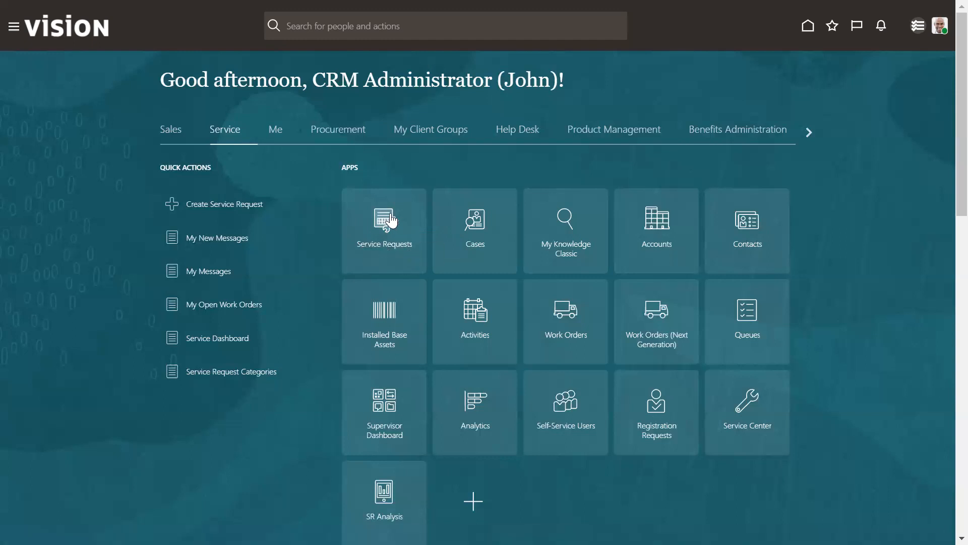
# Step: Open the ABC Datacenter Inquiry request from the Service Requests list
pyautogui.click(355, 222)
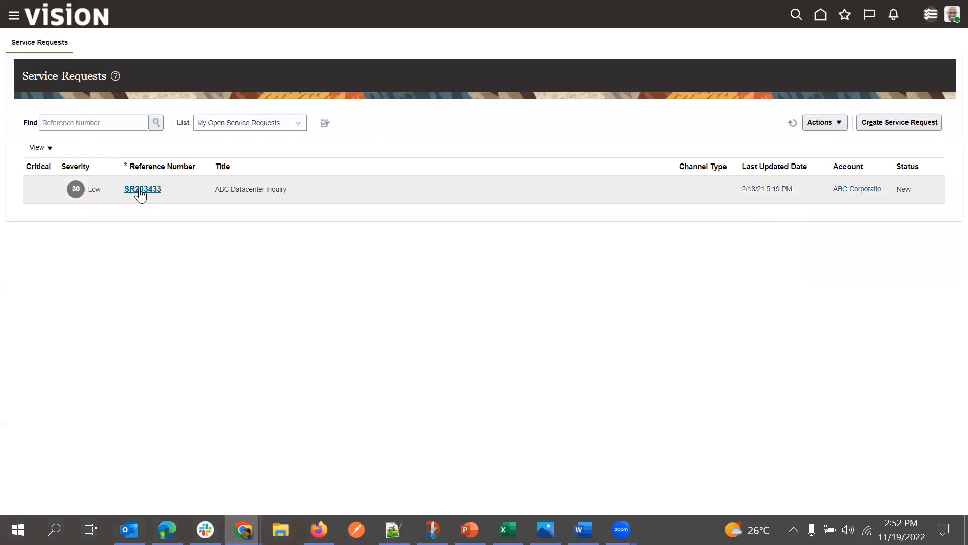
pyautogui.click(136, 191)
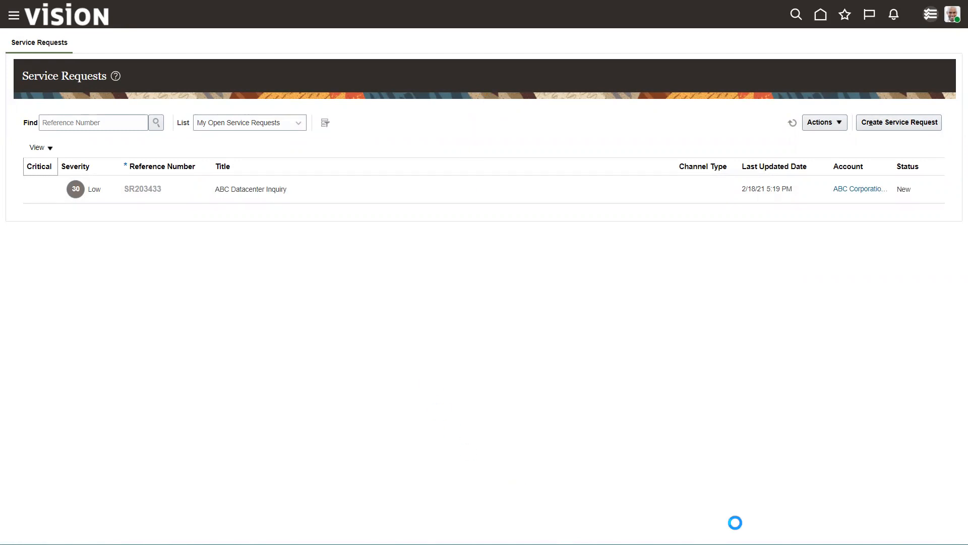
pyautogui.moveTo(735, 523)
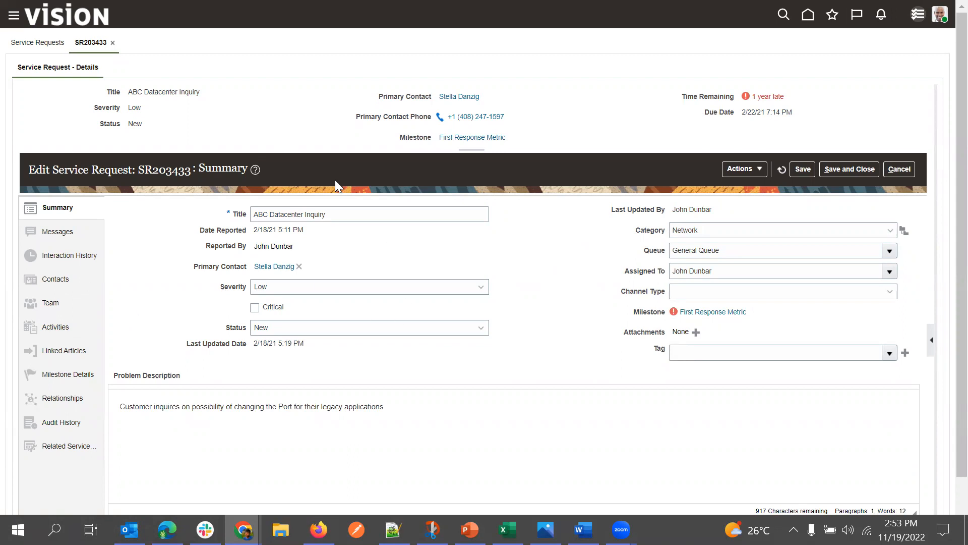
# Step: Examine the milestone, time remaining and due date in the service request's header
pyautogui.moveTo(375, 141); pyautogui.dragTo(544, 145)
pyautogui.click(543, 145)
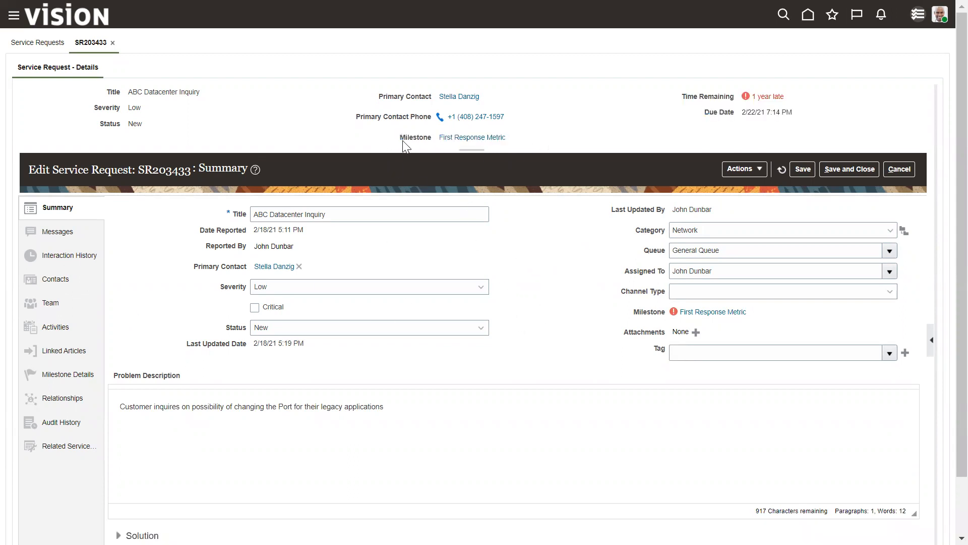
pyautogui.moveTo(396, 140); pyautogui.dragTo(516, 146)
pyautogui.click(522, 143)
pyautogui.moveTo(681, 101); pyautogui.dragTo(806, 103)
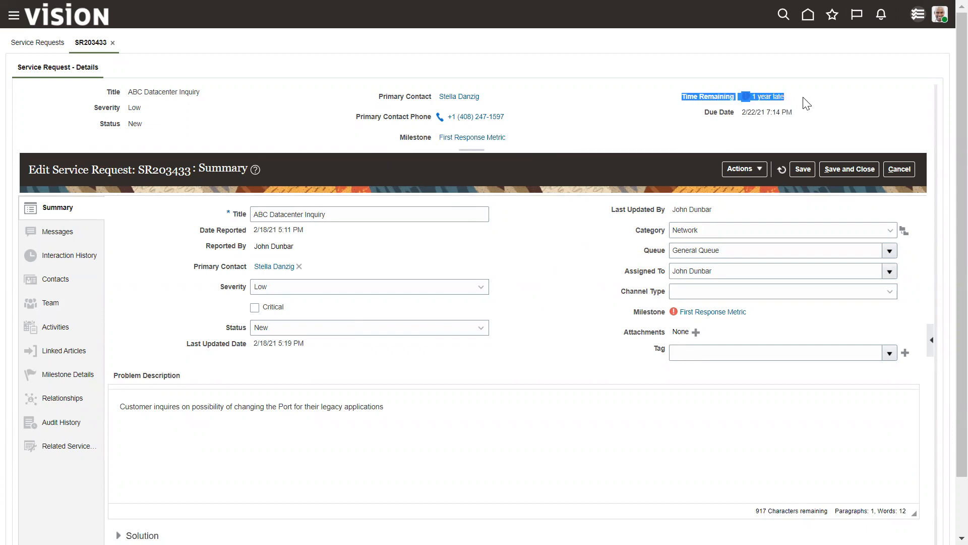
pyautogui.click(806, 104)
pyautogui.moveTo(680, 97); pyautogui.dragTo(781, 97)
pyautogui.click(799, 103)
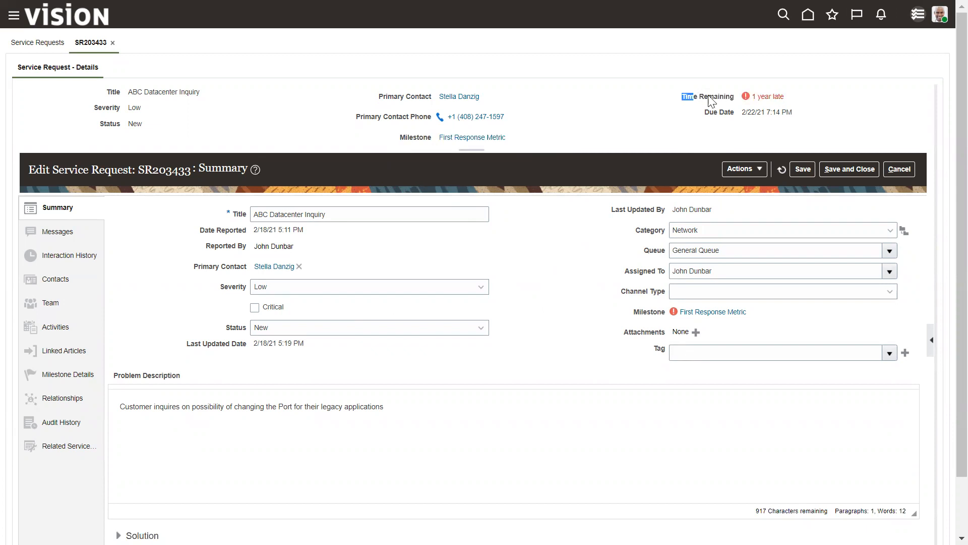
pyautogui.moveTo(681, 97); pyautogui.dragTo(779, 96)
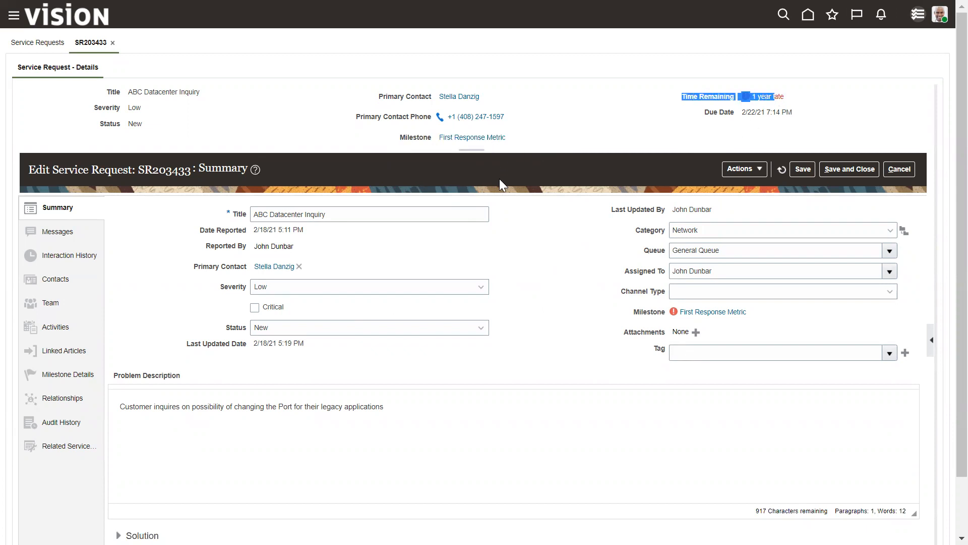
pyautogui.click(558, 283)
pyautogui.moveTo(703, 112); pyautogui.dragTo(859, 113)
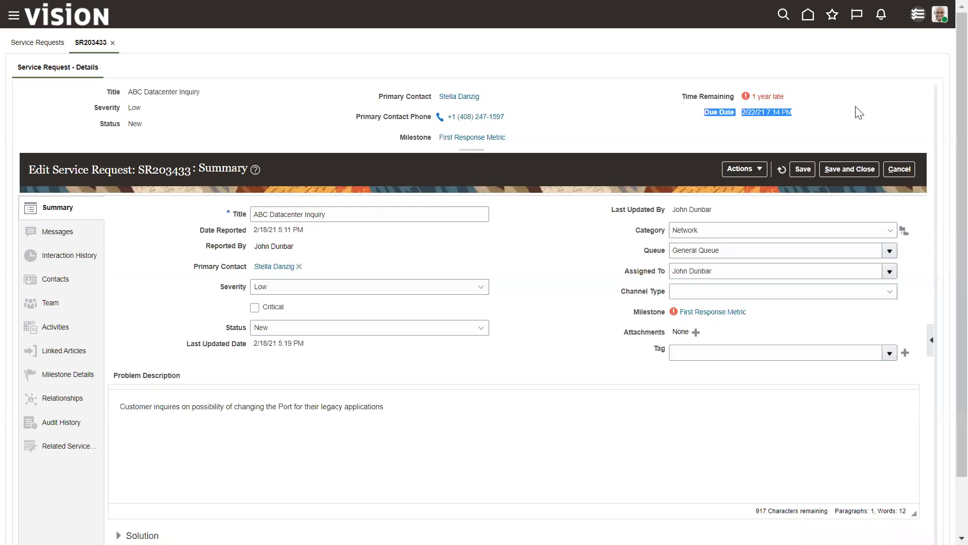
pyautogui.click(520, 291)
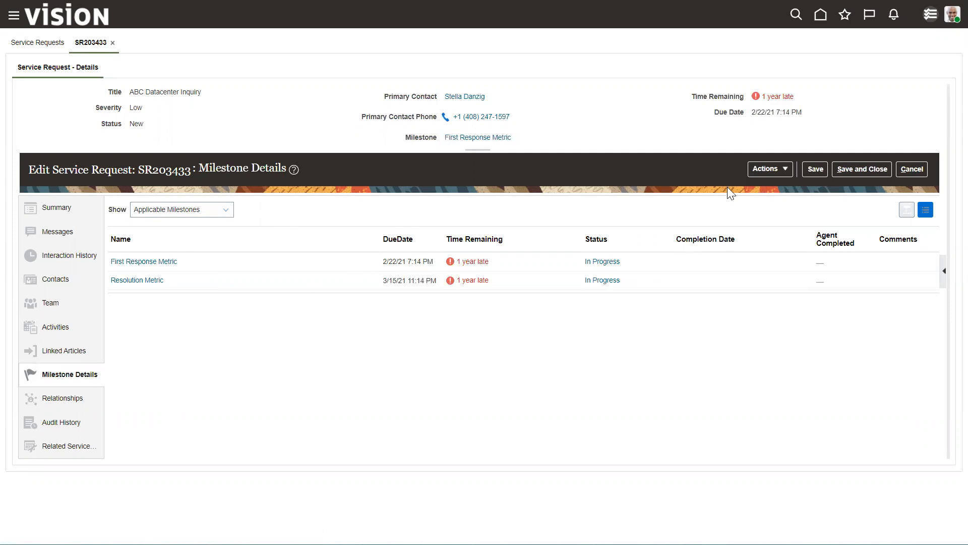
# Step: Review the available actions and the DueDate column in the request's Milestone Details, and close the request without saving
pyautogui.click(761, 169)
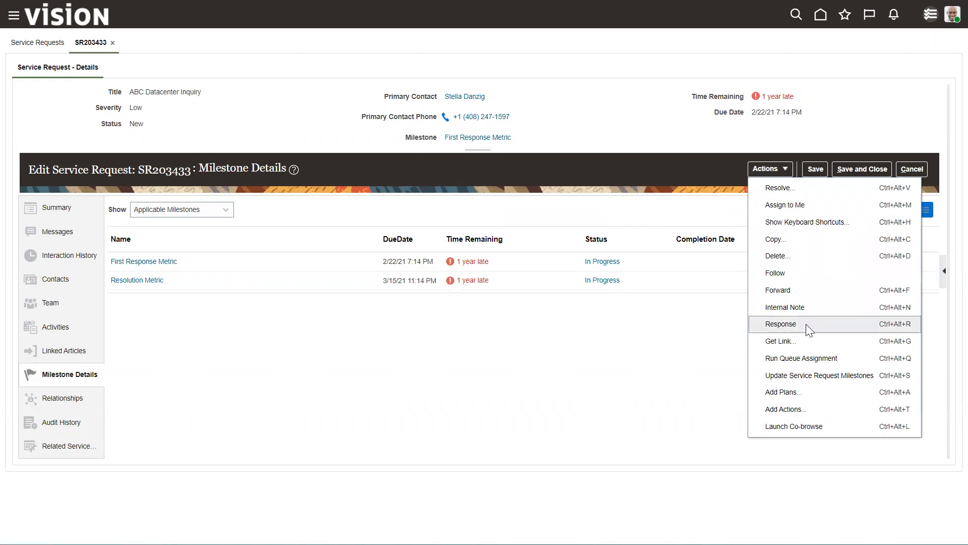
pyautogui.click(225, 342)
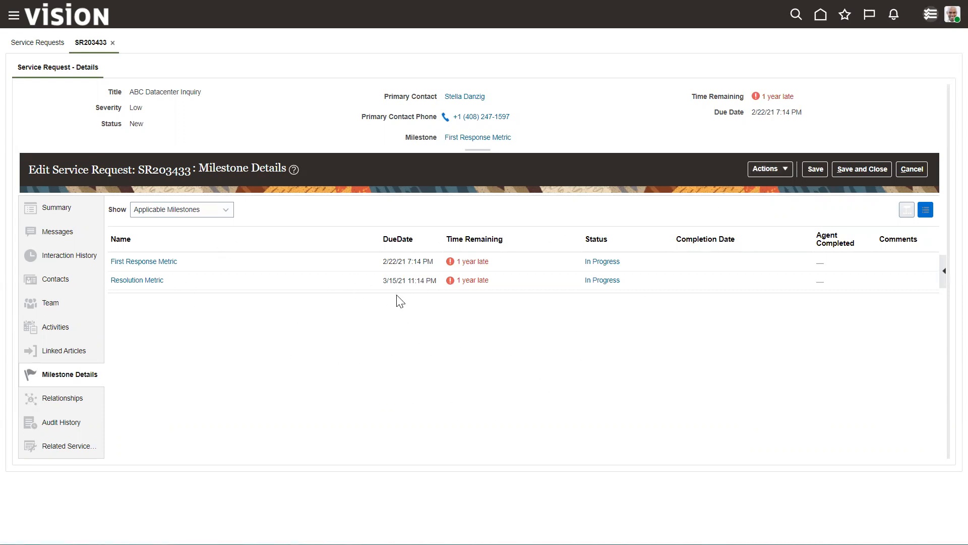
pyautogui.moveTo(379, 238); pyautogui.dragTo(241, 231)
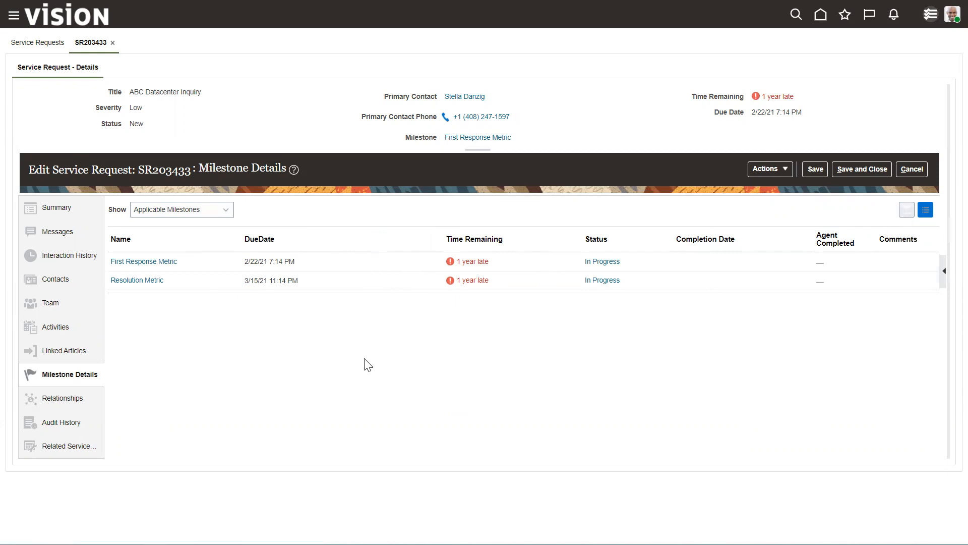
pyautogui.click(908, 170)
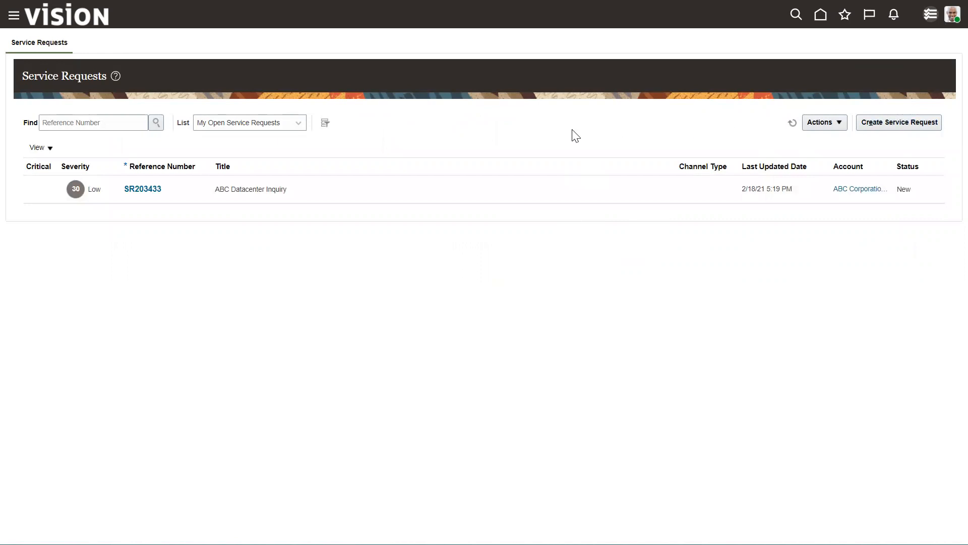
# Step: Go to Setup and Maintenance and switch the setup offering to Service
pyautogui.click(951, 14)
pyautogui.click(752, 212)
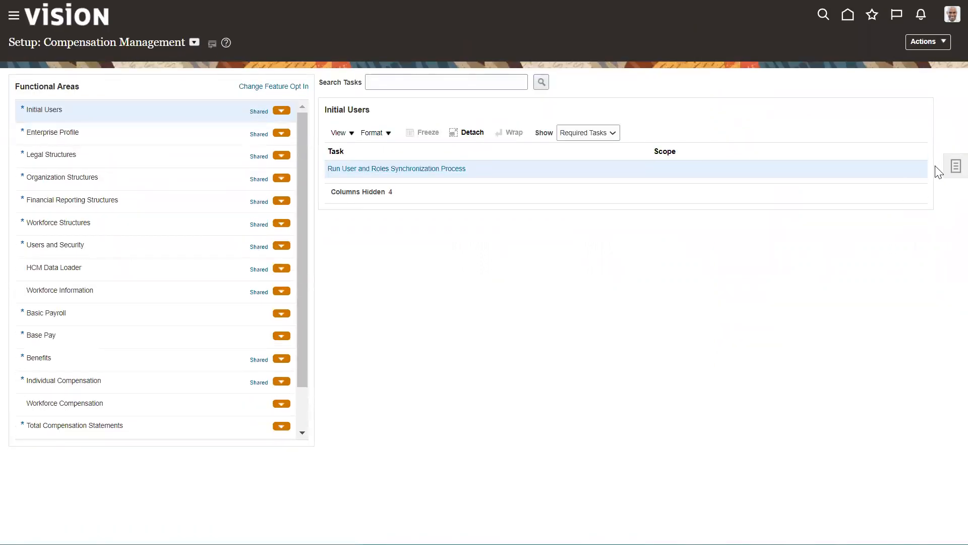
pyautogui.click(951, 169)
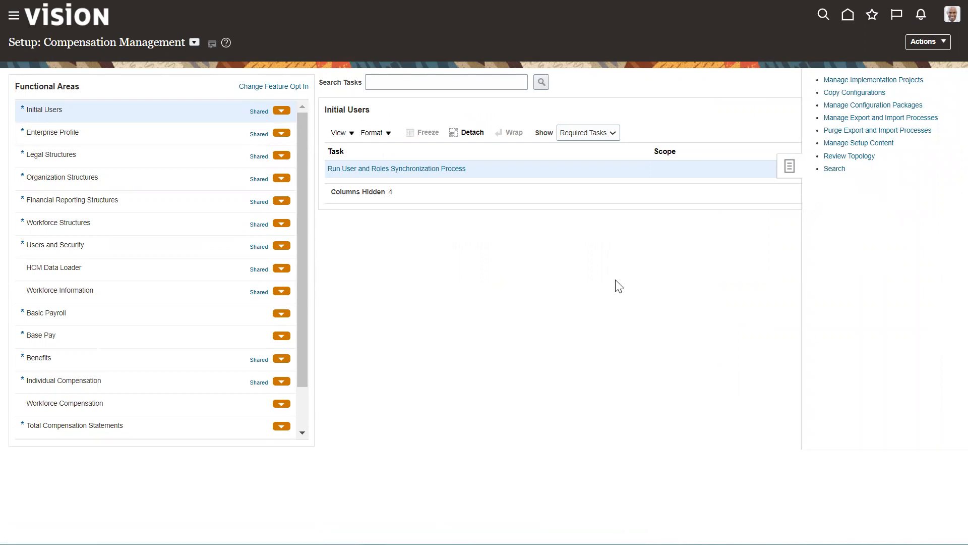
pyautogui.click(194, 42)
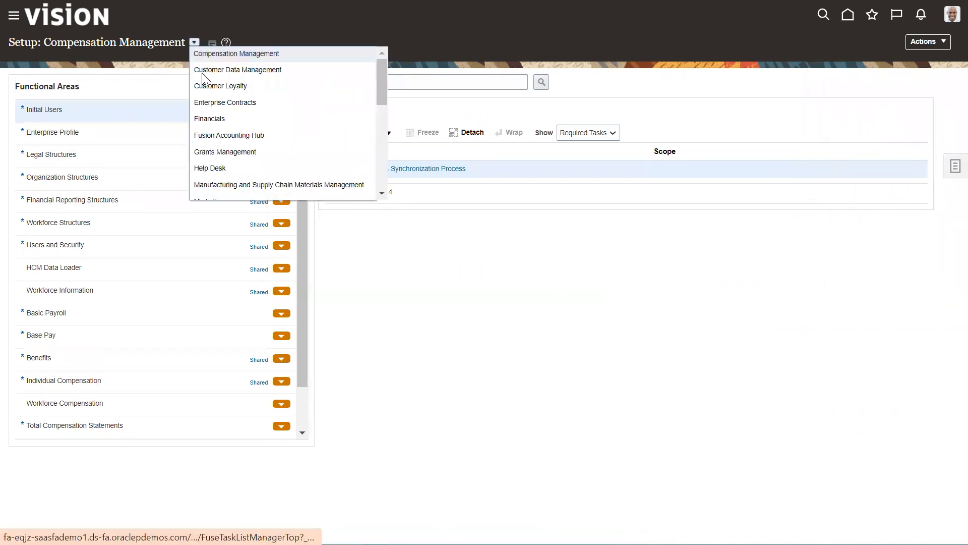
pyautogui.scroll(-5, 266, 101)
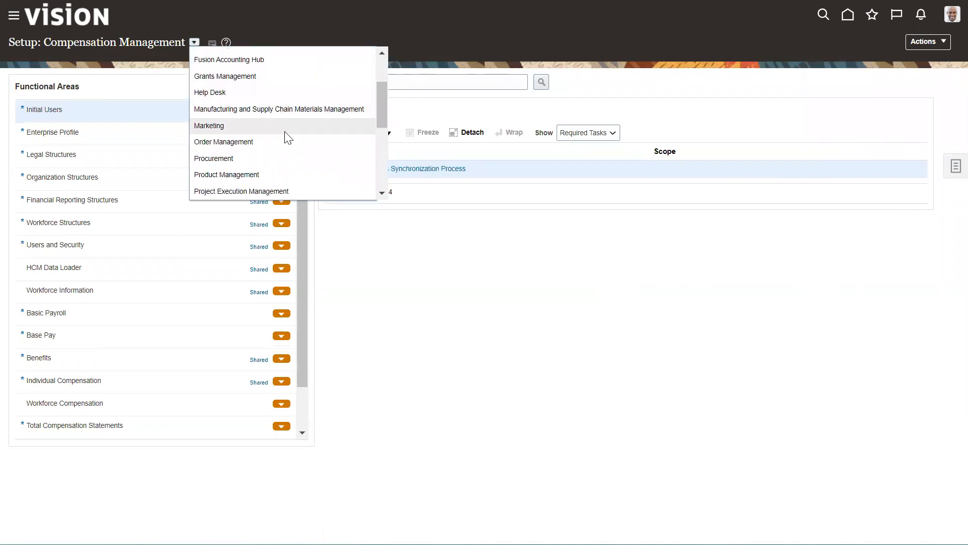
pyautogui.click(266, 171)
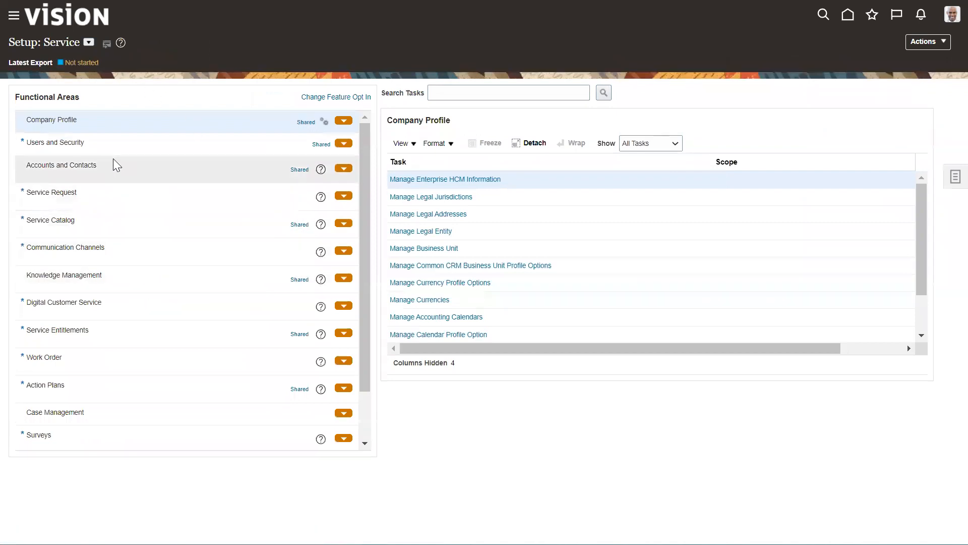
# Step: Create a milestone configuration labelled First Response Demo through the Service Entitlements task Manage Service Milestone Configuration
pyautogui.click(136, 333)
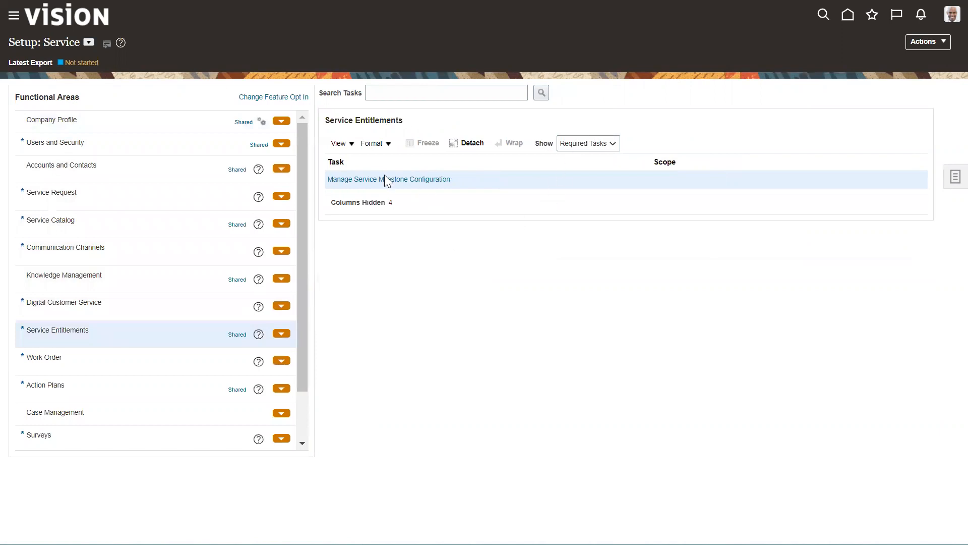
pyautogui.click(387, 180)
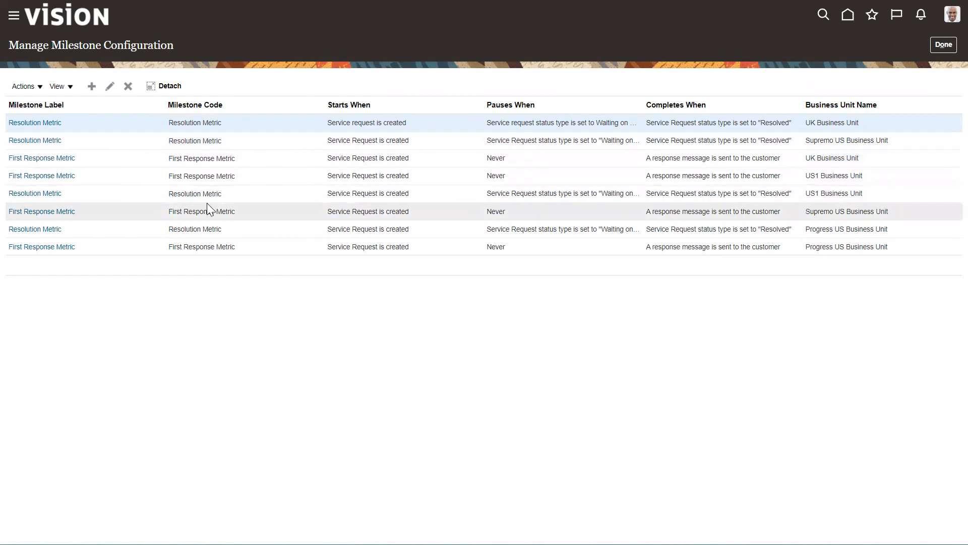
pyautogui.click(91, 86)
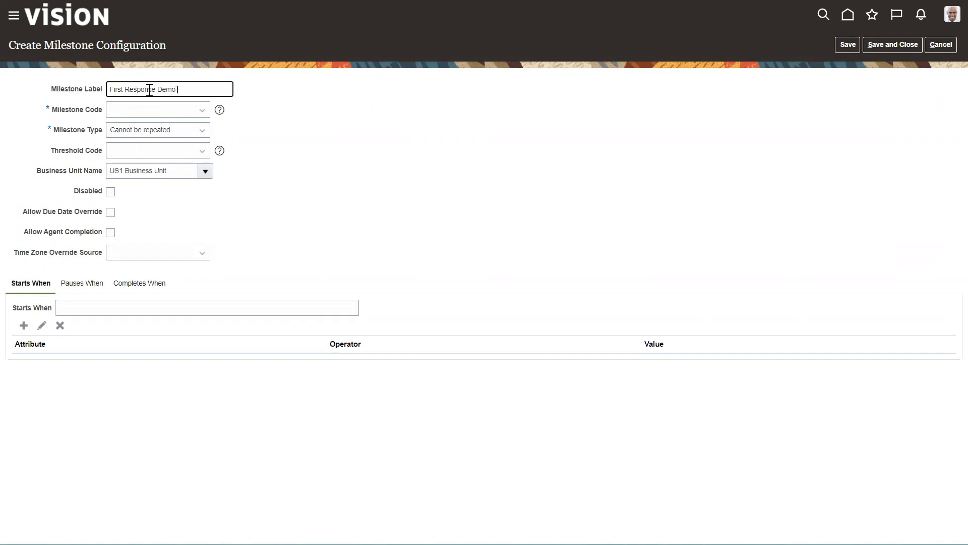
pyautogui.click(335, 123)
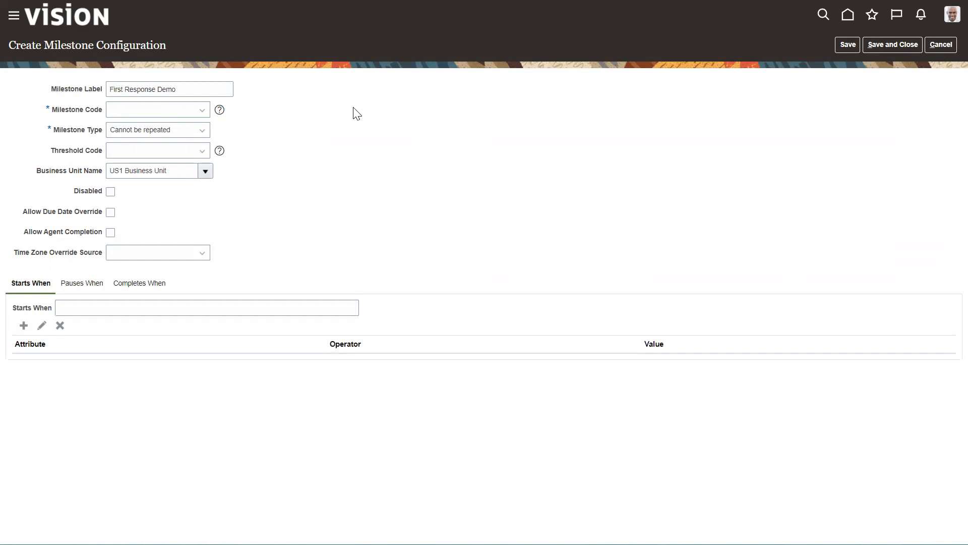
# Step: Review the available milestone codes and set the Milestone Code to First Response Metric
pyautogui.click(198, 114)
pyautogui.click(425, 141)
pyautogui.click(172, 110)
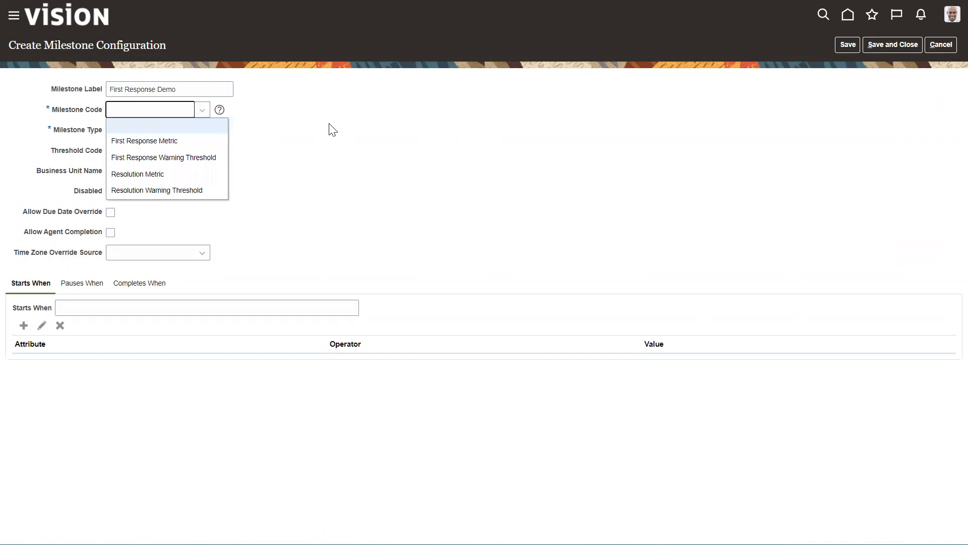
pyautogui.click(338, 116)
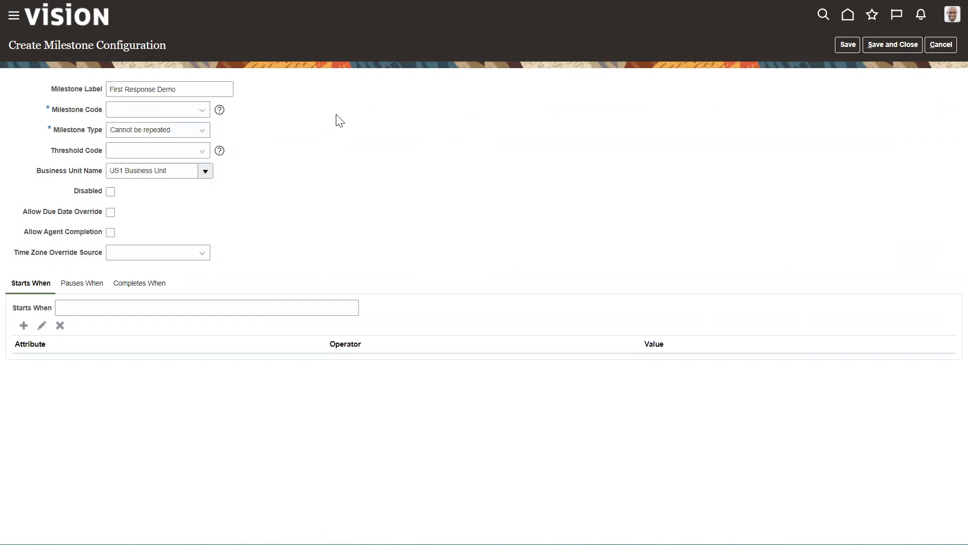
pyautogui.click(152, 120)
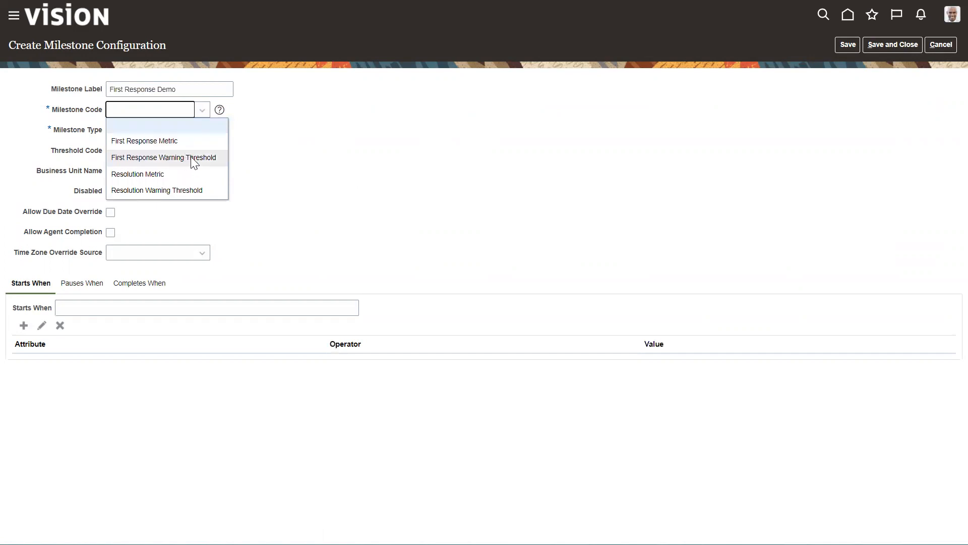
pyautogui.click(323, 157)
pyautogui.click(140, 112)
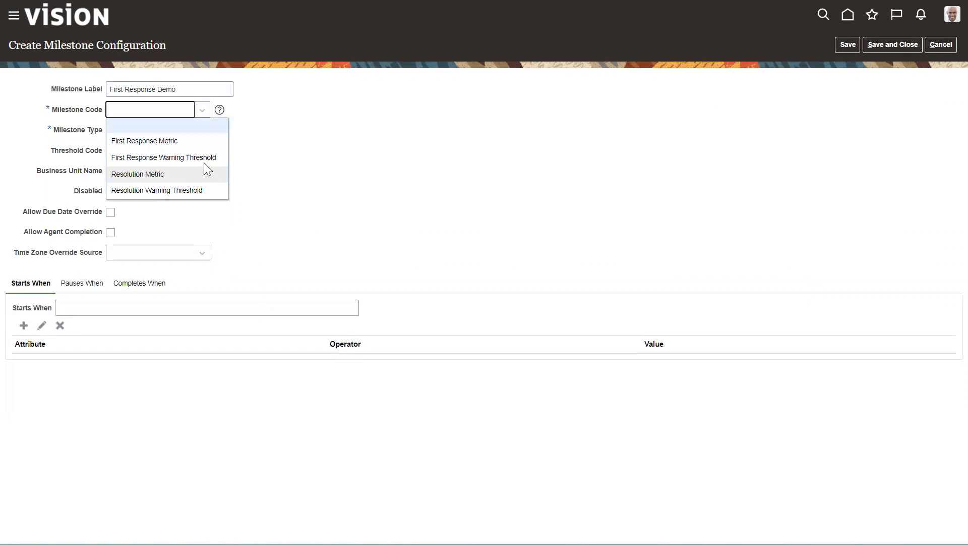
pyautogui.click(335, 158)
pyautogui.click(151, 112)
pyautogui.click(365, 114)
pyautogui.click(159, 112)
pyautogui.click(356, 133)
pyautogui.click(195, 112)
pyautogui.click(191, 141)
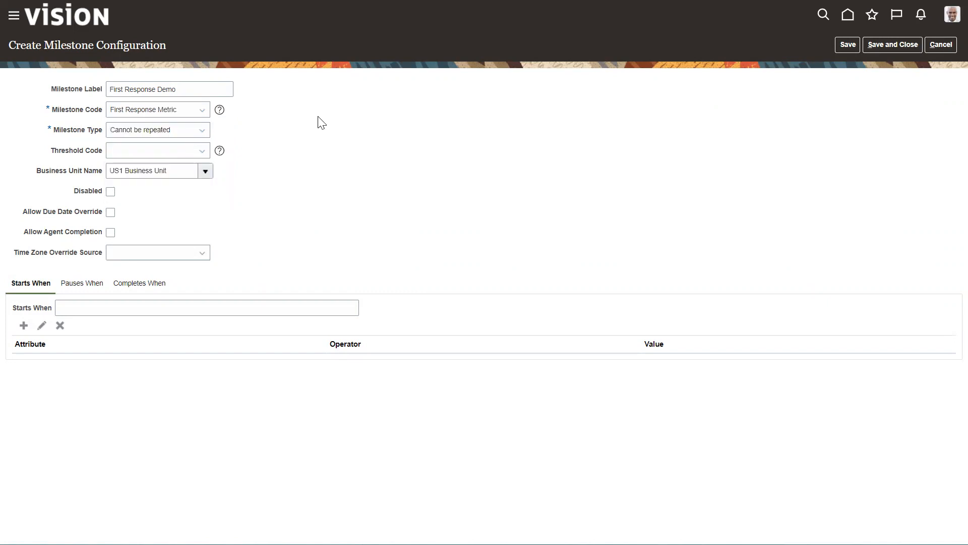
# Step: Review the milestone type options and set the Milestone Type to Can be reopened
pyautogui.click(162, 134)
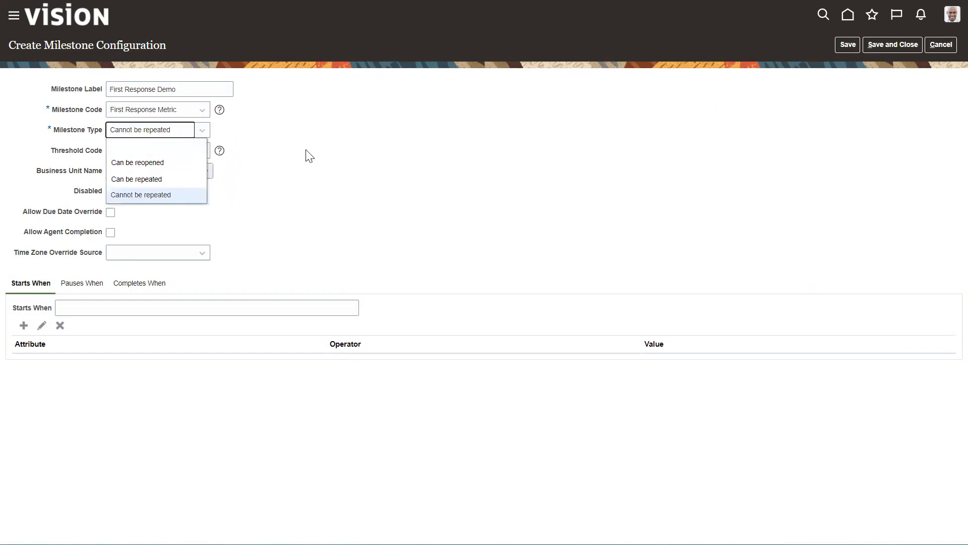
pyautogui.click(309, 165)
pyautogui.click(149, 132)
pyautogui.click(371, 134)
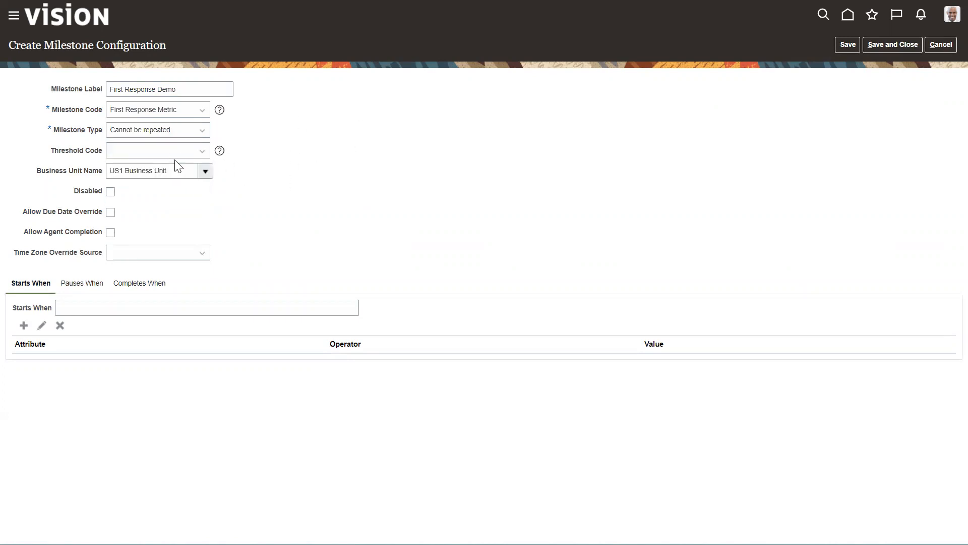
pyautogui.click(166, 132)
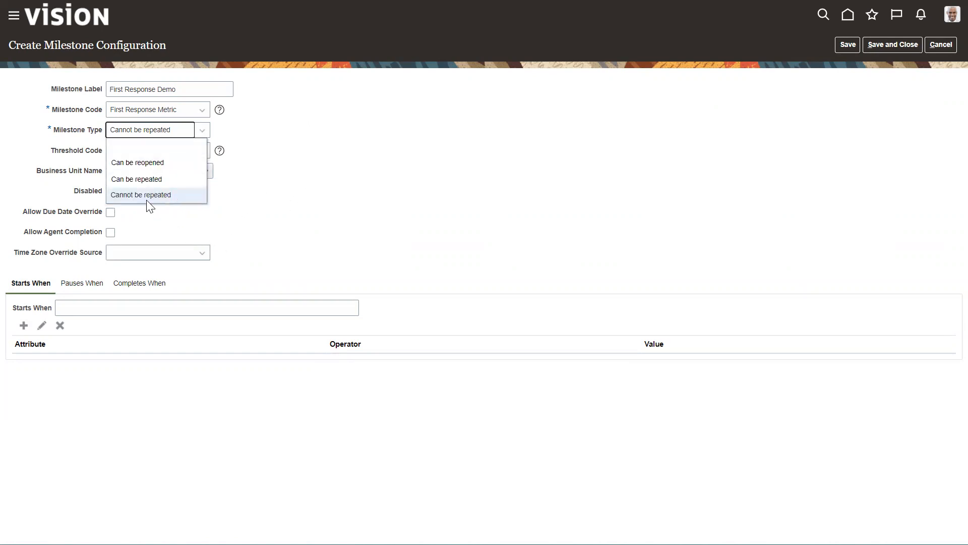
pyautogui.click(160, 164)
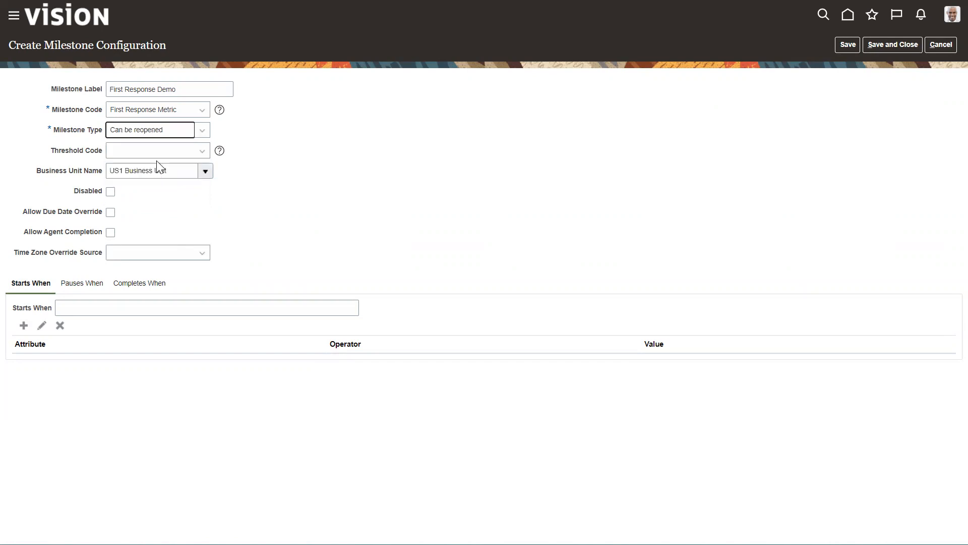
pyautogui.click(158, 132)
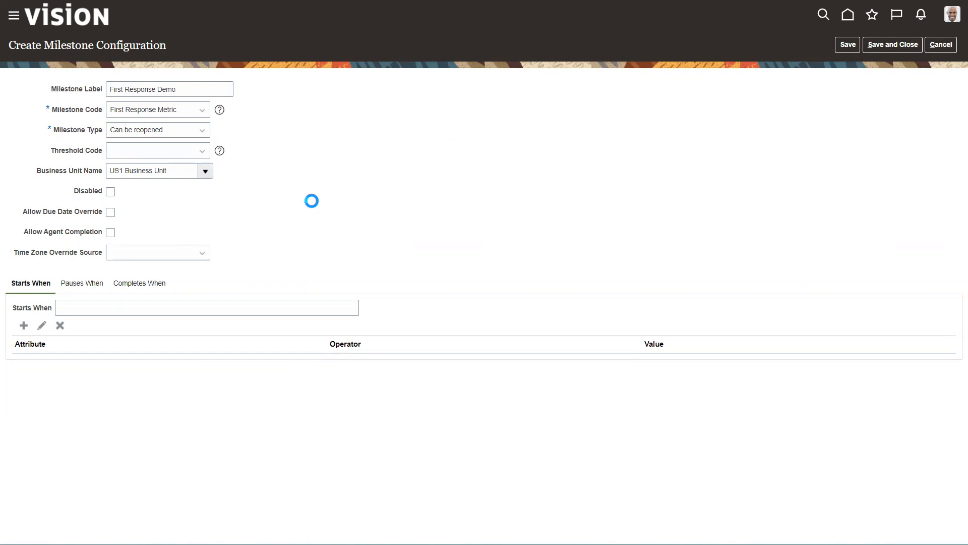
# Step: Set the milestone's Threshold Code to First Response Metric
pyautogui.click(148, 153)
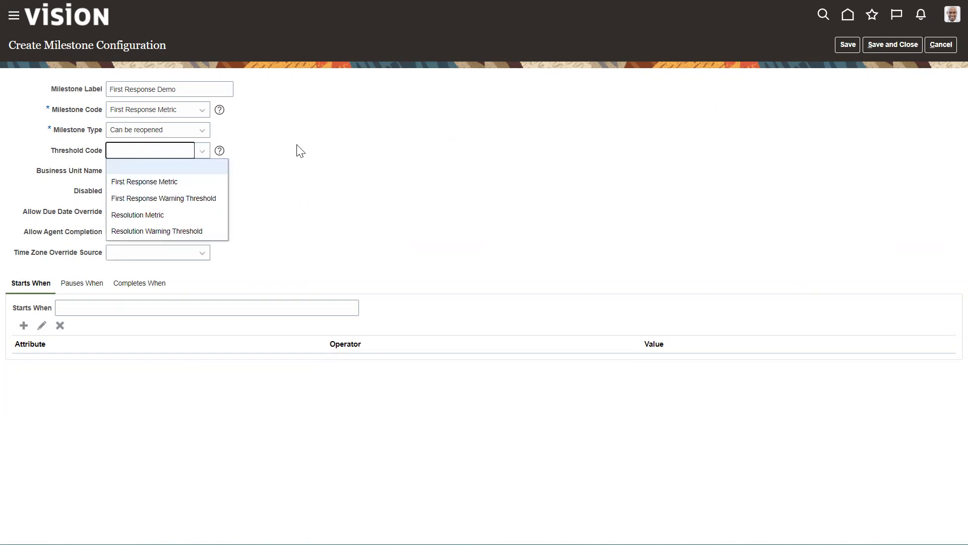
pyautogui.click(197, 182)
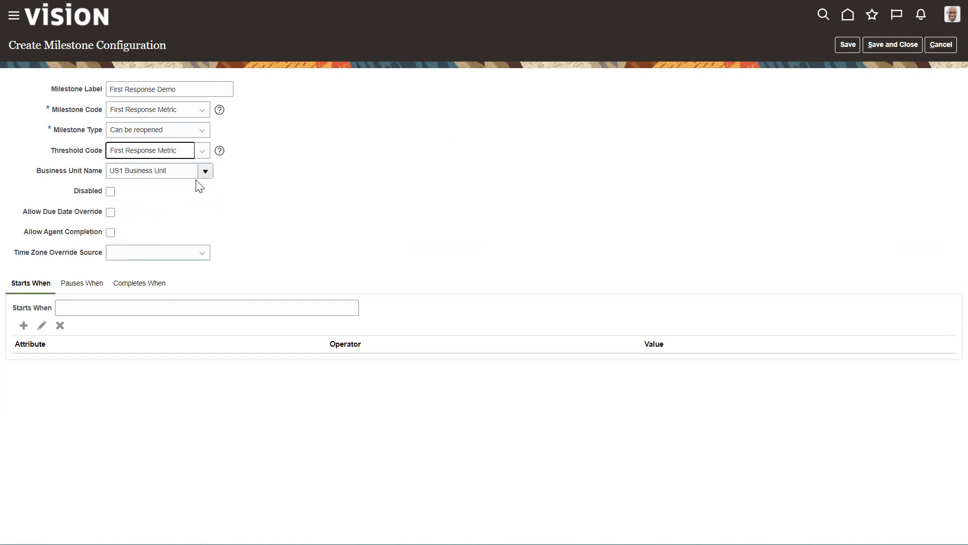
pyautogui.click(192, 153)
pyautogui.click(333, 134)
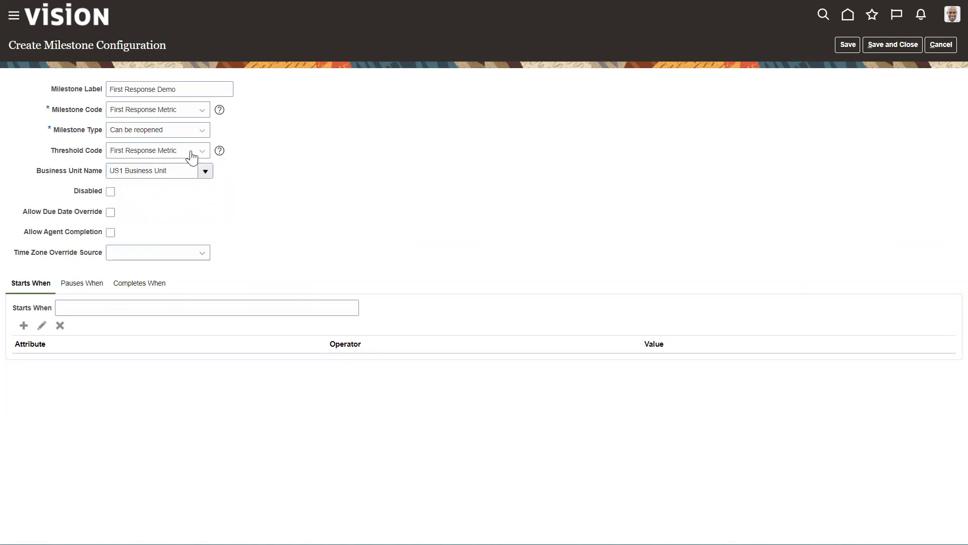
# Step: Review the options available for the milestone's Threshold Code, Milestone Code and Business Unit Name
pyautogui.click(130, 153)
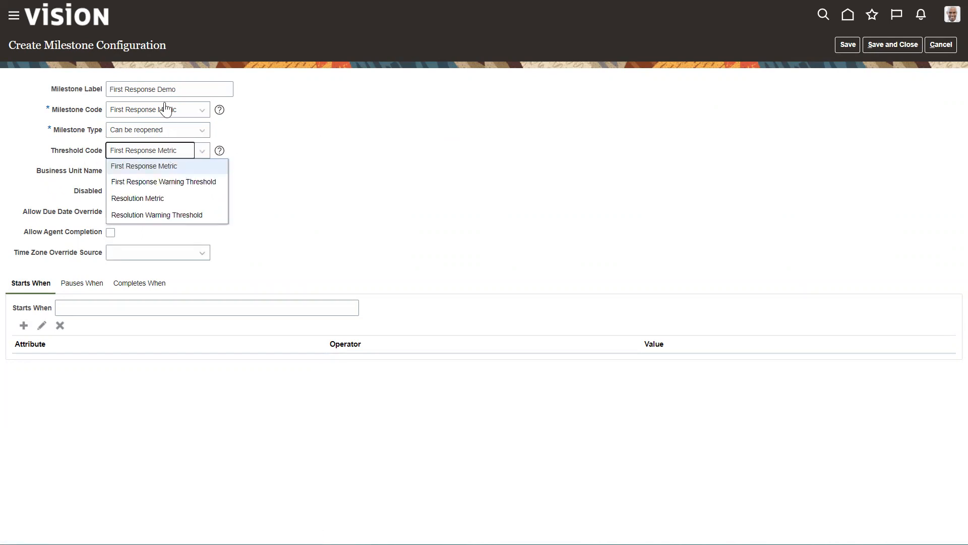
pyautogui.click(150, 116)
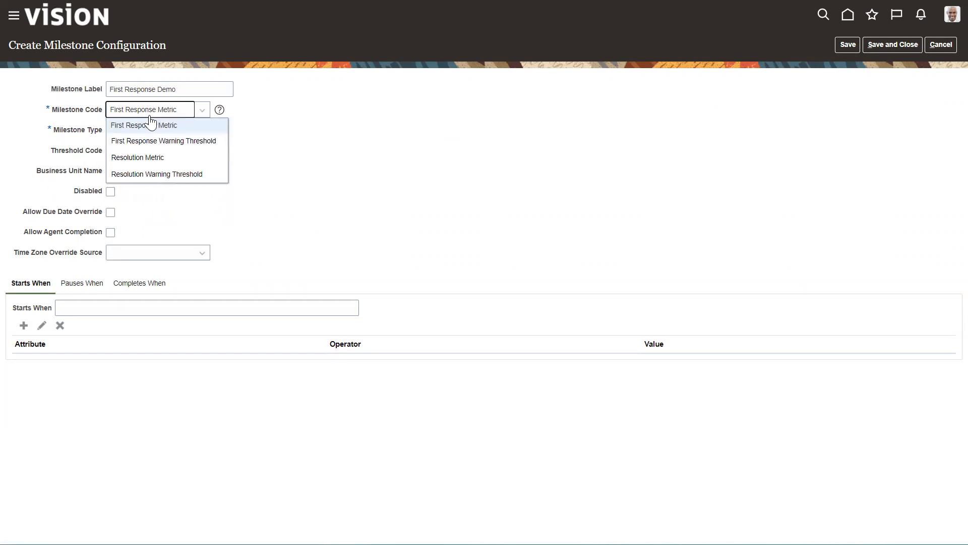
pyautogui.click(299, 145)
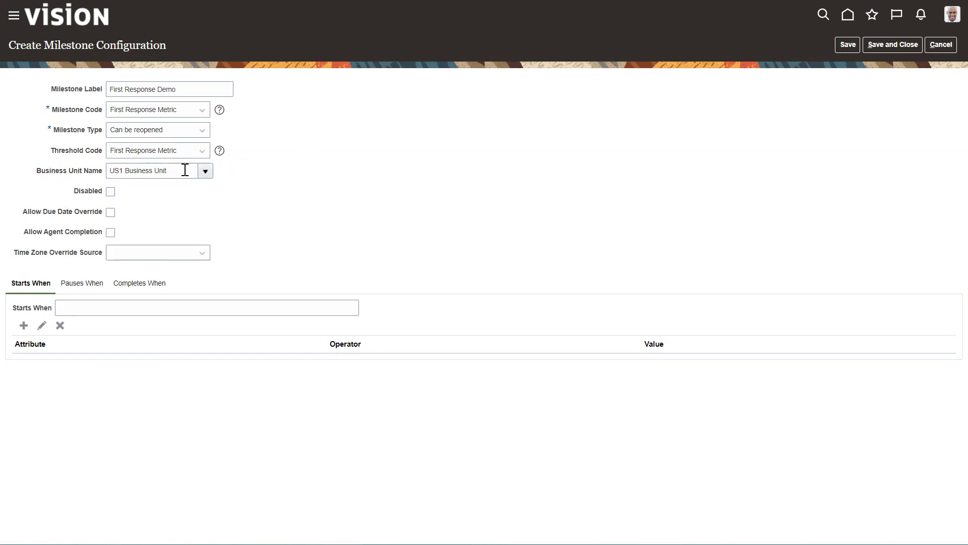
pyautogui.click(203, 177)
pyautogui.click(331, 165)
pyautogui.moveTo(201, 219); pyautogui.dragTo(152, 231)
pyautogui.click(257, 218)
# Step: Set the milestone's Time Zone Override Source to Owner
pyautogui.click(137, 252)
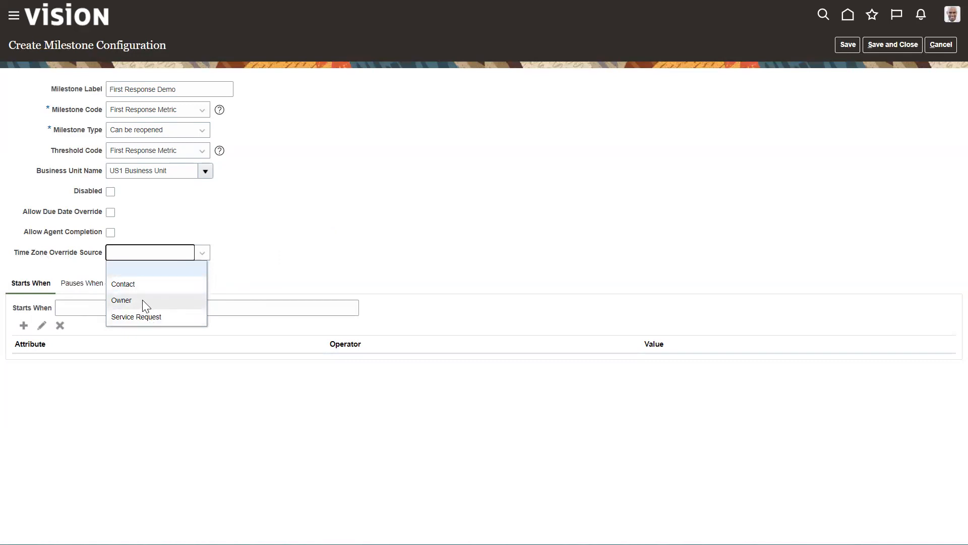
pyautogui.click(164, 300)
pyautogui.click(343, 241)
# Step: Enter "As soon as SR Created" as the Starts When description and add an empty start condition
pyautogui.click(99, 304)
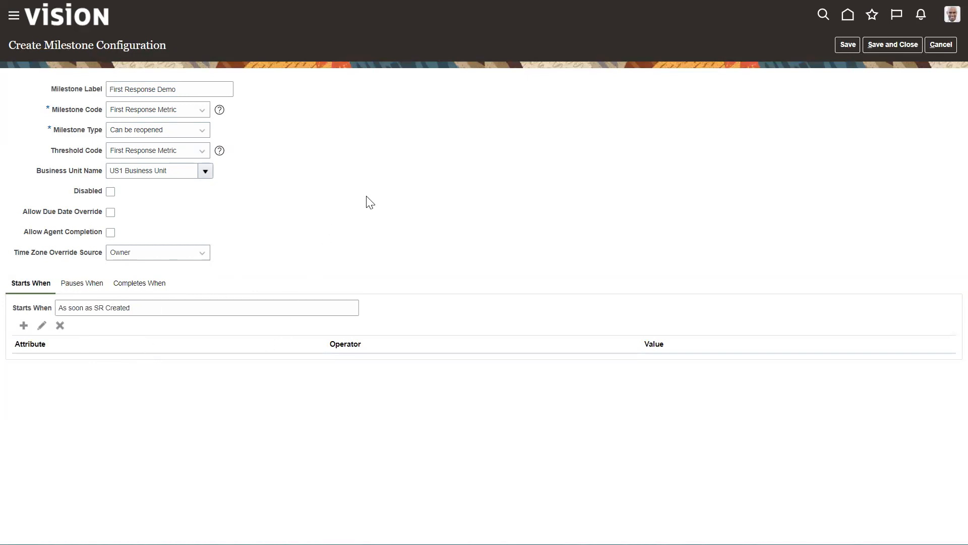
pyautogui.click(23, 325)
pyautogui.click(24, 326)
# Step: Review the attributes available for the start condition and set its attribute to Function Name
pyautogui.click(123, 367)
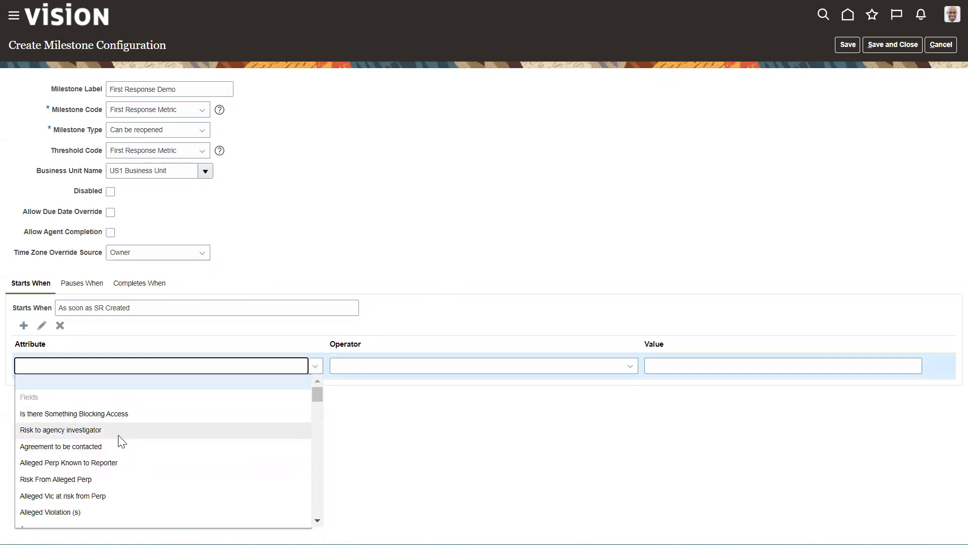
pyautogui.scroll(-5, 96, 454)
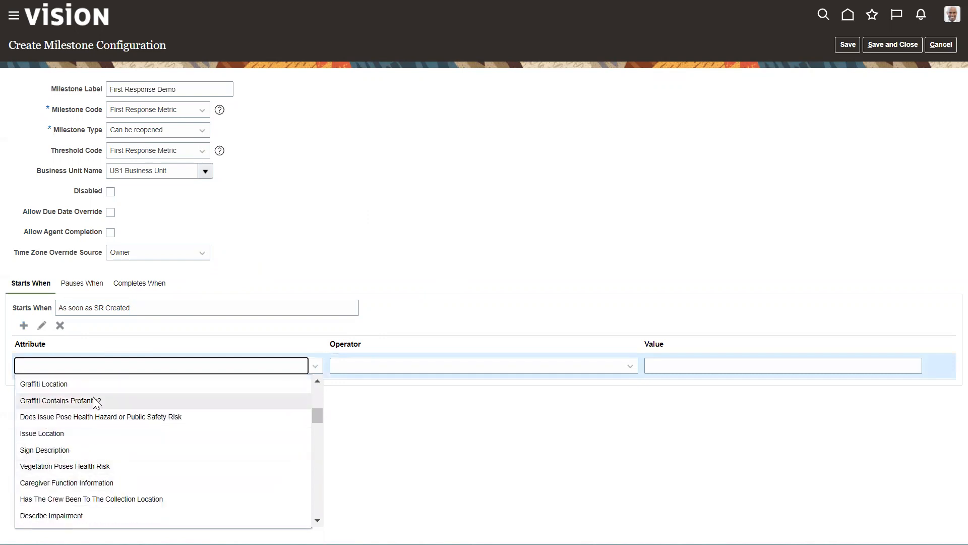
pyautogui.scroll(5, 101, 426)
pyautogui.scroll(-3, 104, 486)
pyautogui.scroll(-10, 103, 437)
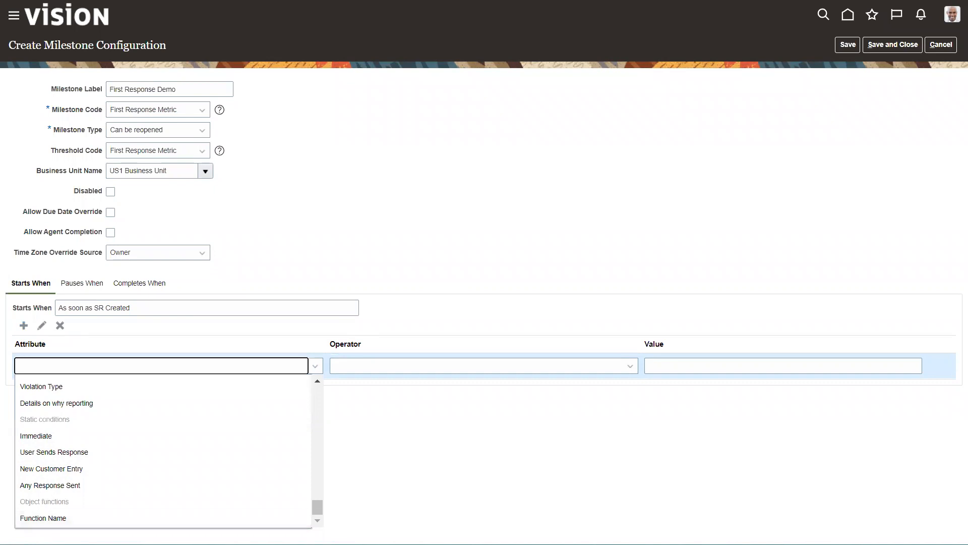
pyautogui.click(157, 519)
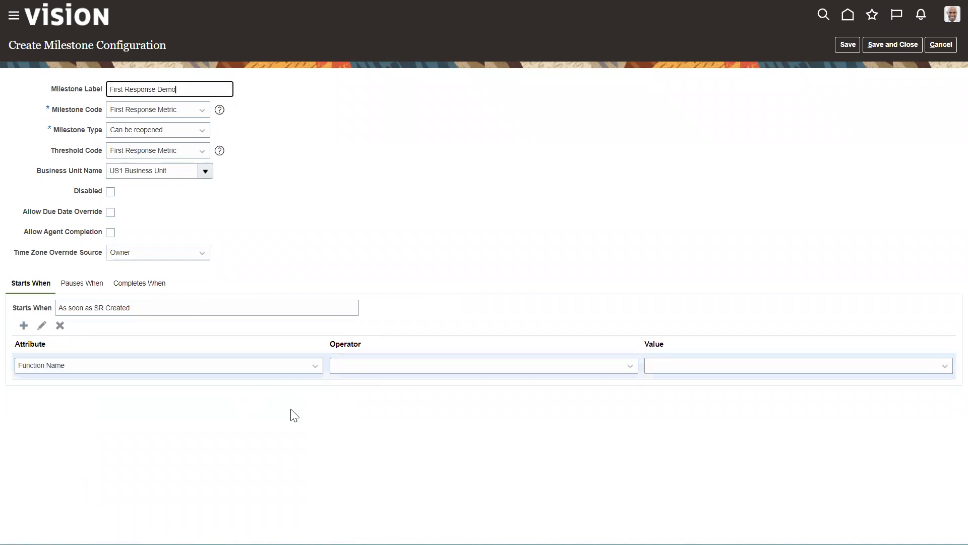
# Step: Set the start condition's operator to = and its value to IsHighSevOpenSR
pyautogui.click(363, 370)
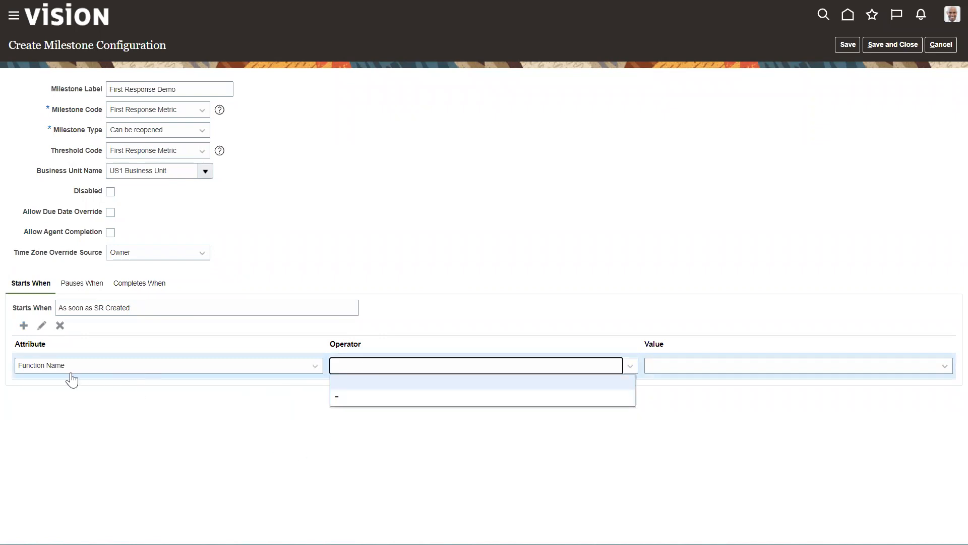
pyautogui.click(89, 365)
pyautogui.click(379, 388)
pyautogui.click(366, 365)
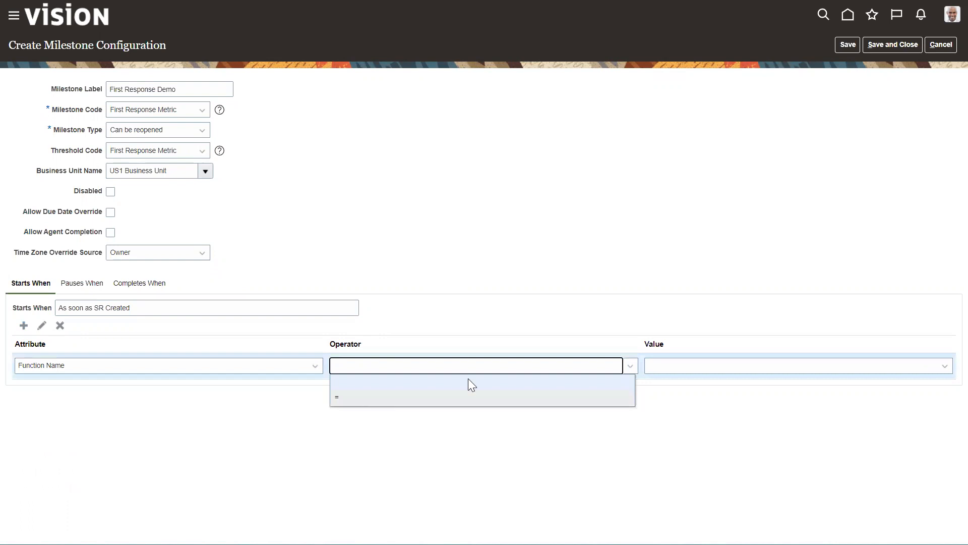
pyautogui.click(717, 370)
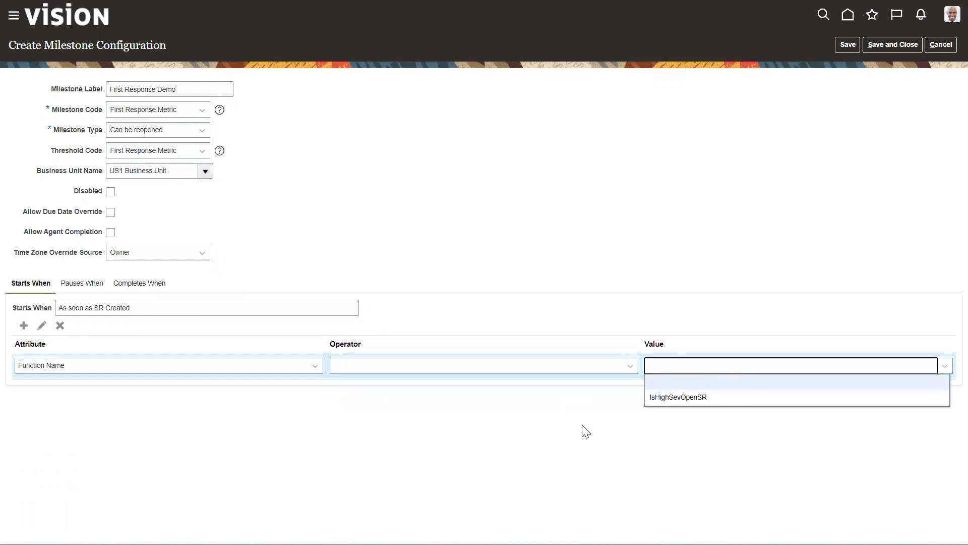
pyautogui.click(563, 420)
pyautogui.click(427, 366)
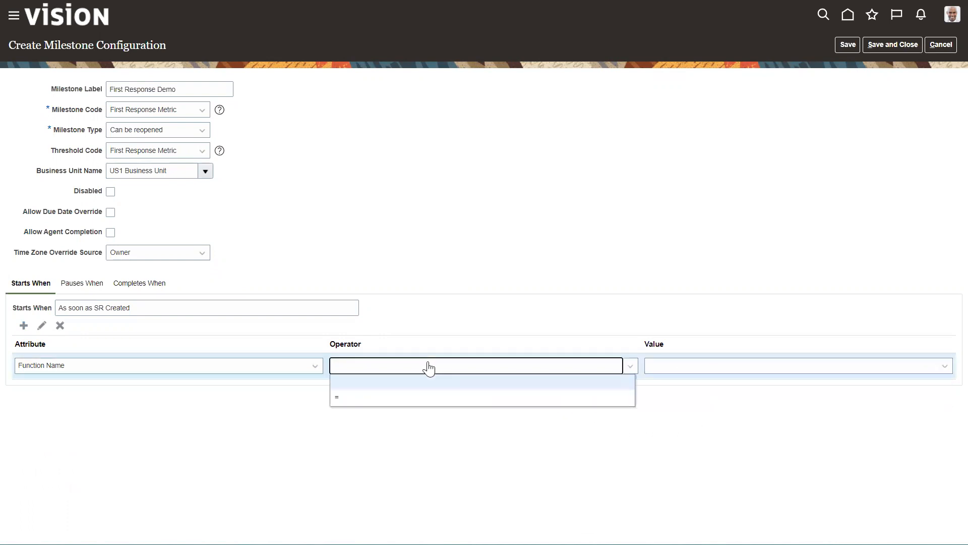
pyautogui.click(413, 397)
pyautogui.click(683, 367)
pyautogui.click(684, 399)
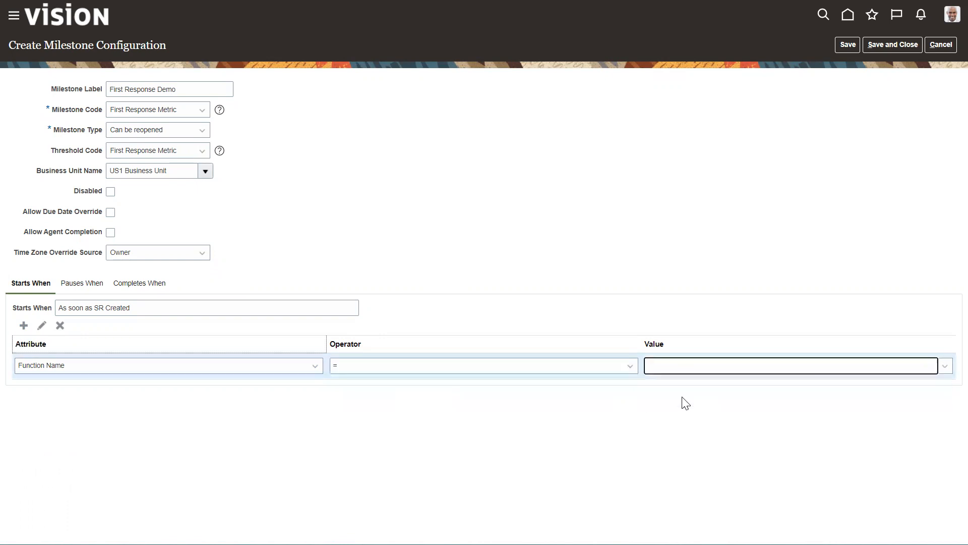
pyautogui.click(653, 368)
pyautogui.click(662, 398)
pyautogui.click(663, 403)
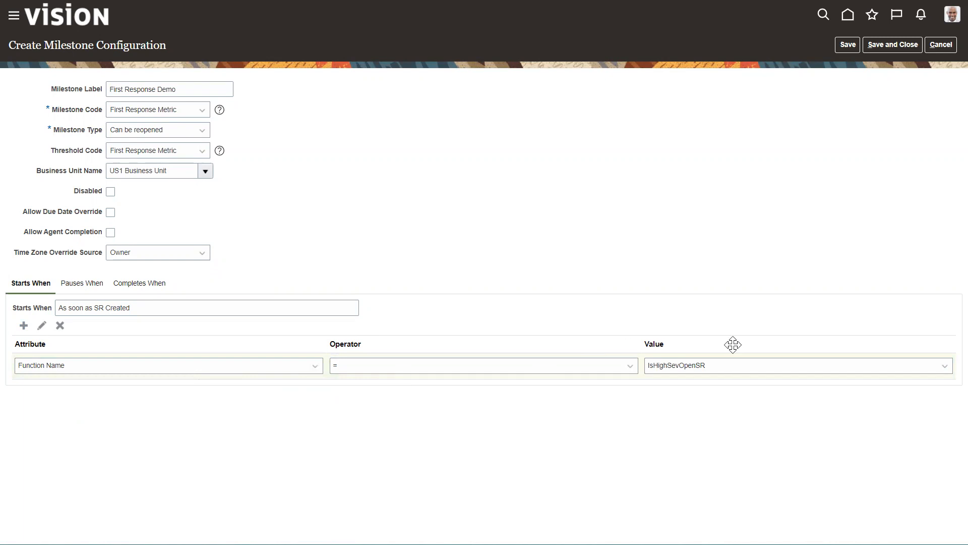
# Step: Change the start condition's attribute to Immediate and enter "No Pause" as the Pauses When description
pyautogui.click(194, 368)
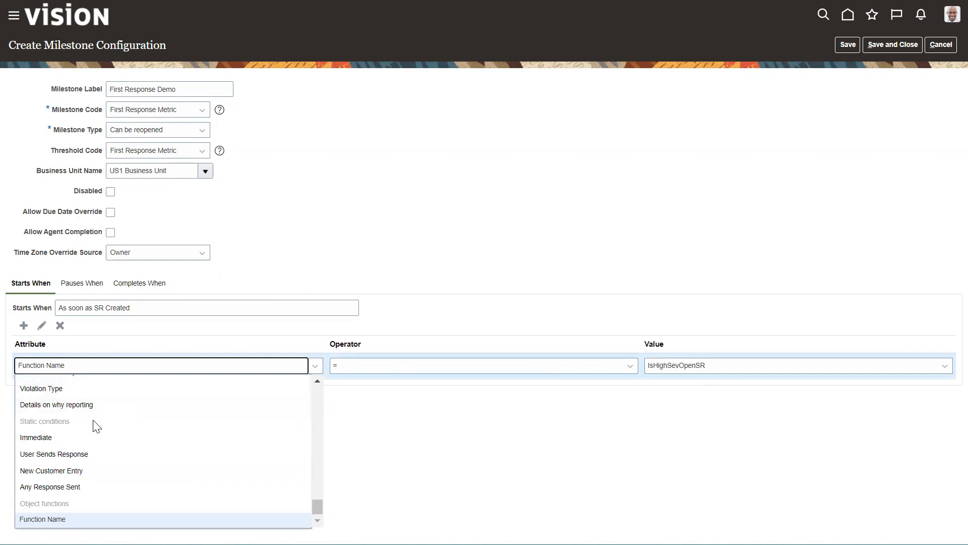
pyautogui.click(87, 437)
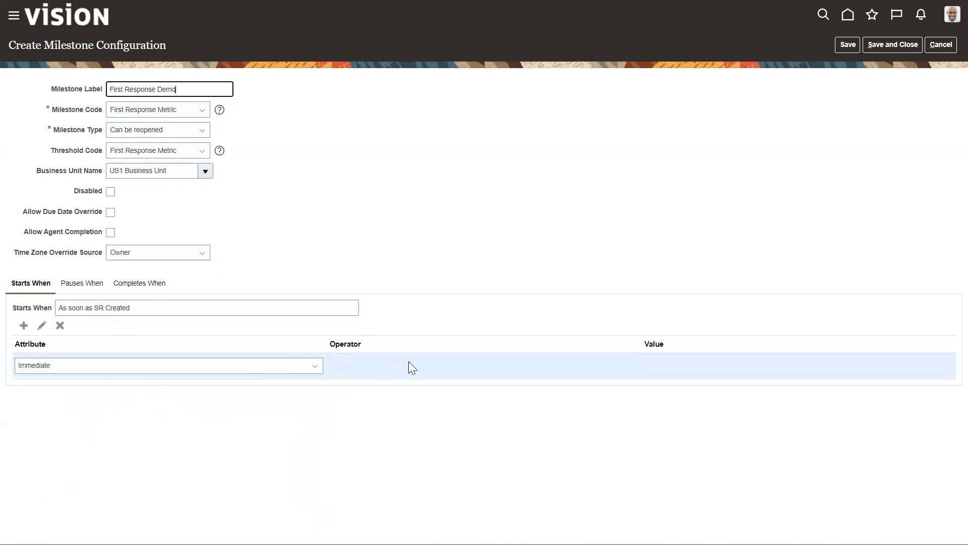
pyautogui.click(87, 282)
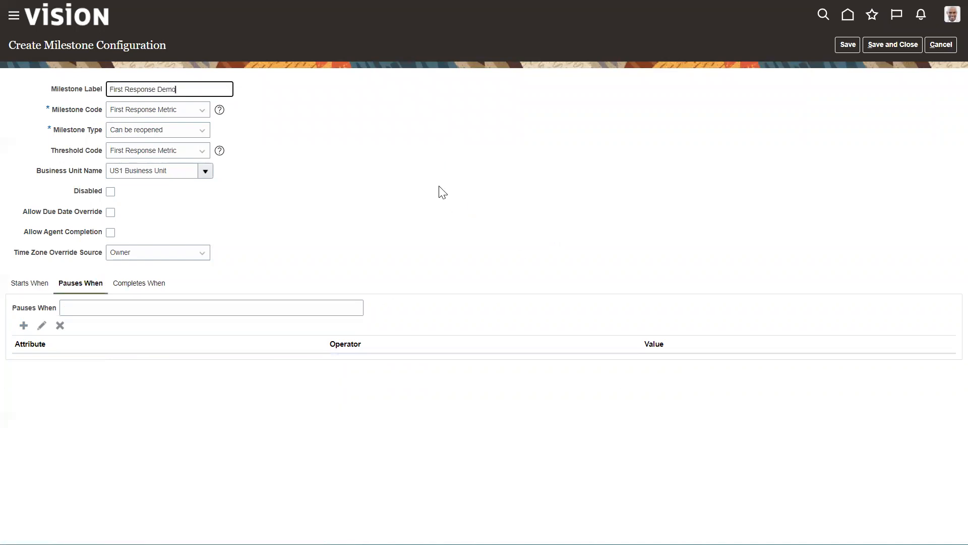
pyautogui.click(96, 308)
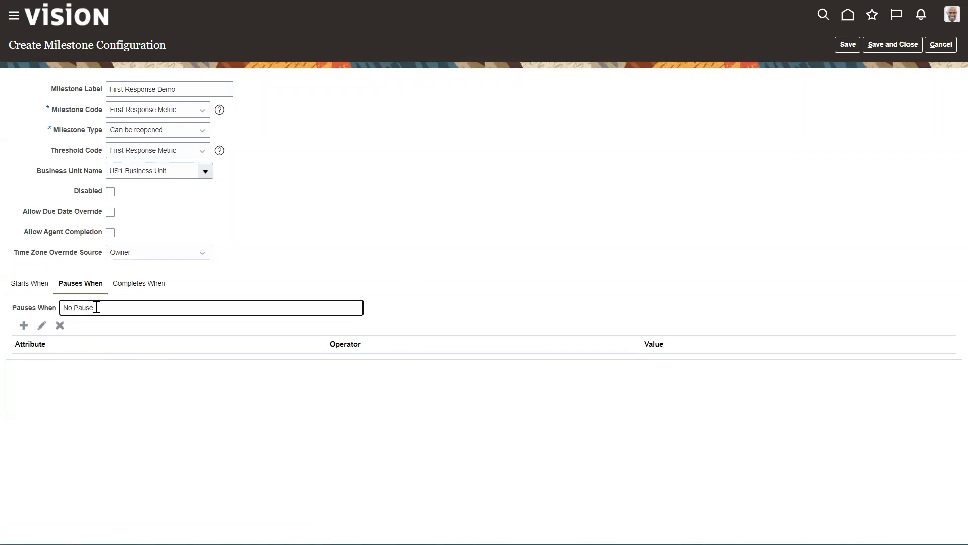
pyautogui.click(88, 375)
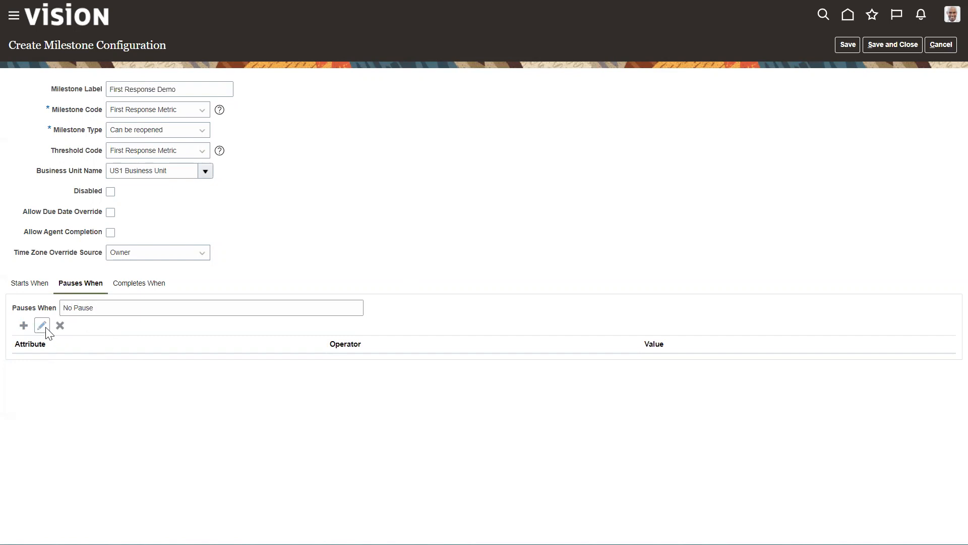
# Step: Add a pause condition with the attribute Never
pyautogui.click(30, 327)
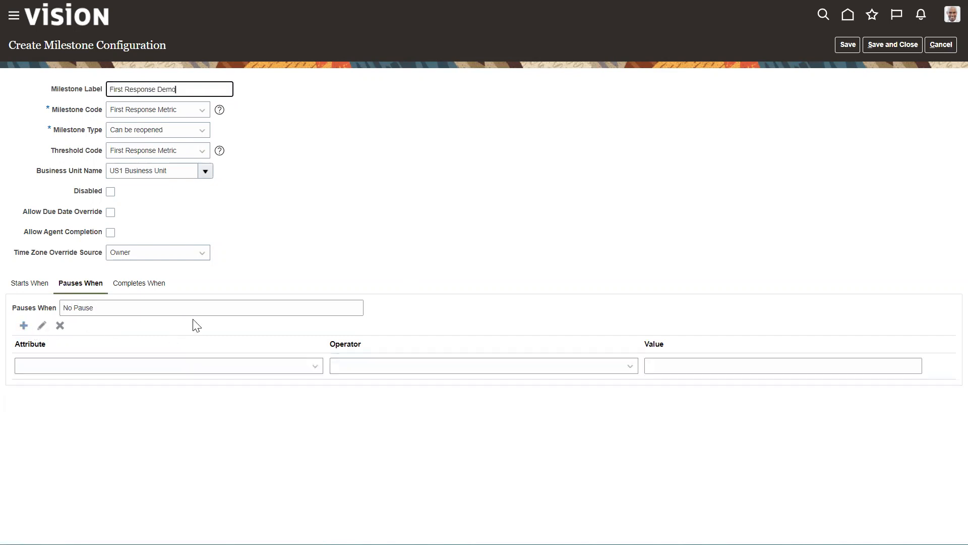
pyautogui.click(178, 362)
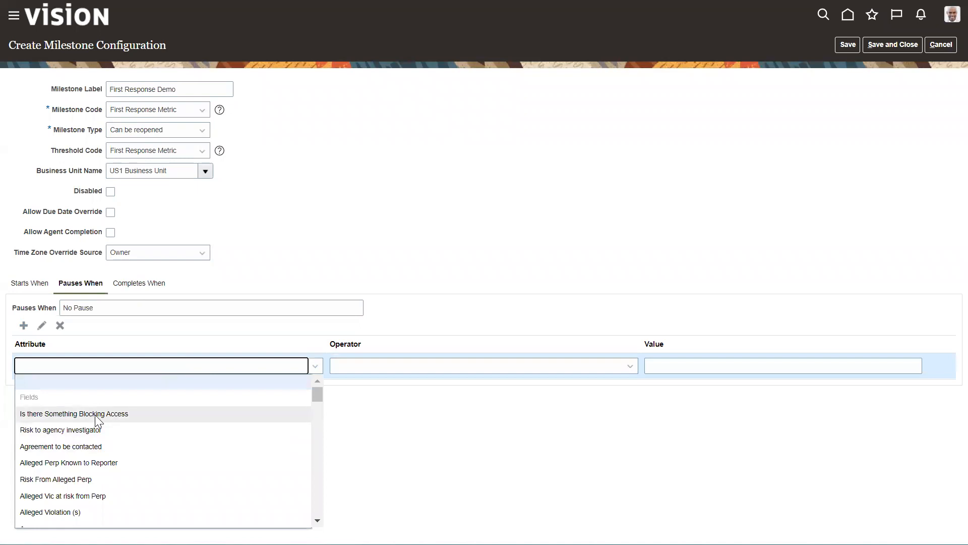
pyautogui.scroll(-1, 101, 427)
pyautogui.scroll(-2, 81, 448)
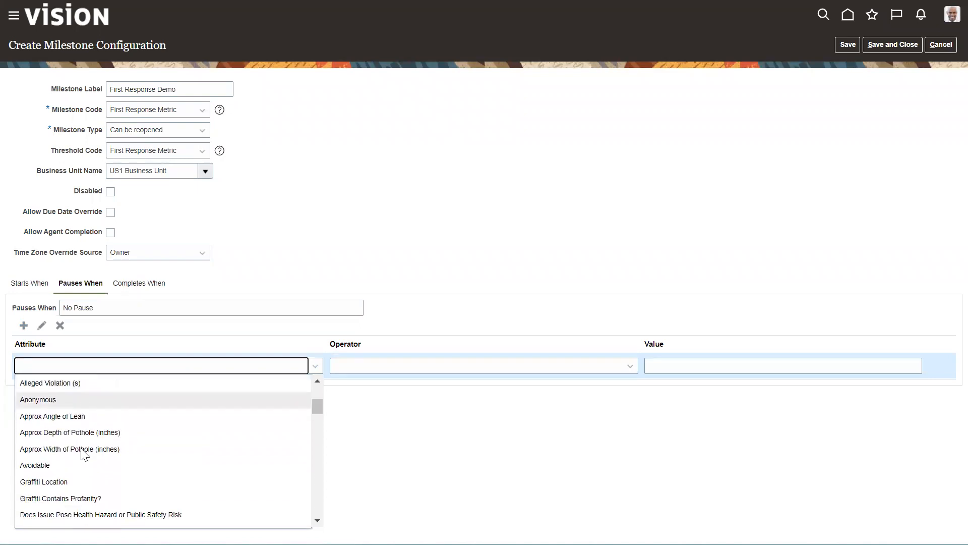
pyautogui.scroll(-5, 75, 461)
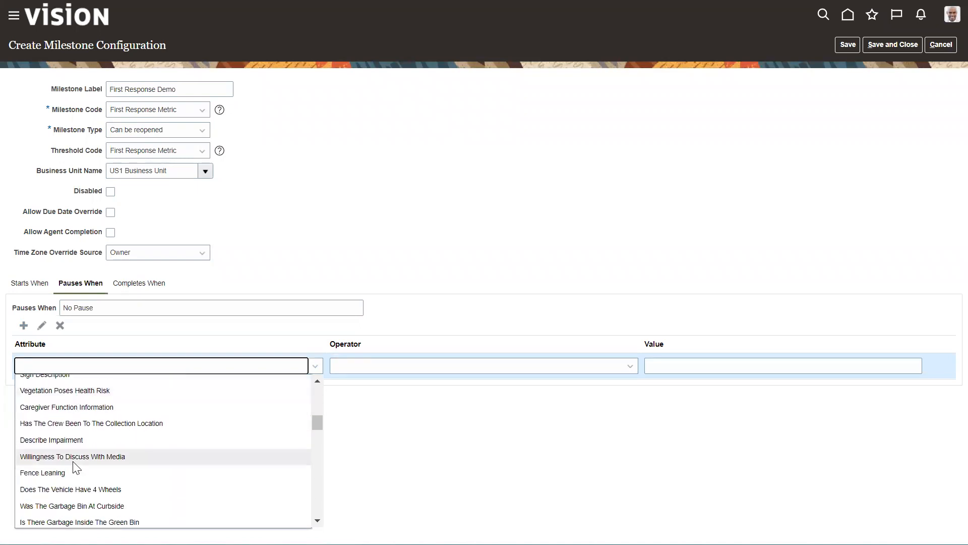
pyautogui.scroll(-6, 89, 437)
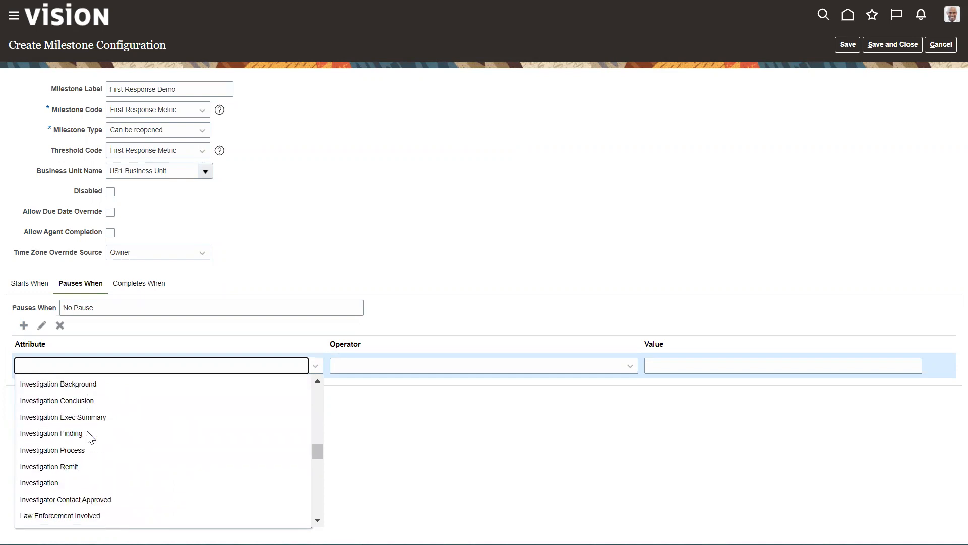
pyautogui.scroll(-5, 83, 457)
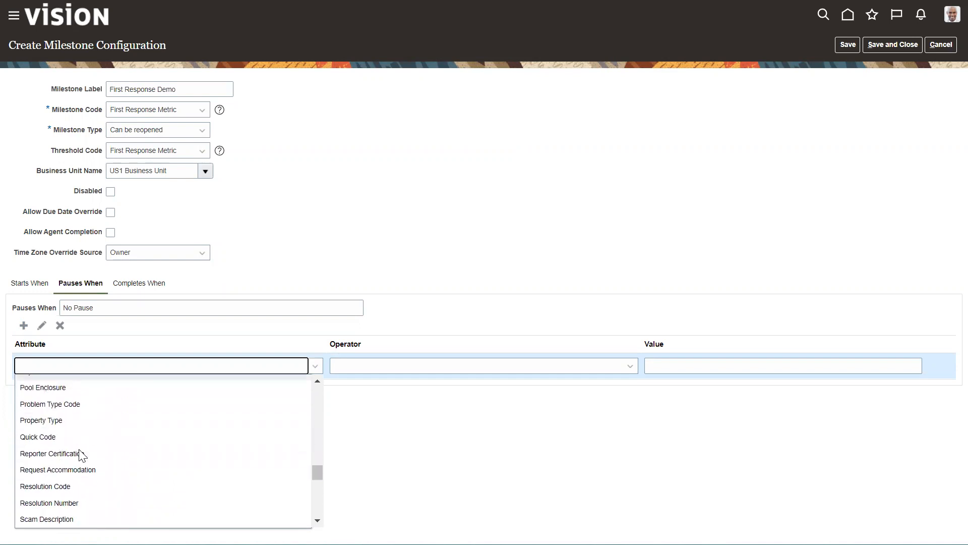
pyautogui.scroll(-5, 79, 461)
pyautogui.click(64, 497)
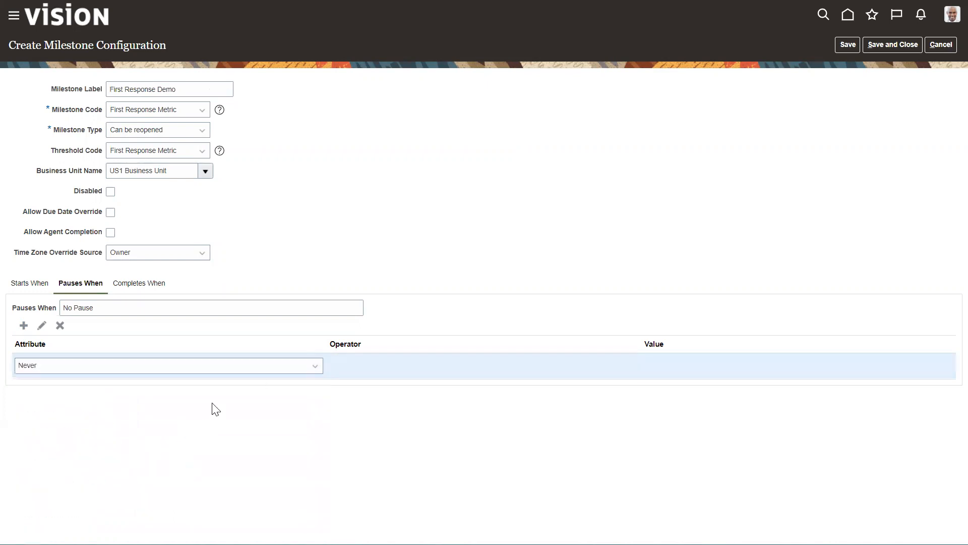
# Step: Enter "On Resolving" as the milestone's Completes When description
pyautogui.click(146, 289)
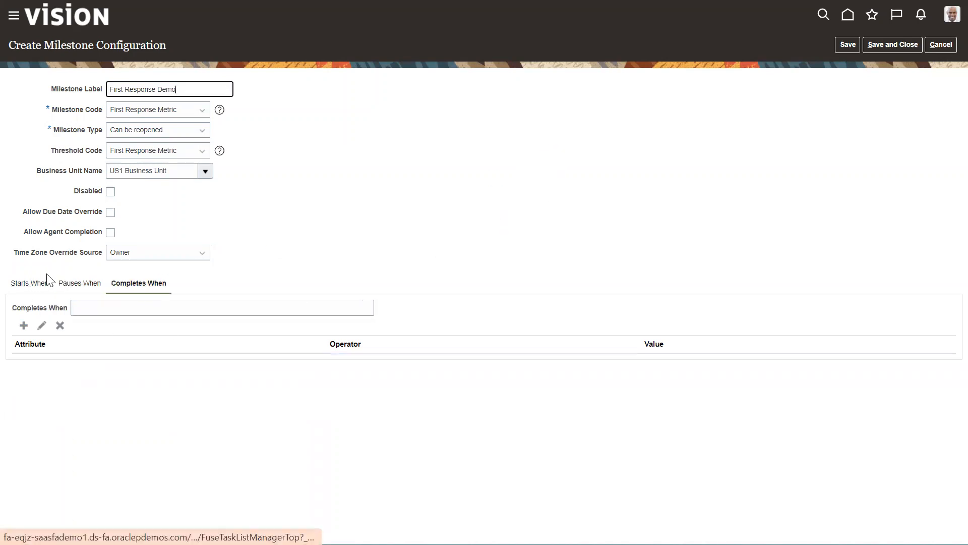
pyautogui.click(121, 304)
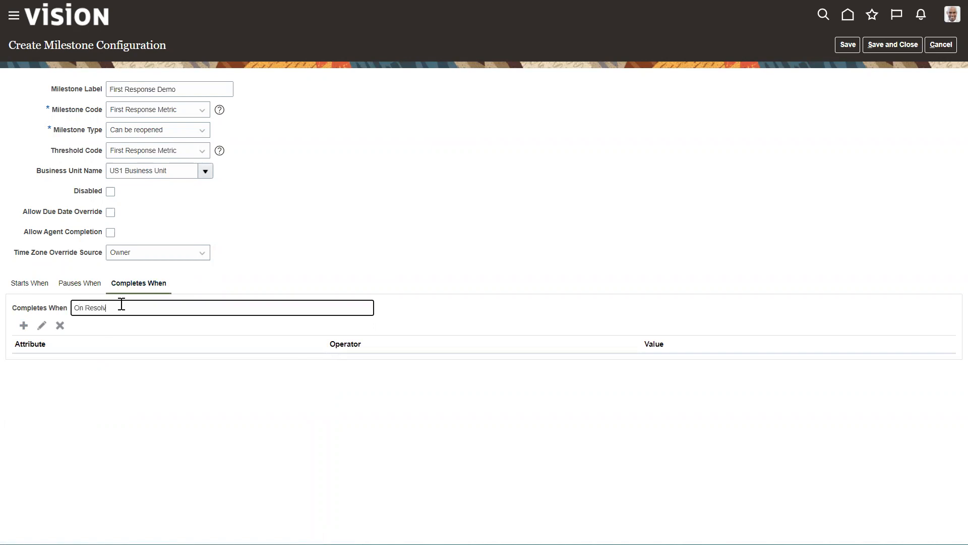
pyautogui.click(292, 260)
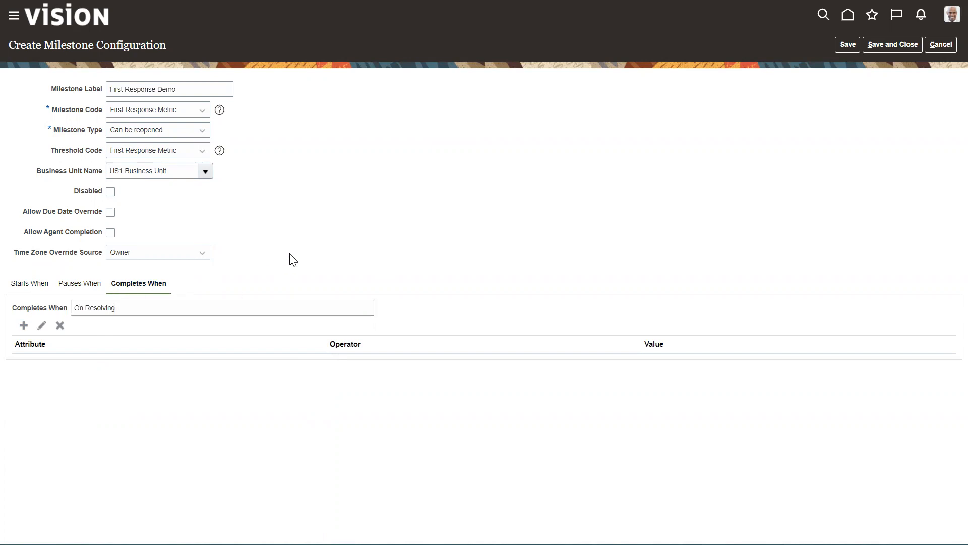
# Step: Add a completion condition and set its attribute to Status
pyautogui.click(24, 326)
pyautogui.click(91, 368)
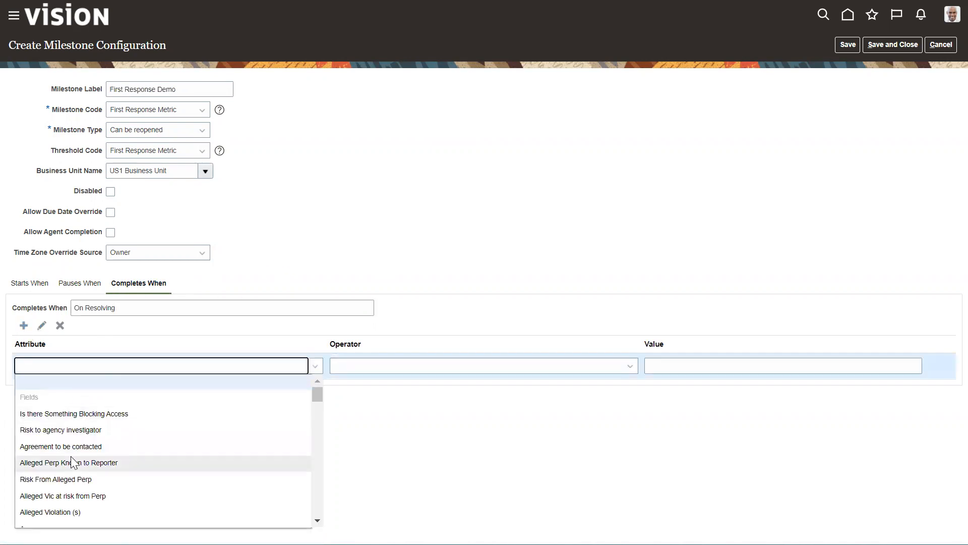
pyautogui.scroll(-1, 94, 454)
pyautogui.scroll(-5, 94, 454)
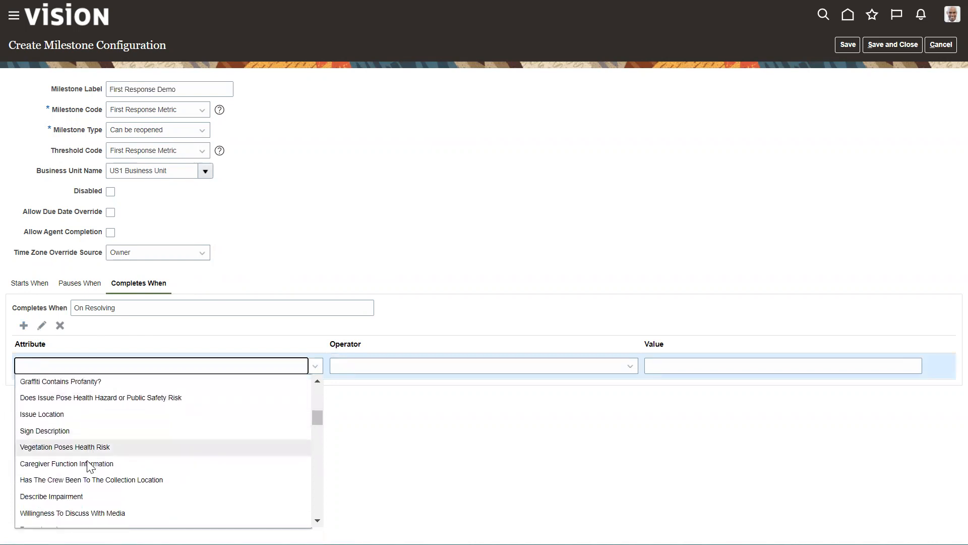
pyautogui.scroll(-8, 91, 467)
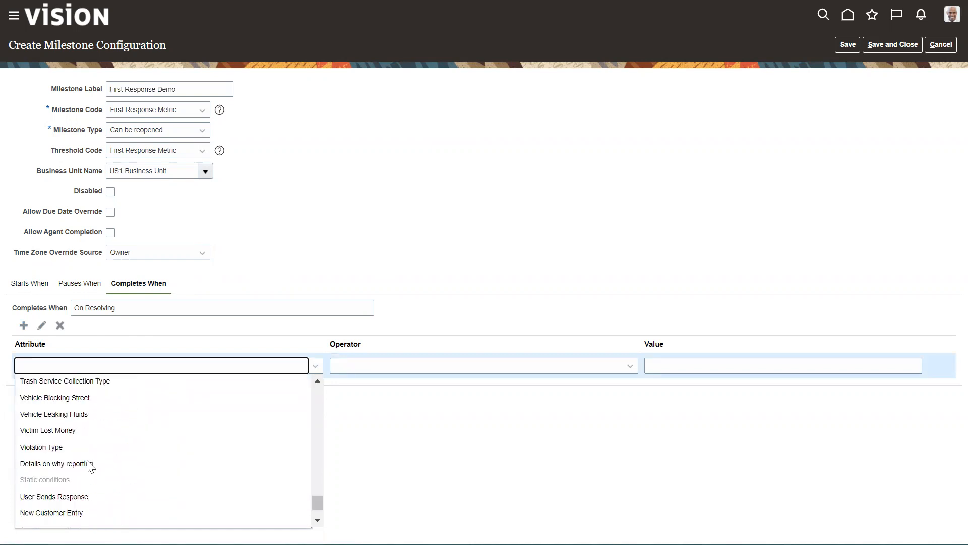
pyautogui.scroll(3, 62, 411)
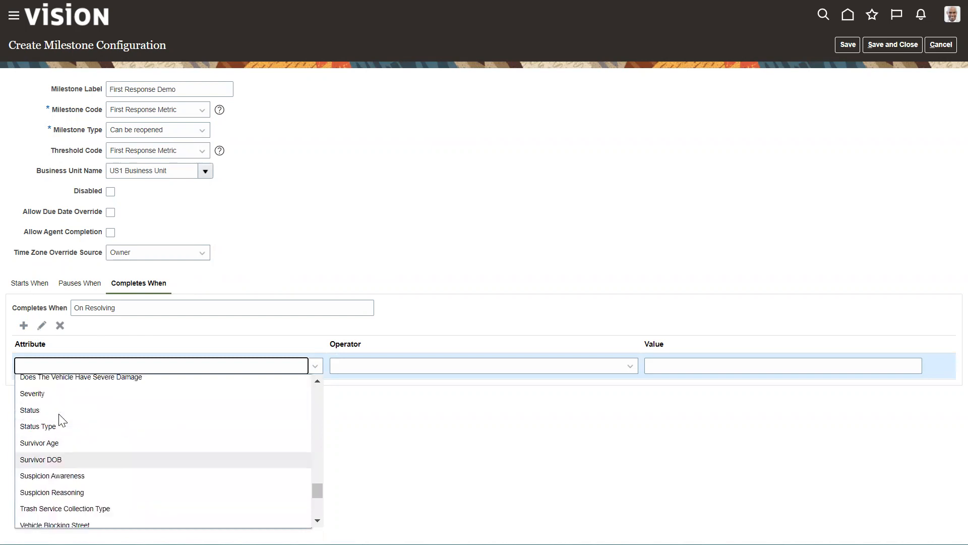
pyautogui.click(55, 431)
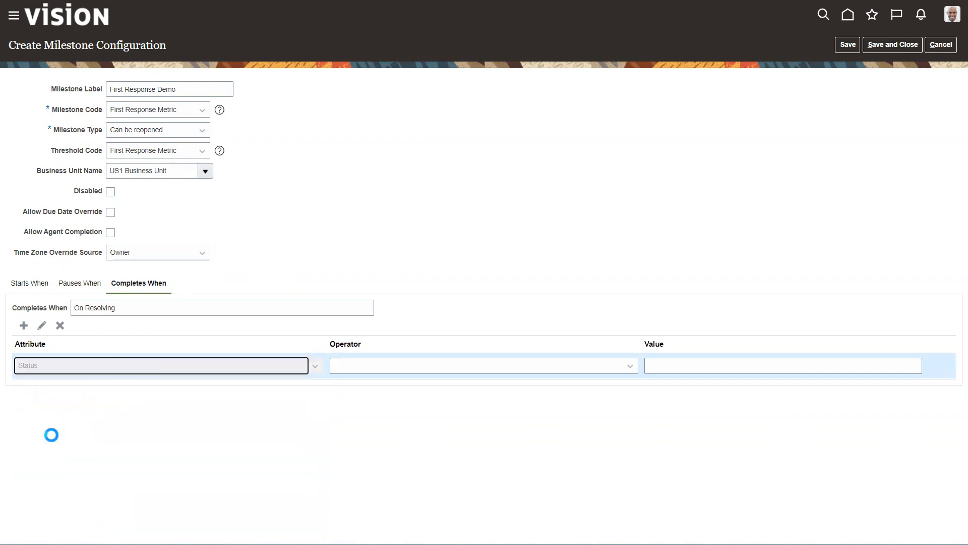
# Step: Set the completion condition's operator to Is One Of with the value Resolved, and save the milestone configuration
pyautogui.click(356, 367)
pyautogui.click(359, 399)
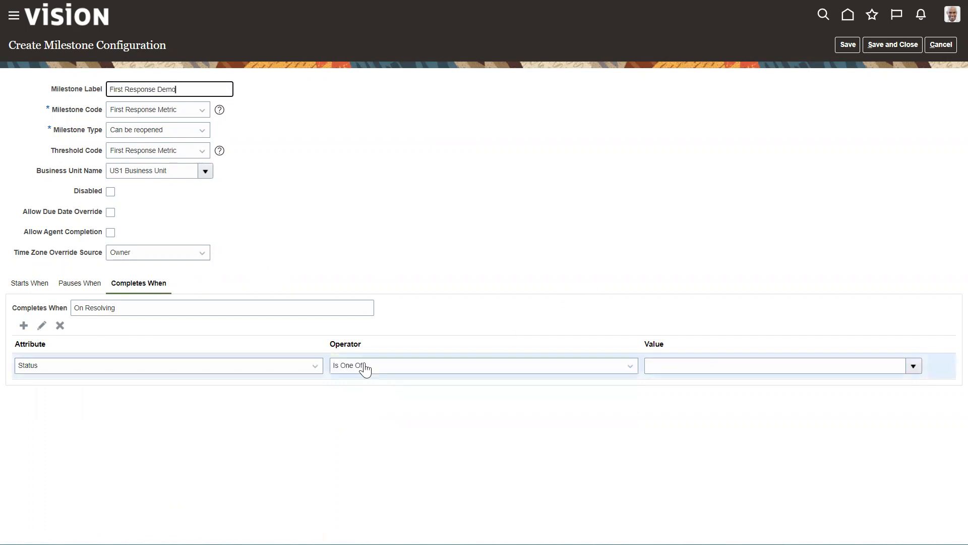
pyautogui.click(373, 374)
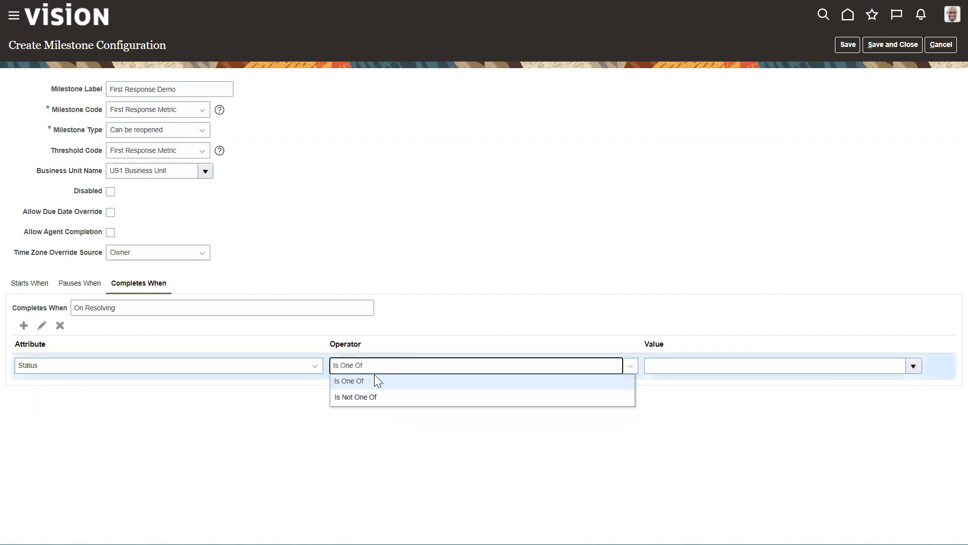
pyautogui.click(336, 438)
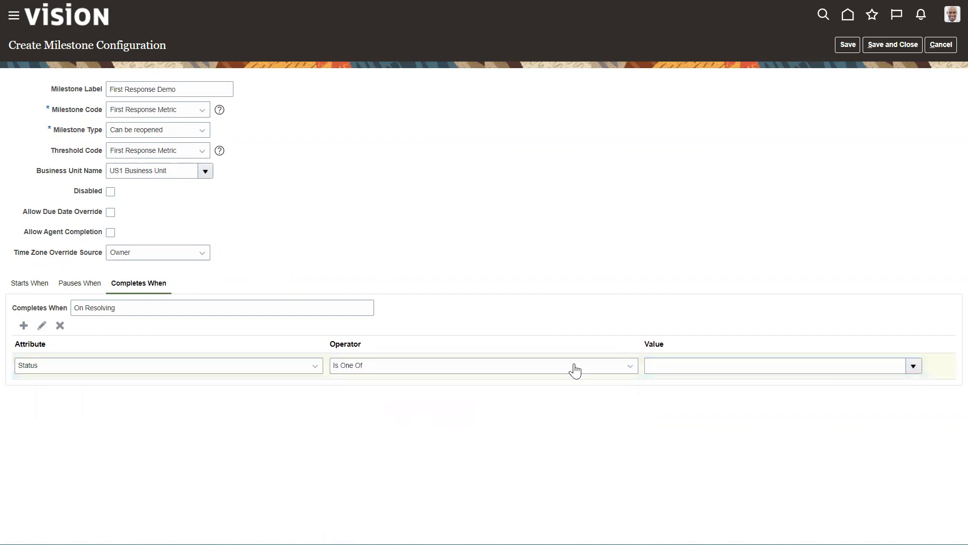
pyautogui.click(680, 363)
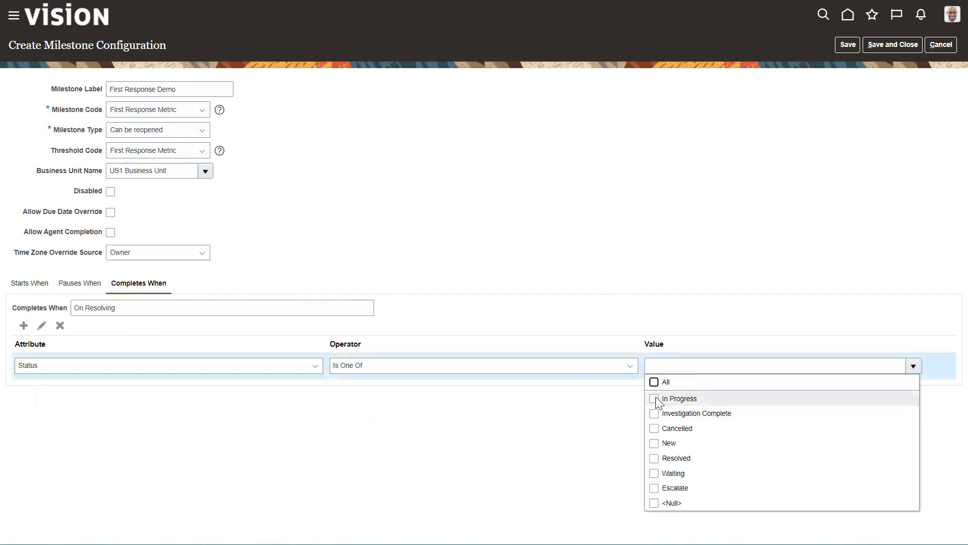
pyautogui.click(306, 418)
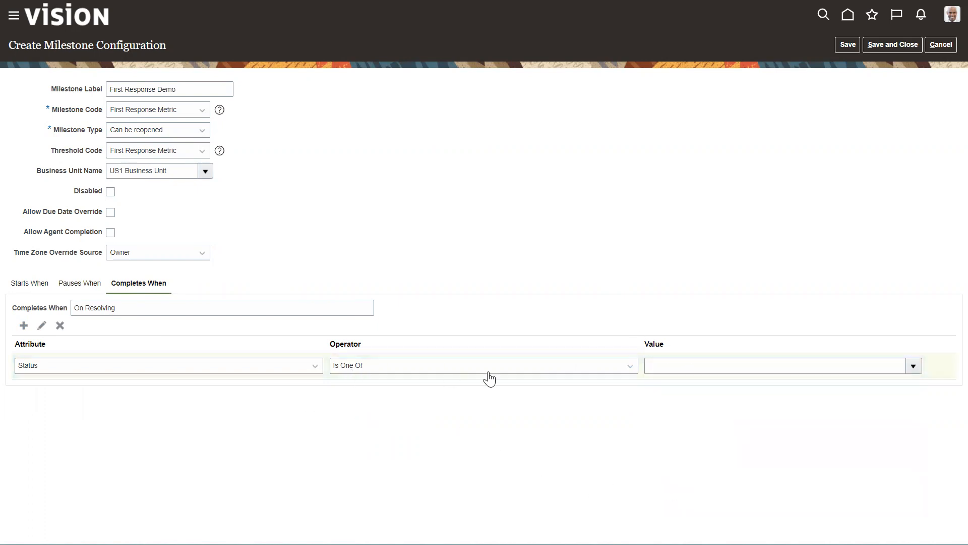
pyautogui.click(696, 363)
pyautogui.click(667, 457)
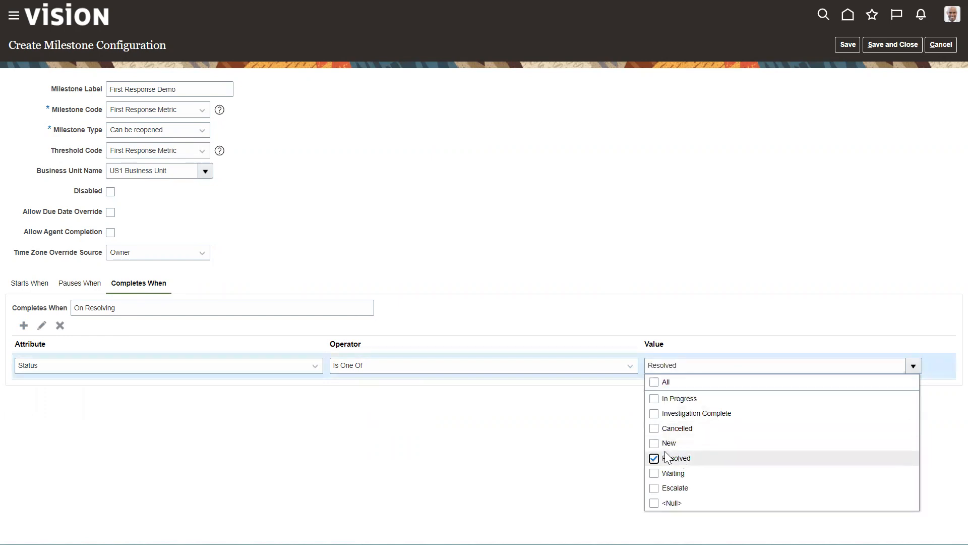
pyautogui.click(532, 432)
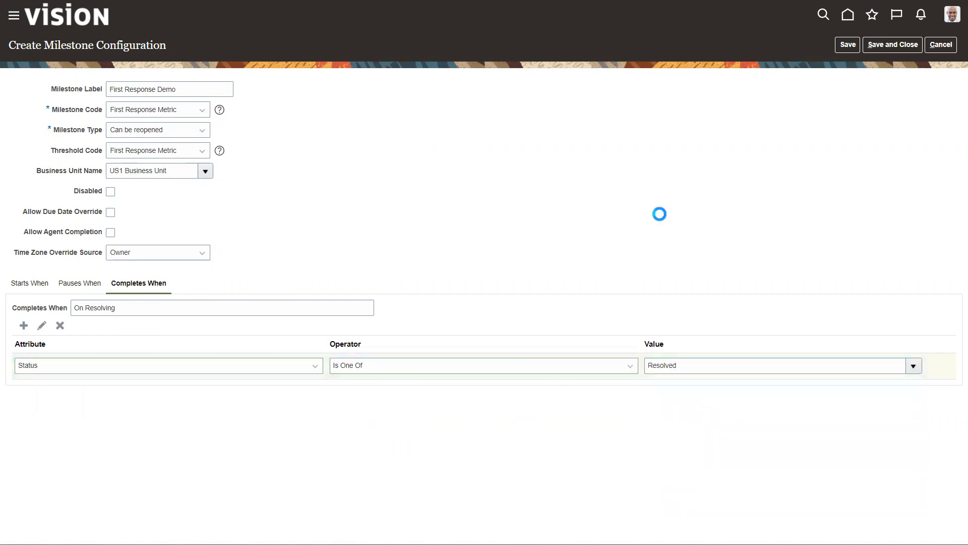
pyautogui.click(848, 45)
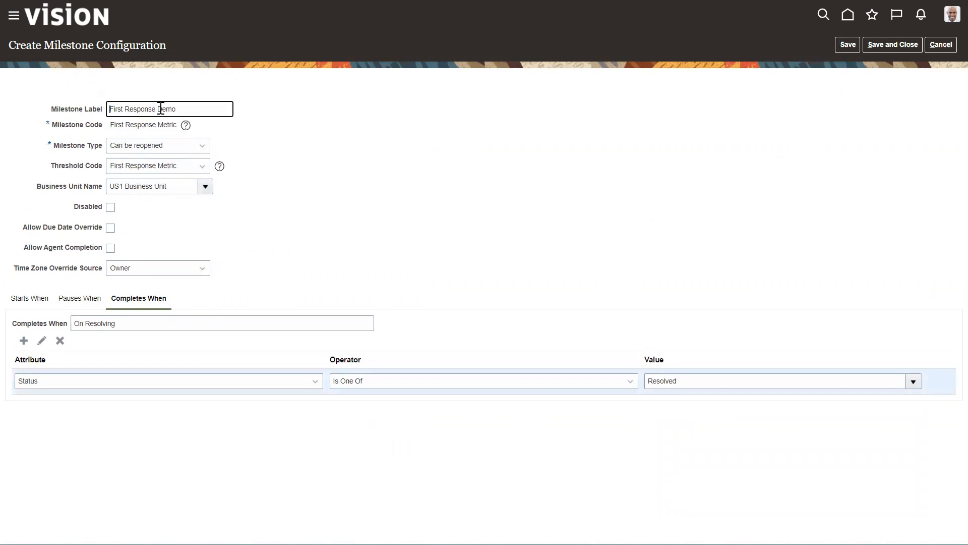
# Step: Review the Threshold Code options available for the First Response Demo milestone without changing the selection
pyautogui.click(161, 127)
pyautogui.click(301, 173)
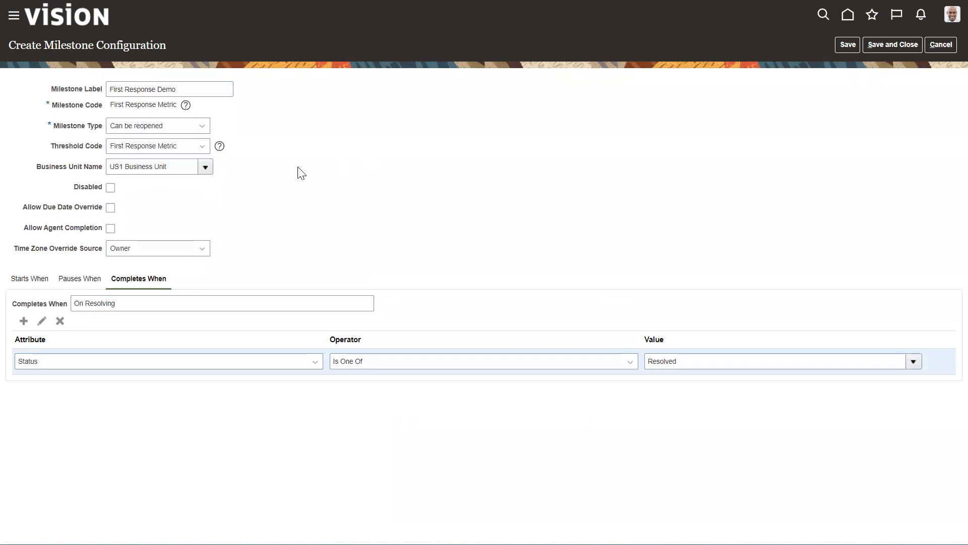
pyautogui.click(167, 151)
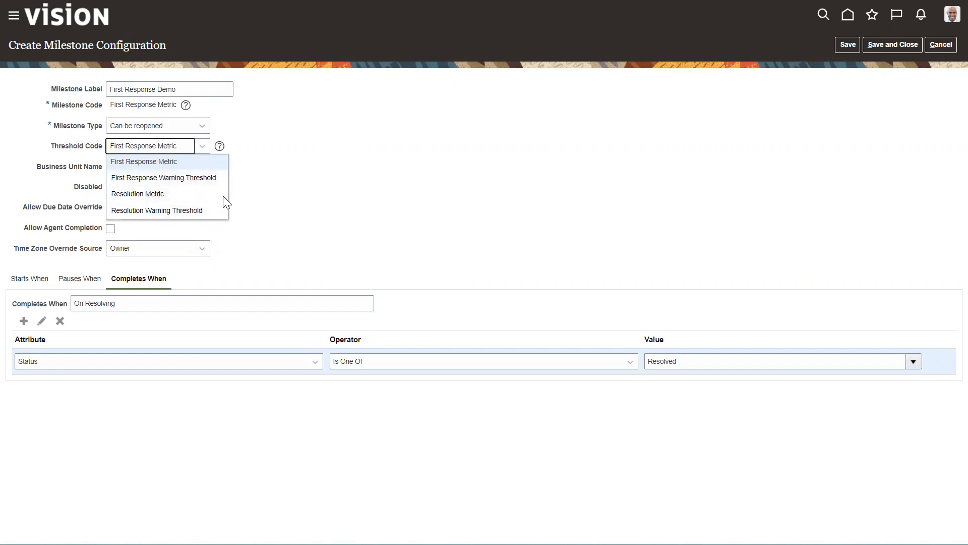
pyautogui.click(376, 164)
pyautogui.click(180, 149)
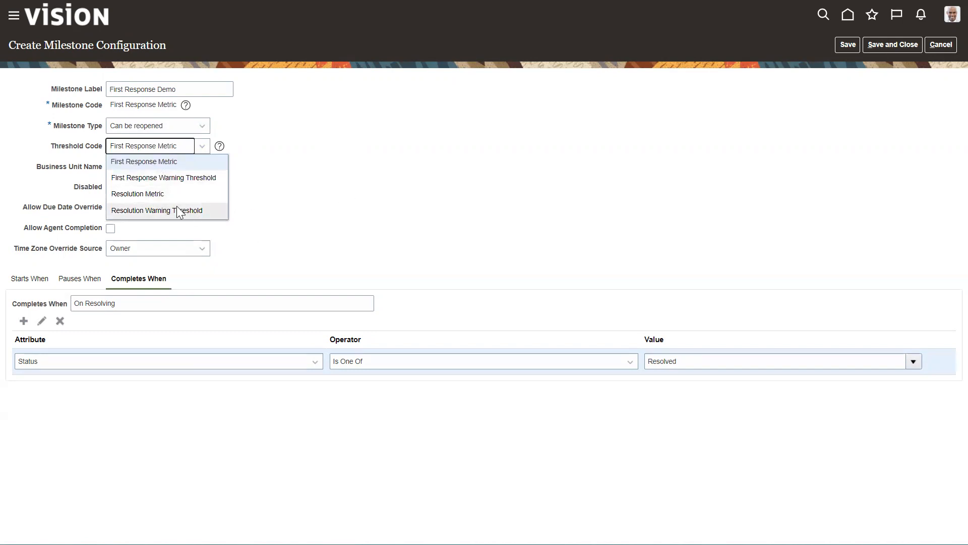
pyautogui.click(535, 192)
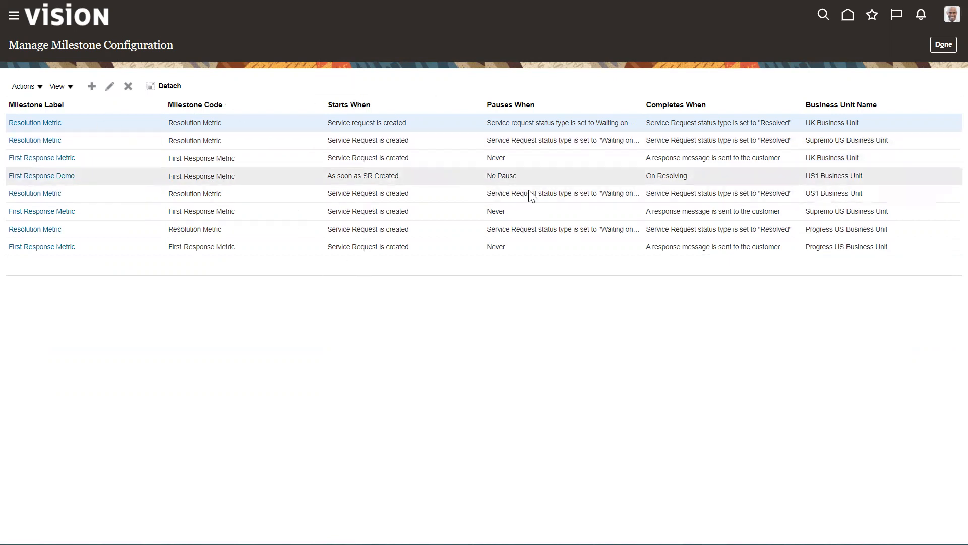
# Step: Compare the First Response Demo entry's start, pause and completion descriptions with the UK Business Unit's First Response Metric in the milestone list
pyautogui.click(511, 180)
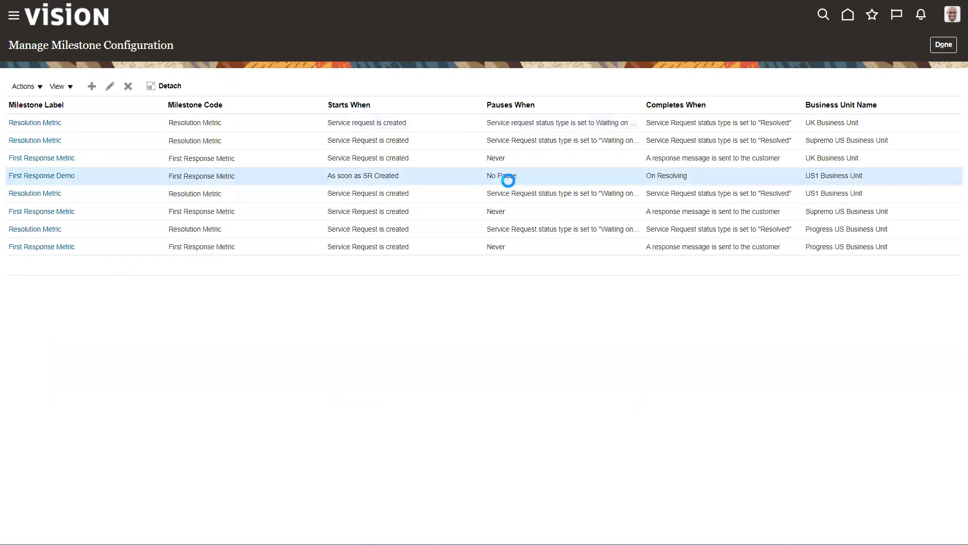
pyautogui.doubleClick(834, 177)
pyautogui.click(399, 332)
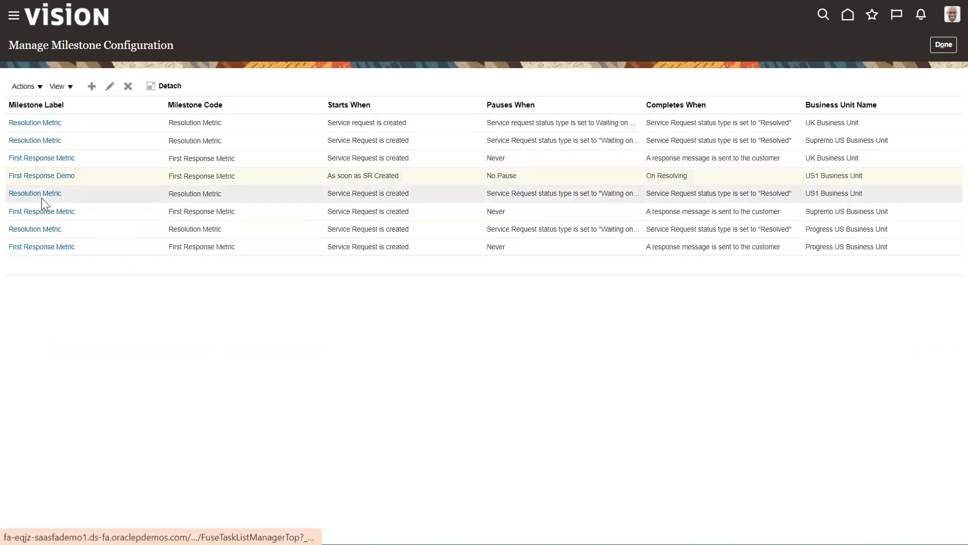
pyautogui.click(123, 174)
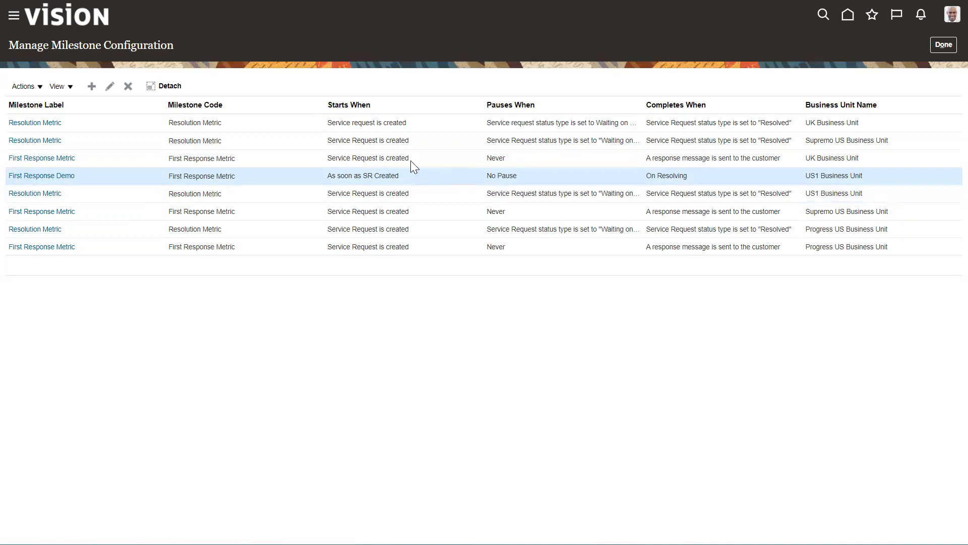
pyautogui.click(424, 160)
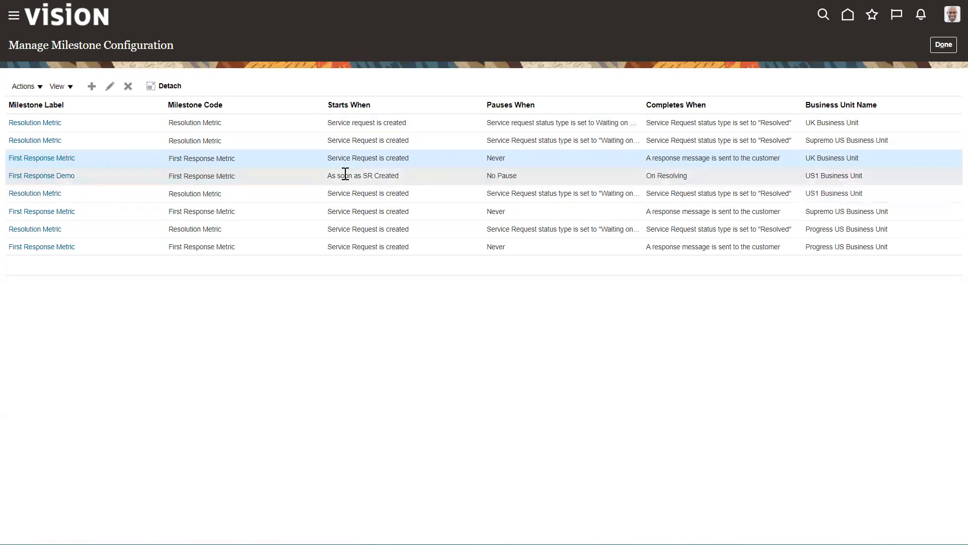
pyautogui.click(511, 172)
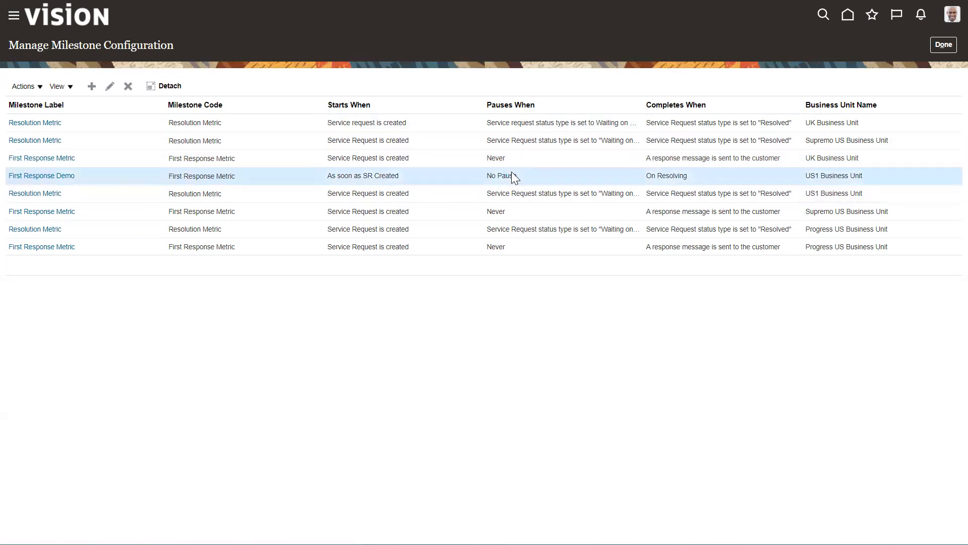
pyautogui.click(522, 157)
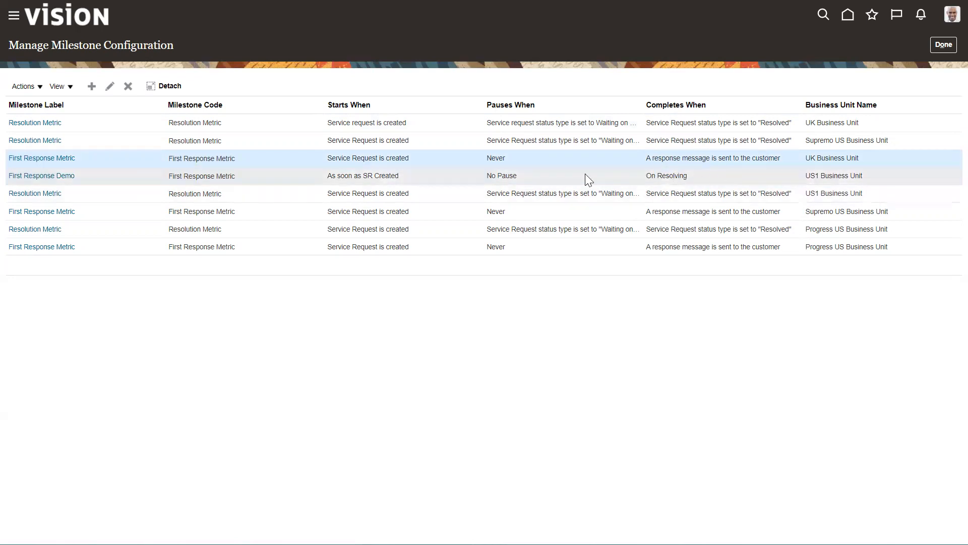
# Step: Open the First Response Demo milestone for editing and change its completion condition's attribute to Any Response Sent
pyautogui.click(46, 176)
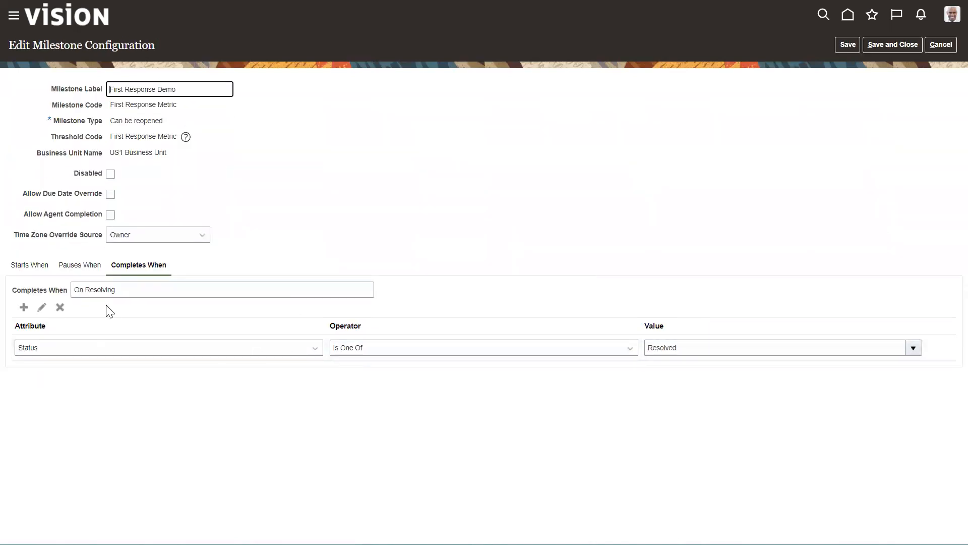
pyautogui.click(132, 348)
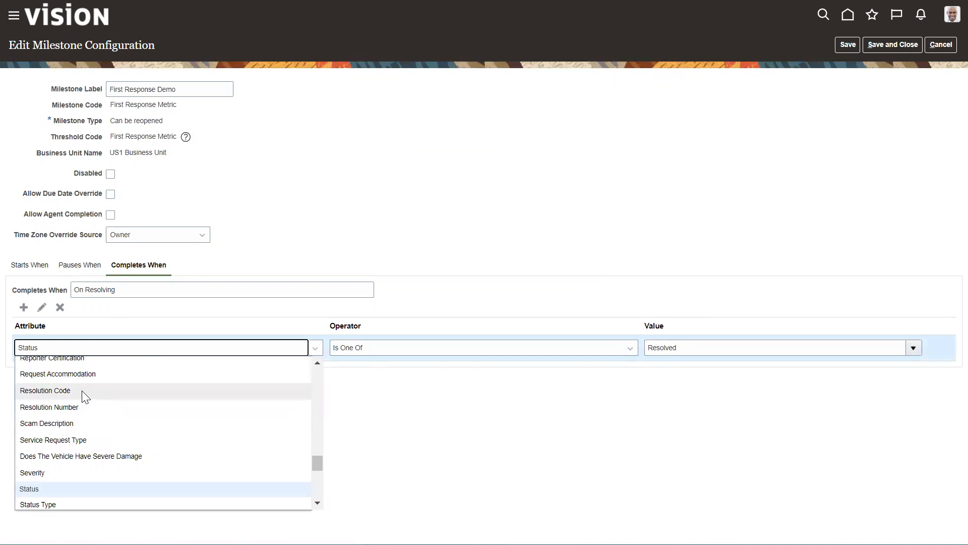
pyautogui.scroll(3, 139, 429)
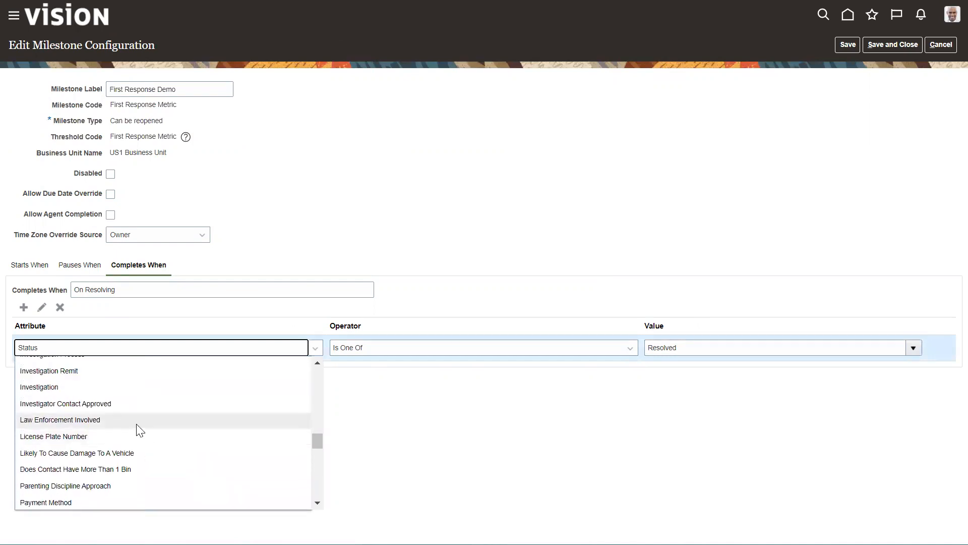
pyautogui.scroll(5, 87, 402)
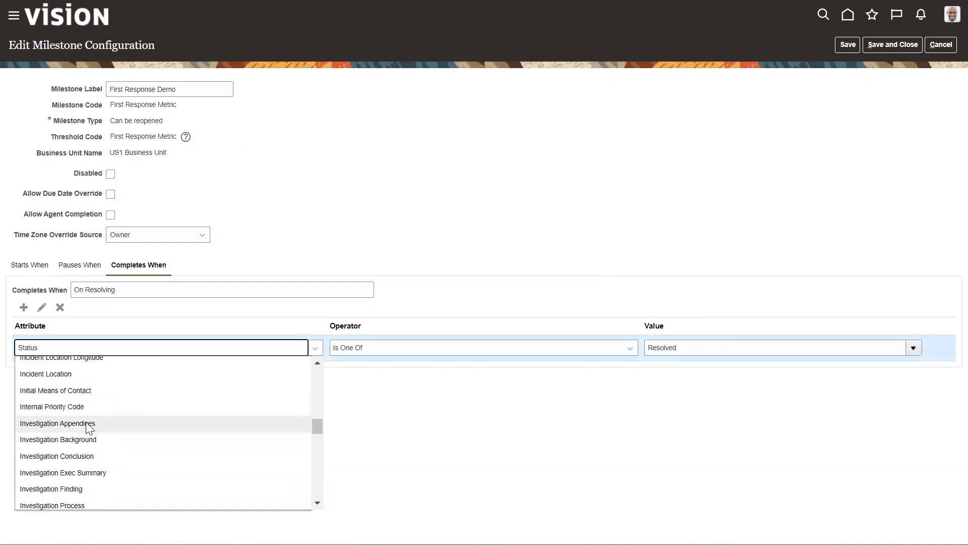
pyautogui.scroll(3, 86, 399)
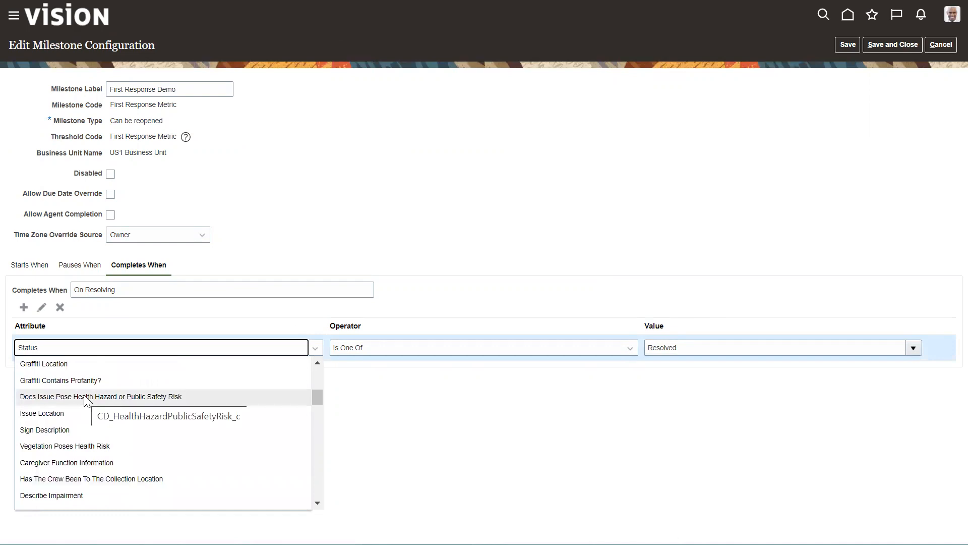
pyautogui.scroll(5, 87, 401)
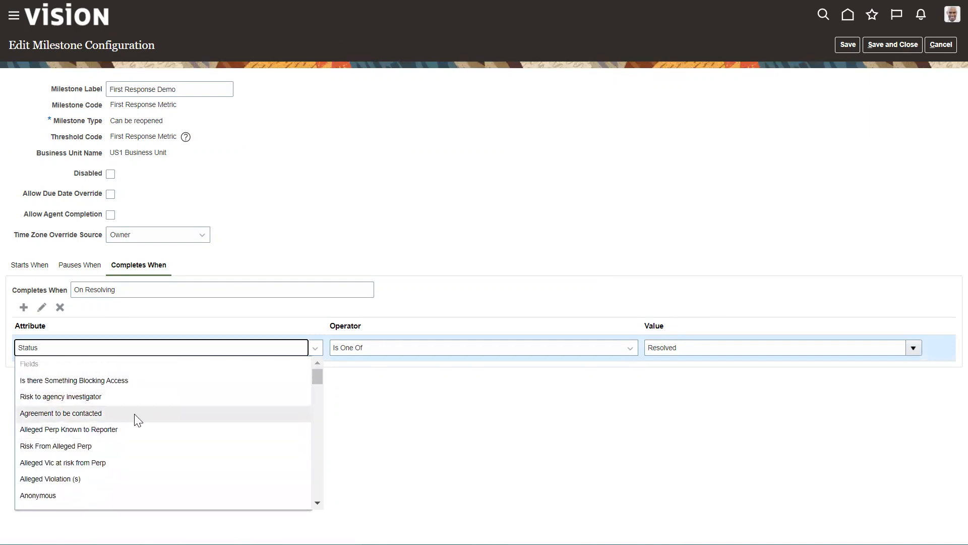
pyautogui.scroll(-15, 96, 421)
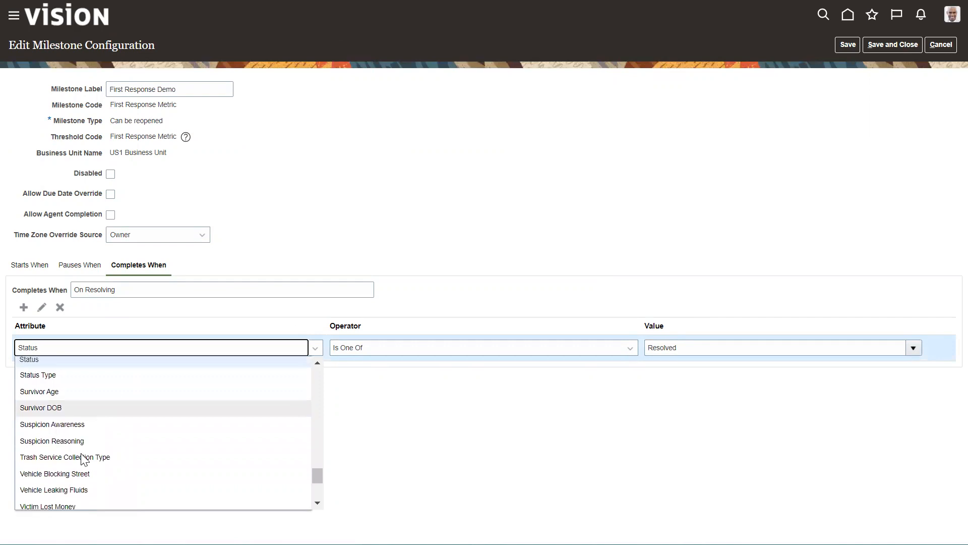
pyautogui.scroll(-2, 84, 460)
pyautogui.scroll(-1, 81, 451)
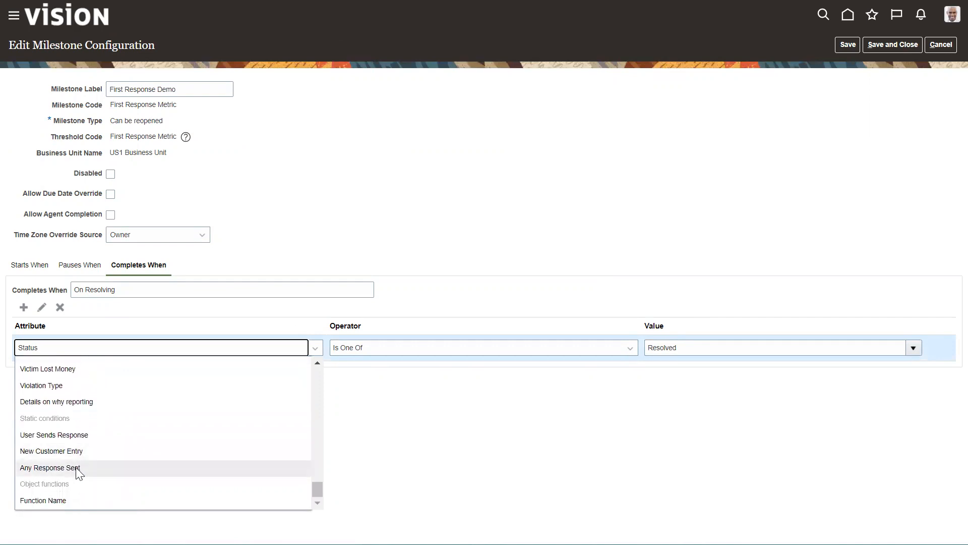
pyautogui.click(79, 468)
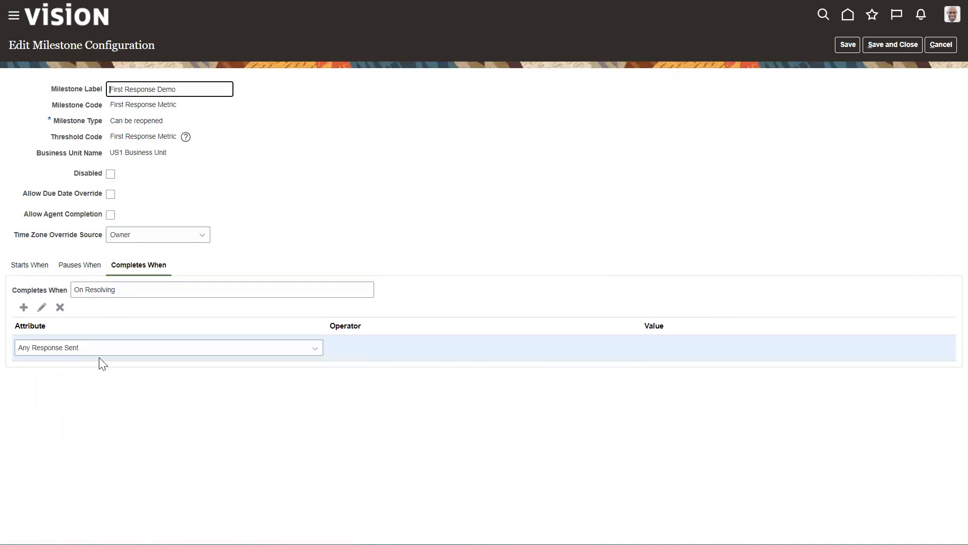
pyautogui.click(545, 198)
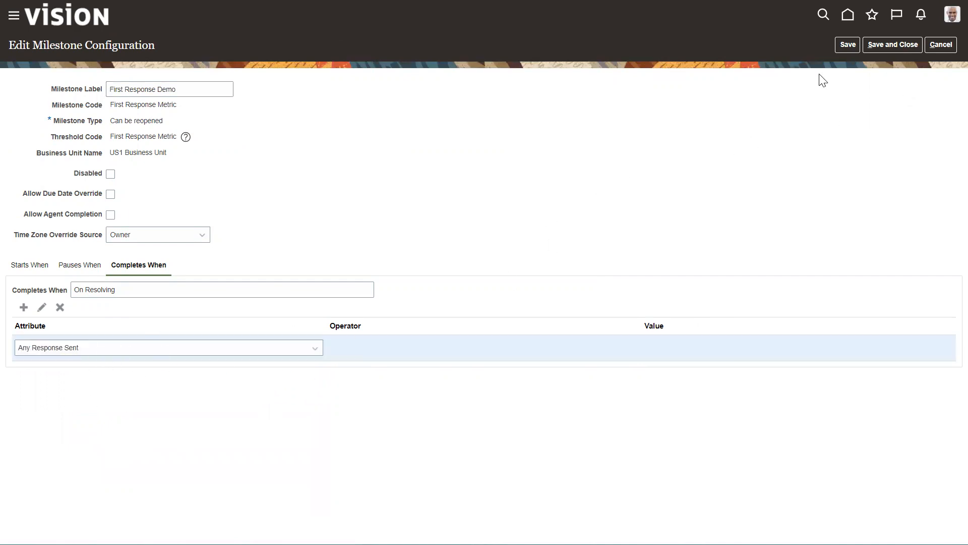
# Step: Change the Completes When description to "On Response" and save and close the milestone configuration
pyautogui.doubleClick(94, 292)
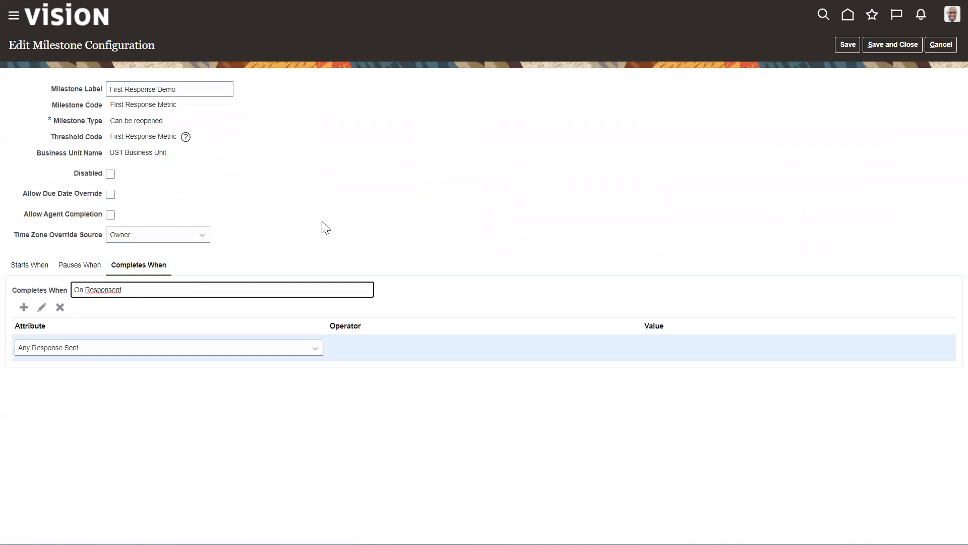
pyautogui.click(643, 174)
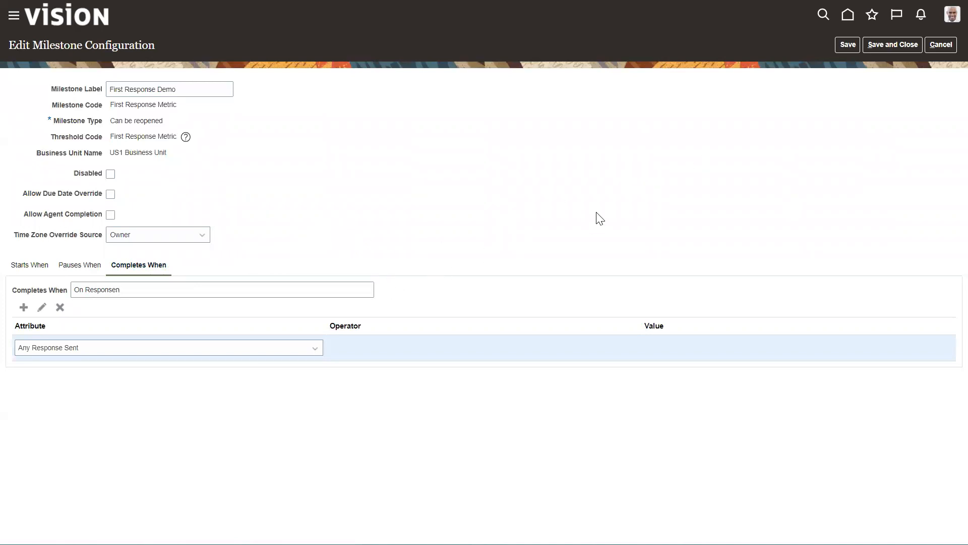
pyautogui.click(177, 289)
pyautogui.press('BackSpace')
pyautogui.click(583, 159)
pyautogui.click(875, 45)
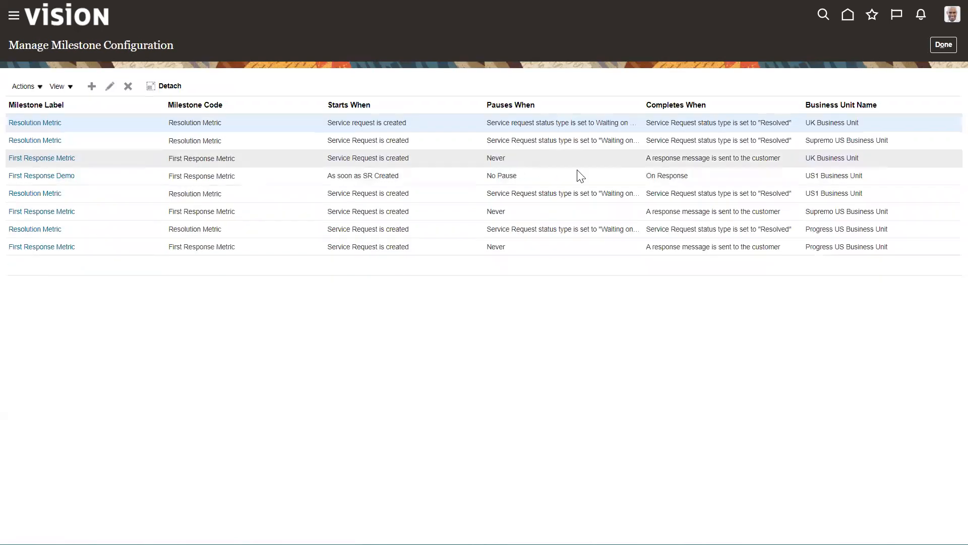
# Step: Review the attributes available for the completion condition of the UK Business Unit's Resolution Metric milestone, leaving the milestone unchanged
pyautogui.click(45, 123)
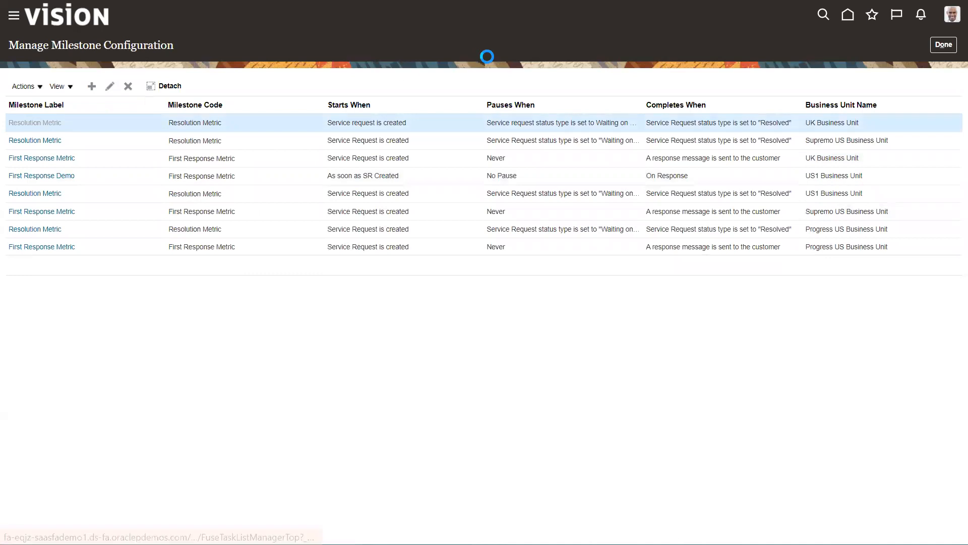
pyautogui.click(76, 348)
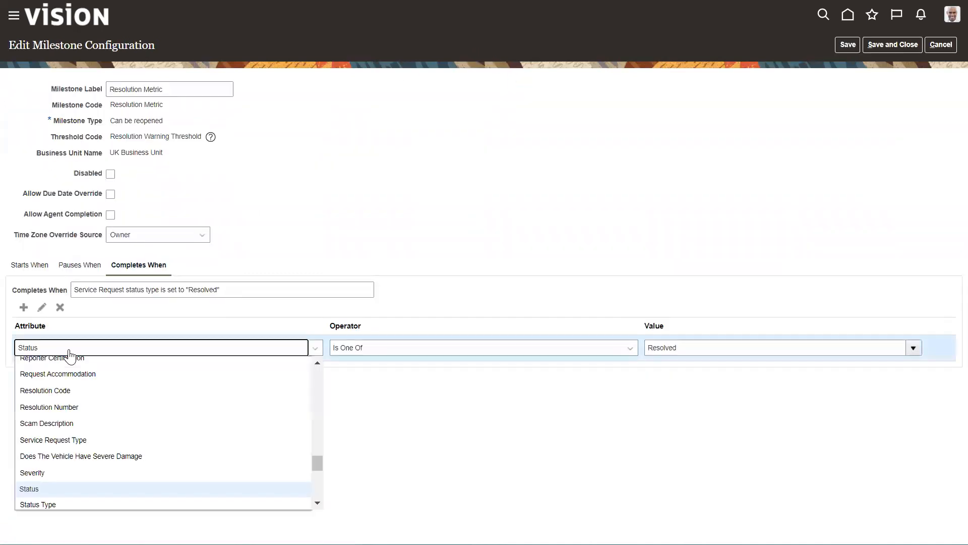
pyautogui.scroll(-5, 73, 403)
pyautogui.scroll(7, 98, 446)
pyautogui.scroll(10, 86, 404)
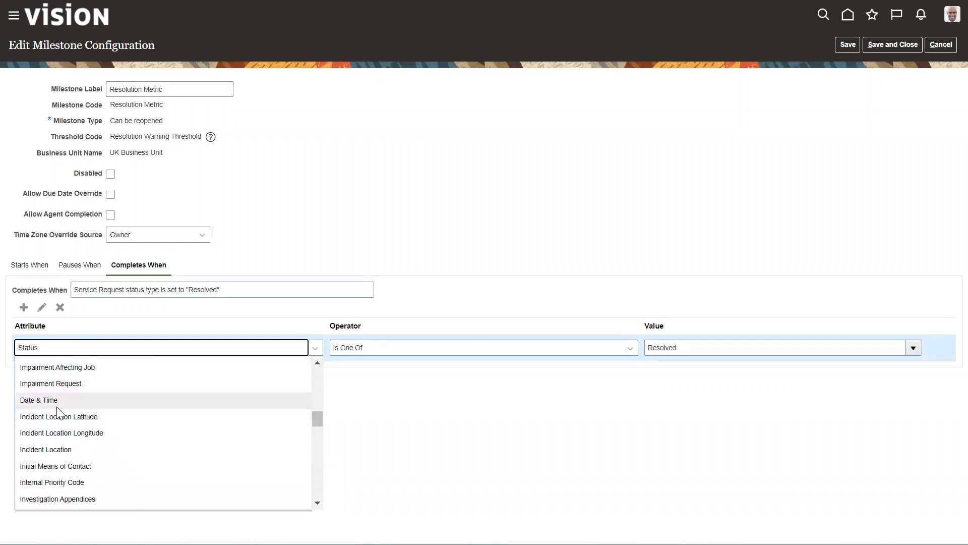
pyautogui.scroll(8, 93, 404)
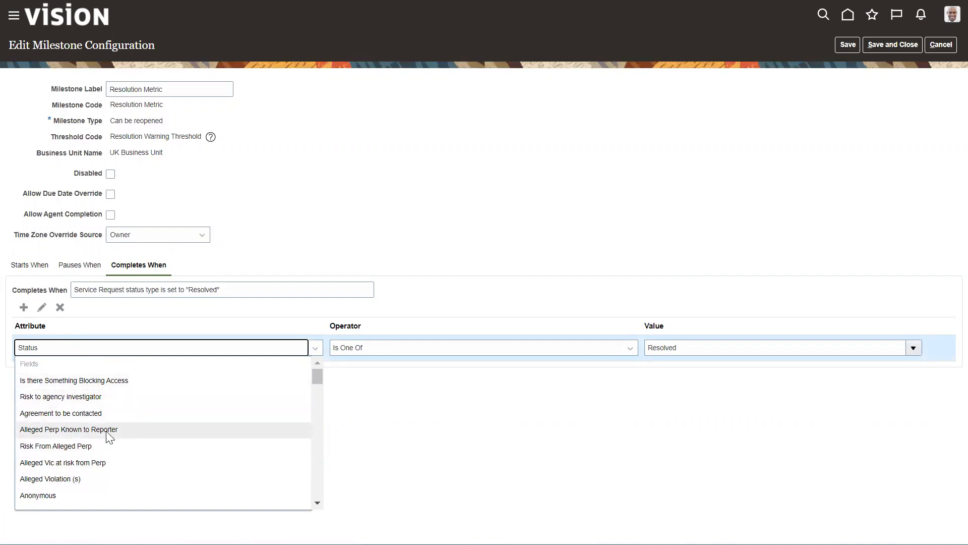
pyautogui.scroll(-8, 103, 460)
pyautogui.scroll(-5, 104, 460)
pyautogui.scroll(-2, 104, 423)
pyautogui.scroll(-3, 105, 423)
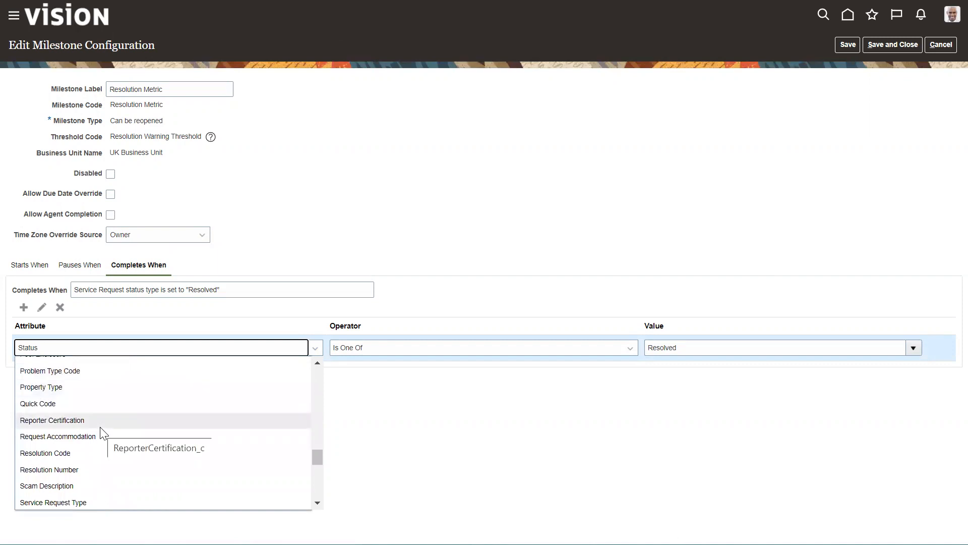
pyautogui.scroll(-3, 104, 432)
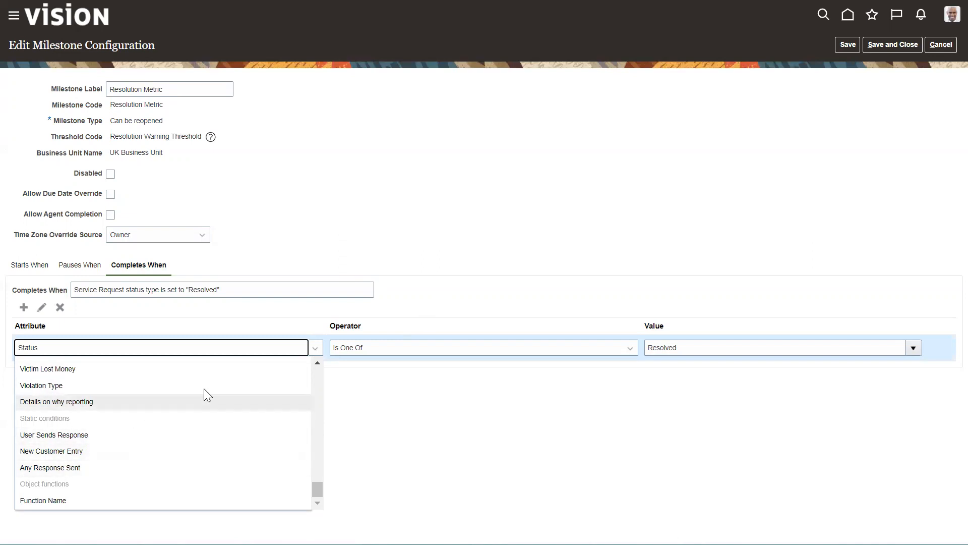
pyautogui.click(537, 226)
pyautogui.click(941, 44)
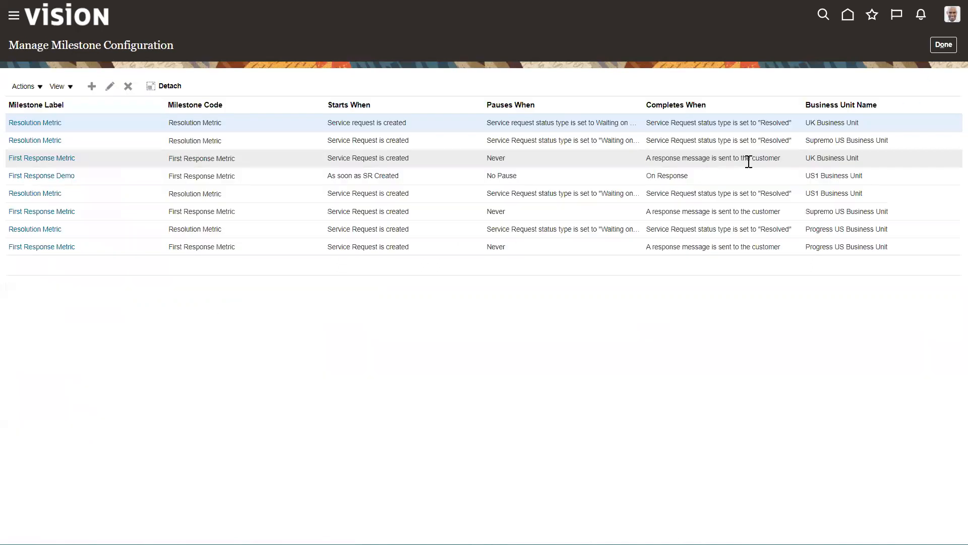
# Step: Finish managing milestone configurations and show all tasks for the Service Entitlements functional area
pyautogui.click(944, 45)
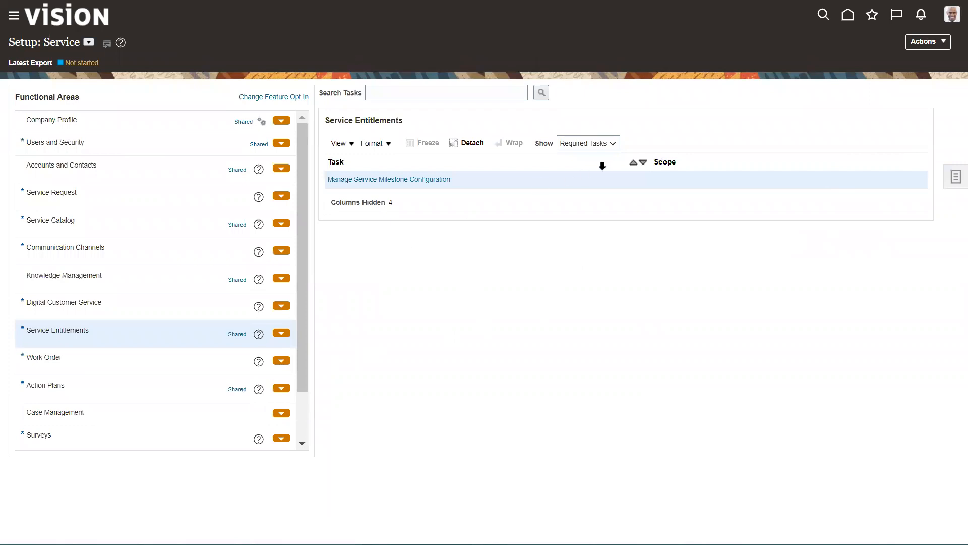
pyautogui.click(597, 148)
pyautogui.click(593, 153)
pyautogui.click(932, 42)
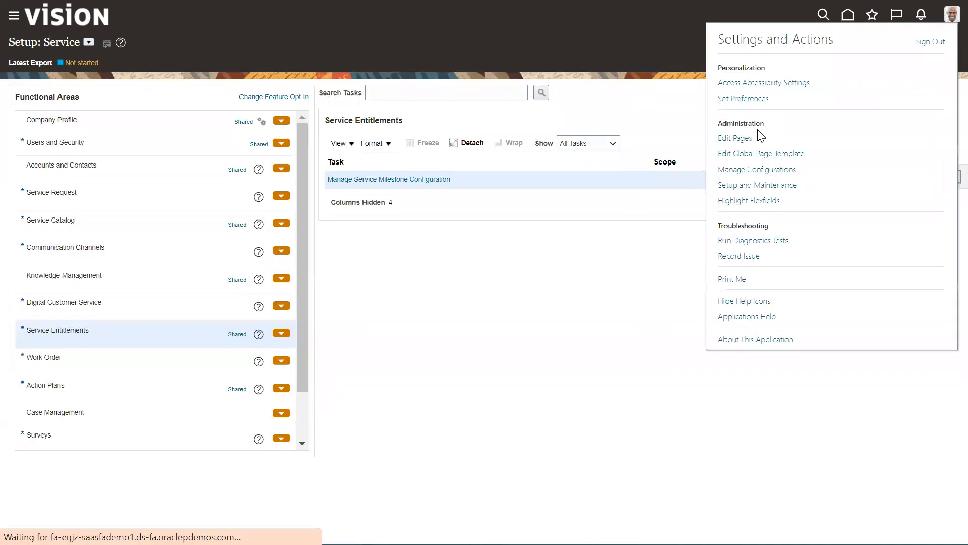
pyautogui.click(455, 309)
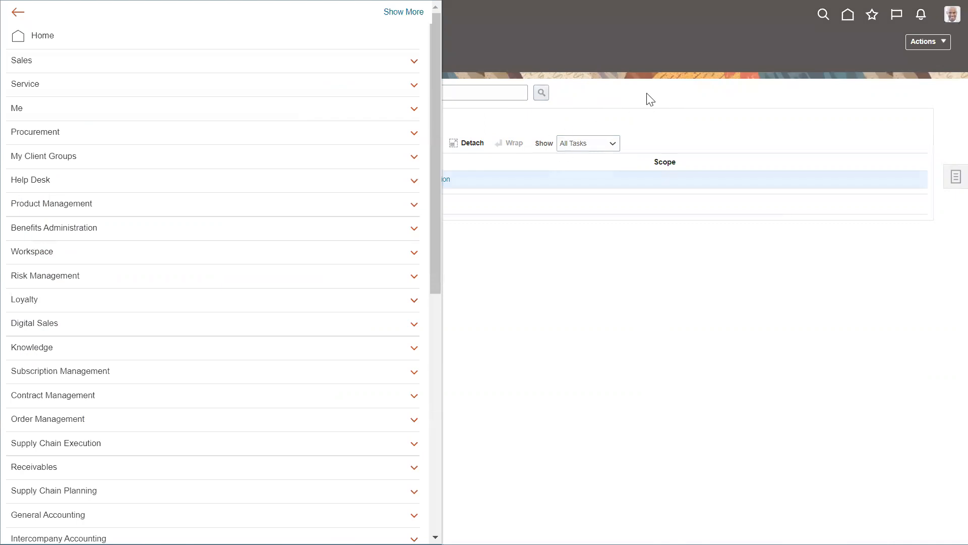
pyautogui.click(651, 100)
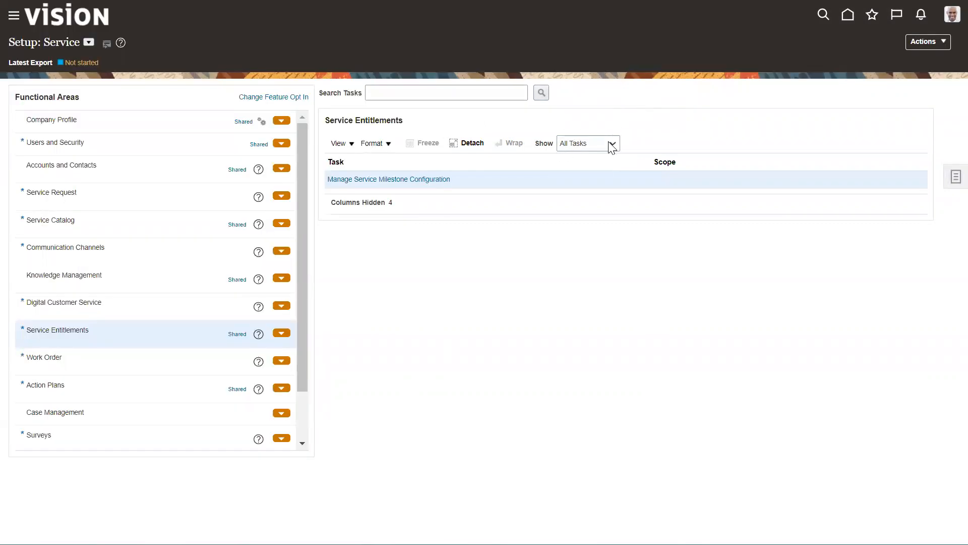
# Step: Open the Contracts work area under Contract Management and review its contract and setup tasks
pyautogui.click(14, 16)
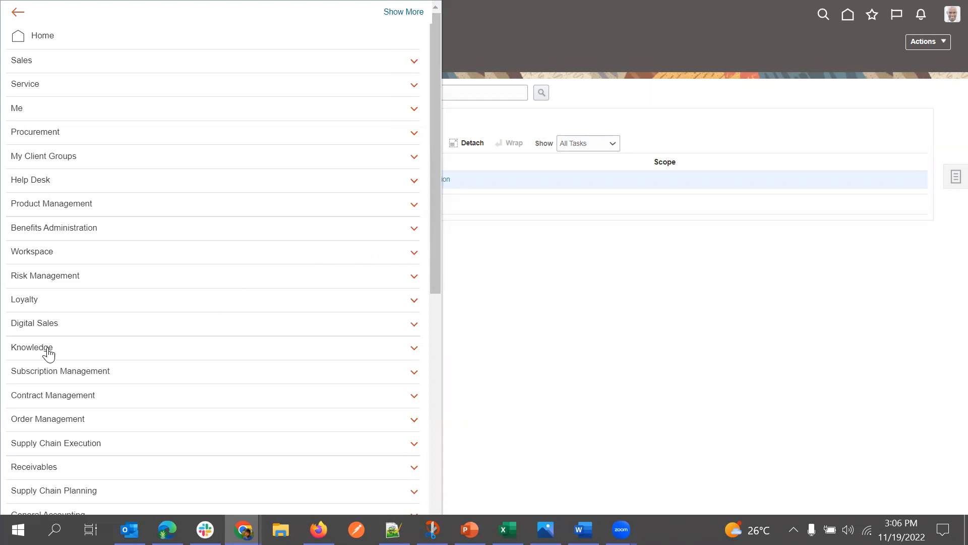
pyautogui.click(82, 398)
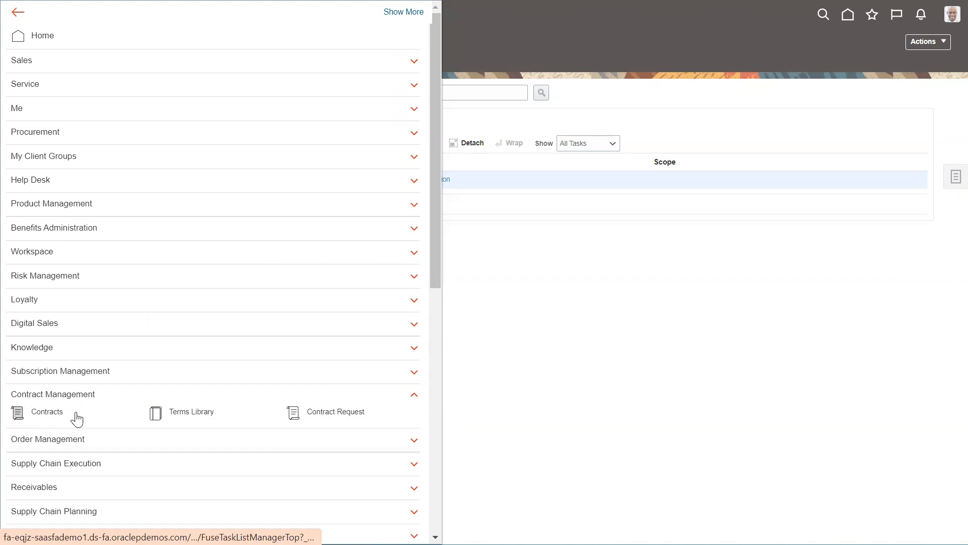
pyautogui.click(52, 374)
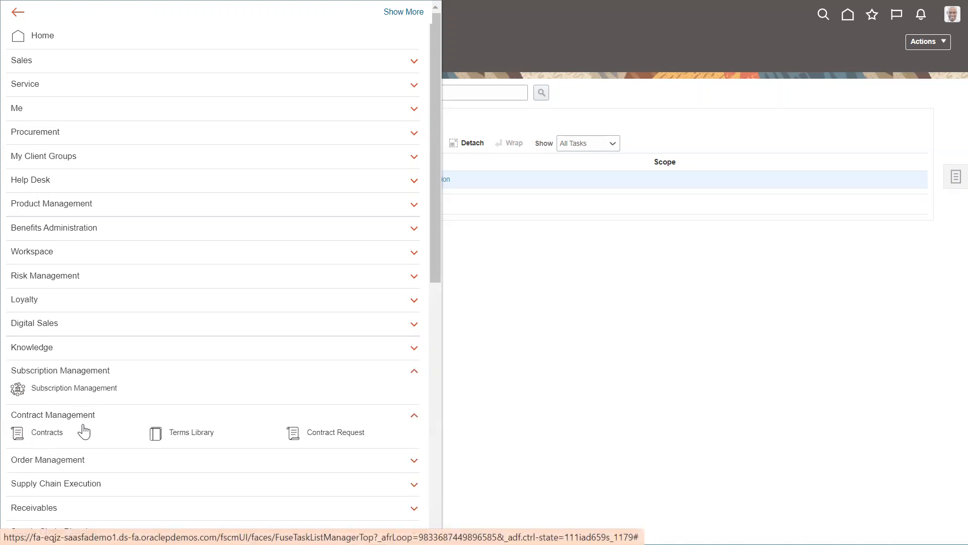
pyautogui.click(38, 437)
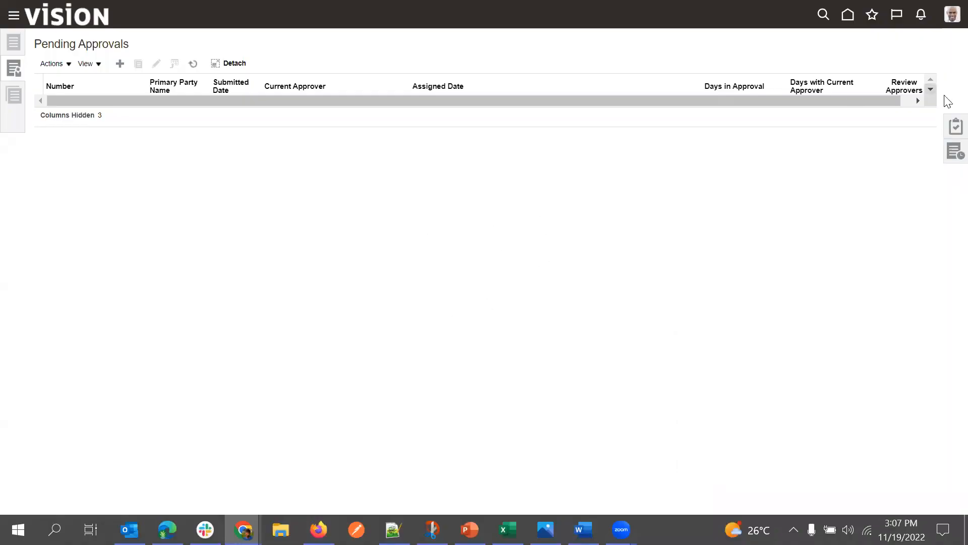
pyautogui.click(952, 127)
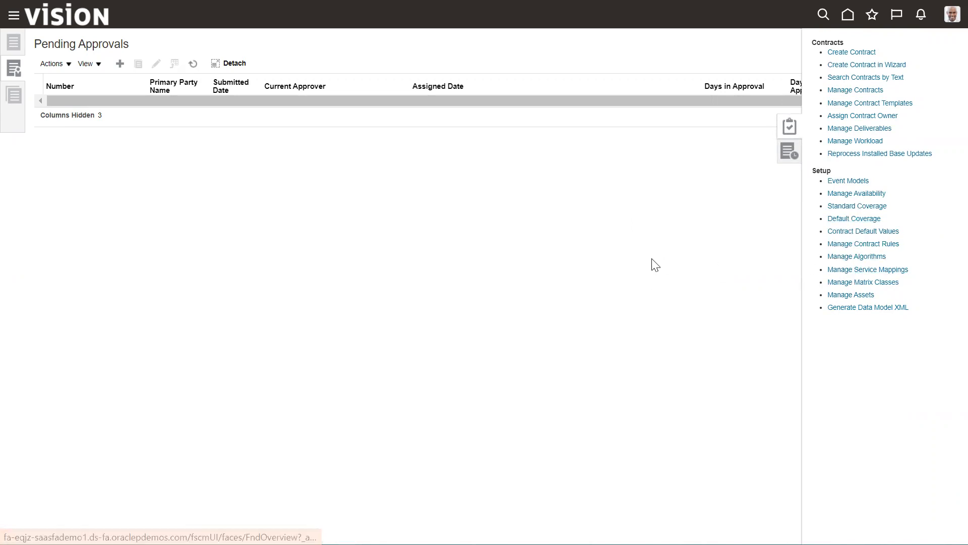
pyautogui.click(688, 238)
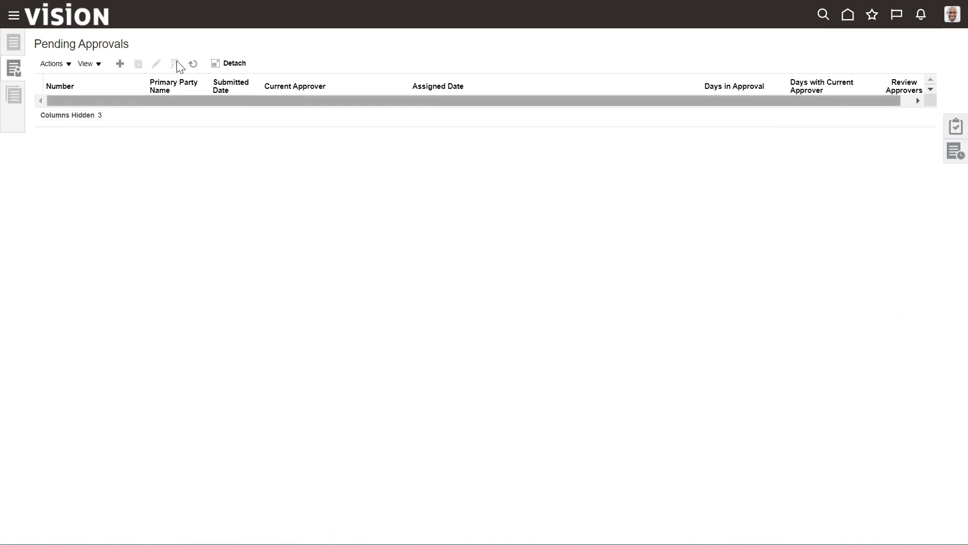
# Step: Open the Subscription Management work area and go to its Subscription Configuration page
pyautogui.click(14, 18)
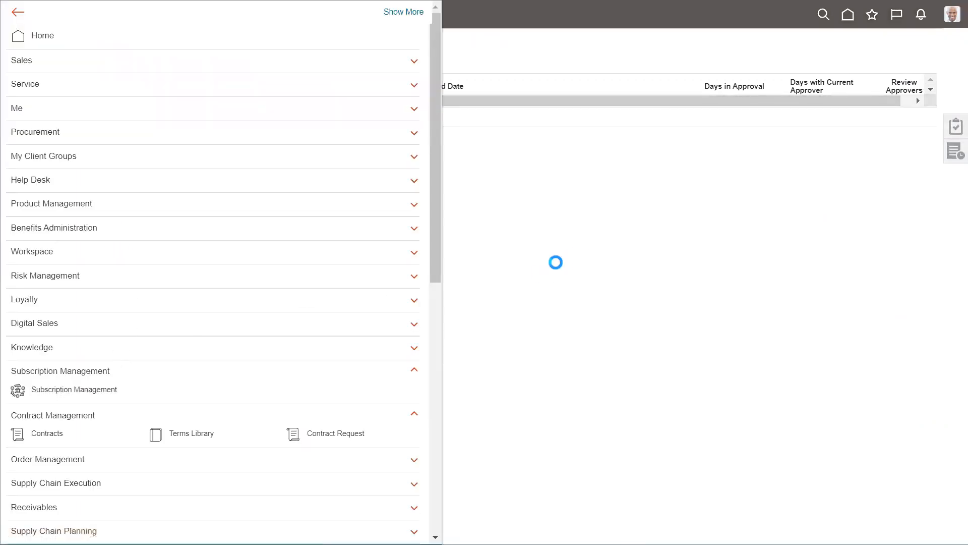
pyautogui.click(126, 397)
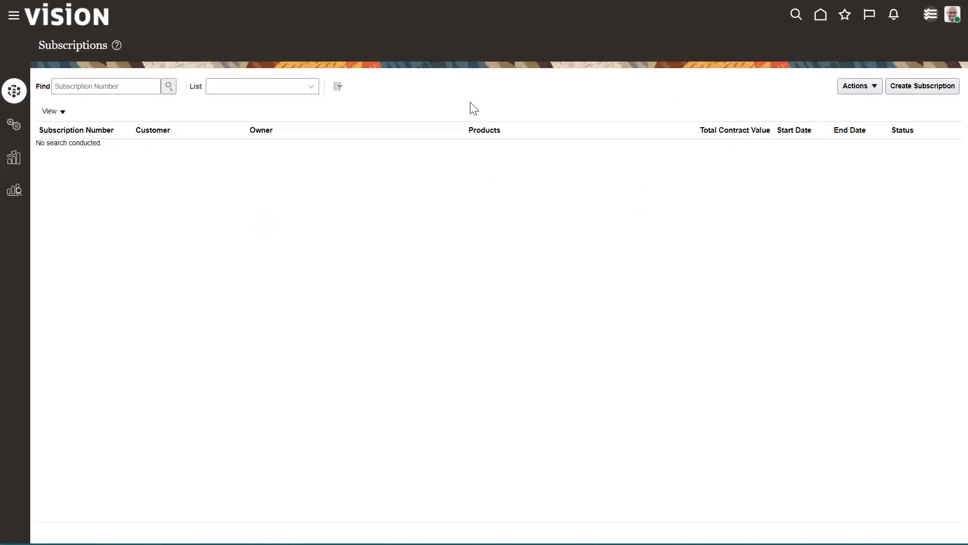
pyautogui.click(17, 123)
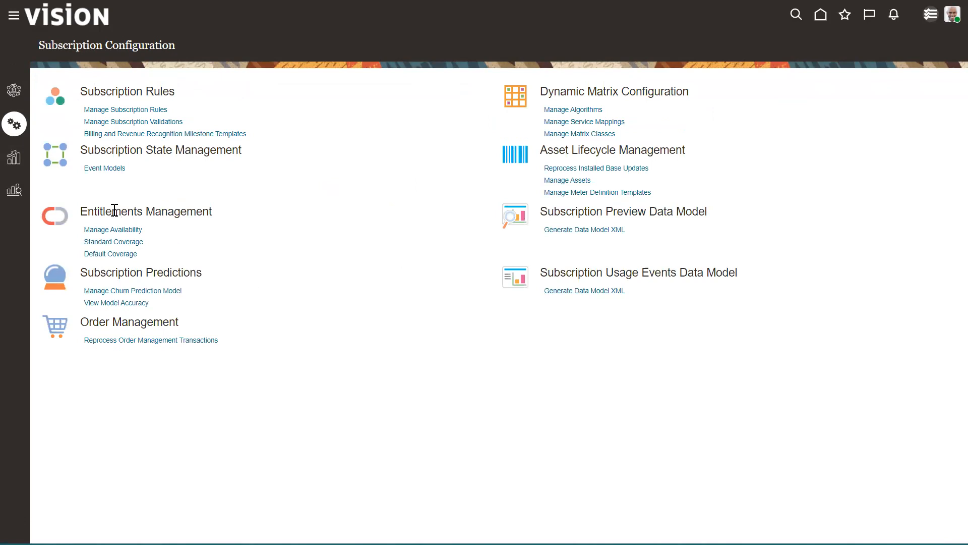
pyautogui.moveTo(83, 210); pyautogui.dragTo(158, 240)
pyautogui.click(382, 222)
pyautogui.moveTo(626, 133); pyautogui.dragTo(438, 259)
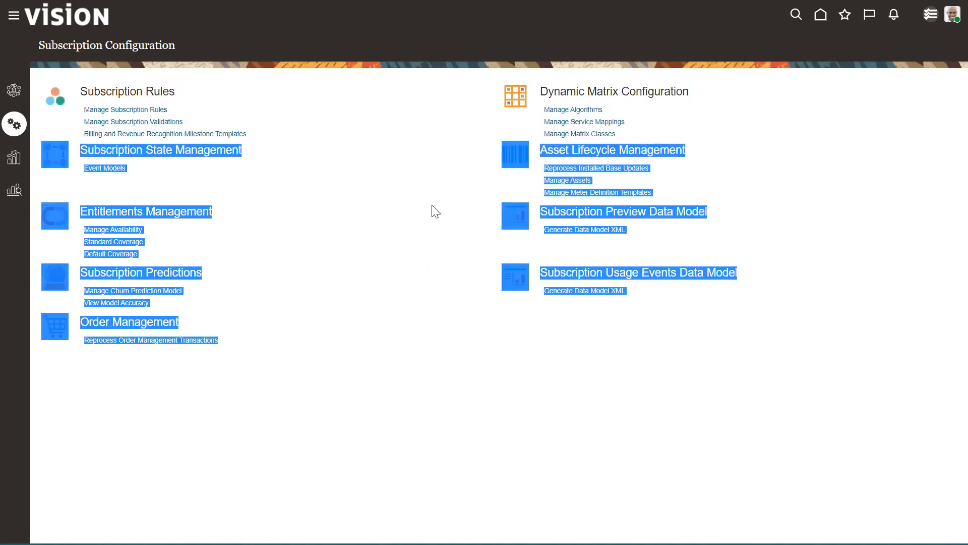
pyautogui.click(560, 91)
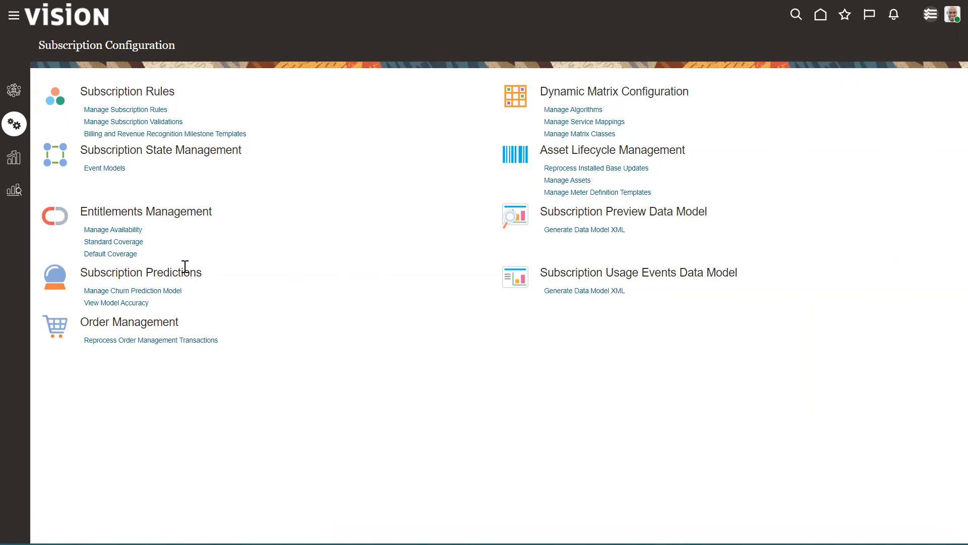
# Step: Open Standard Coverage under Entitlements Management and widen the Template Description column of the coverage list
pyautogui.click(121, 242)
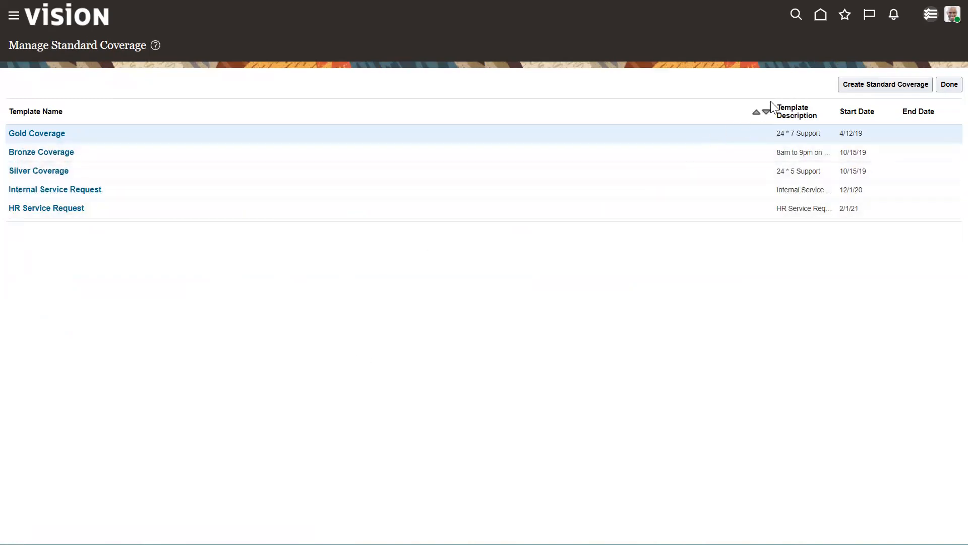
pyautogui.moveTo(773, 107); pyautogui.dragTo(373, 108)
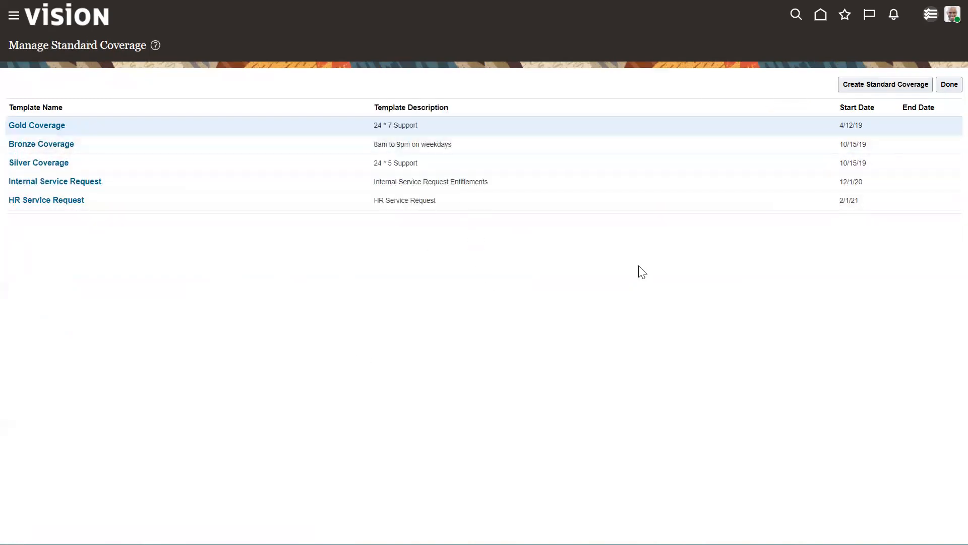
# Step: Start a new standard coverage, entering Demo SR Coverage as both the template name and the template description
pyautogui.click(872, 89)
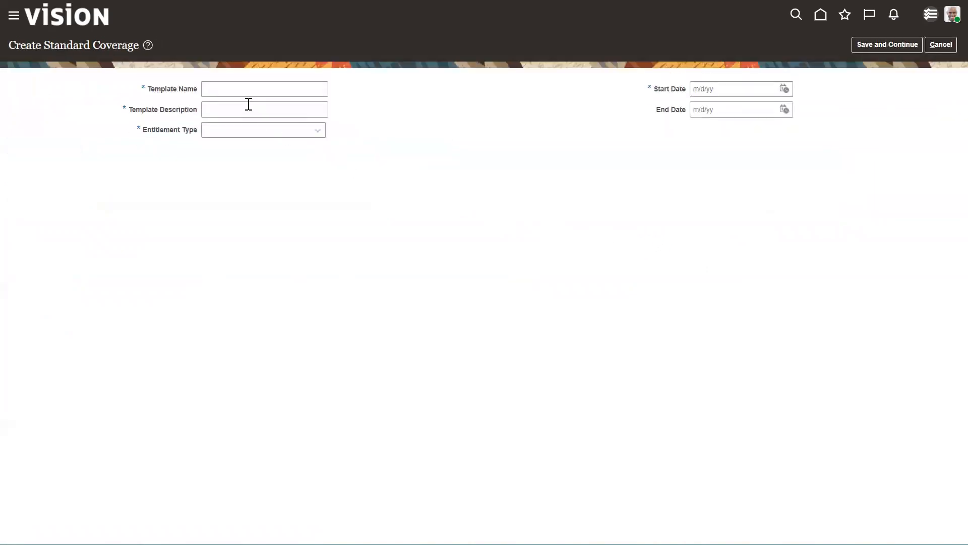
pyautogui.click(242, 89)
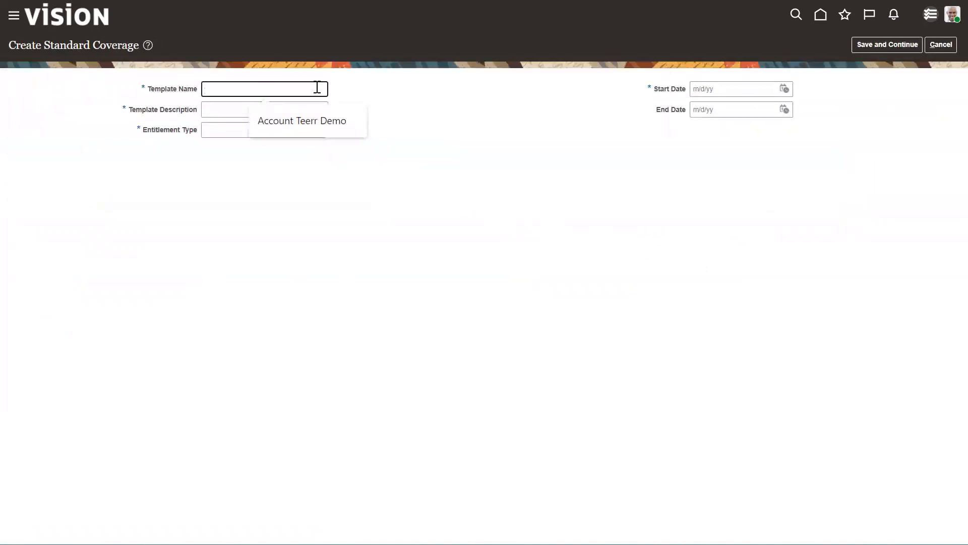
pyautogui.write('Demo SR Coverage')
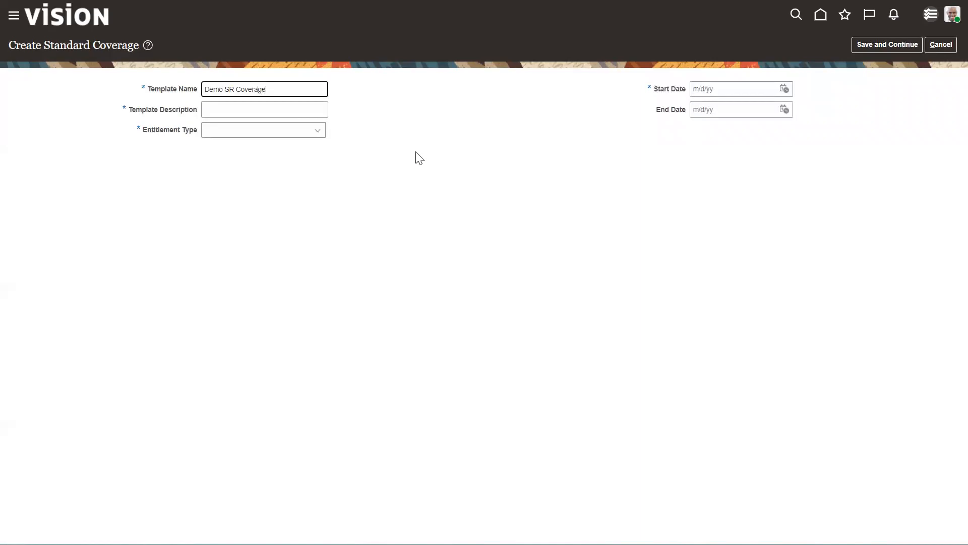
pyautogui.click(421, 157)
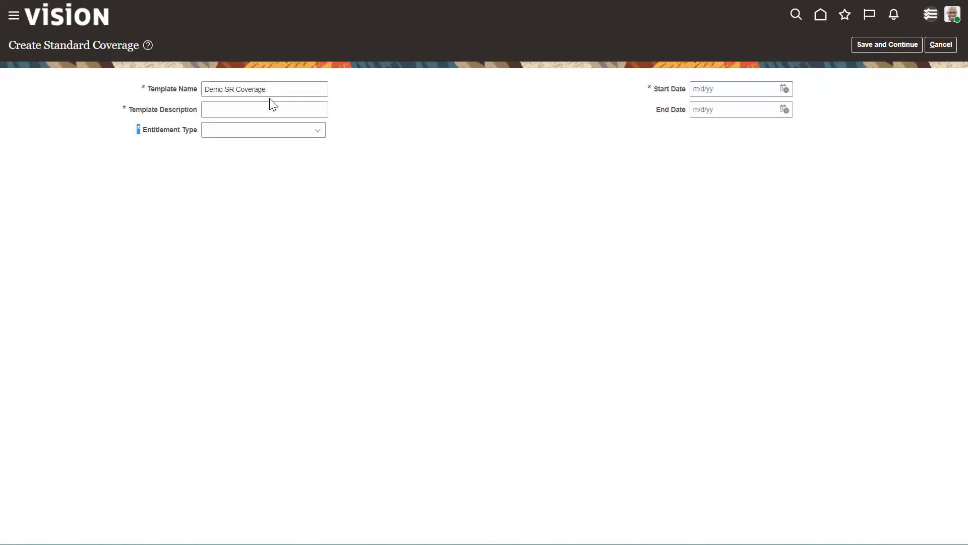
pyautogui.tripleClick(278, 90)
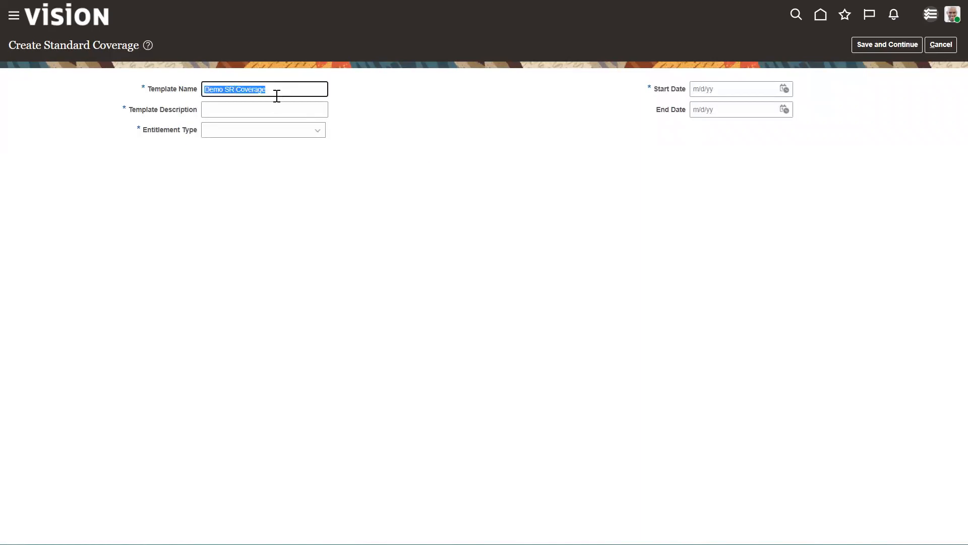
pyautogui.hotkey('ctrl', 'c')
pyautogui.click(273, 101)
pyautogui.hotkey('ctrl', 'v')
pyautogui.click(439, 132)
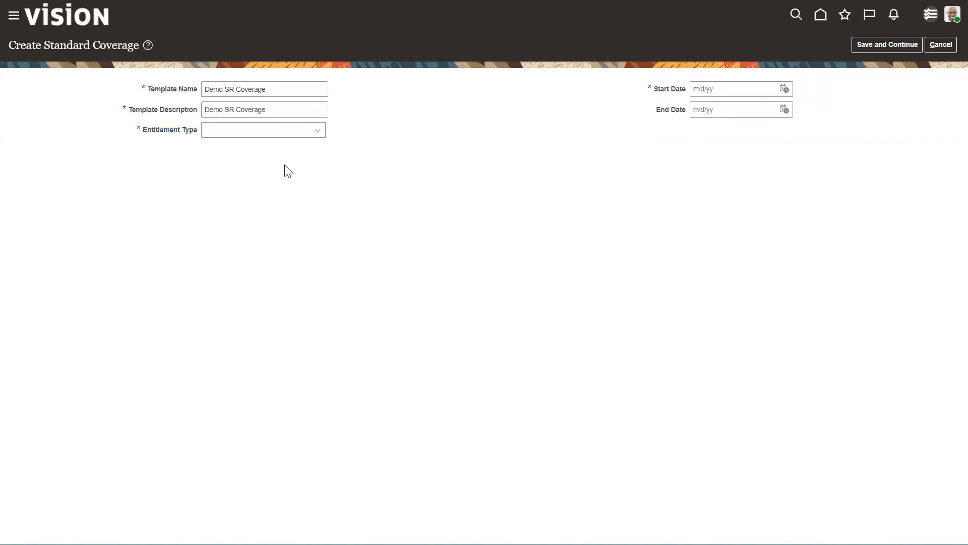
# Step: Set the coverage's entitlement type to Subscription Entitlements and start date to 11/18/22, and save it to continue editing
pyautogui.click(277, 130)
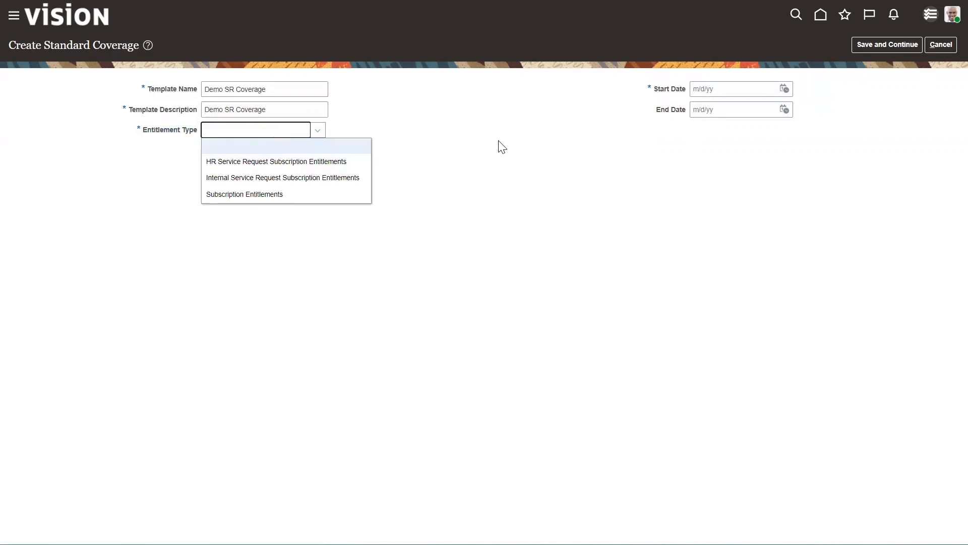
pyautogui.click(254, 195)
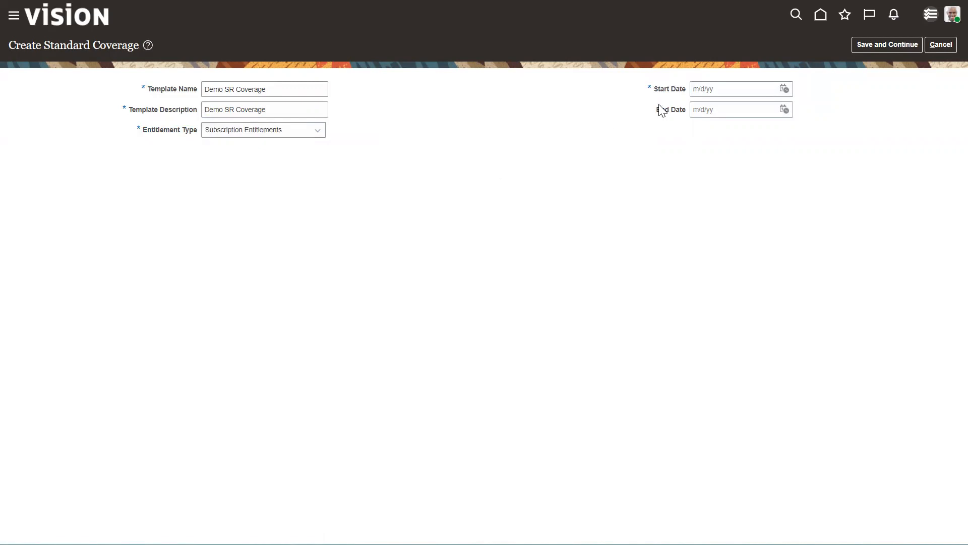
pyautogui.click(783, 88)
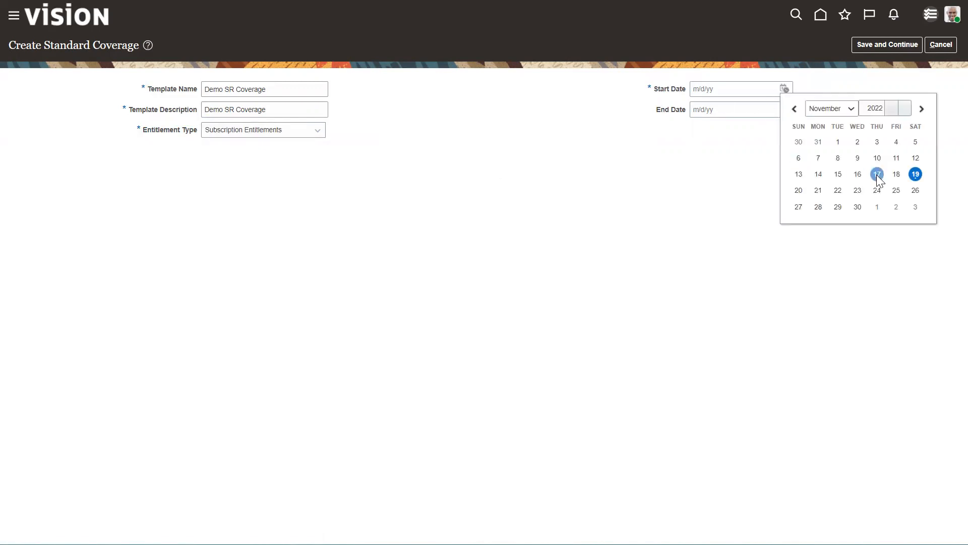
pyautogui.click(896, 174)
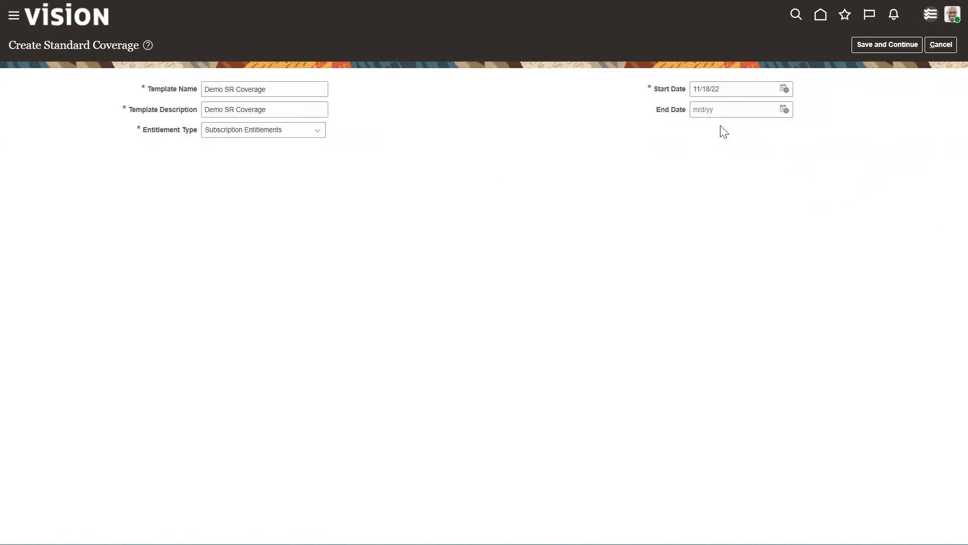
pyautogui.click(877, 48)
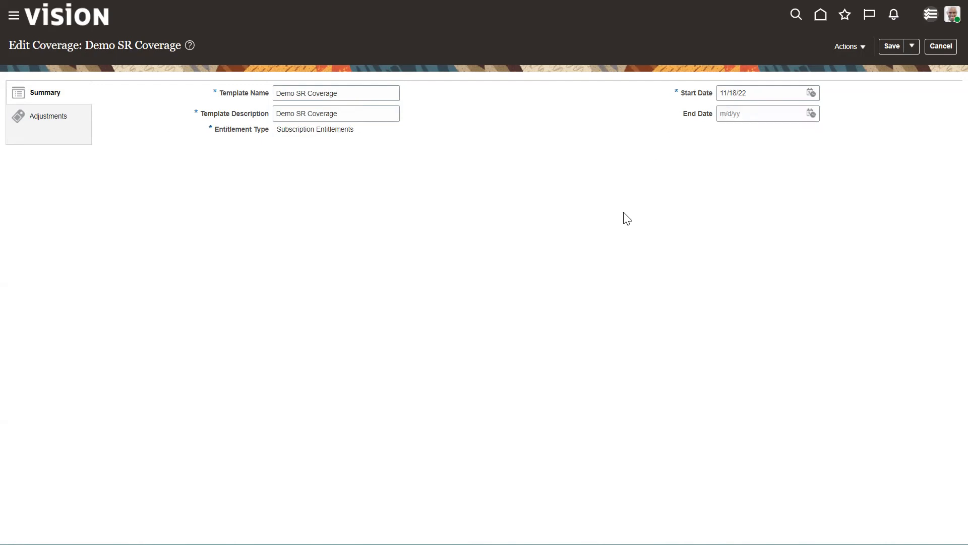
# Step: Add entitlements to the Demo SR Coverage, including Channel Type as an optional condition column
pyautogui.click(846, 46)
pyautogui.click(553, 231)
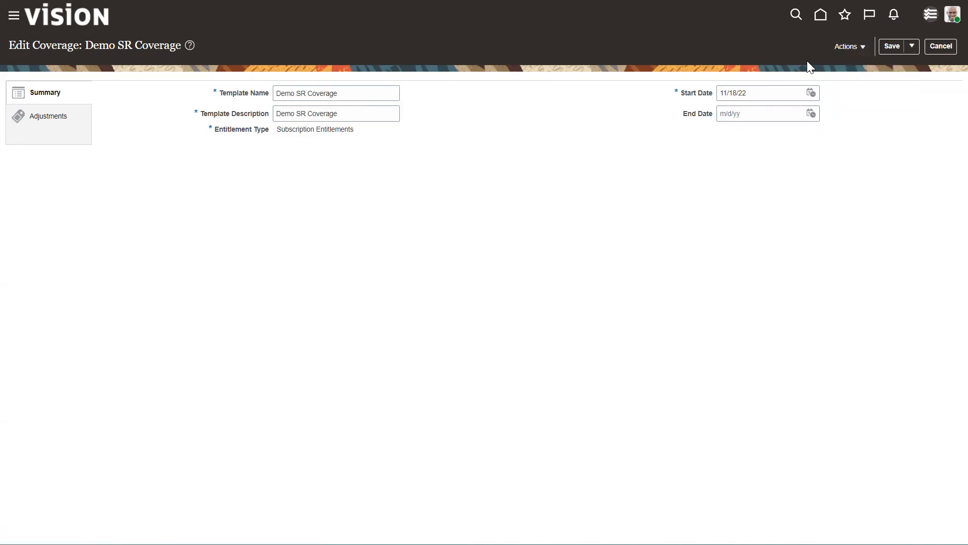
pyautogui.click(840, 49)
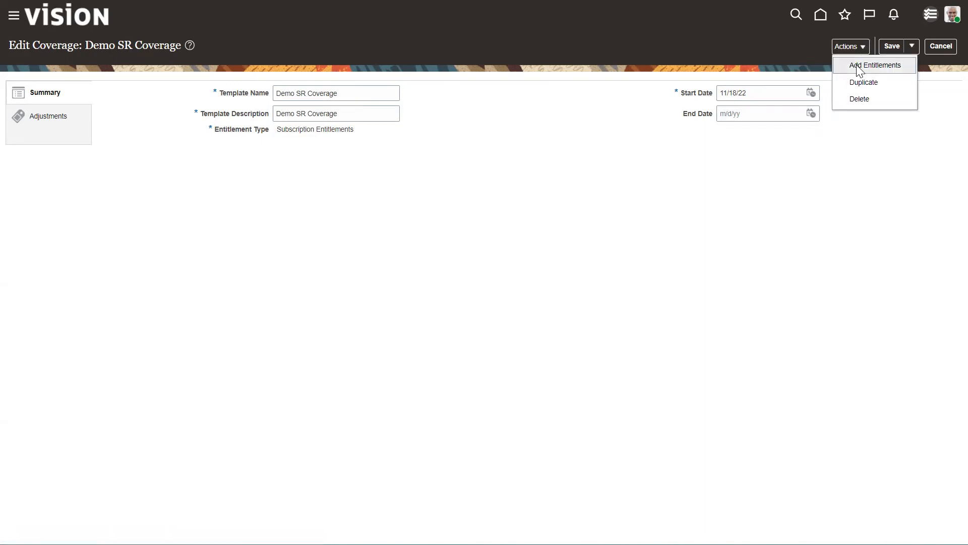
pyautogui.click(857, 67)
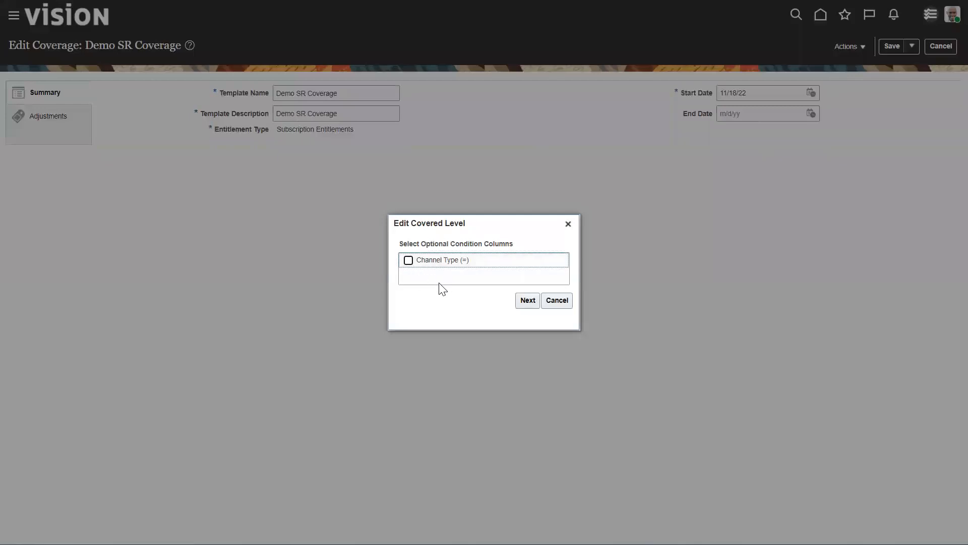
pyautogui.click(410, 262)
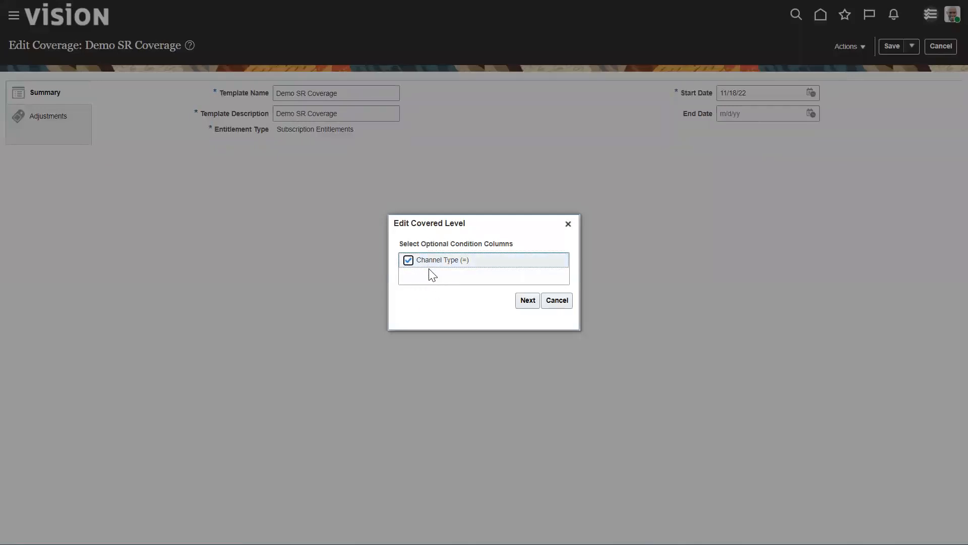
pyautogui.click(524, 302)
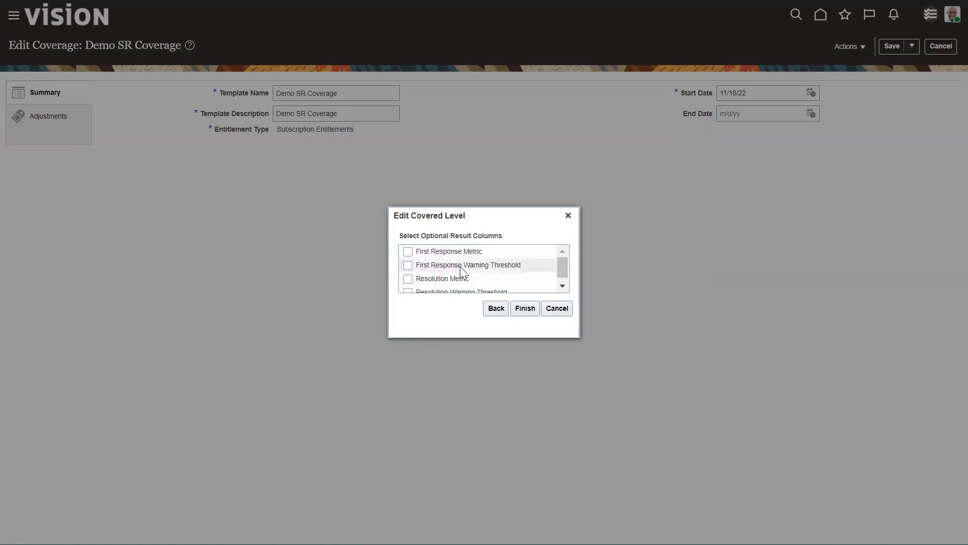
# Step: Include First Response Metric, First Response Warning Threshold, Resolution Metric and Resolution Warning Threshold as result columns and finish the covered level setup
pyautogui.click(408, 251)
pyautogui.click(408, 265)
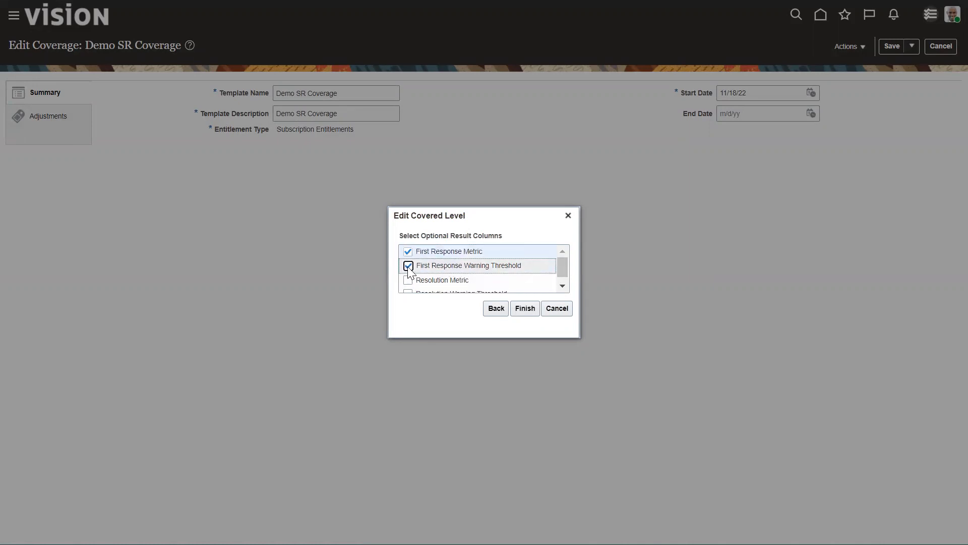
pyautogui.click(409, 280)
pyautogui.scroll(-1, 429, 283)
pyautogui.click(408, 285)
pyautogui.scroll(-1, 451, 278)
pyautogui.scroll(1, 452, 277)
pyautogui.scroll(-1, 469, 272)
pyautogui.click(524, 310)
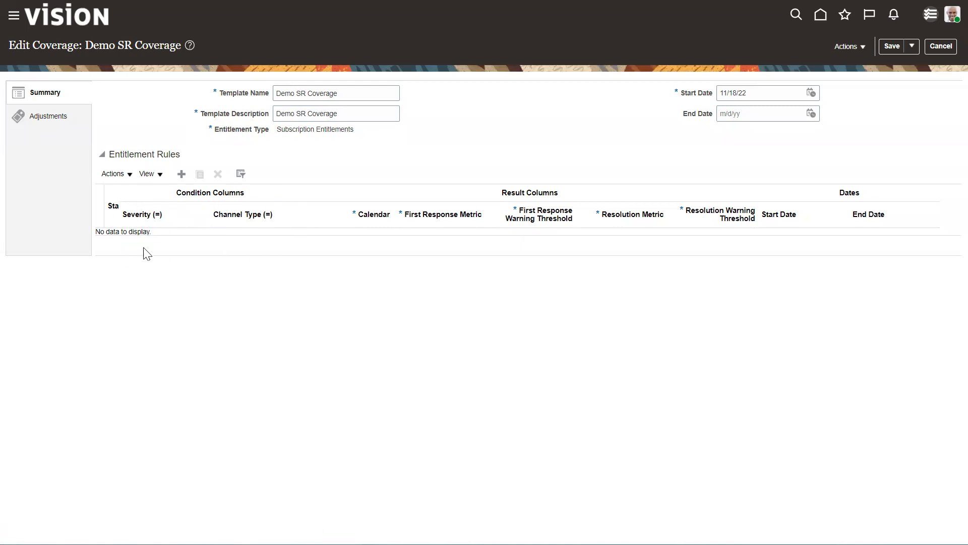
# Step: Add an entitlement rule with High severity and the E-Mail channel type
pyautogui.click(116, 173)
pyautogui.click(137, 192)
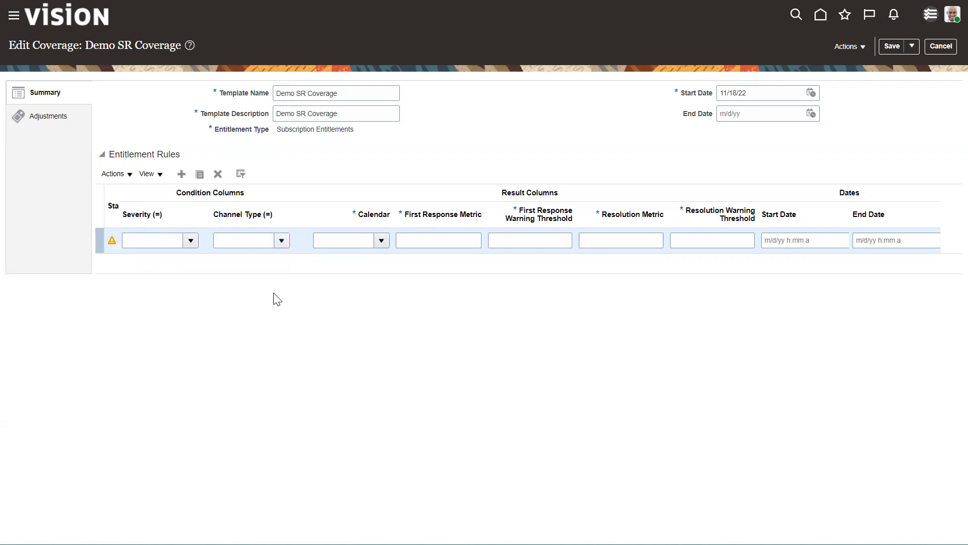
pyautogui.click(190, 240)
pyautogui.click(172, 277)
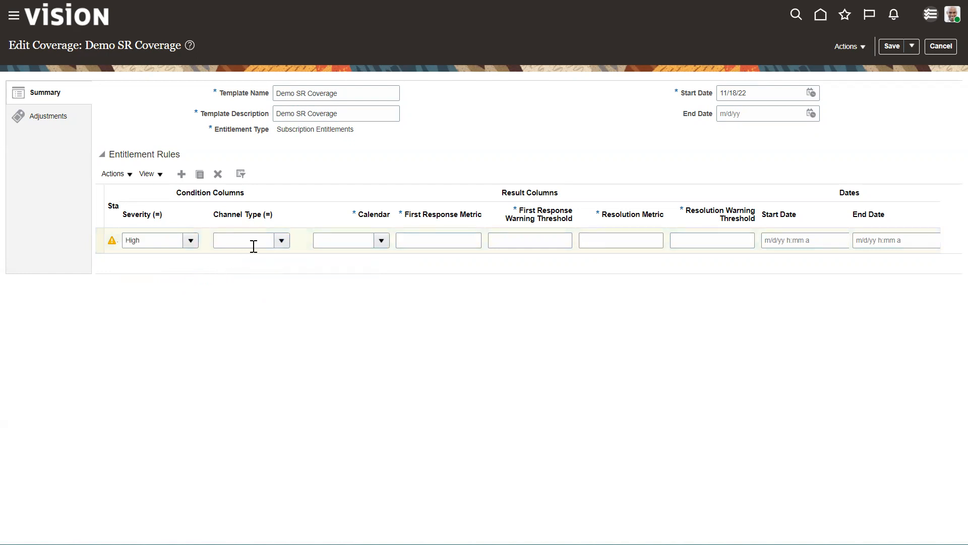
pyautogui.click(282, 240)
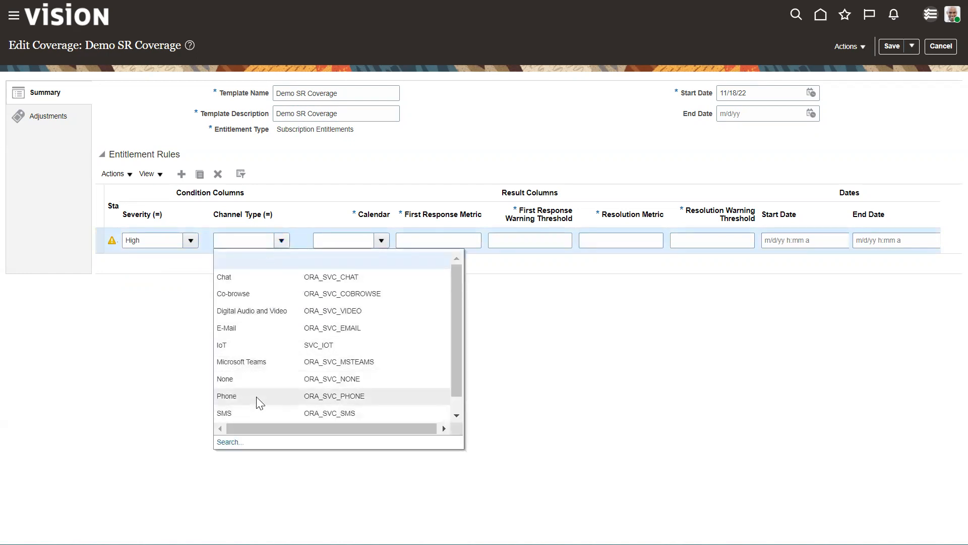
pyautogui.scroll(-1, 256, 397)
pyautogui.click(249, 305)
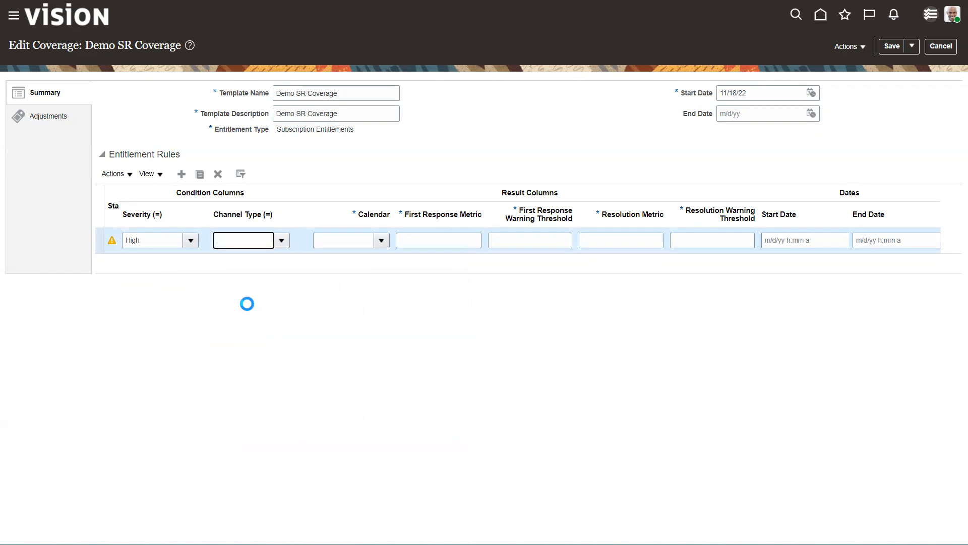
pyautogui.click(283, 244)
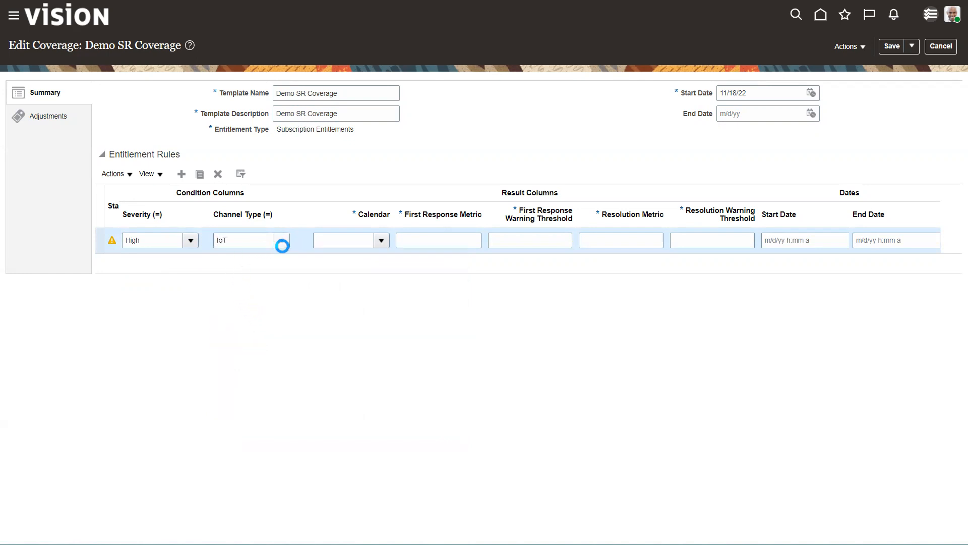
pyautogui.click(252, 347)
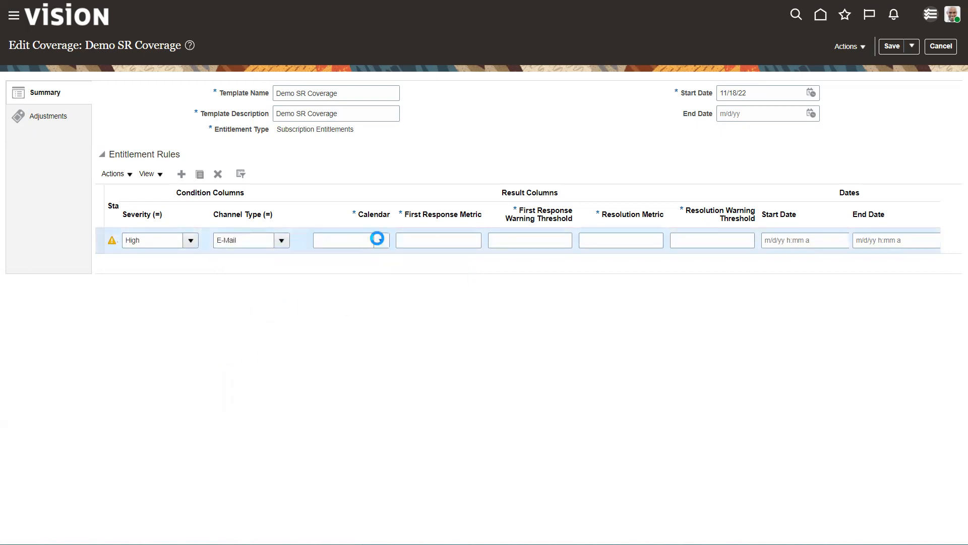
# Step: Set the rule's calendar to Weekdays 8am to 9pm
pyautogui.click(379, 239)
pyautogui.click(372, 277)
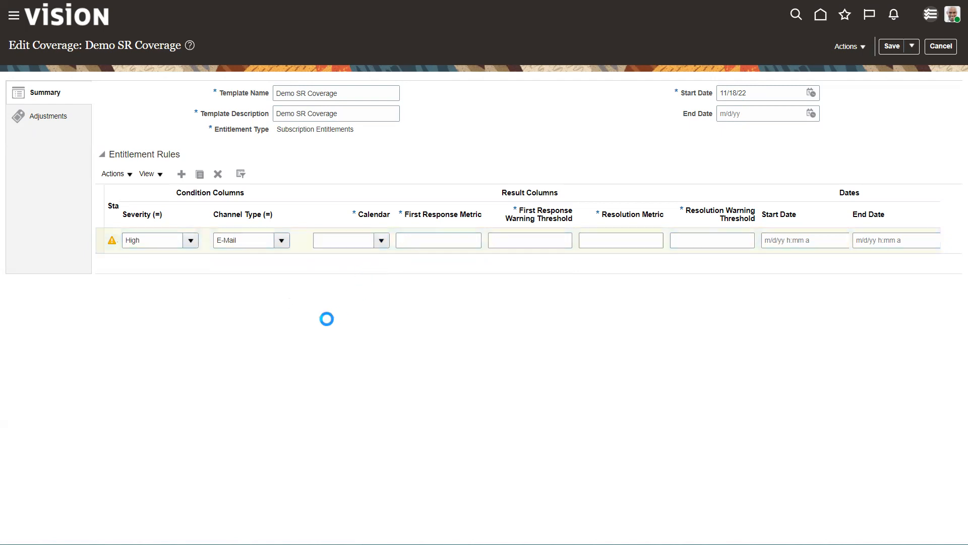
pyautogui.click(376, 241)
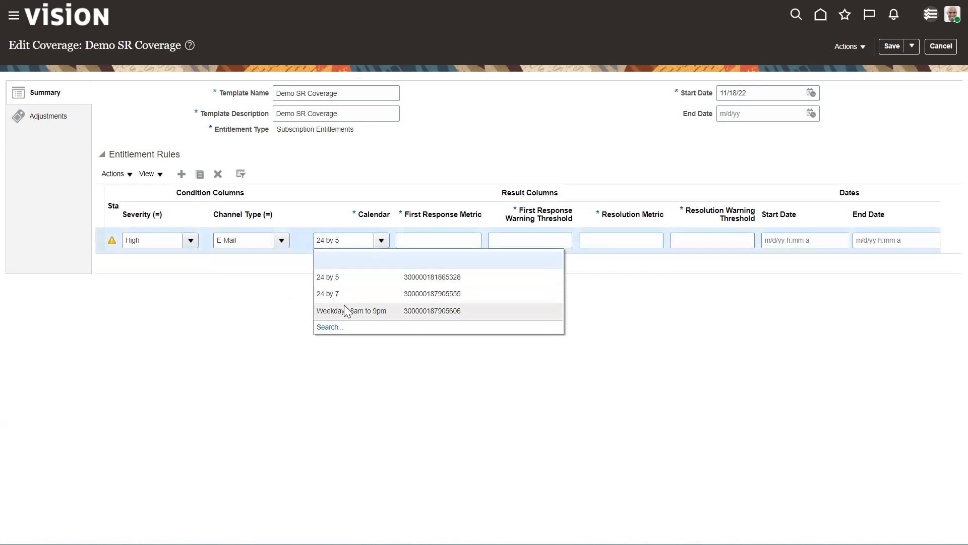
pyautogui.click(371, 311)
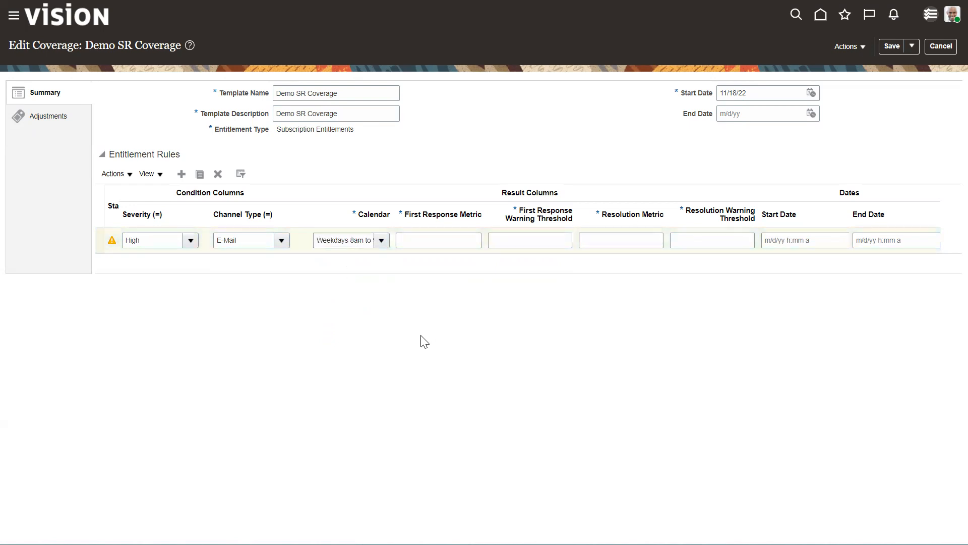
pyautogui.click(359, 248)
pyautogui.press('End')
pyautogui.click(386, 298)
# Step: Set the rule's First Response Metric to 120
pyautogui.click(448, 238)
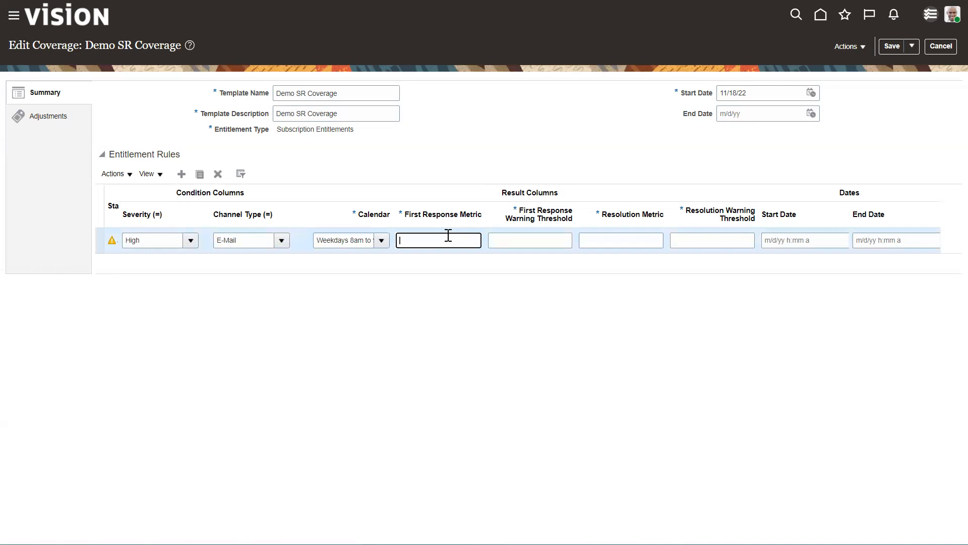
pyautogui.click(539, 129)
pyautogui.click(436, 245)
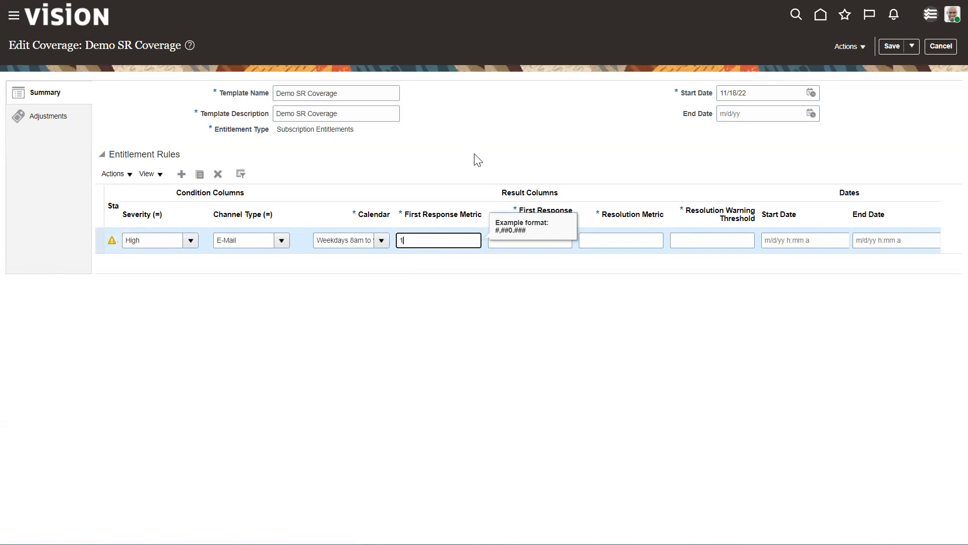
pyautogui.click(473, 152)
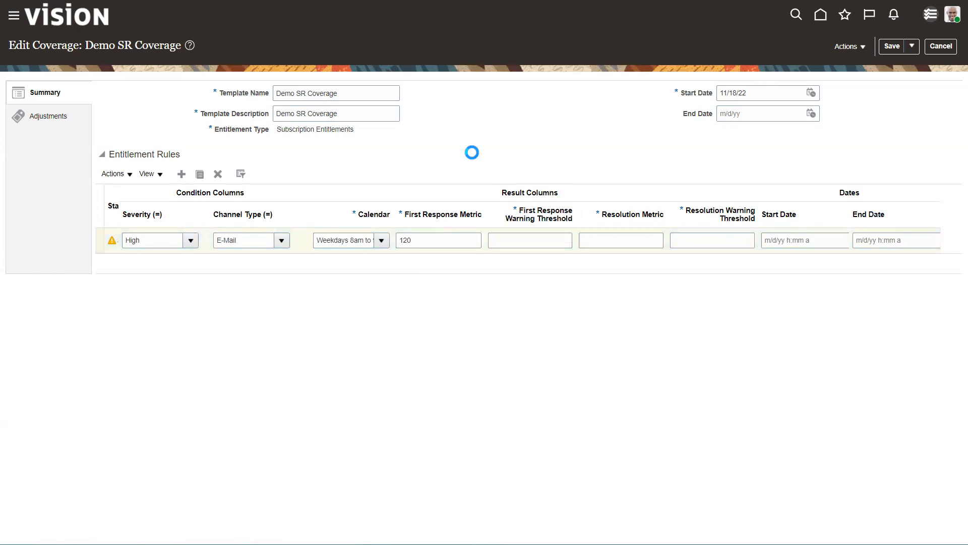
# Step: Set the rule's First Response Warning Threshold to 30
pyautogui.click(524, 244)
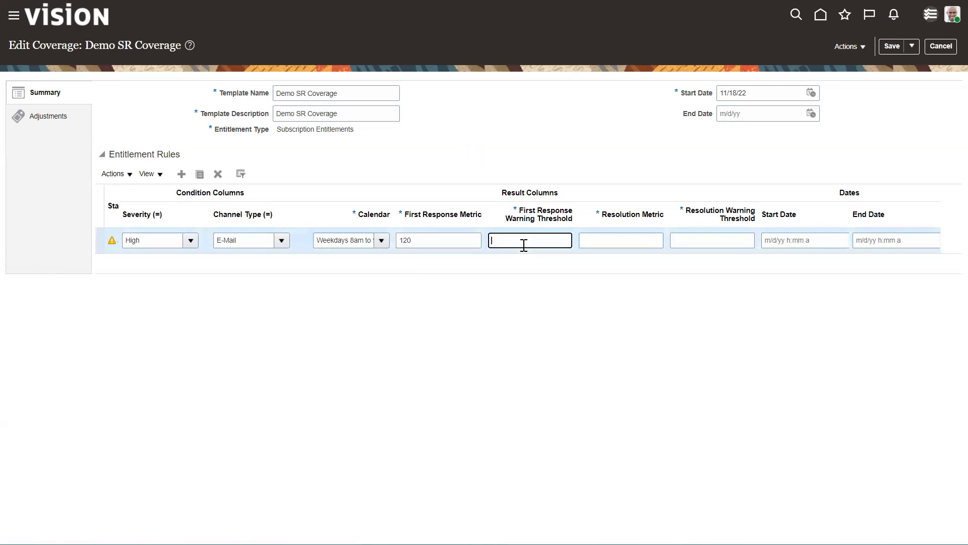
pyautogui.click(510, 131)
pyautogui.click(534, 234)
pyautogui.click(577, 152)
pyautogui.click(541, 240)
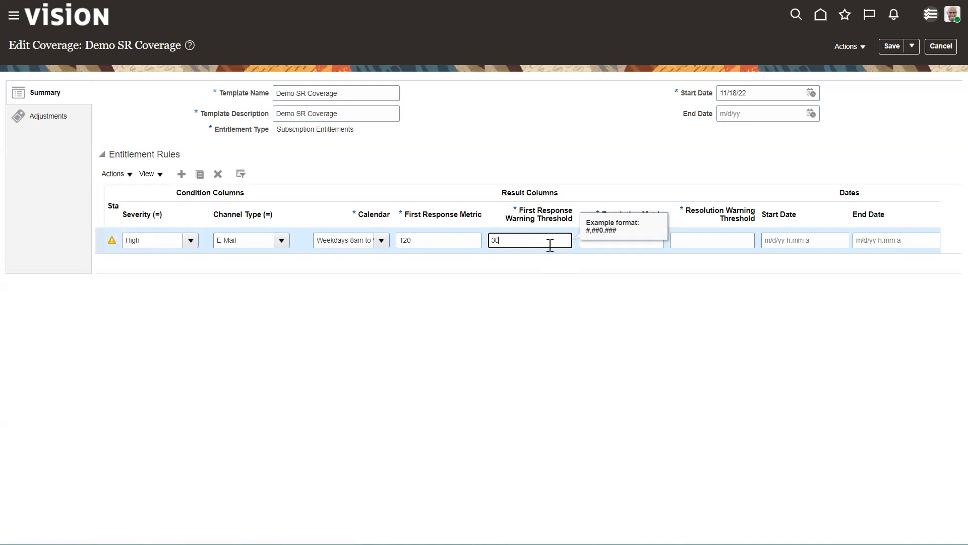
pyautogui.click(547, 302)
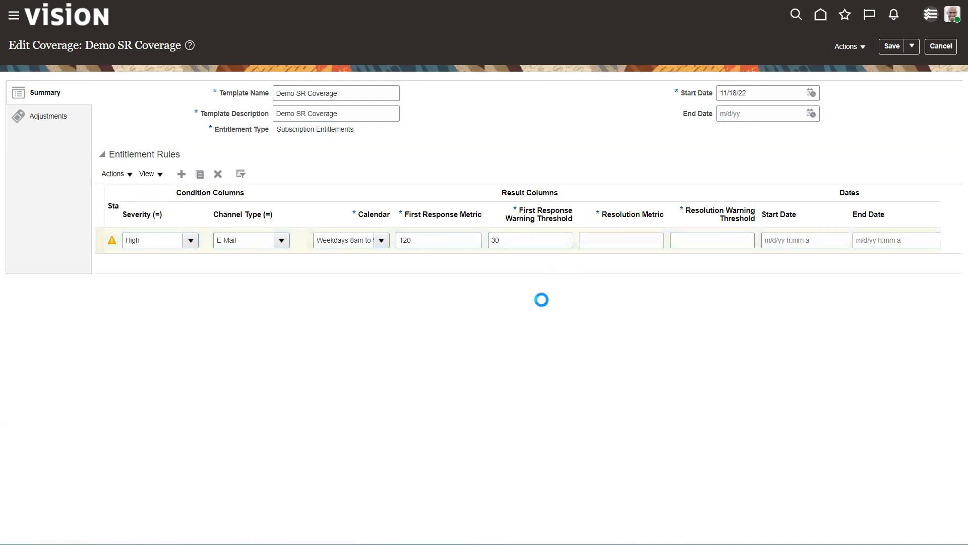
pyautogui.click(506, 246)
pyautogui.click(531, 370)
# Step: Set the rule's Resolution Metric to 1,000 and its Resolution Warning Threshold to 120
pyautogui.click(616, 238)
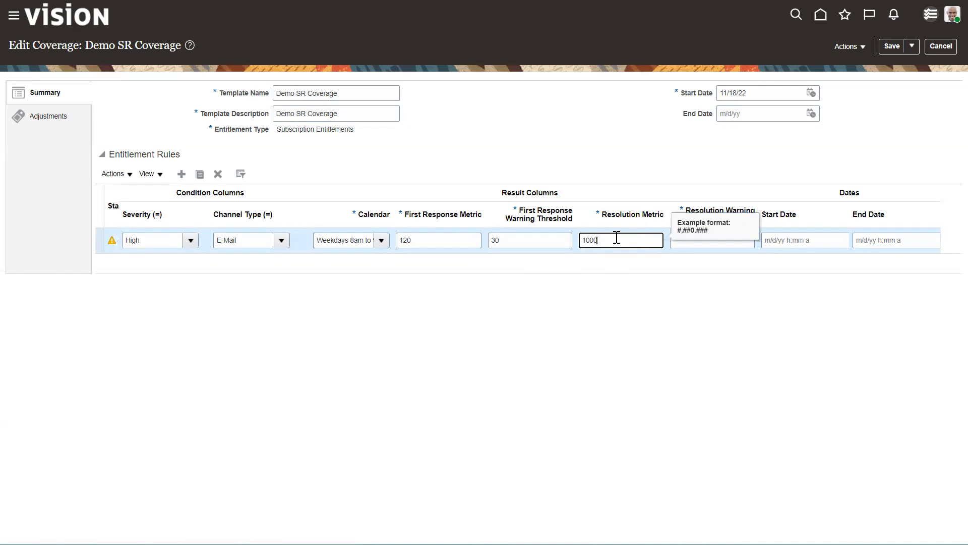
pyautogui.click(663, 366)
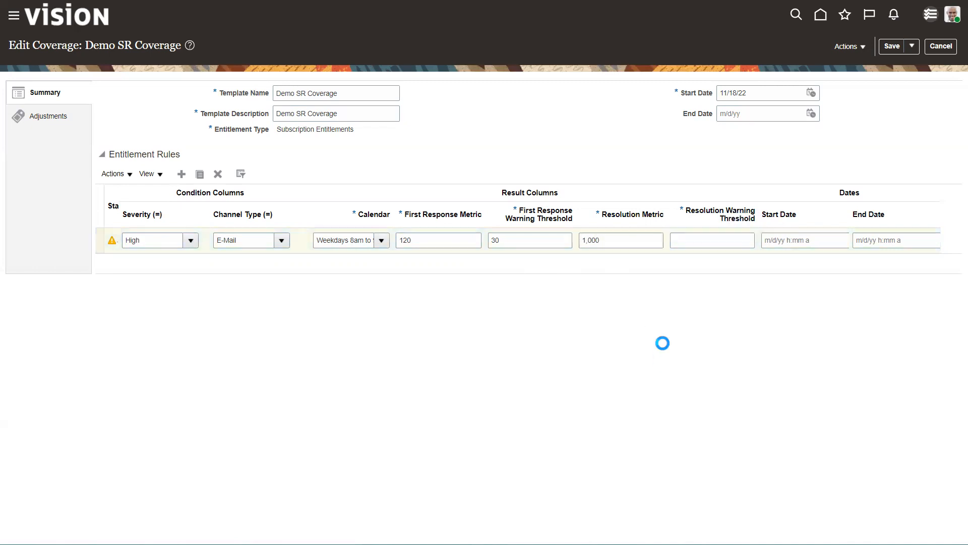
pyautogui.click(700, 247)
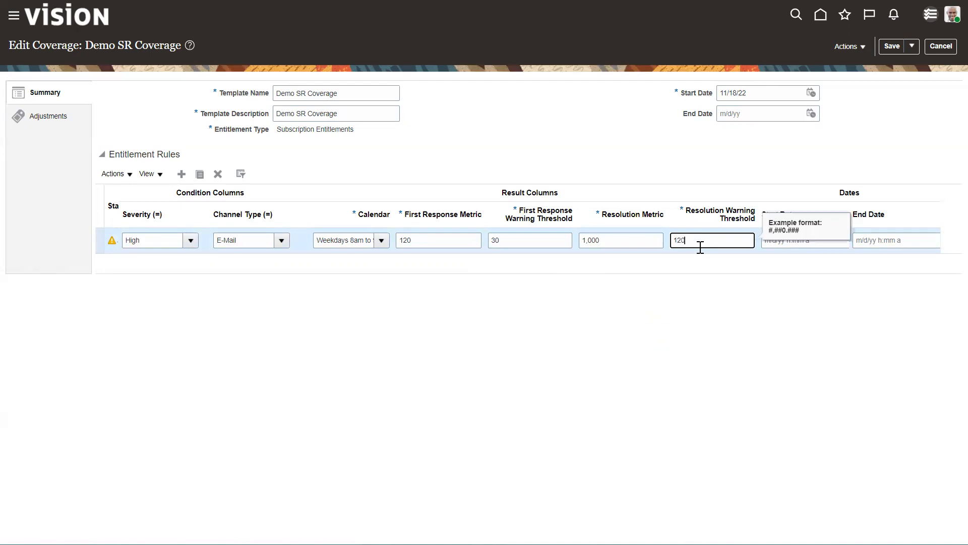
pyautogui.click(703, 283)
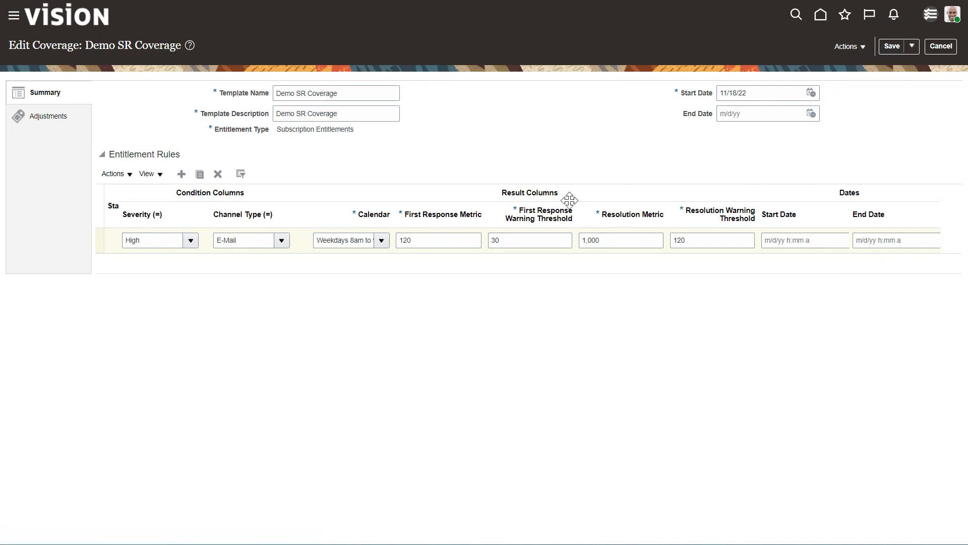
# Step: Check the coverage's Adjustments page, and save and close the coverage from its summary
pyautogui.click(44, 121)
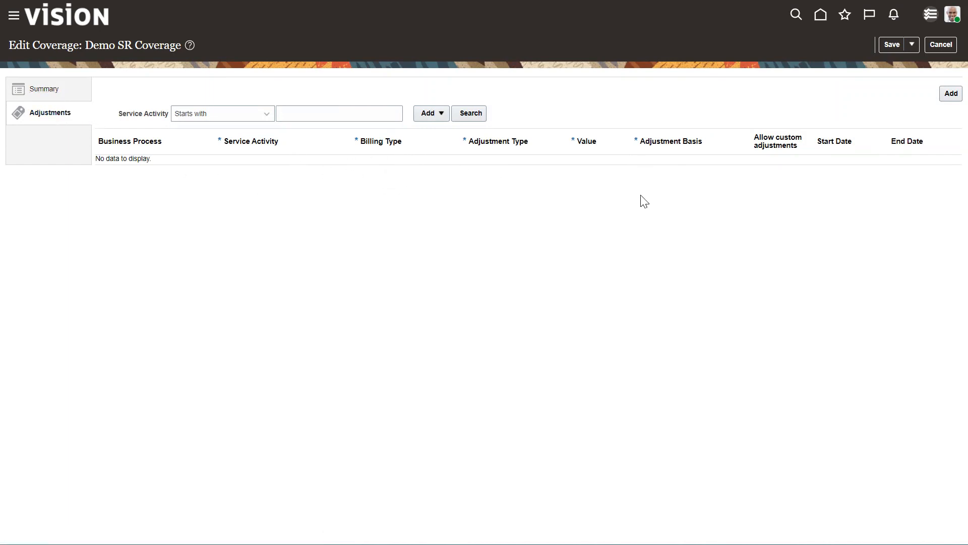
pyautogui.click(57, 92)
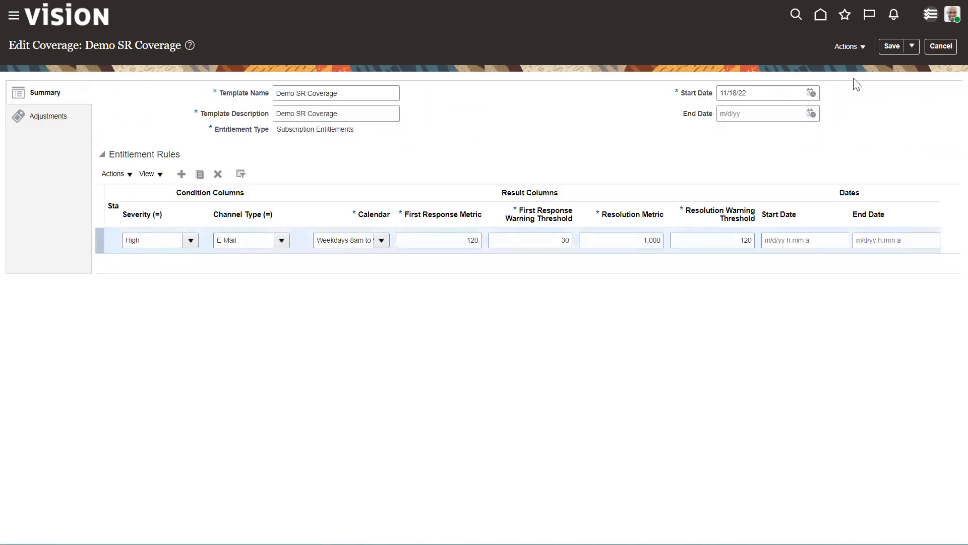
pyautogui.click(911, 49)
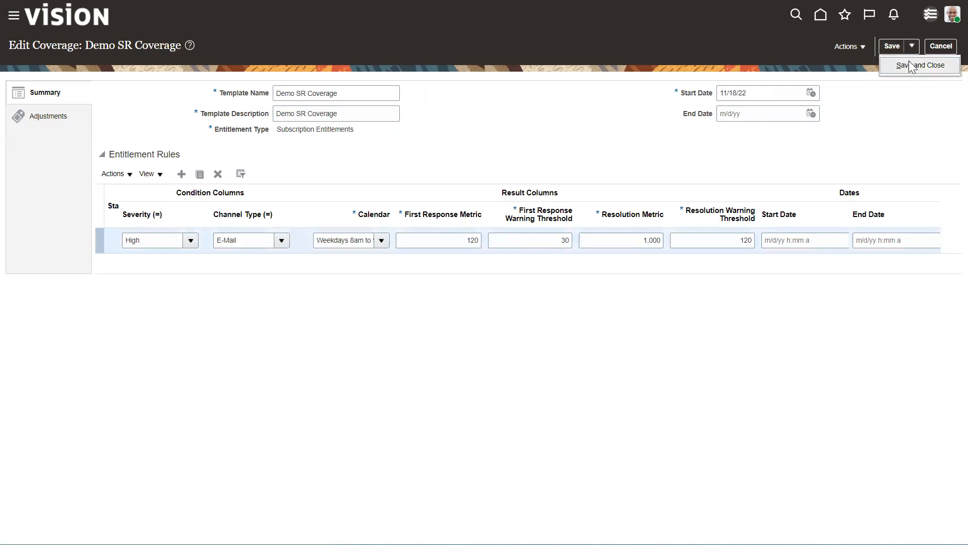
pyautogui.click(909, 63)
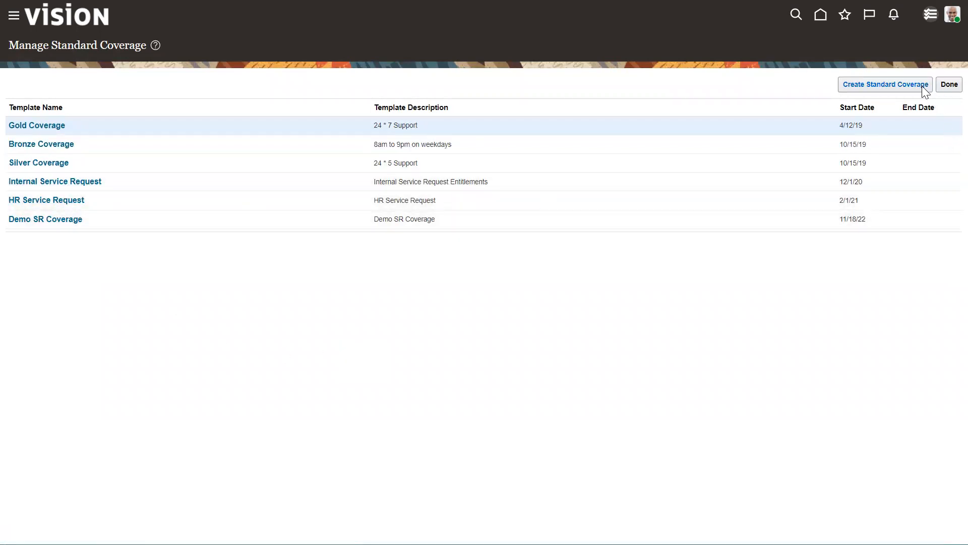
# Step: Leave the standard coverage list and add a default coverage row with Customer as its default level
pyautogui.click(949, 85)
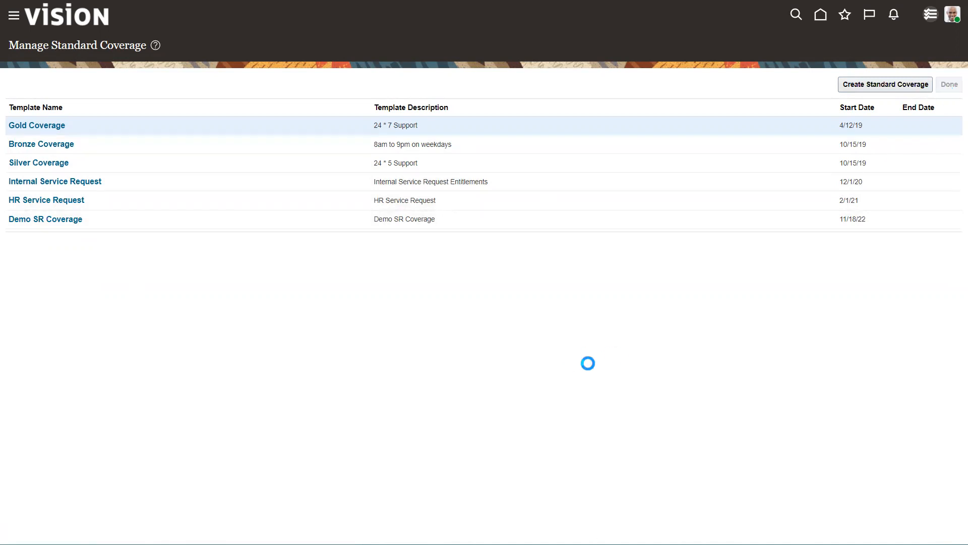
pyautogui.click(116, 294)
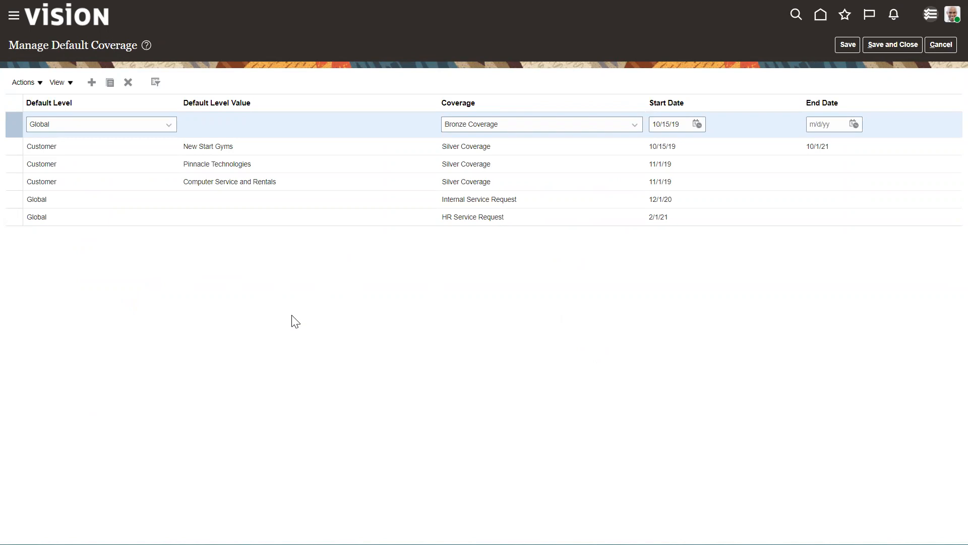
pyautogui.click(92, 82)
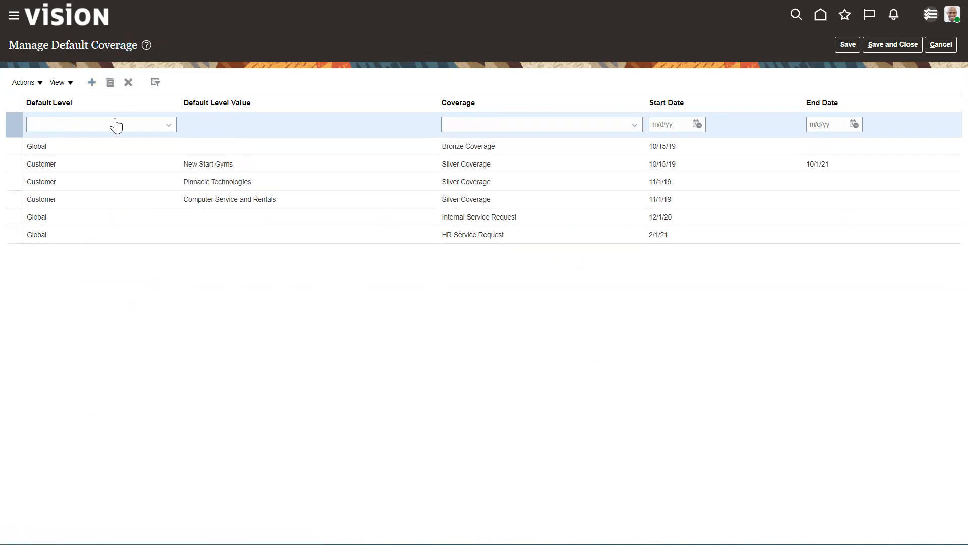
pyautogui.click(96, 127)
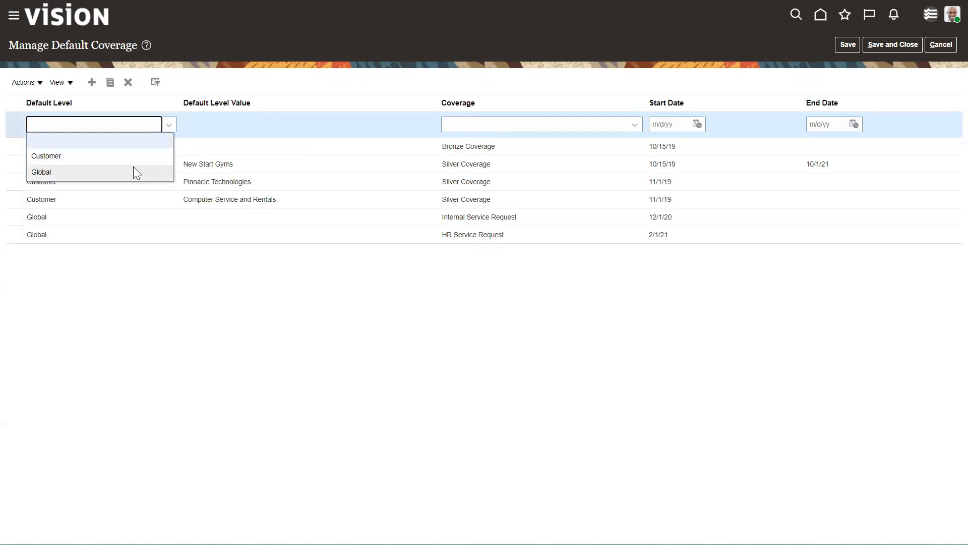
pyautogui.click(87, 160)
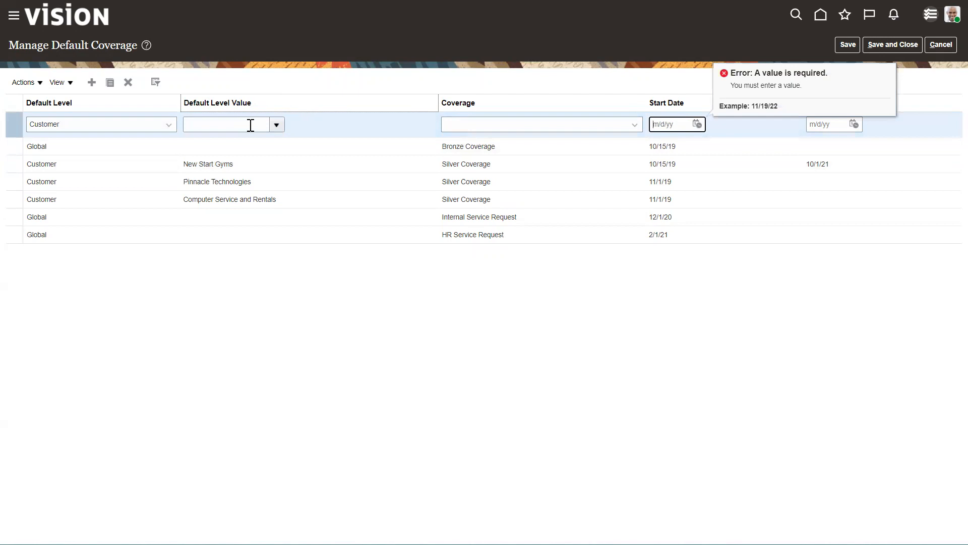
# Step: Assign Demo SR Coverage to the 24/7 Community Hospital customer with start date 11/18/22, and save the default coverage
pyautogui.click(277, 125)
pyautogui.click(267, 194)
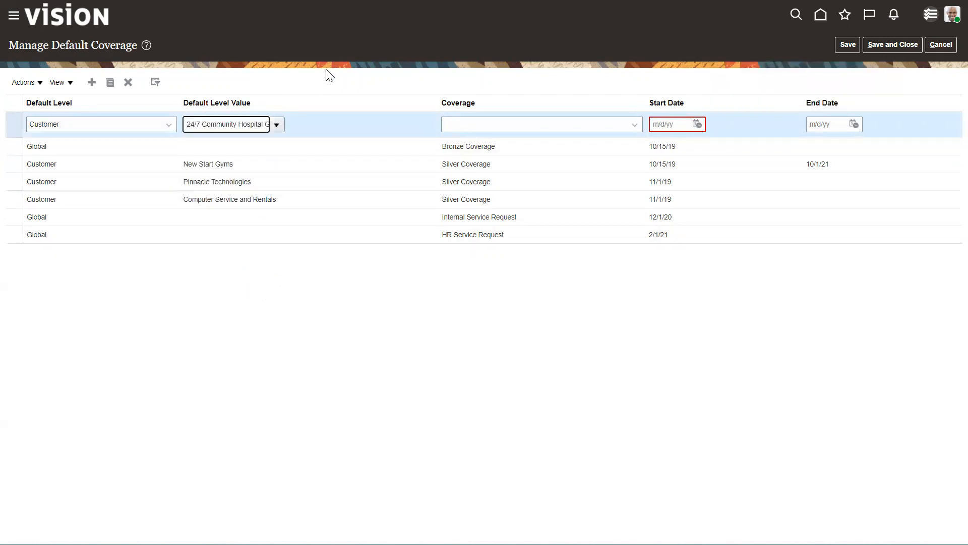
pyautogui.click(523, 126)
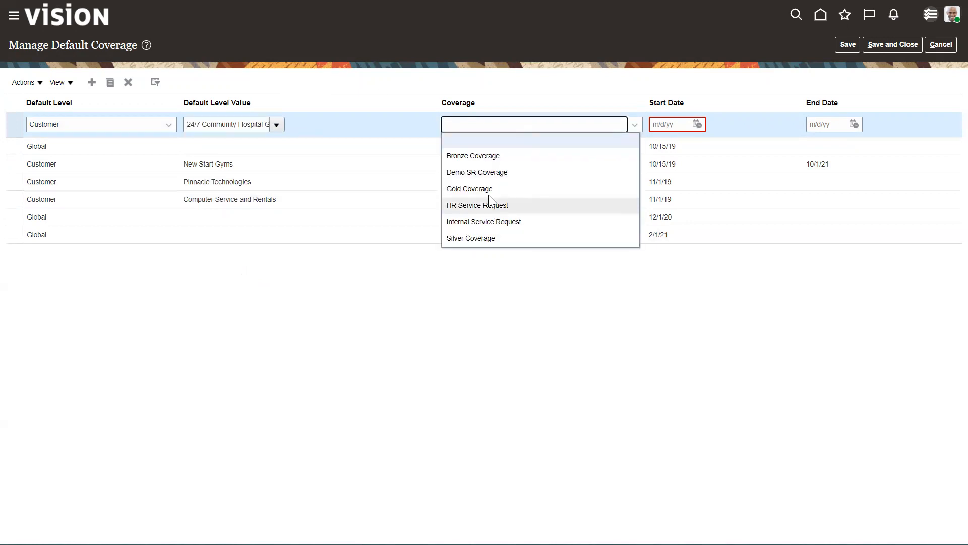
pyautogui.click(492, 172)
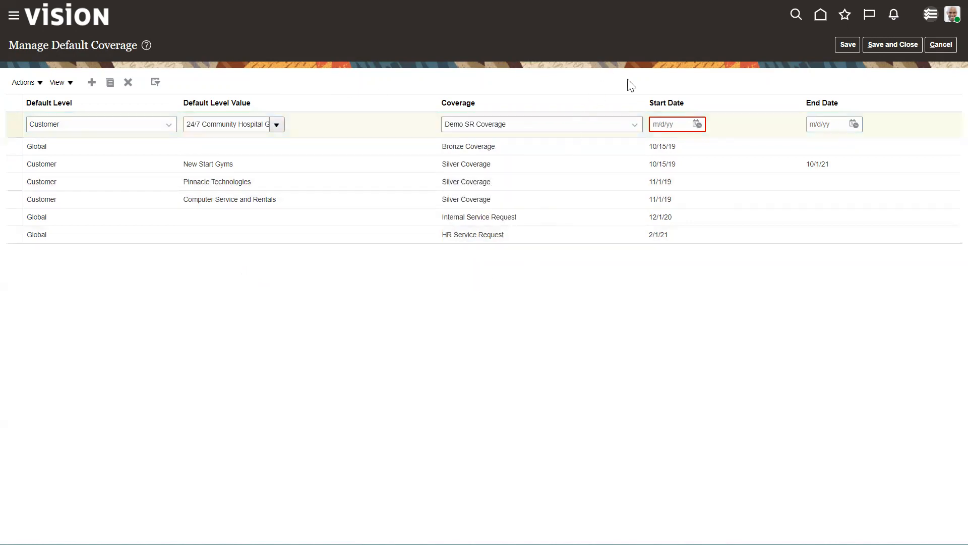
pyautogui.click(697, 124)
pyautogui.click(810, 210)
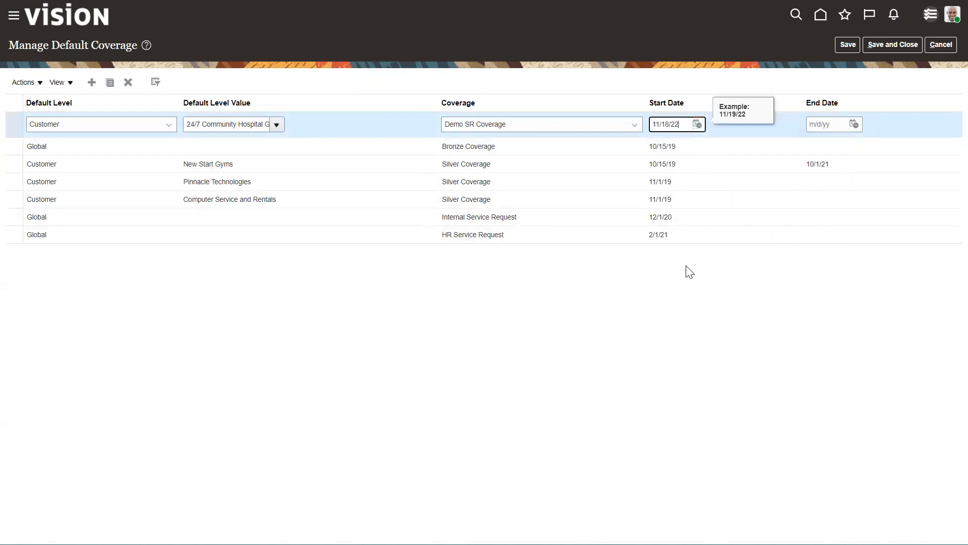
pyautogui.click(854, 42)
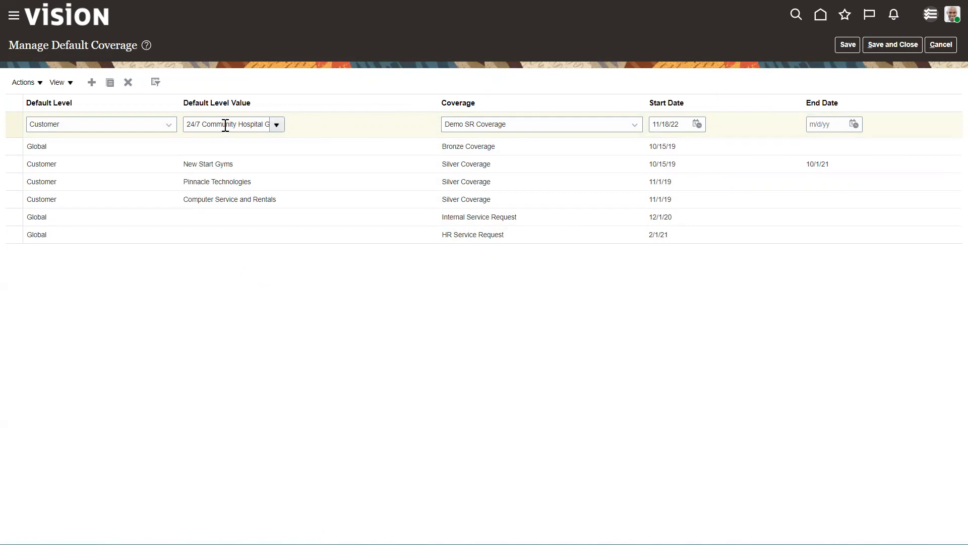
# Step: Leave the default coverage list and open availability management under Entitlements Management
pyautogui.tripleClick(225, 125)
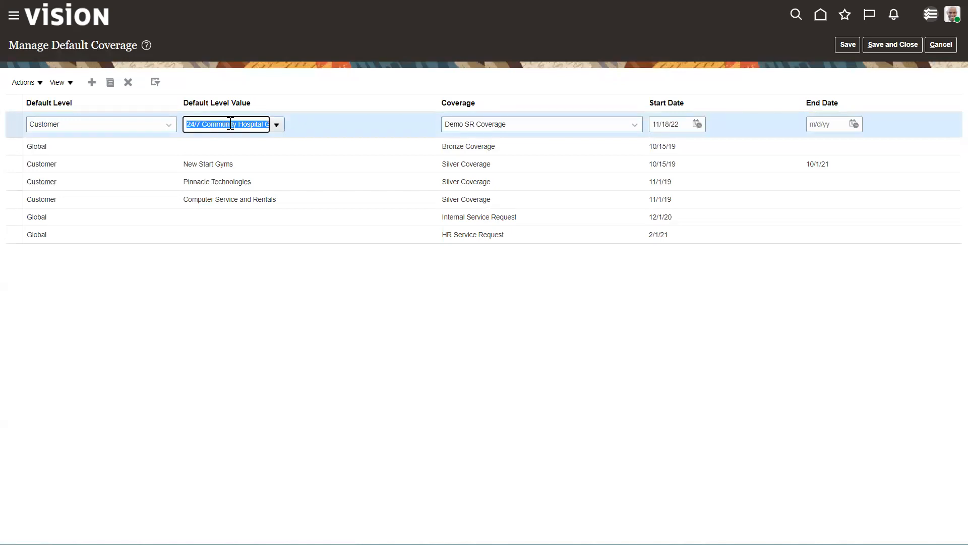
pyautogui.click(485, 72)
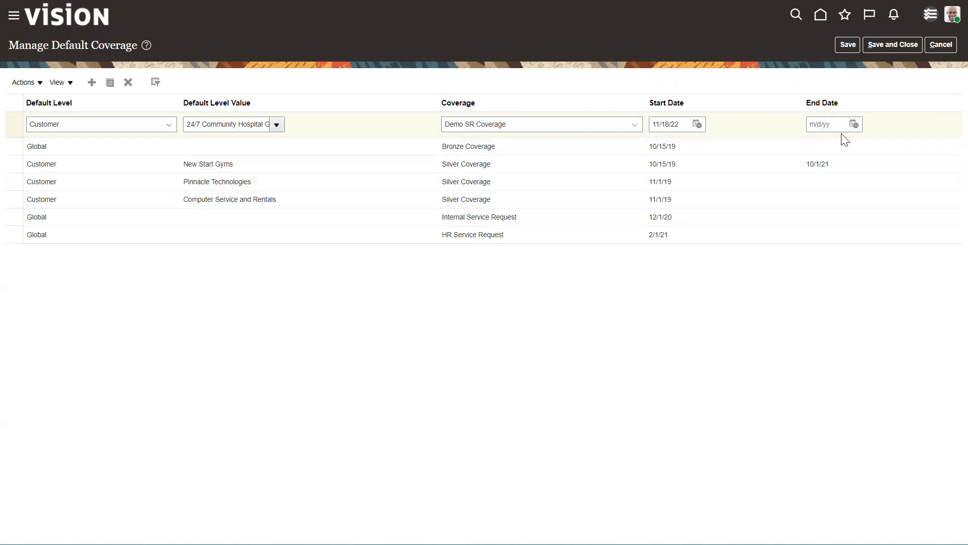
pyautogui.click(939, 45)
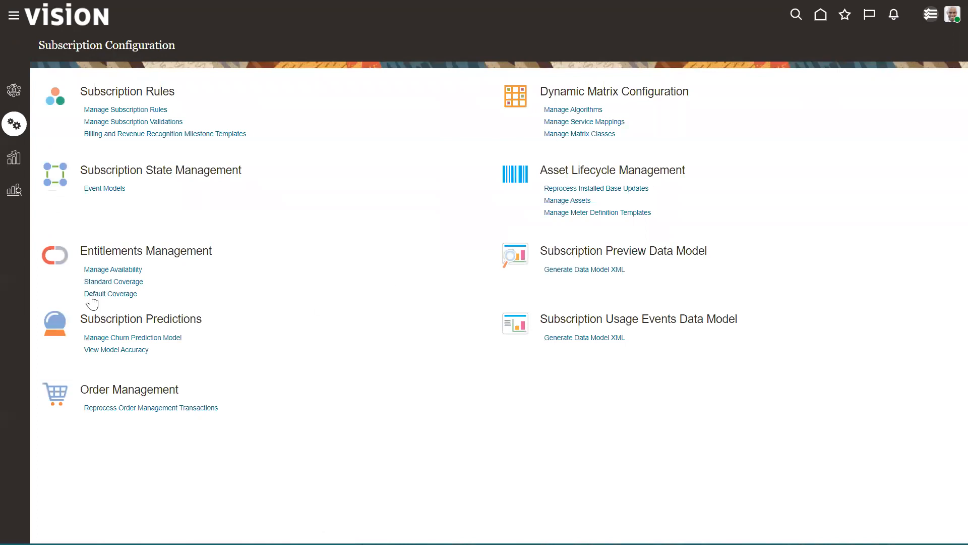
pyautogui.click(108, 272)
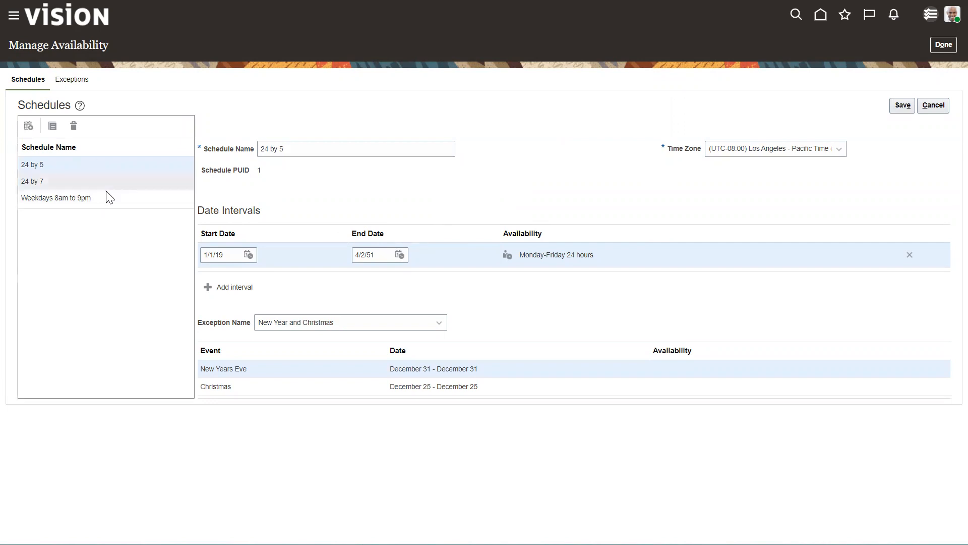
# Step: Create a new schedule named Demo Calender 10 AM to 6 PM
pyautogui.click(29, 127)
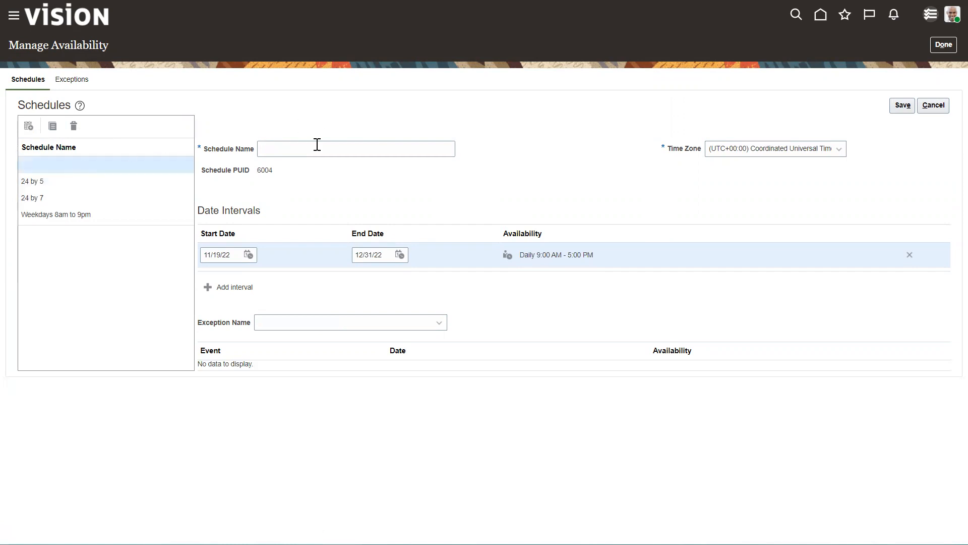
pyautogui.click(317, 144)
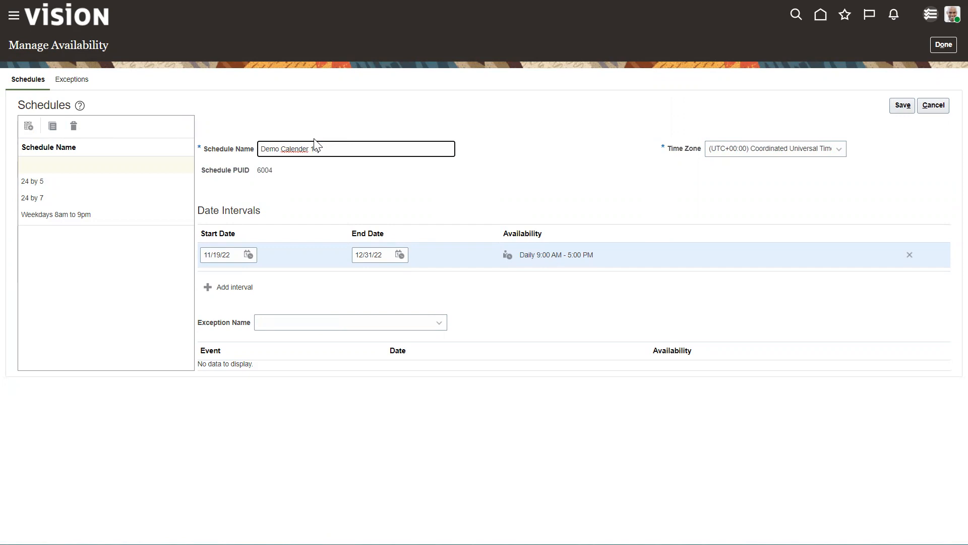
pyautogui.write('to 6 PM')
pyautogui.click(421, 173)
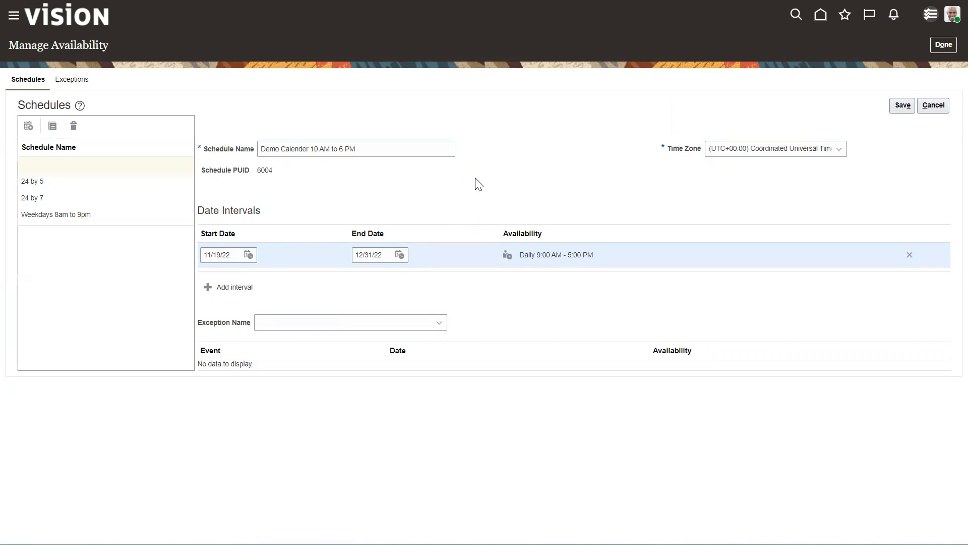
# Step: Choose (UTC+00:00) Coordinated Universal Time as the schedule's time zone
pyautogui.click(744, 151)
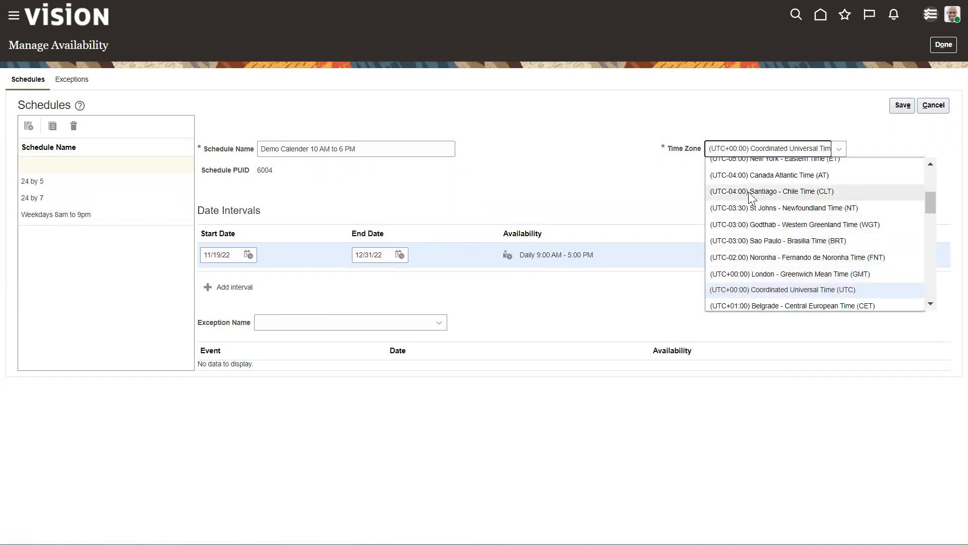
pyautogui.scroll(-4, 769, 228)
pyautogui.scroll(4, 759, 230)
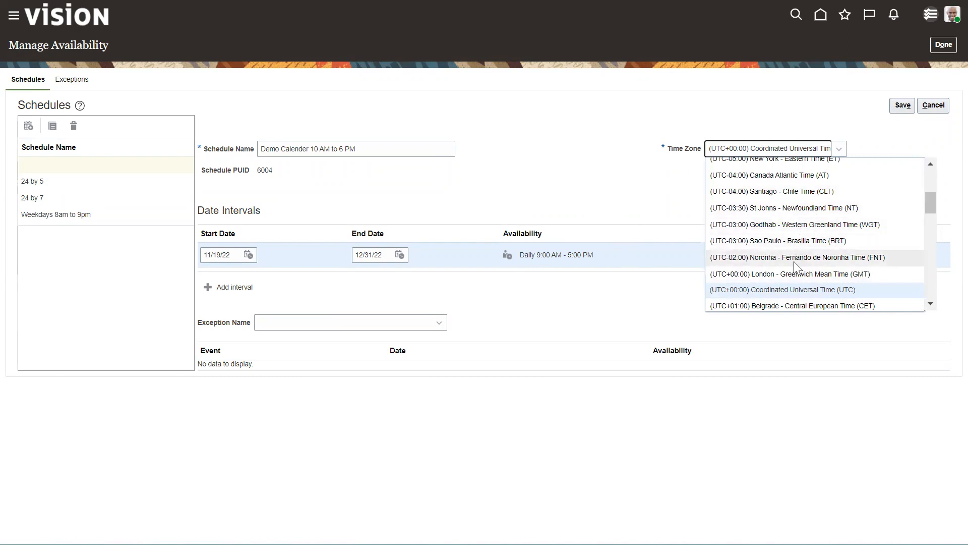
pyautogui.scroll(-3, 797, 220)
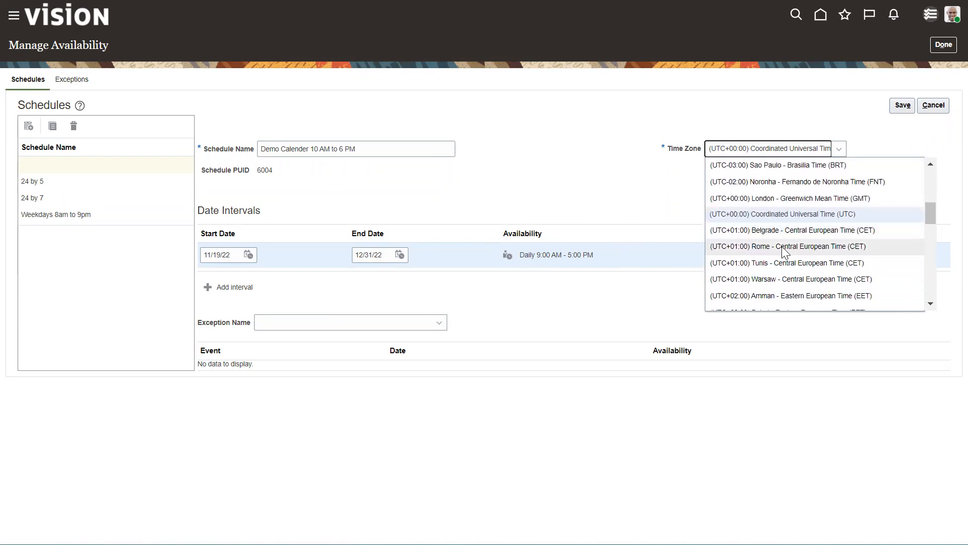
pyautogui.click(762, 211)
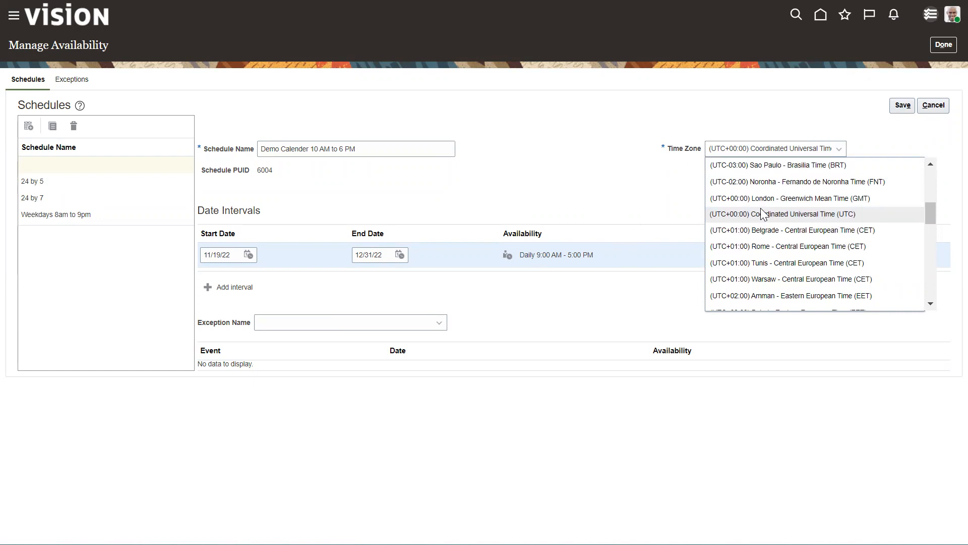
pyautogui.click(761, 209)
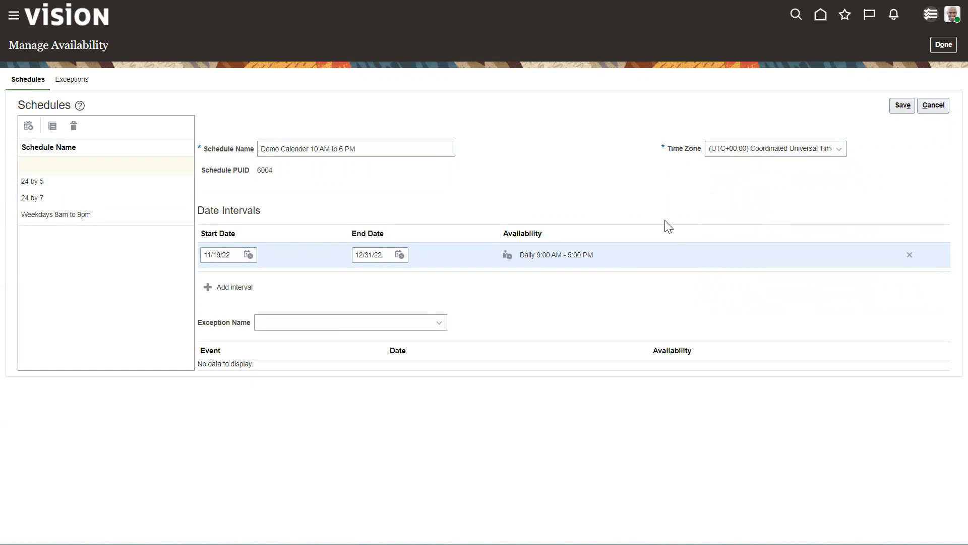
# Step: Check the date interval's start date and set its end date to 12/31/23
pyautogui.click(249, 254)
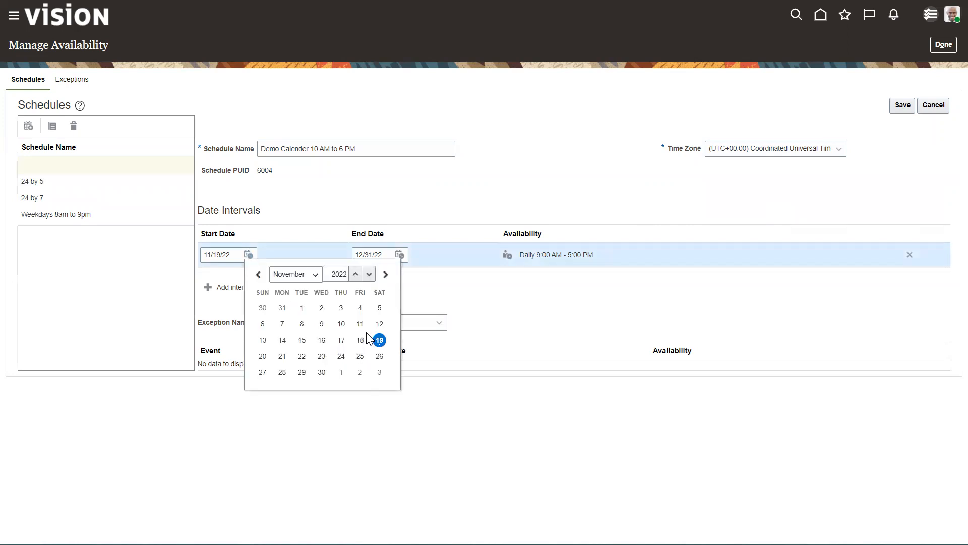
pyautogui.click(463, 210)
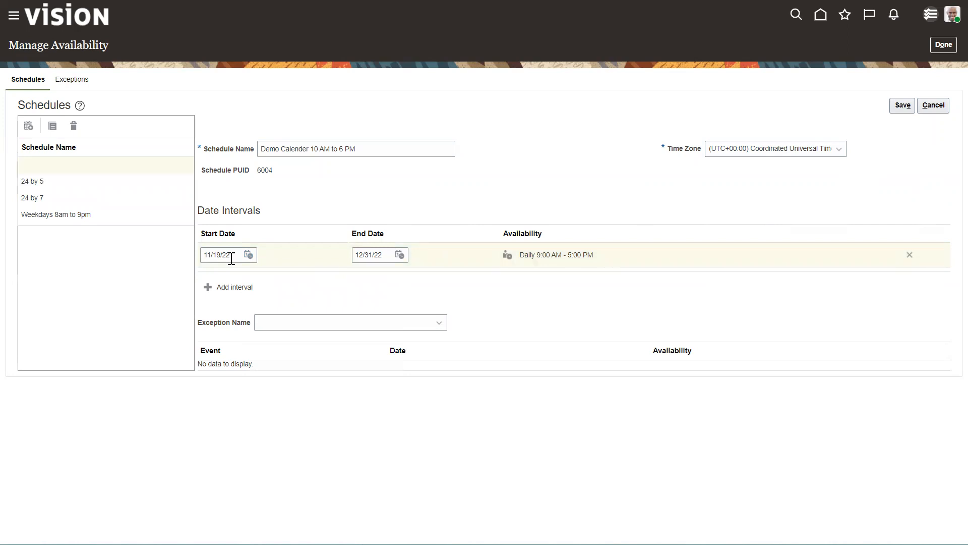
pyautogui.click(399, 256)
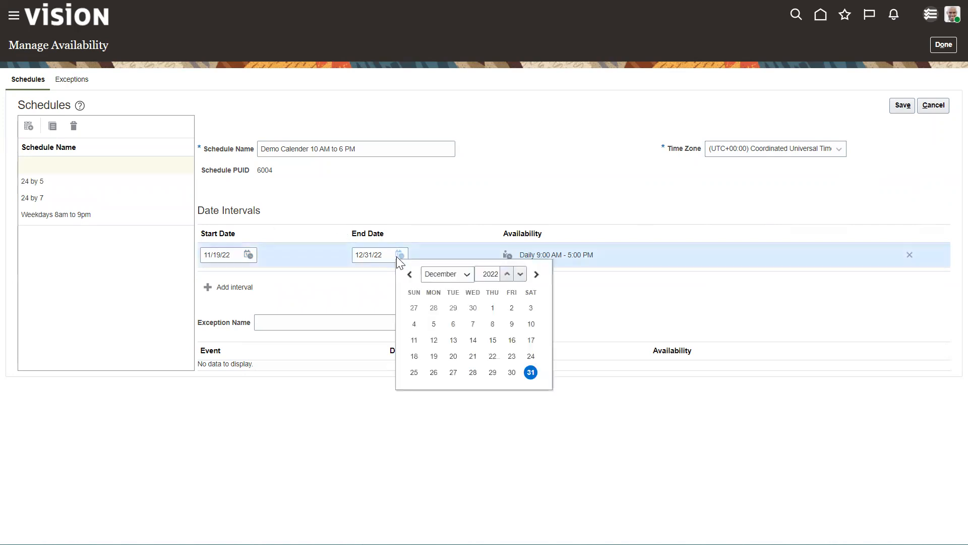
pyautogui.click(508, 274)
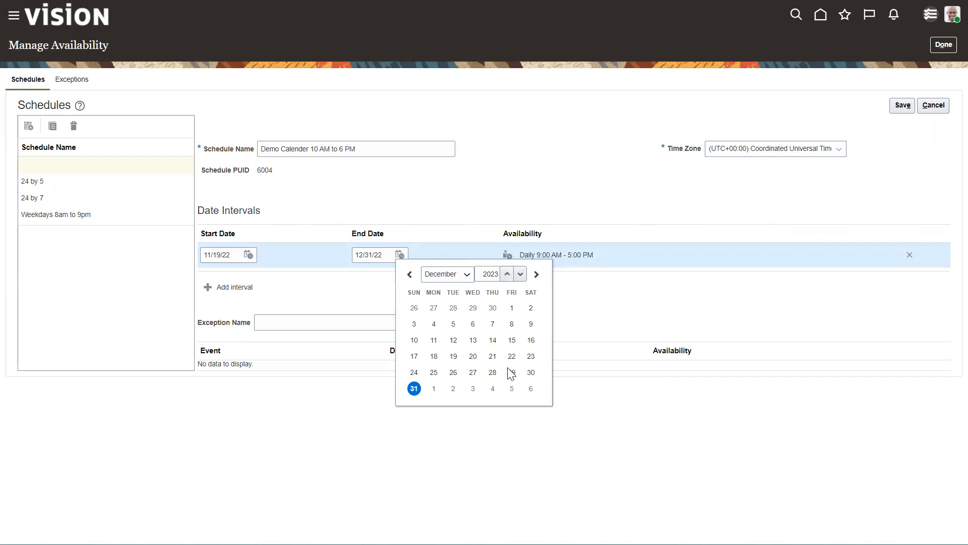
pyautogui.click(414, 388)
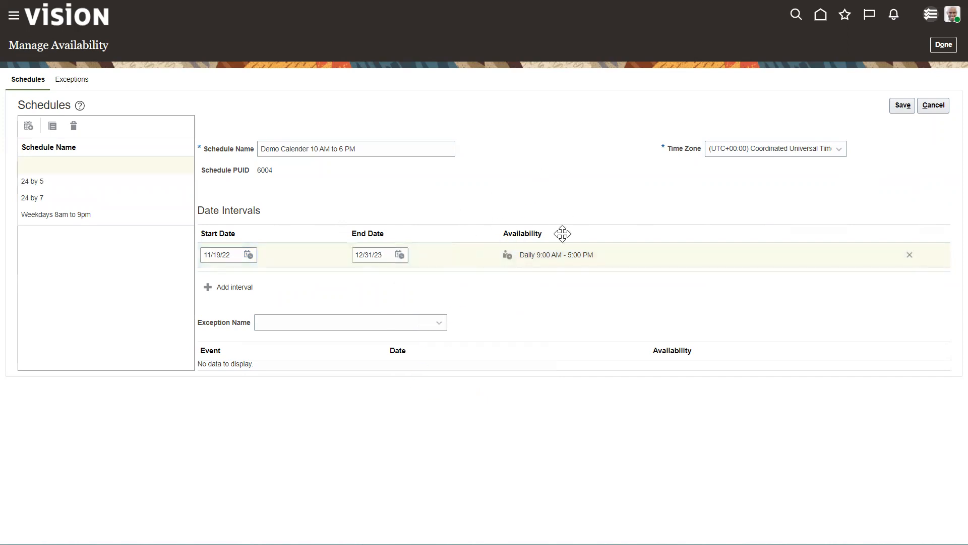
# Step: Open the interval's availability and limit its days to Monday through Friday by excluding Sunday and Saturday
pyautogui.click(508, 255)
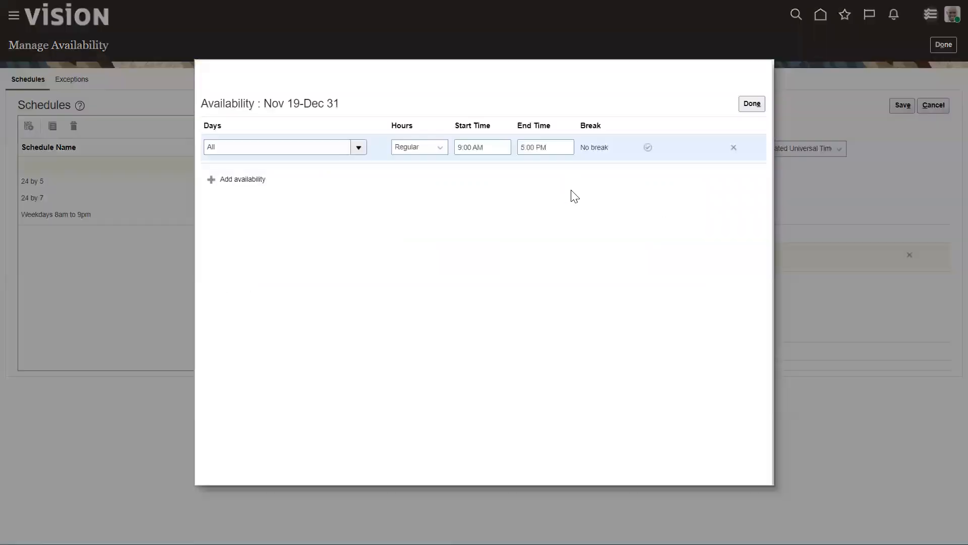
pyautogui.click(359, 148)
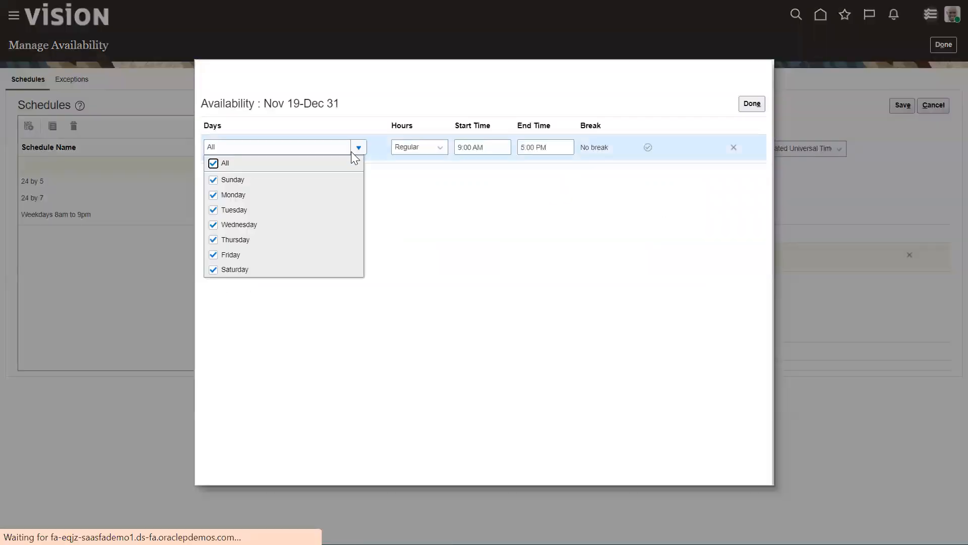
pyautogui.click(232, 179)
pyautogui.click(241, 269)
pyautogui.click(423, 291)
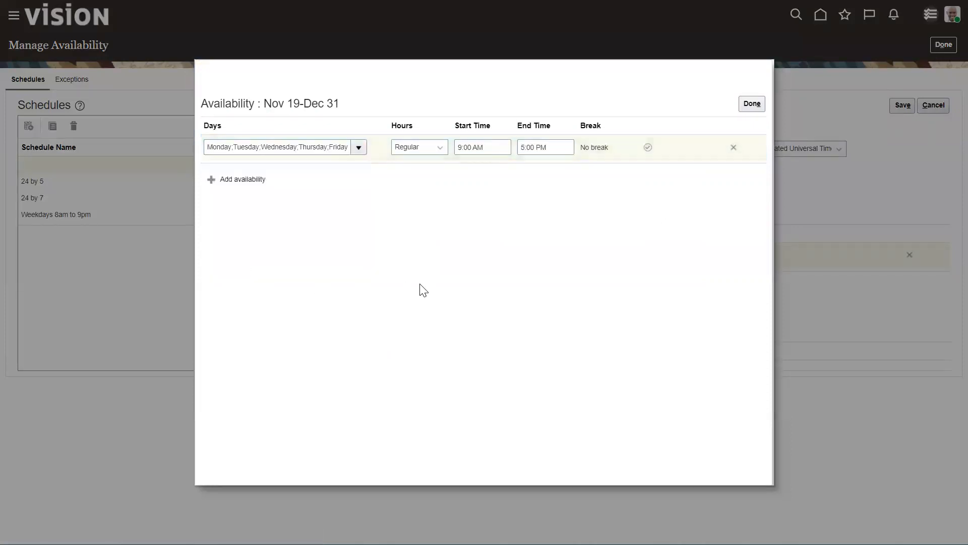
# Step: Keep the hours type Regular and set the availability from 10:00 AM to 6:00 PM
pyautogui.click(434, 147)
pyautogui.click(504, 211)
pyautogui.click(459, 147)
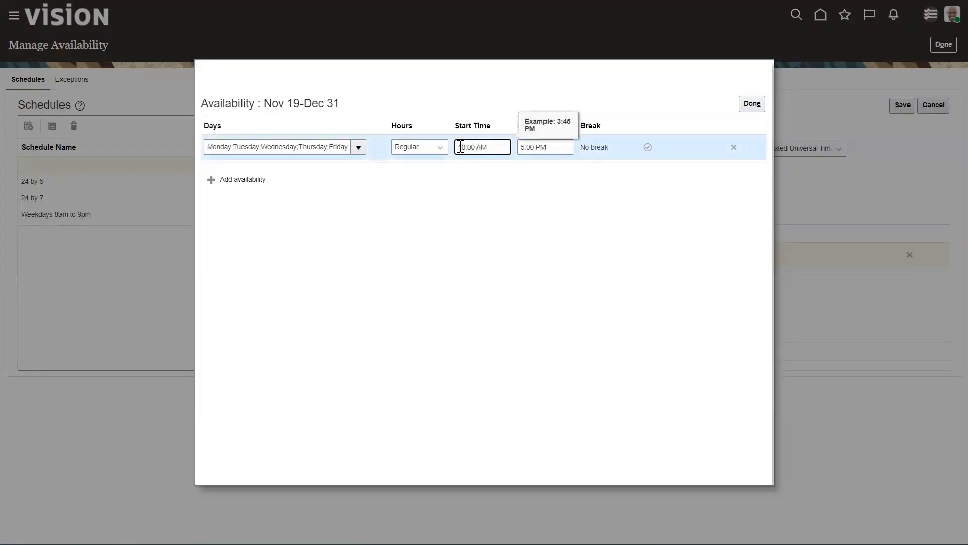
pyautogui.click(526, 148)
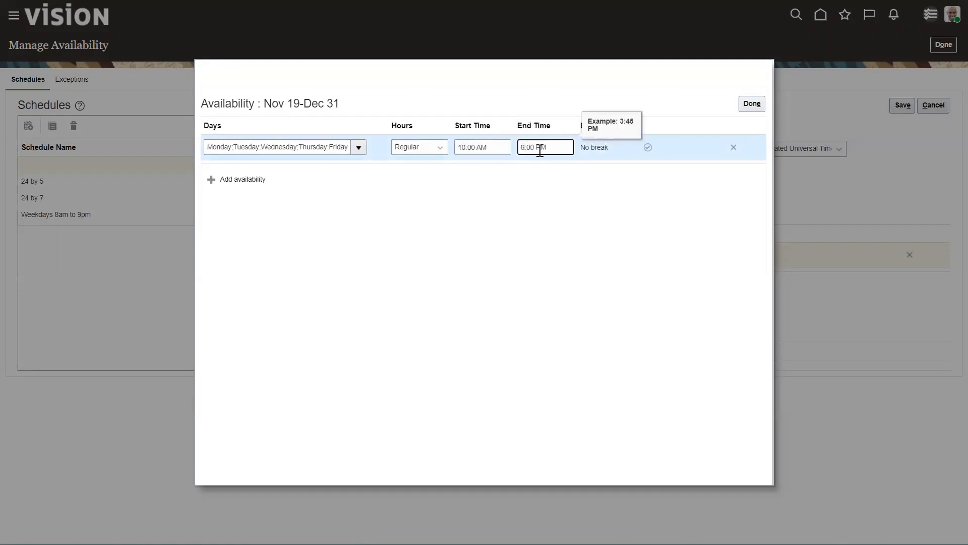
pyautogui.click(555, 224)
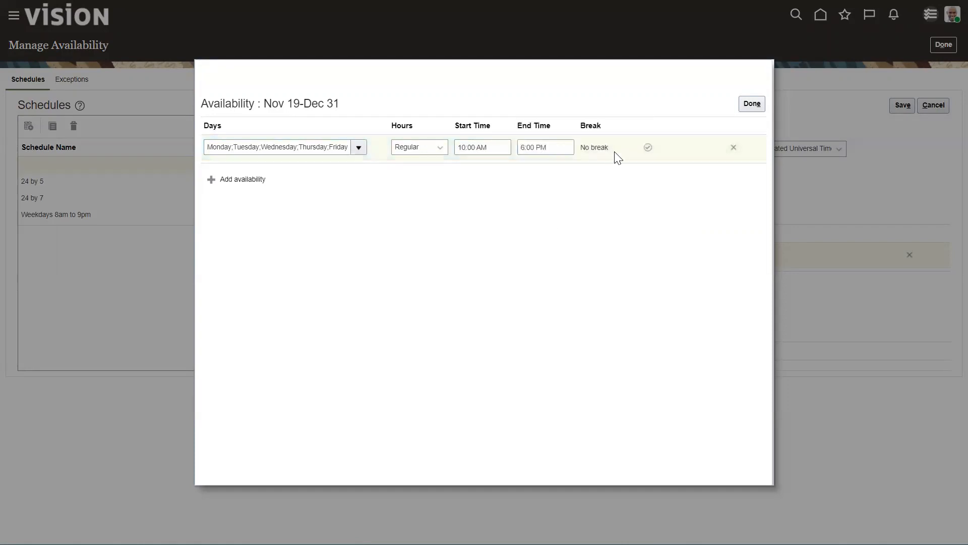
# Step: Open the break settings for the Monday to Friday availability
pyautogui.click(648, 148)
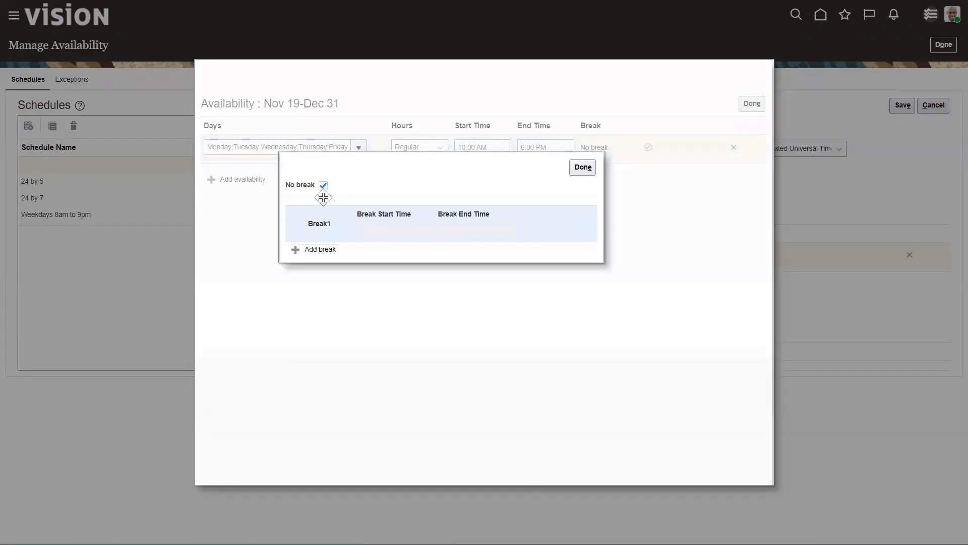
# Step: Add a break from 1:00 PM to 2:00 PM to the Monday–Friday availability and confirm the interval's availability
pyautogui.click(324, 185)
pyautogui.click(389, 228)
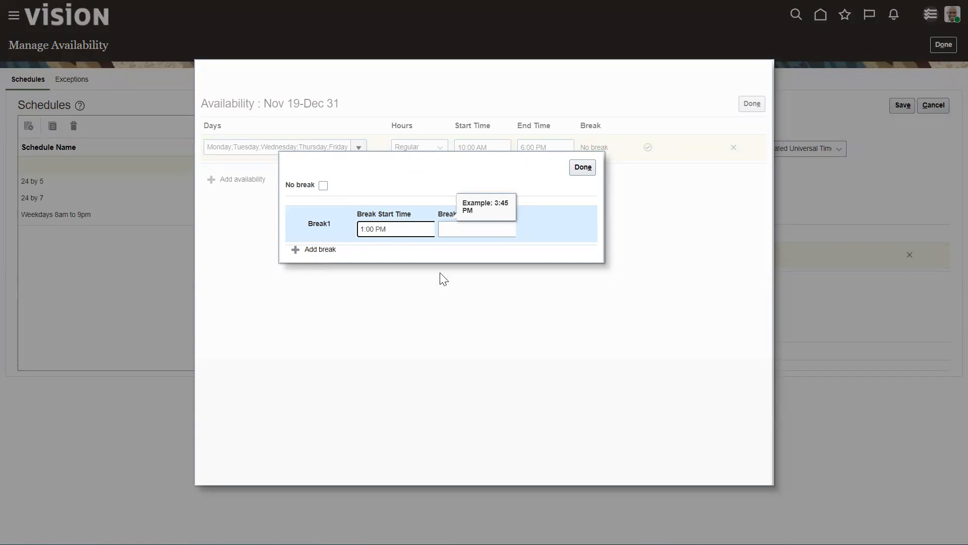
pyautogui.moveTo(396, 228); pyautogui.dragTo(365, 229)
pyautogui.click(464, 228)
pyautogui.write('1:00 PM')
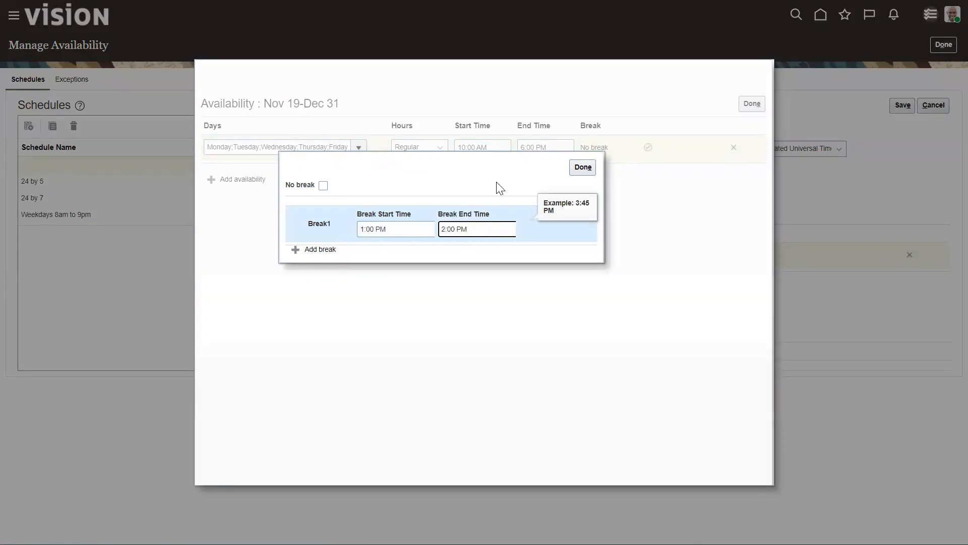
pyautogui.click(583, 167)
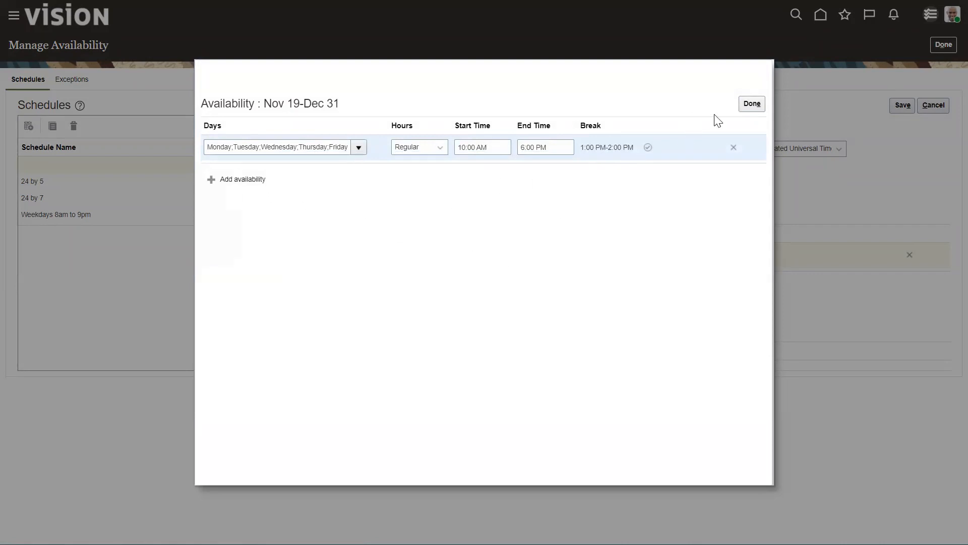
pyautogui.click(756, 104)
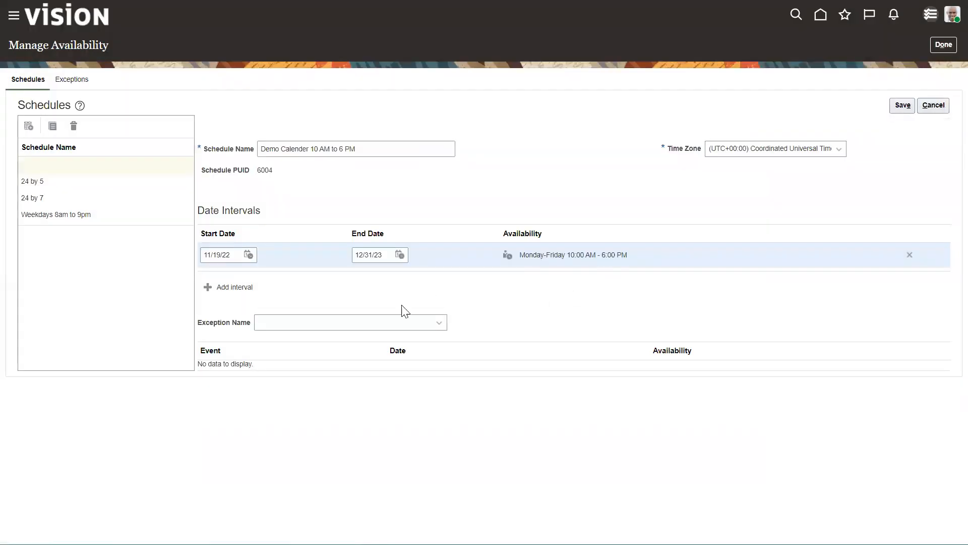
# Step: Assign the New Year and Christmas exception to the schedule
pyautogui.click(301, 324)
pyautogui.click(323, 296)
pyautogui.click(314, 320)
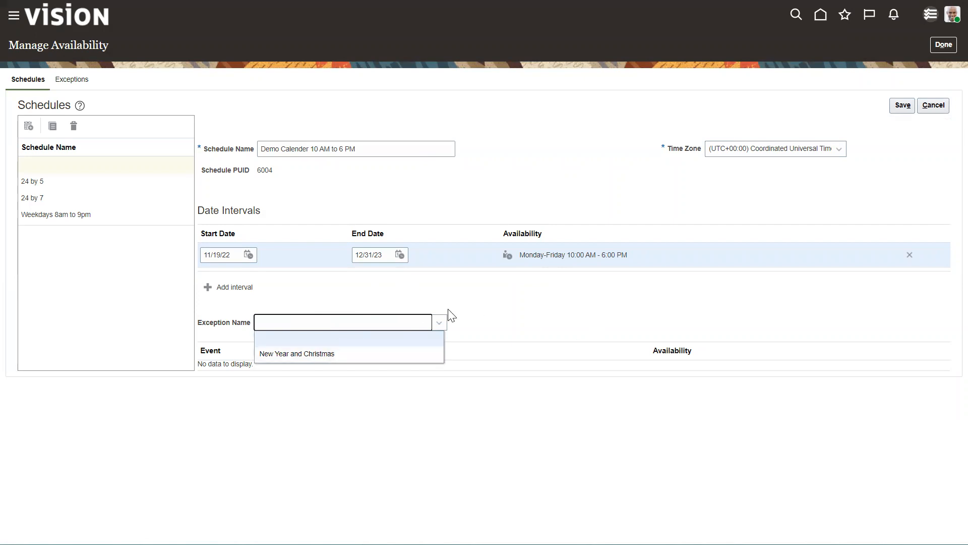
pyautogui.click(496, 326)
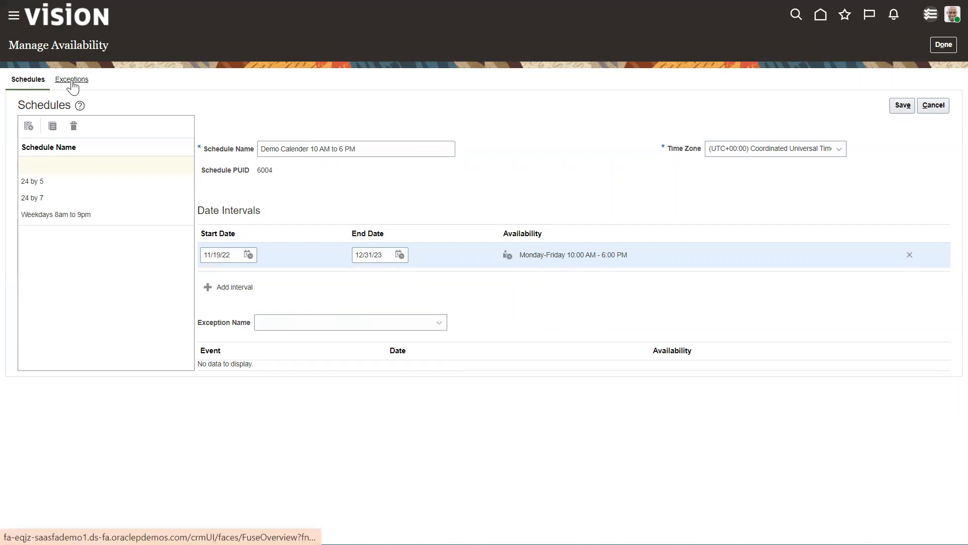
pyautogui.click(390, 327)
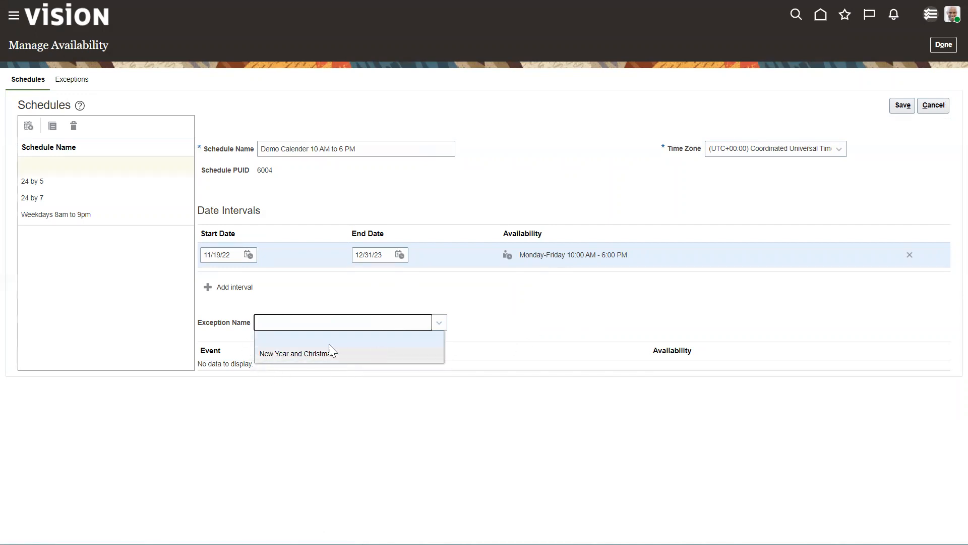
pyautogui.click(549, 325)
pyautogui.click(347, 324)
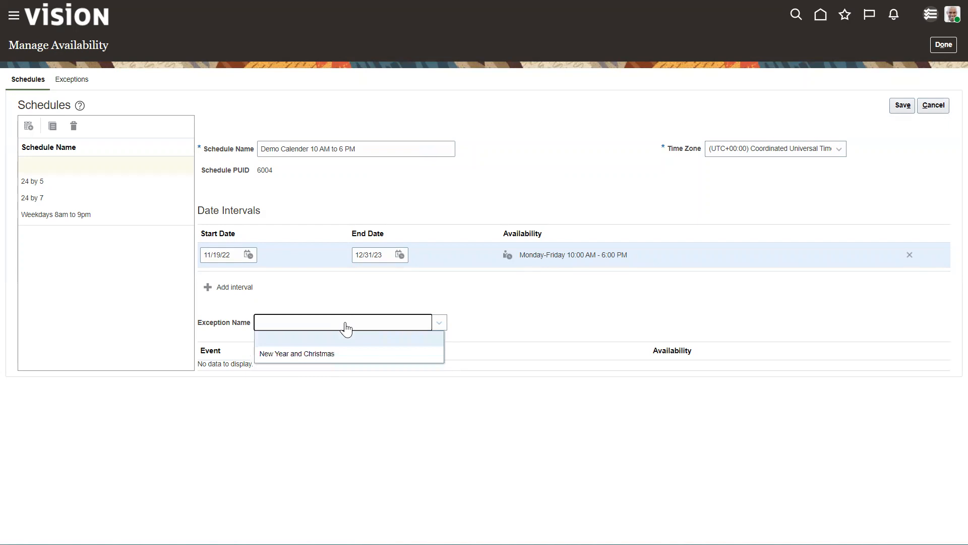
pyautogui.click(303, 356)
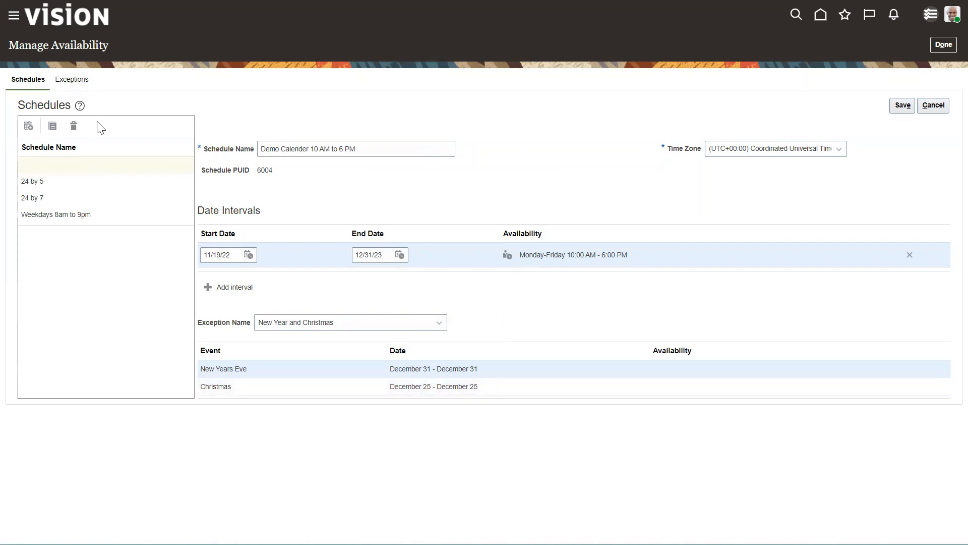
# Step: Save the Demo Calender 10 AM to 6 PM schedule and open the availability exceptions
pyautogui.click(901, 105)
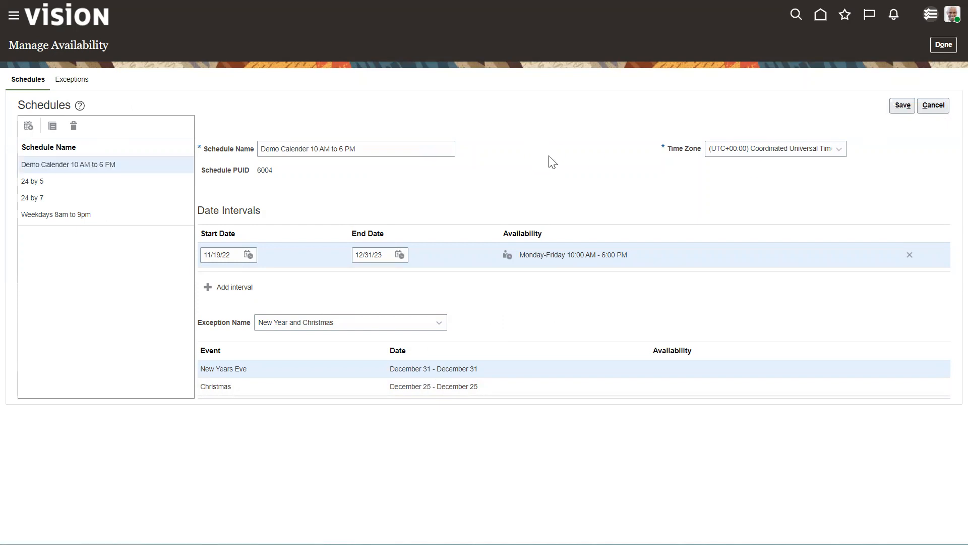
pyautogui.click(72, 81)
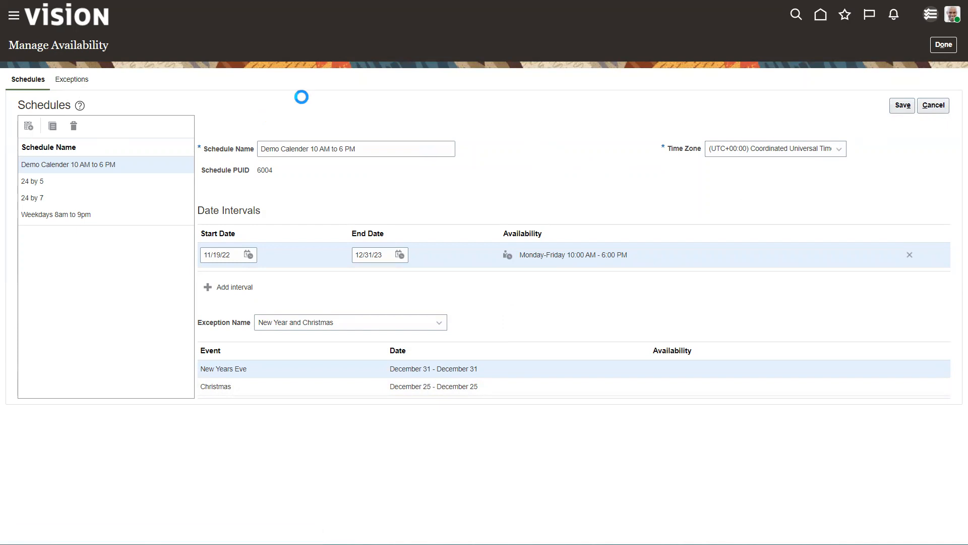
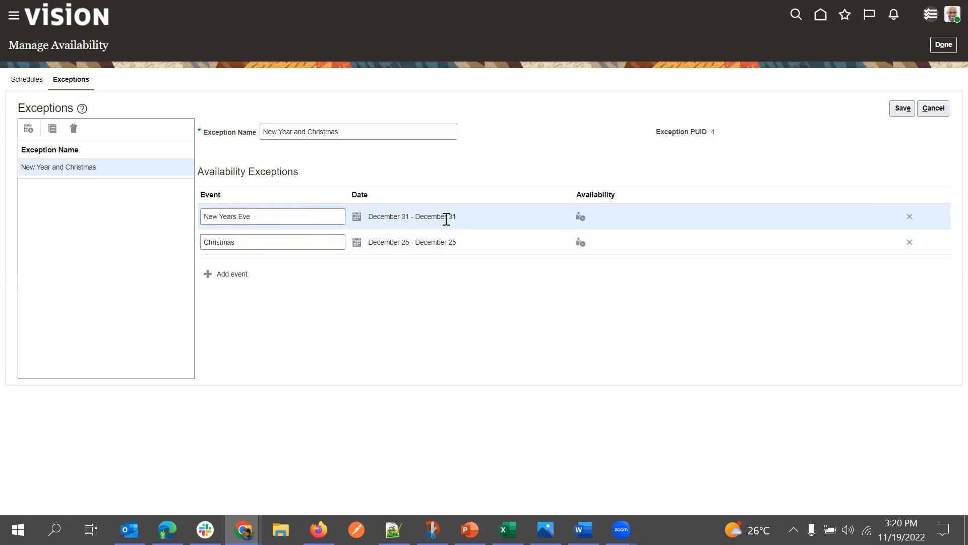
# Step: Set the availability of the New Years Eve event to 24 hours without a break
pyautogui.click(581, 217)
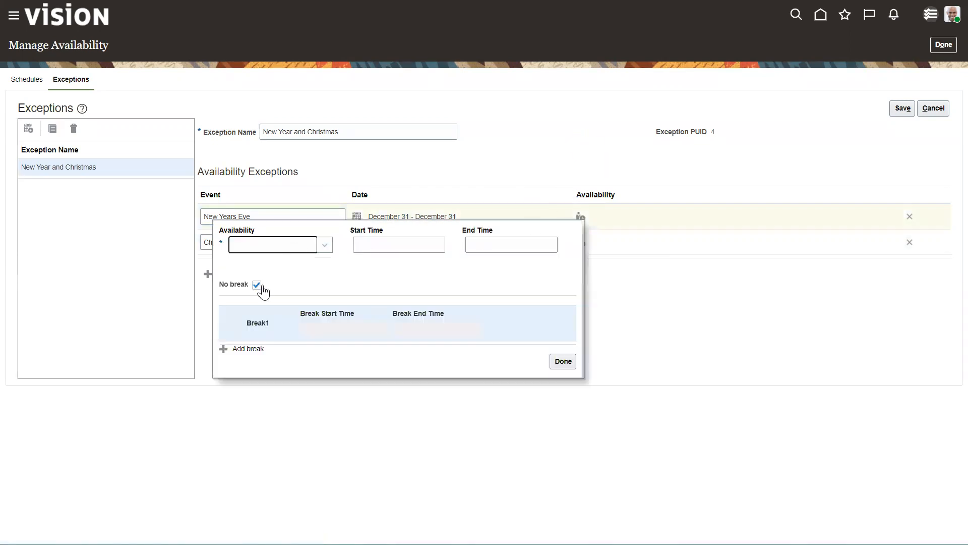
pyautogui.click(291, 246)
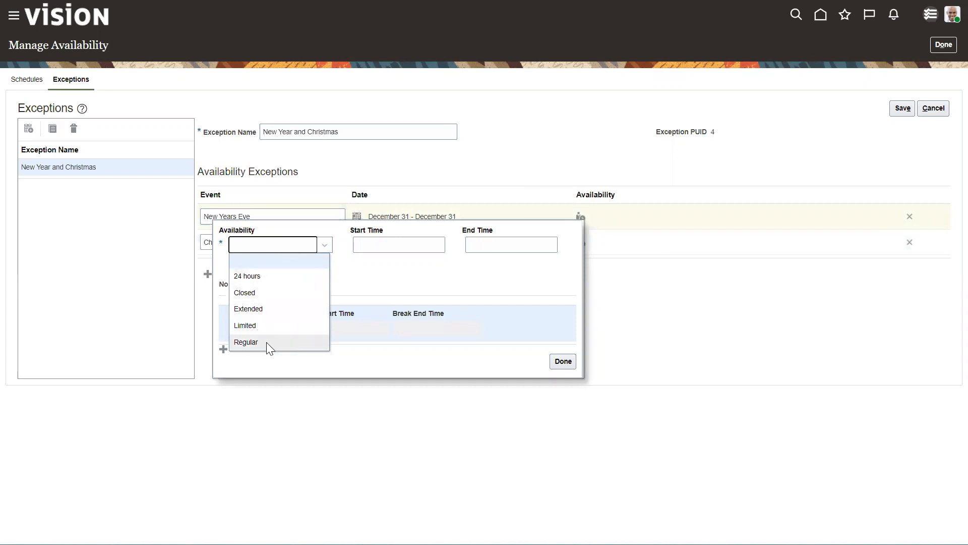
pyautogui.click(485, 296)
pyautogui.click(557, 361)
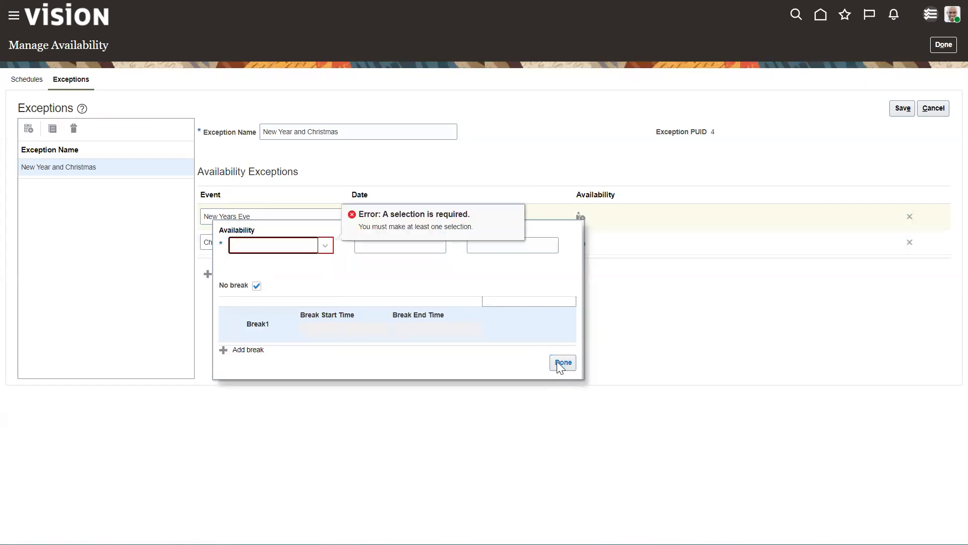
pyautogui.click(685, 276)
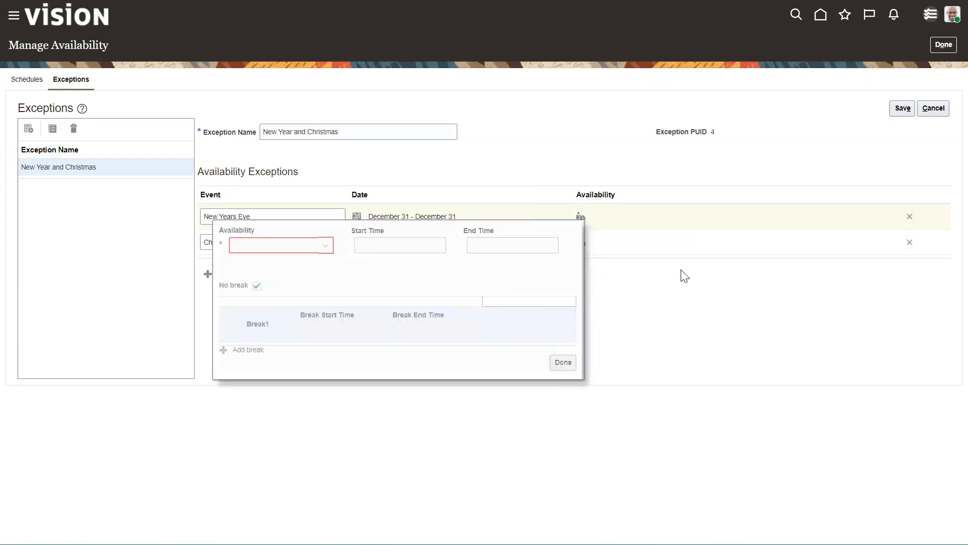
pyautogui.click(341, 215)
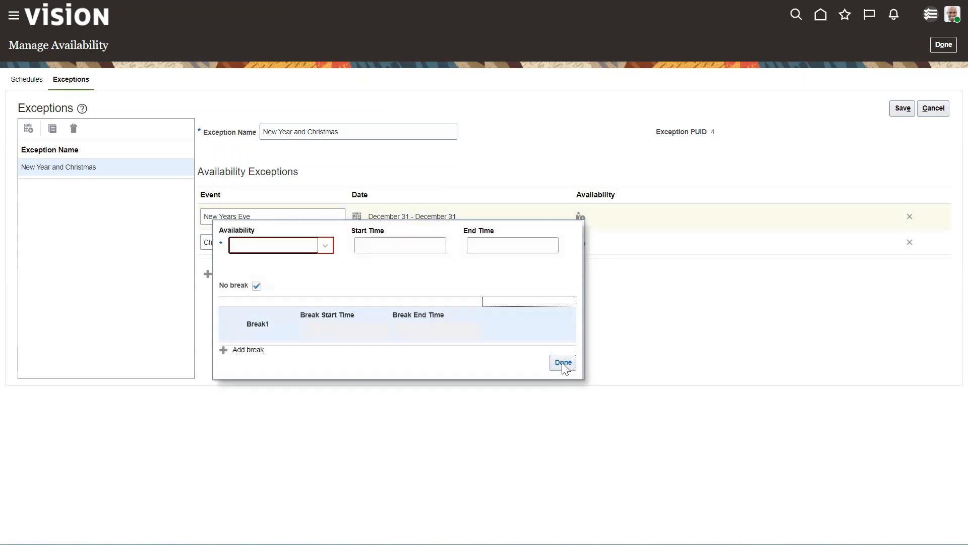
pyautogui.click(313, 247)
pyautogui.click(295, 277)
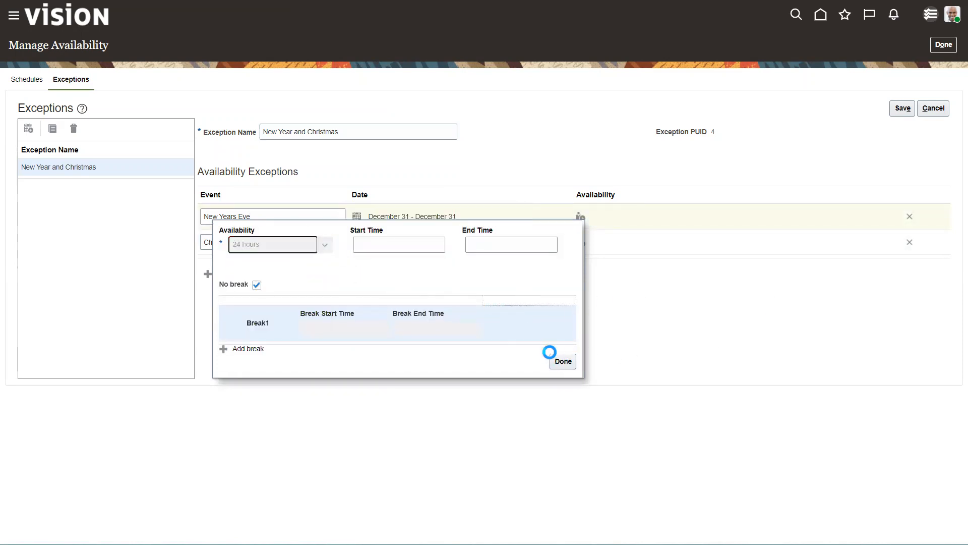
pyautogui.click(555, 359)
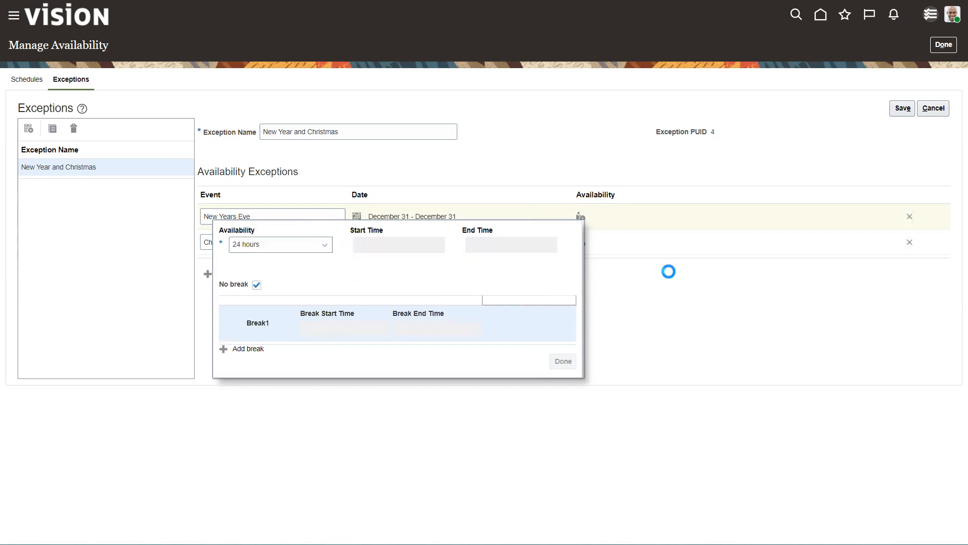
# Step: Change the New Years Eve event's availability to Closed, then save the exception and leave availability management
pyautogui.click(581, 216)
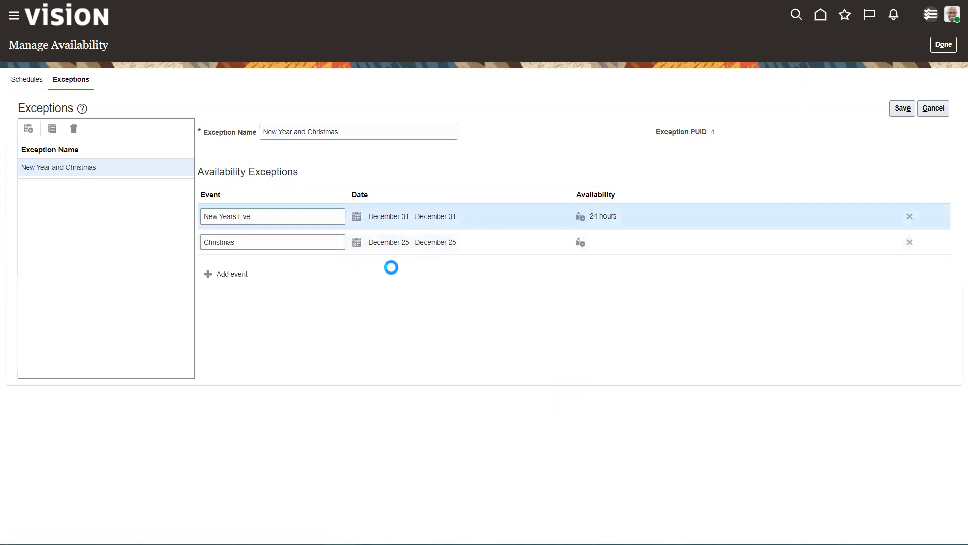
pyautogui.click(277, 246)
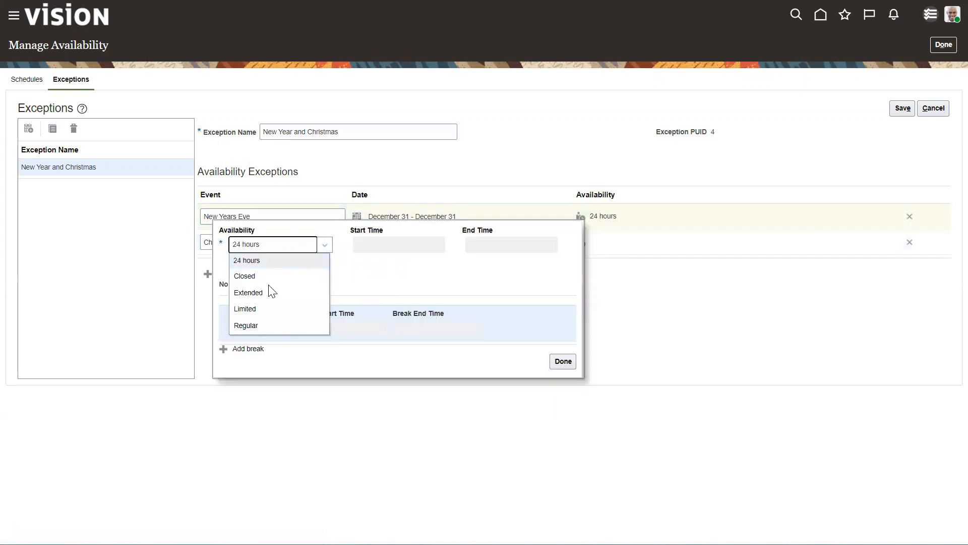
pyautogui.click(254, 278)
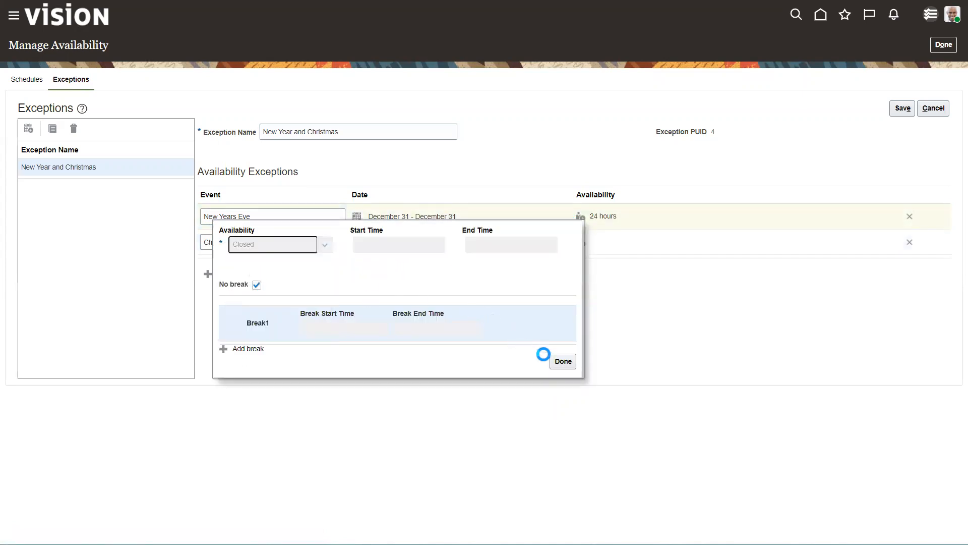
pyautogui.click(560, 363)
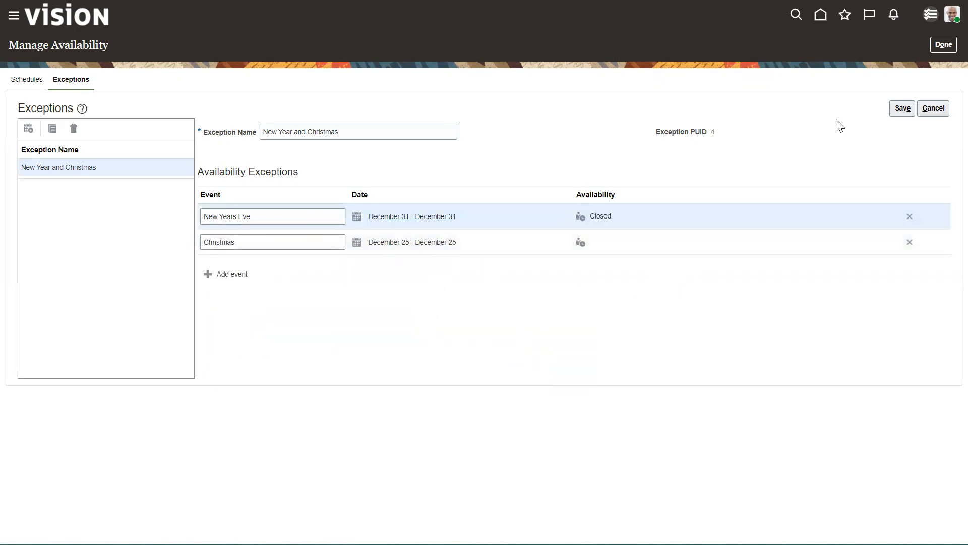
pyautogui.click(903, 108)
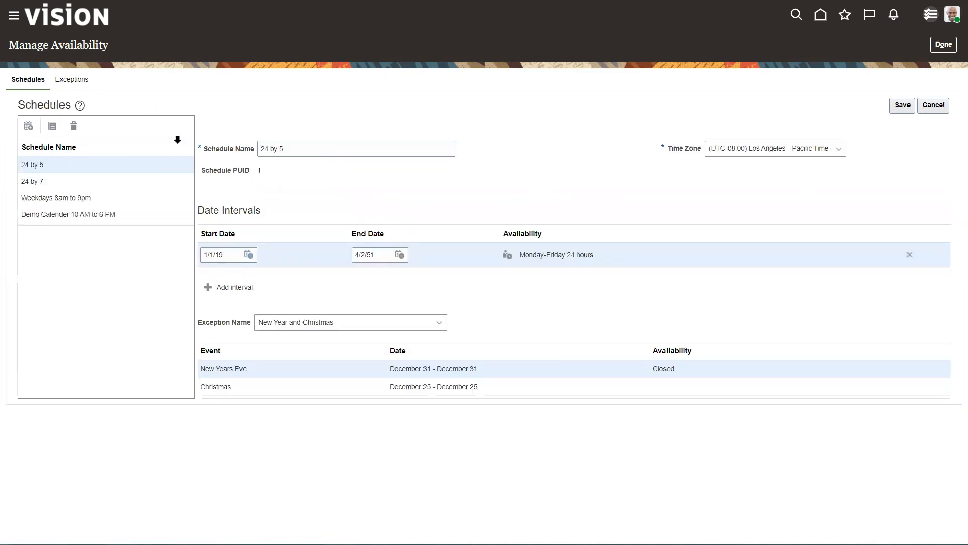
pyautogui.click(940, 45)
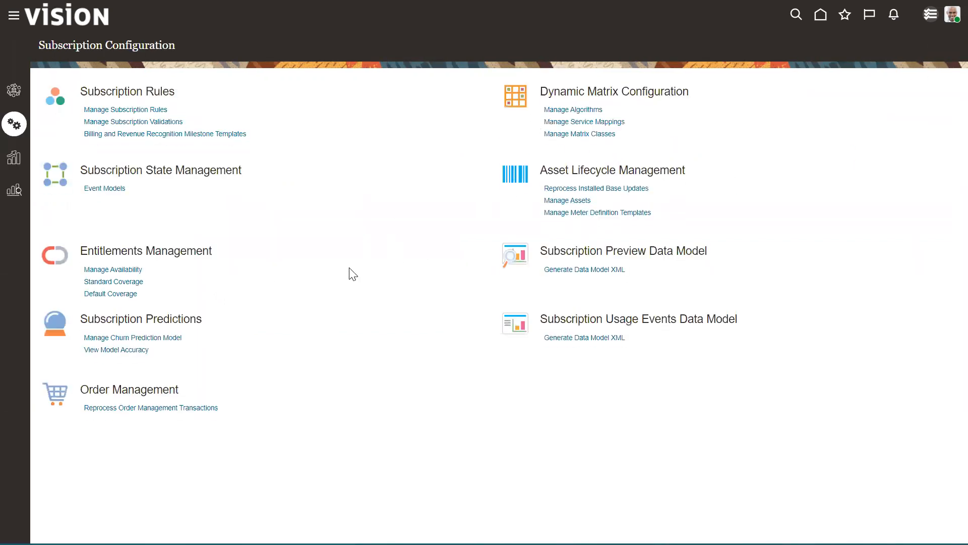
# Step: Look through the standard coverage templates, try to open Demo SR Coverage, and return to the subscription configuration
pyautogui.click(127, 282)
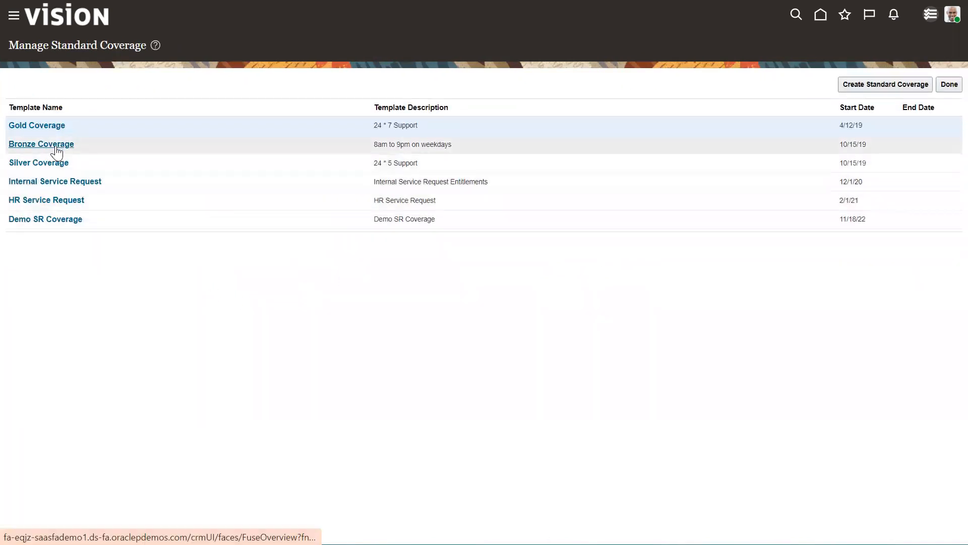
pyautogui.click(67, 222)
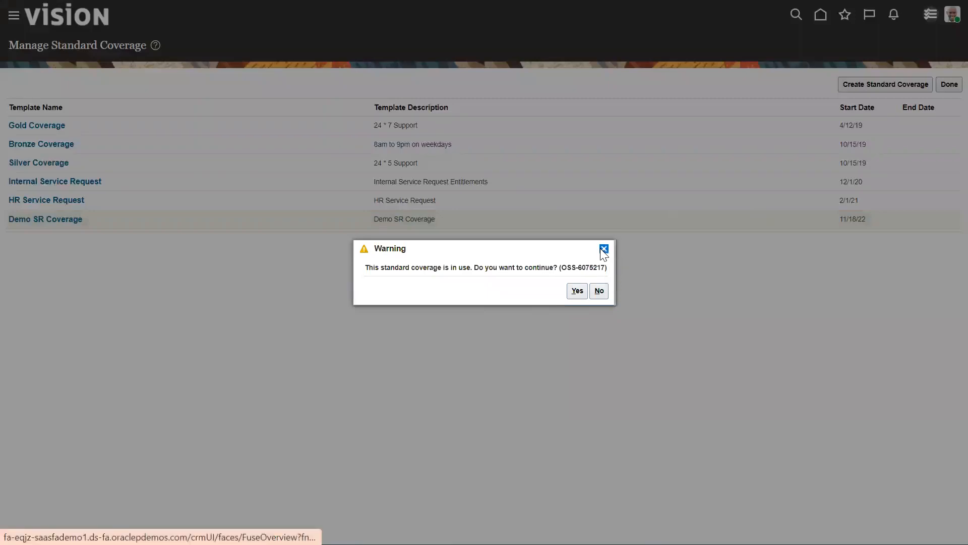
pyautogui.click(604, 249)
pyautogui.click(946, 86)
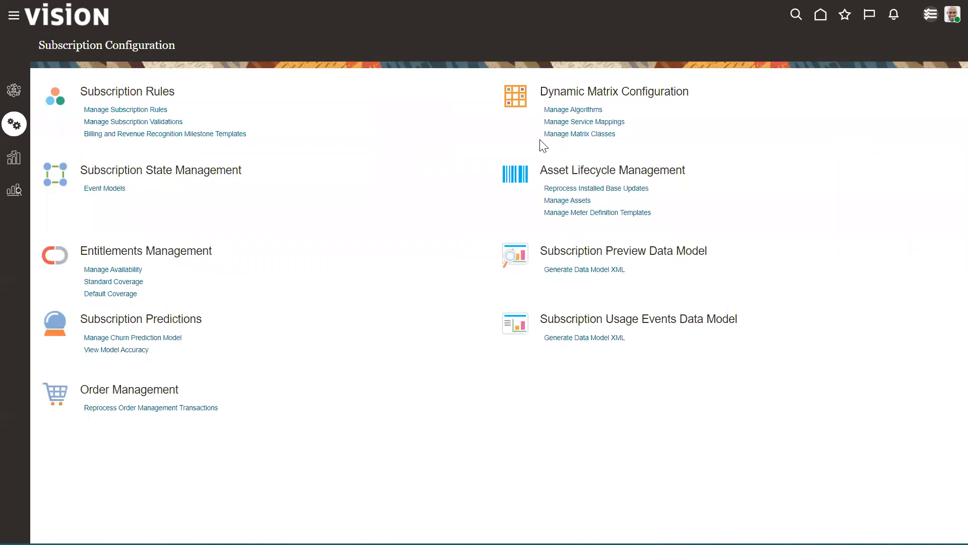
# Step: Go from the service mappings to the available sandboxes and enter Demo_Sandbox
pyautogui.click(599, 121)
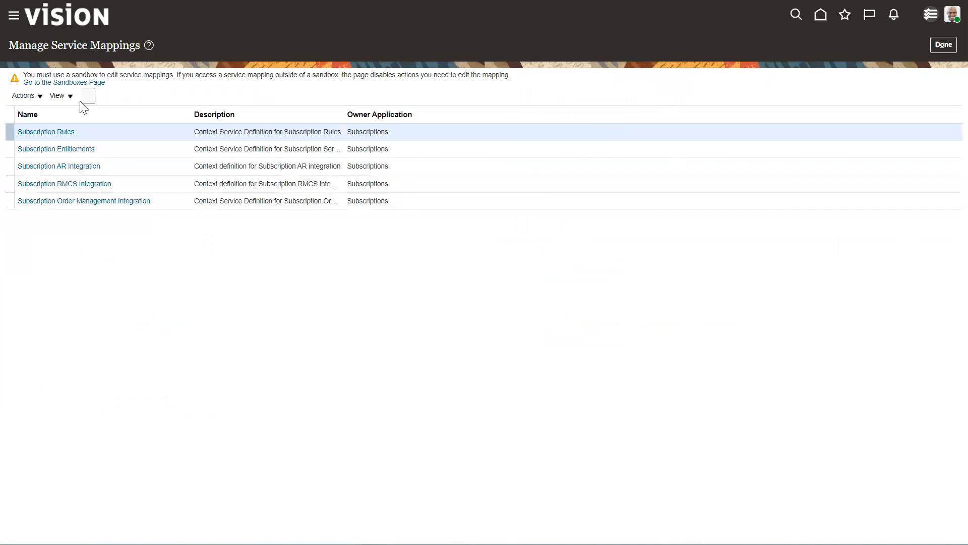
pyautogui.click(76, 84)
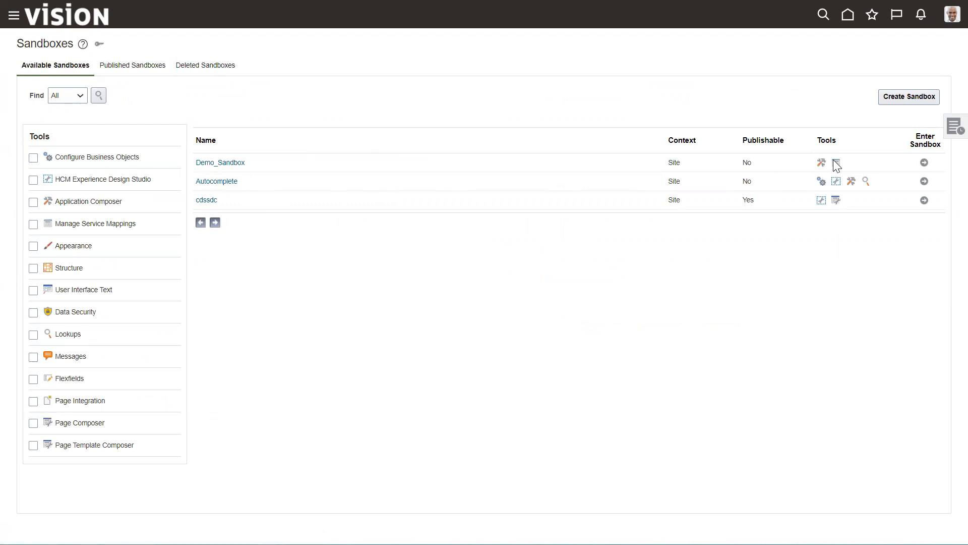
pyautogui.click(925, 162)
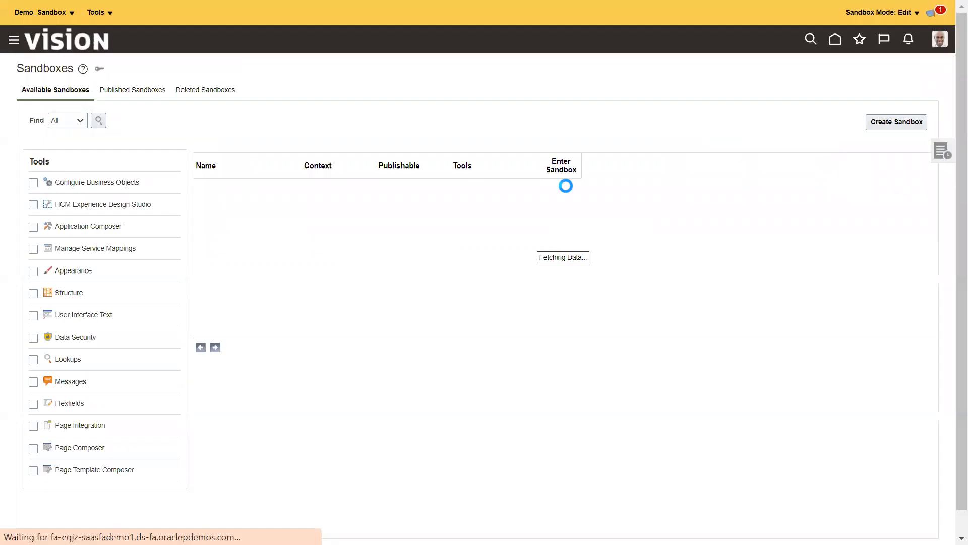
# Step: Check the active sandbox's tools, return to Manage Service Mappings and open the Subscription Entitlements mapping
pyautogui.click(110, 13)
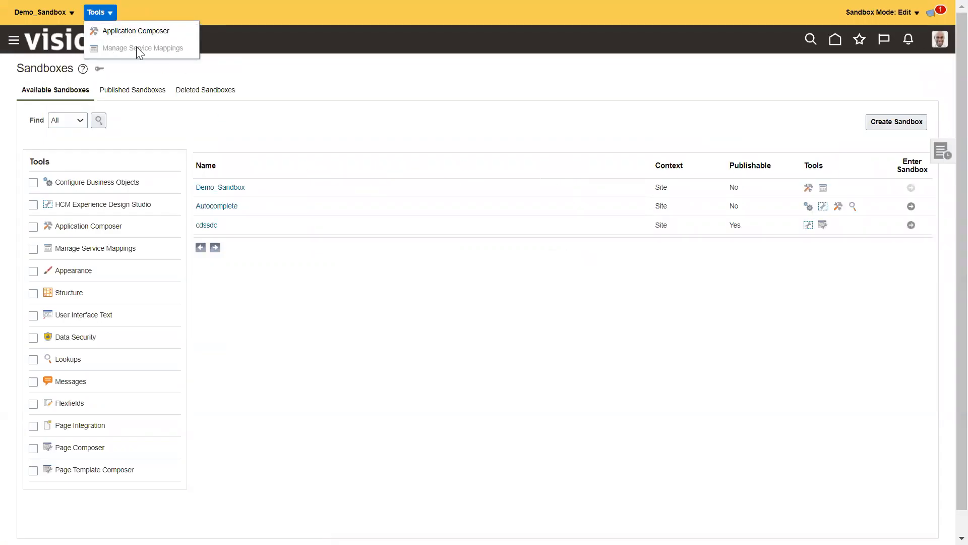
pyautogui.click(428, 96)
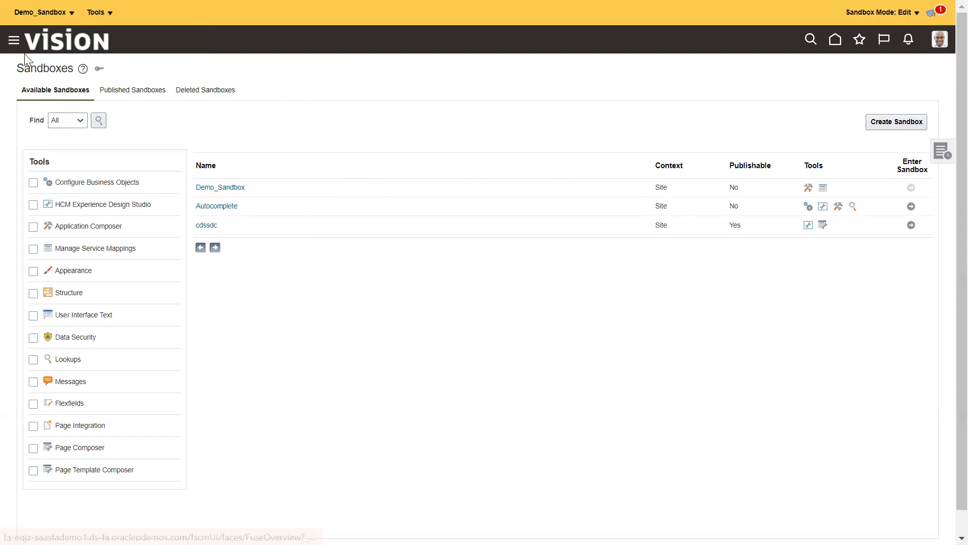
pyautogui.click(14, 43)
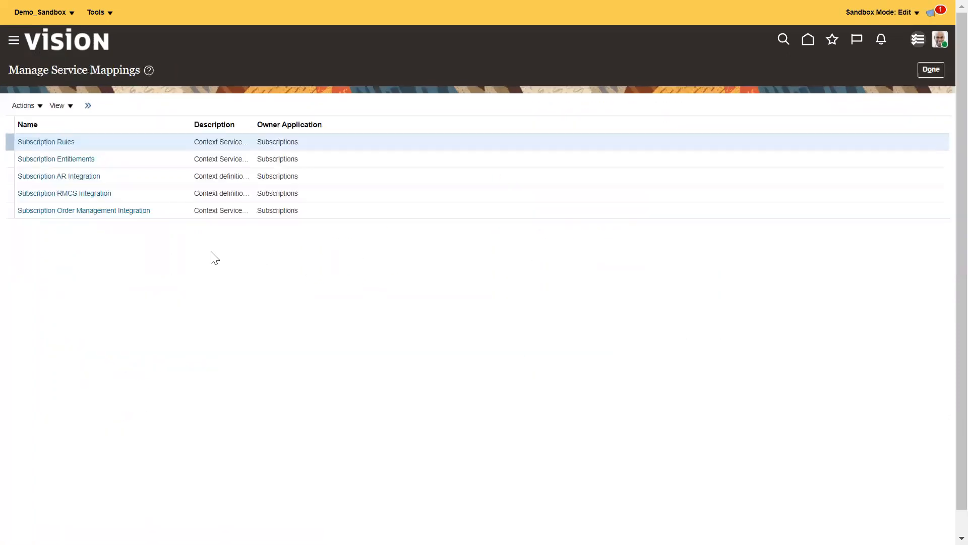
pyautogui.click(69, 159)
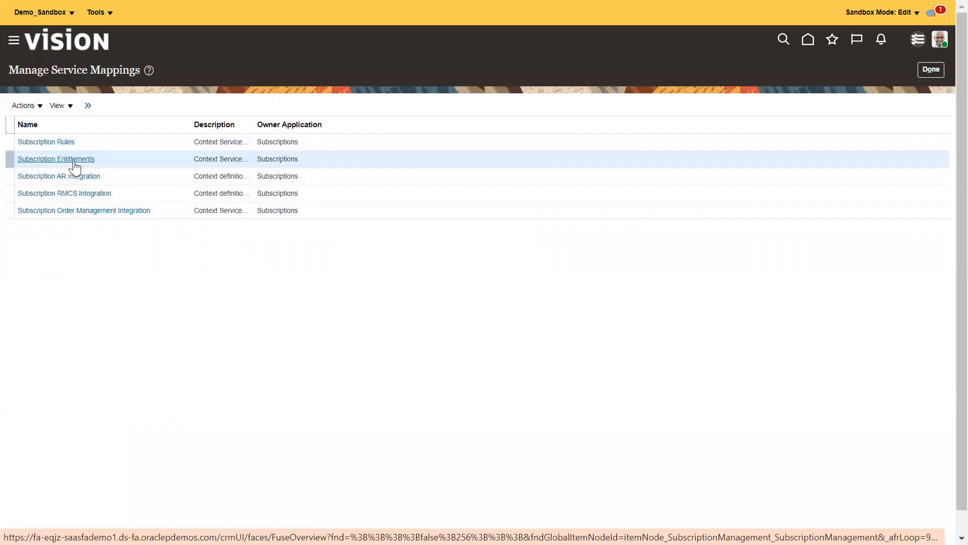
# Step: Open the Subscription Entitlements mapping and add an attribute named Demo_Field_Custom to its ServiceRequest entity
pyautogui.click(75, 163)
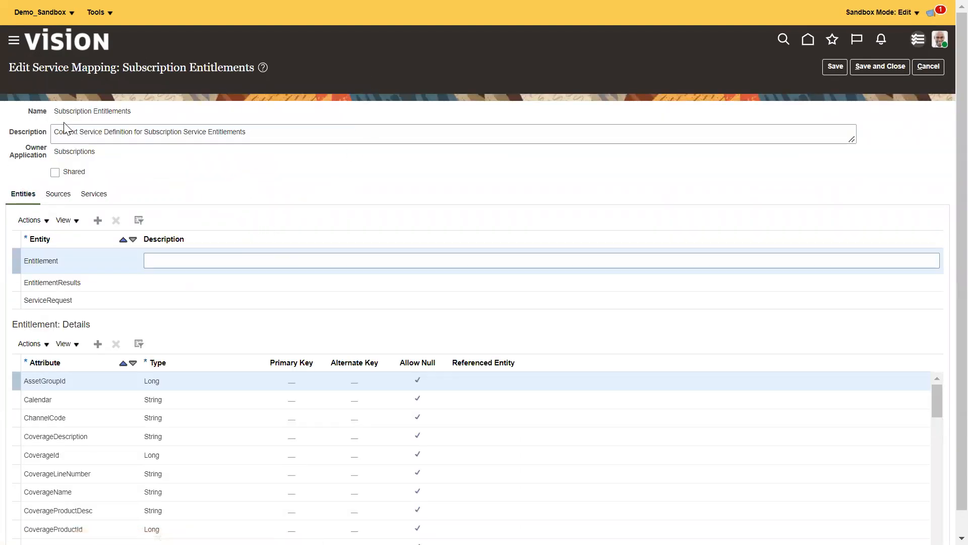
pyautogui.scroll(-1, 64, 244)
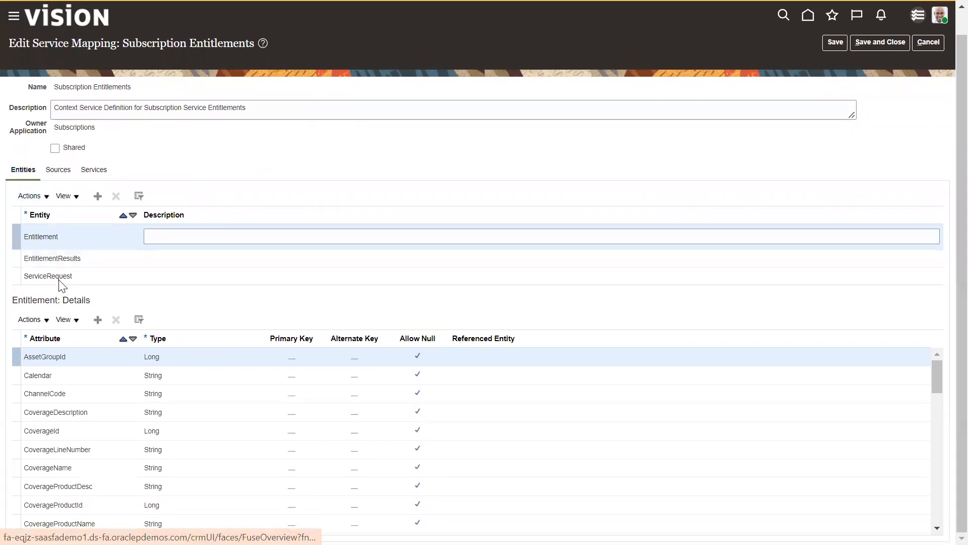
pyautogui.click(73, 274)
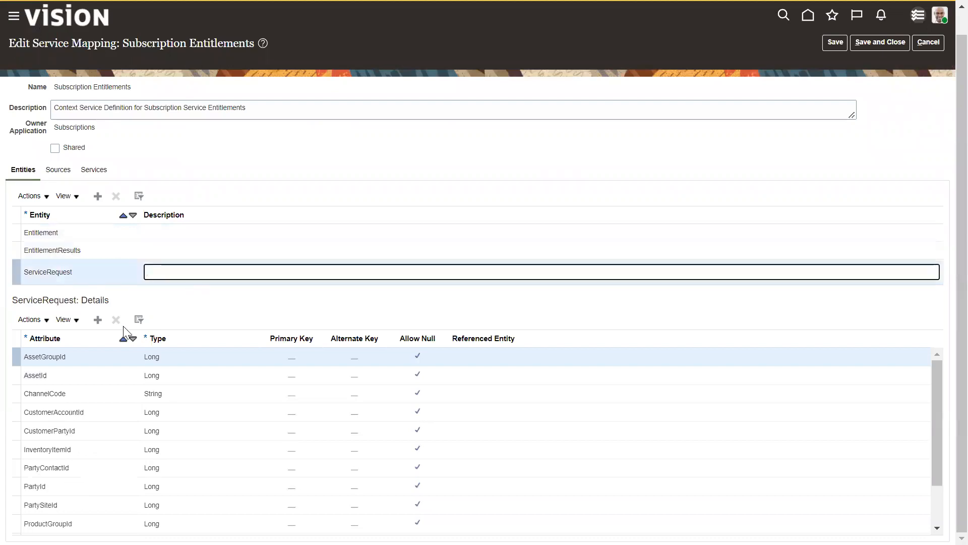
pyautogui.click(97, 320)
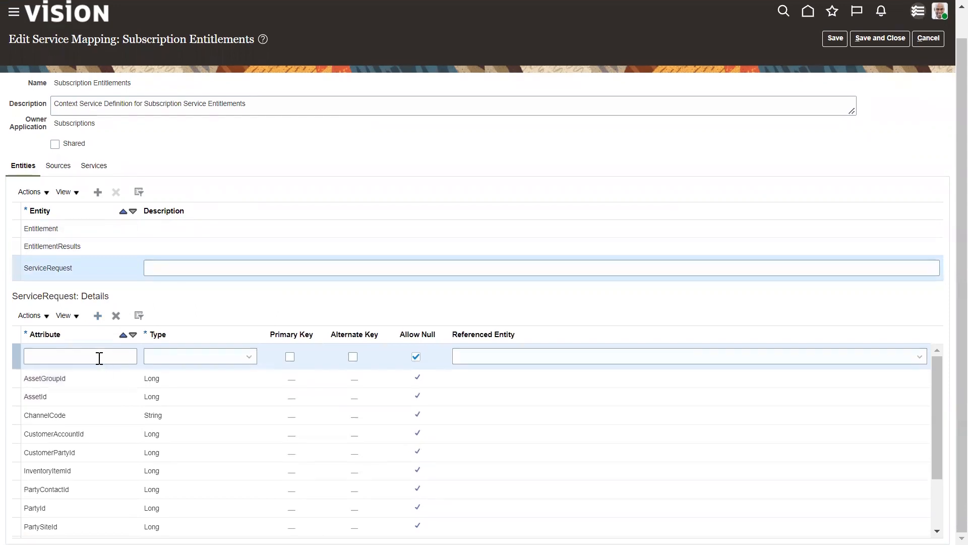
pyautogui.click(99, 358)
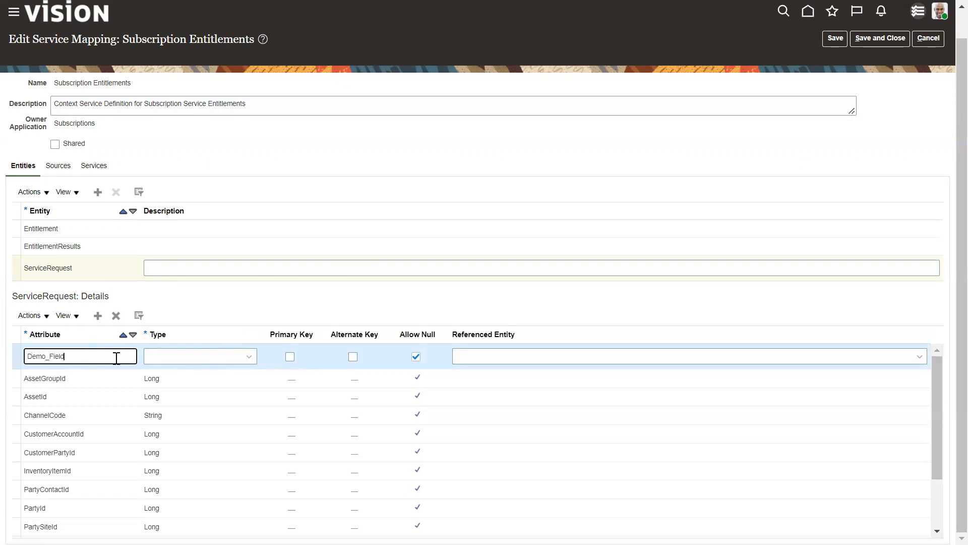
pyautogui.moveTo(84, 356); pyautogui.dragTo(2, 365)
pyautogui.click(93, 357)
pyautogui.moveTo(64, 357); pyautogui.dragTo(29, 353)
pyautogui.click(50, 357)
pyautogui.click(62, 356)
pyautogui.moveTo(64, 358); pyautogui.dragTo(107, 361)
# Step: Set the type of the Demo_Field_Custom attribute to String
pyautogui.click(177, 359)
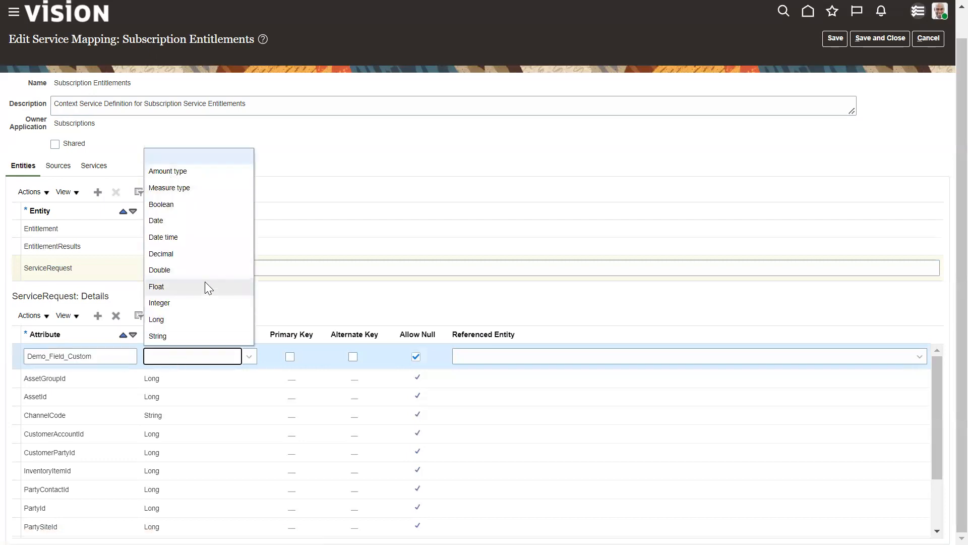
pyautogui.click(179, 332)
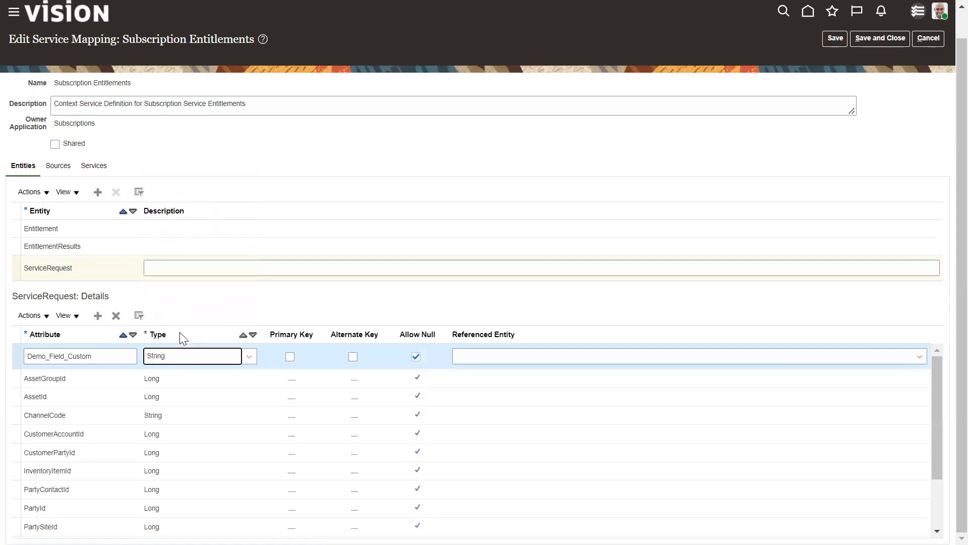
pyautogui.click(268, 292)
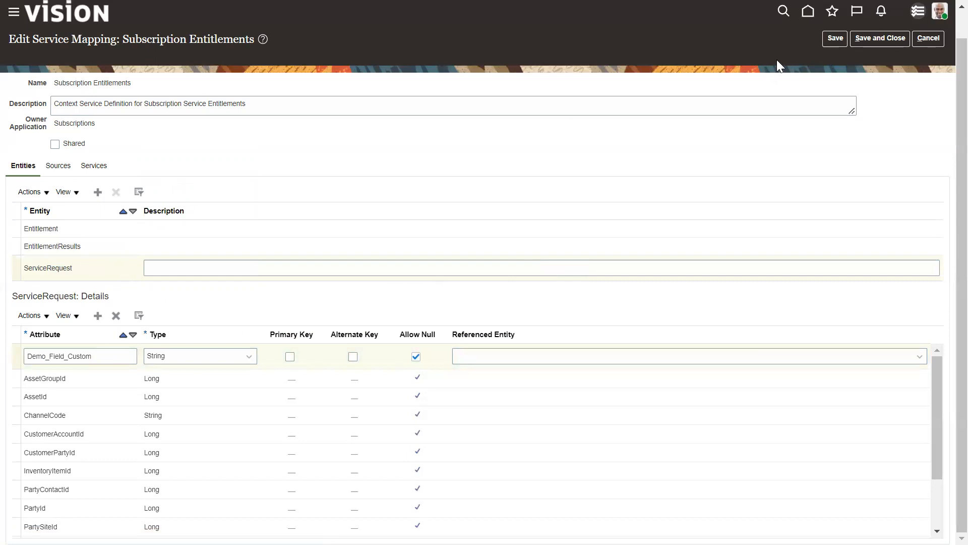
pyautogui.click(105, 271)
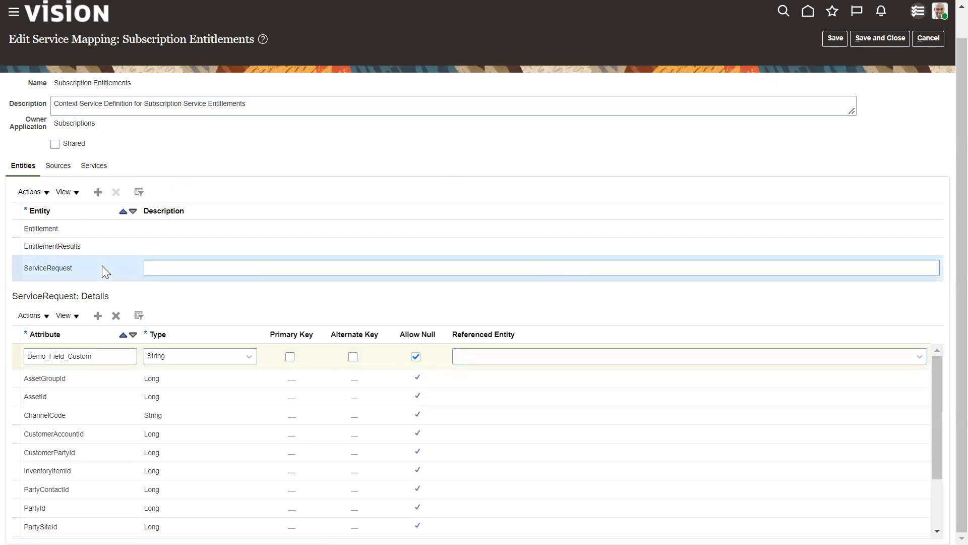
# Step: In the HRHelpDeskRequest source, add an attribute mapping for Demo_Field_Custom to the ServiceRequest entity
pyautogui.click(208, 307)
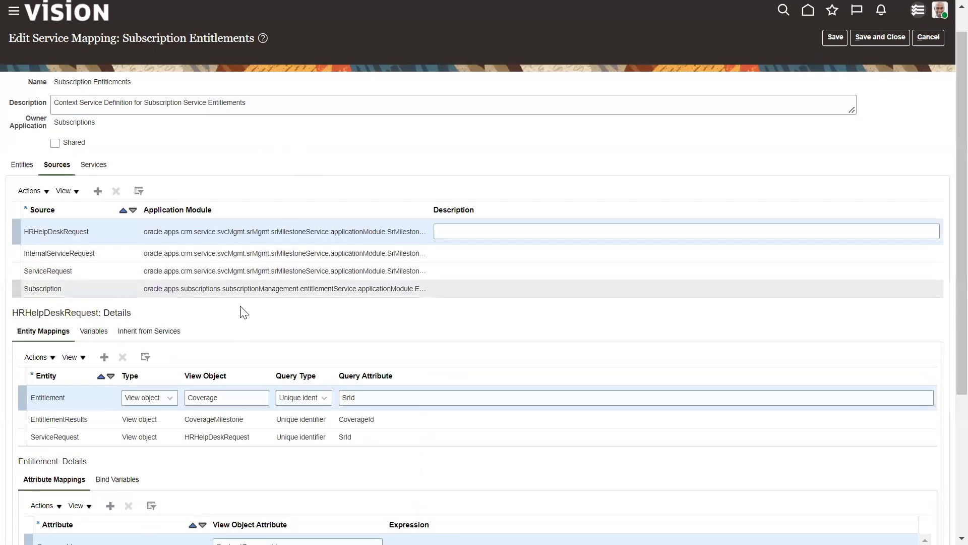
pyautogui.scroll(-4, 227, 328)
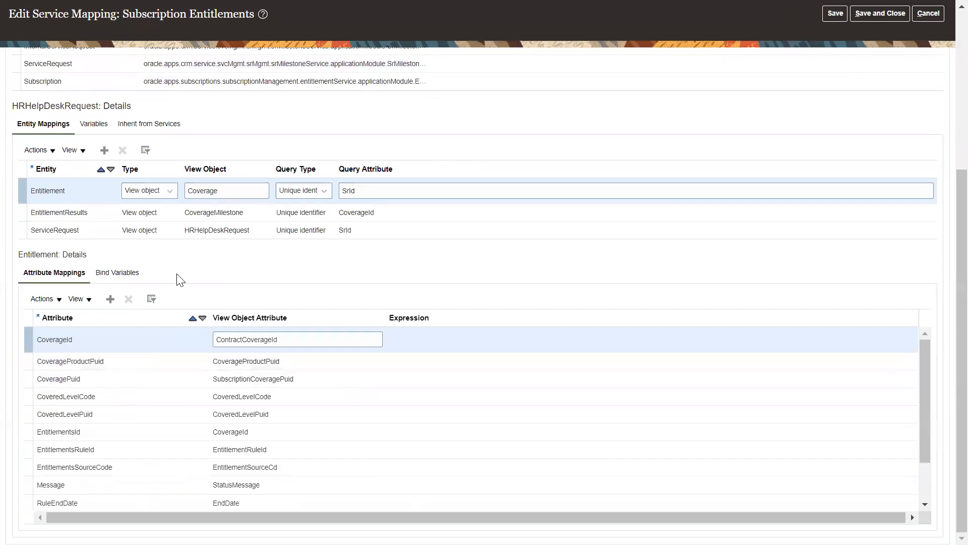
pyautogui.click(67, 228)
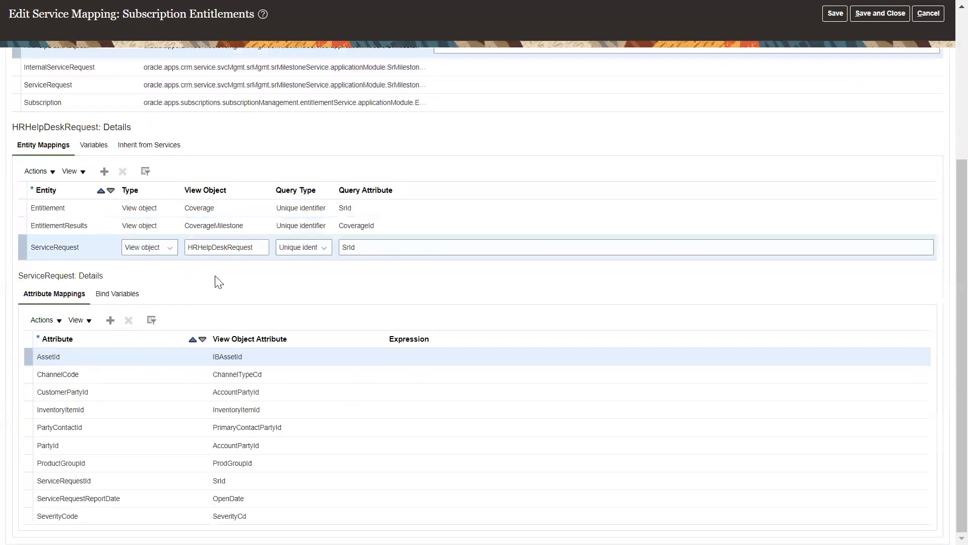
pyautogui.click(110, 314)
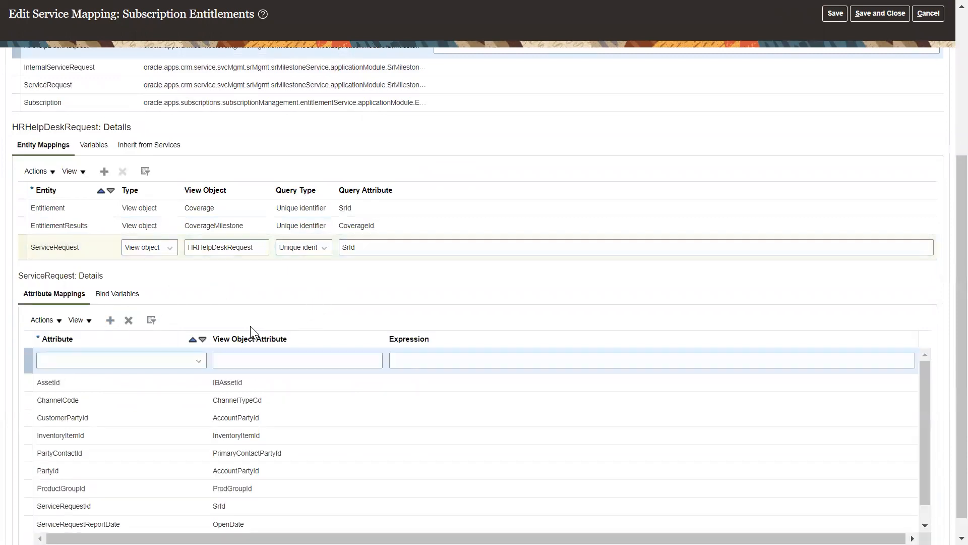
pyautogui.click(134, 360)
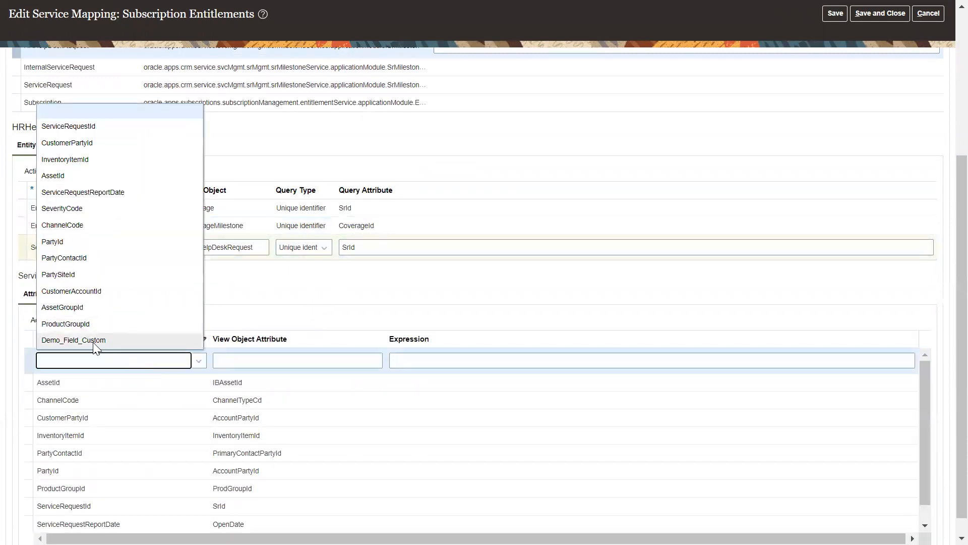
pyautogui.click(121, 340)
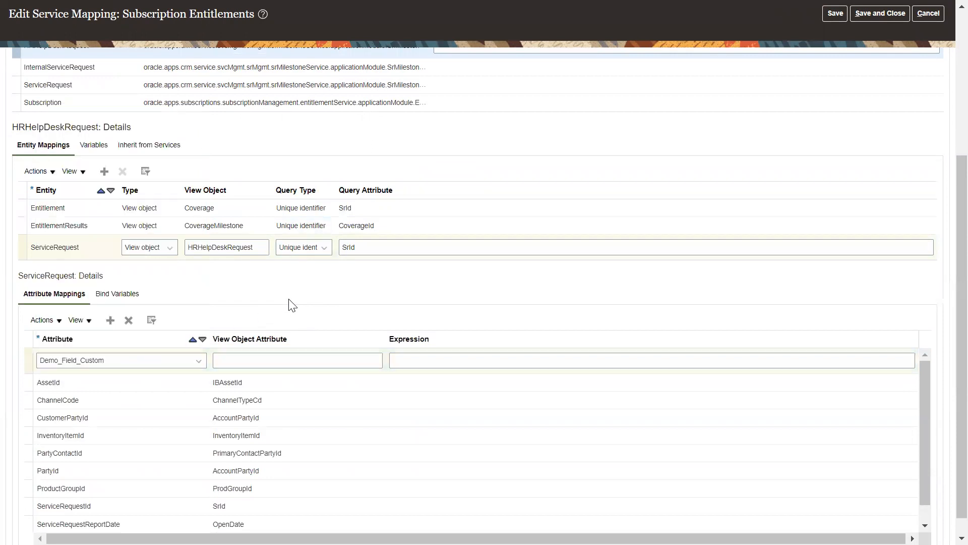
# Step: Map Demo_Field_Custom to the view object attribute ChannelTypeCd_c, reusing the ChannelCode row's value with the suffix _c
pyautogui.click(245, 359)
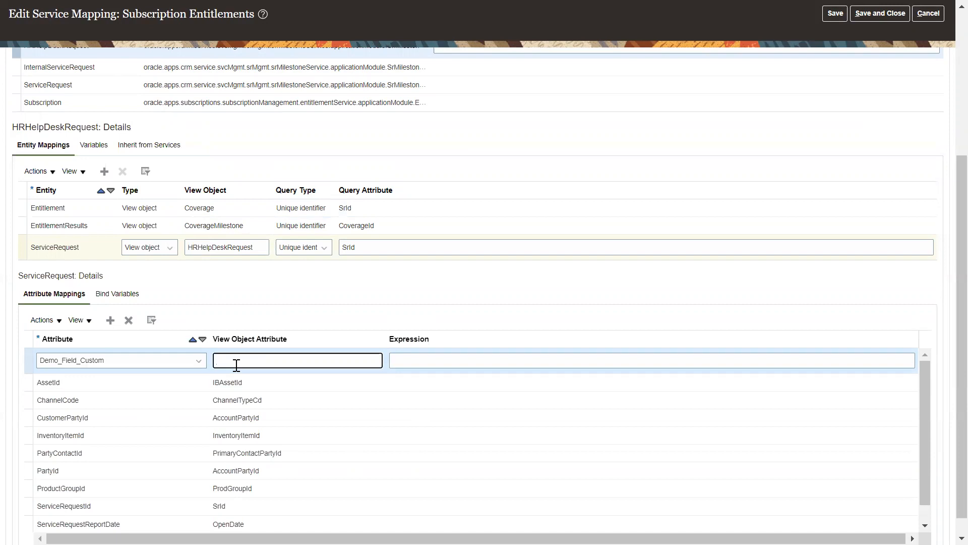
pyautogui.click(250, 470)
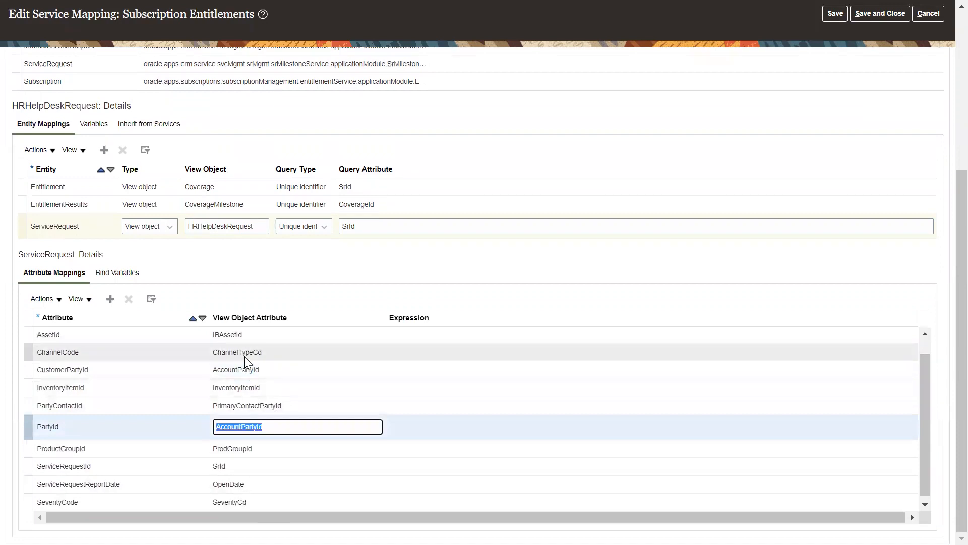
pyautogui.doubleClick(245, 353)
pyautogui.hotkey('ctrl', 'c')
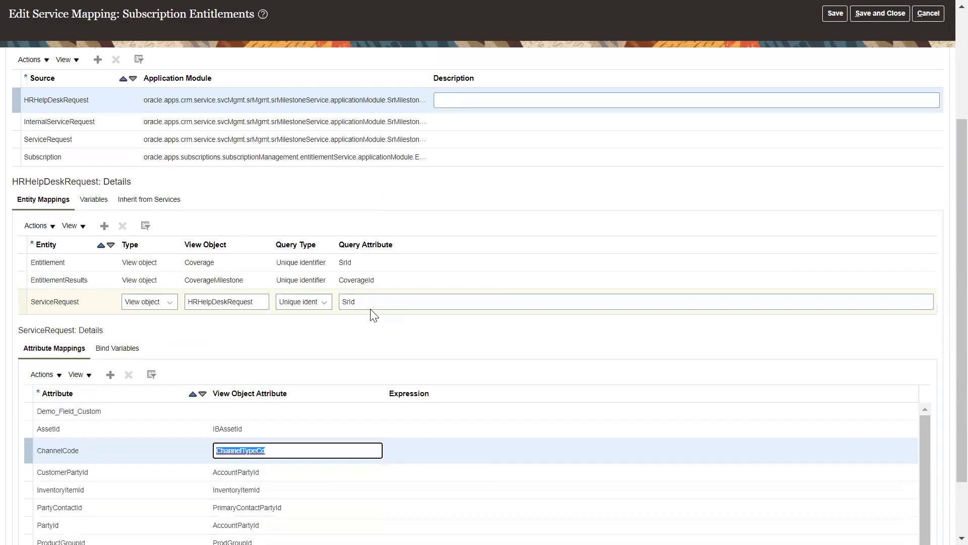
pyautogui.click(239, 411)
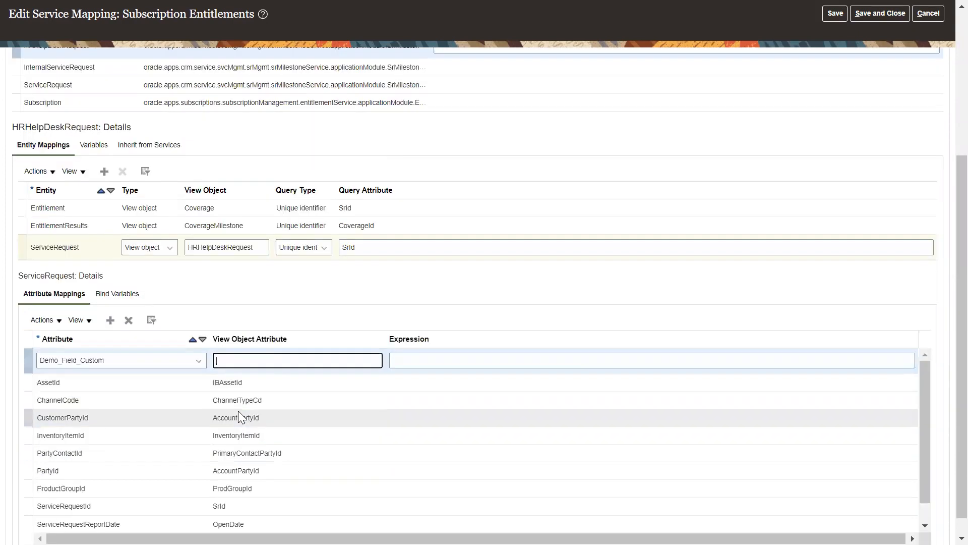
pyautogui.hotkey('ctrl', 'v')
pyautogui.write('_c')
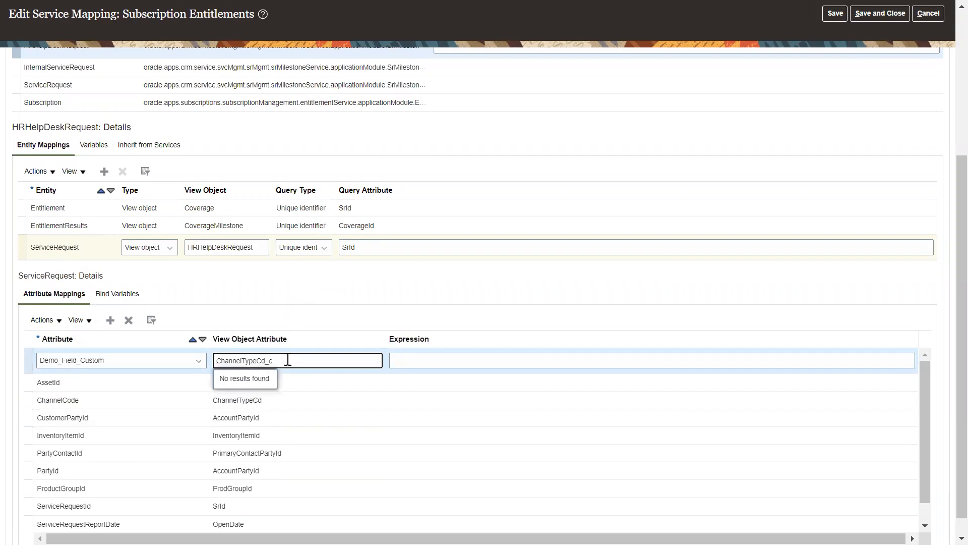
pyautogui.click(331, 294)
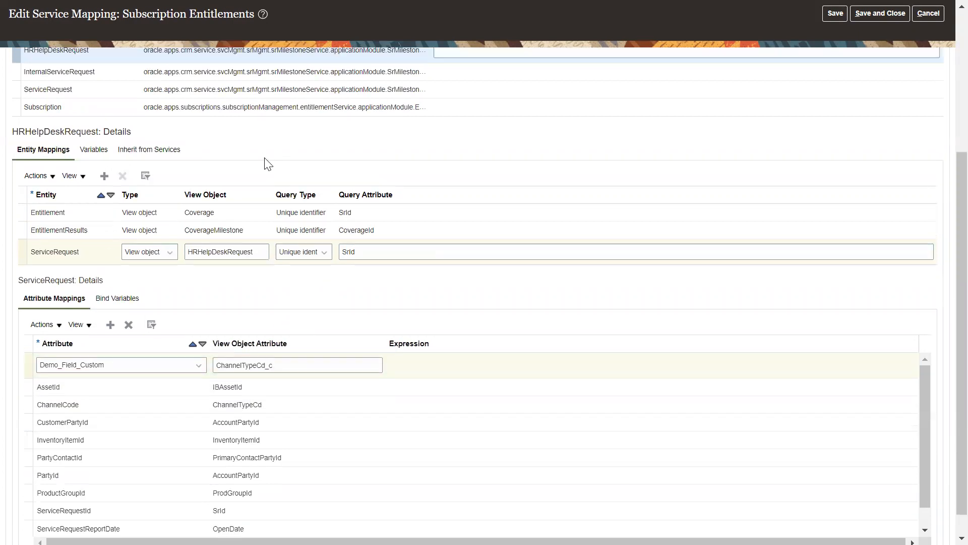
# Step: Look over the GetSubscriptionEntitlements service, then recheck the Demo_Field_Custom mapping in the HRHelpDeskRequest source
pyautogui.scroll(3, 264, 162)
pyautogui.click(92, 133)
pyautogui.scroll(-3, 462, 122)
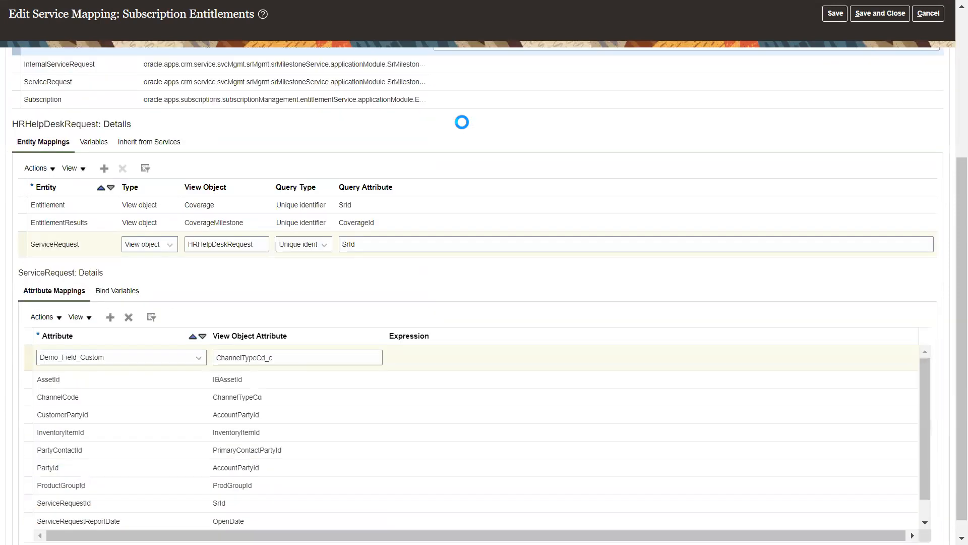
pyautogui.scroll(-1, 335, 309)
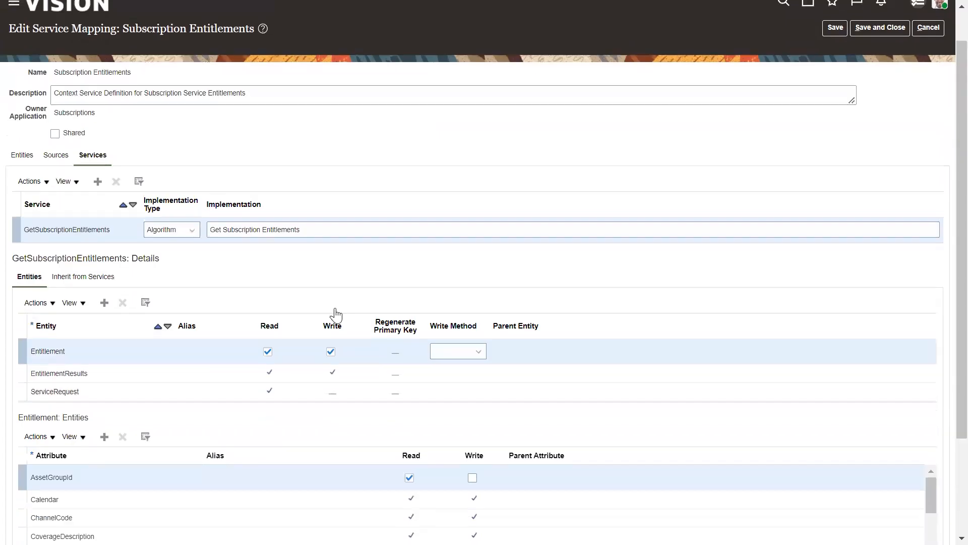
pyautogui.scroll(-2, 302, 343)
pyautogui.scroll(5, 231, 320)
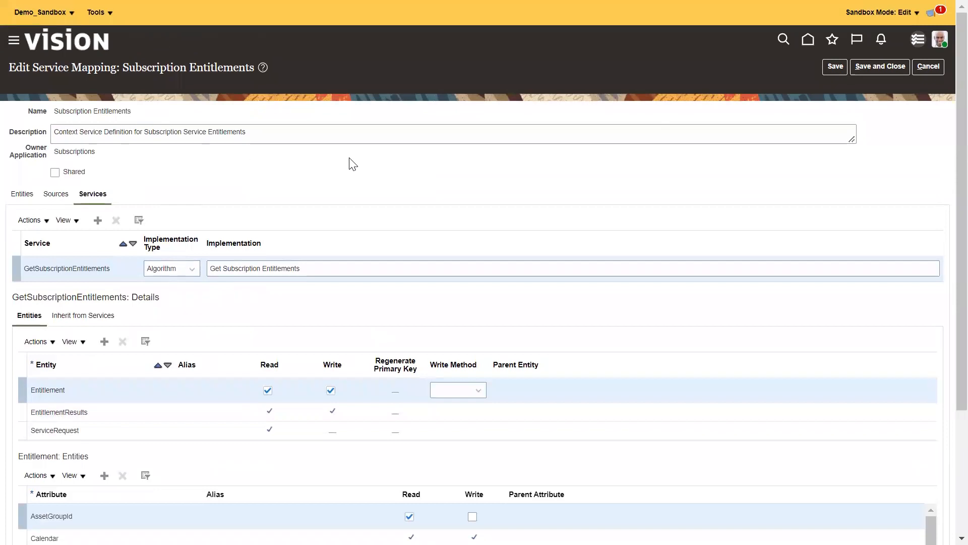
pyautogui.click(56, 195)
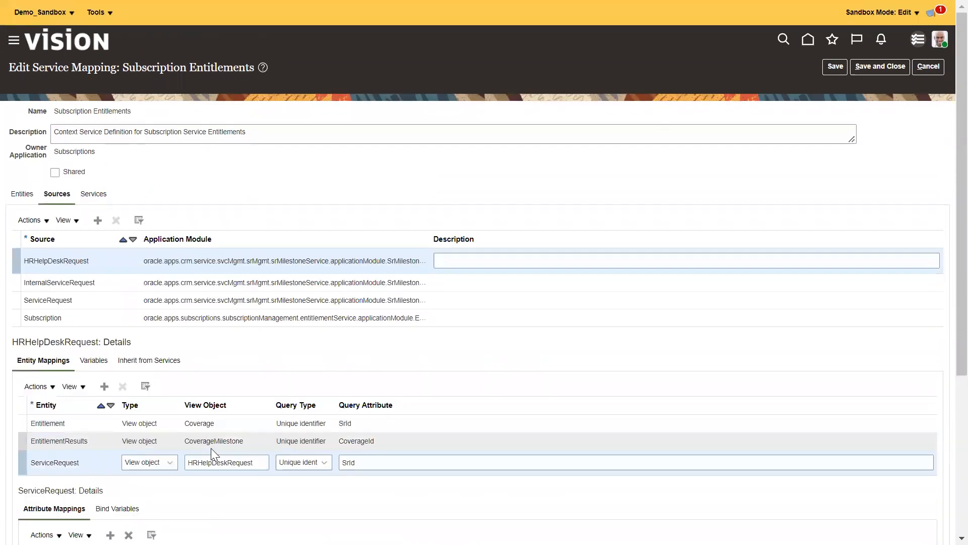
pyautogui.scroll(-5, 266, 440)
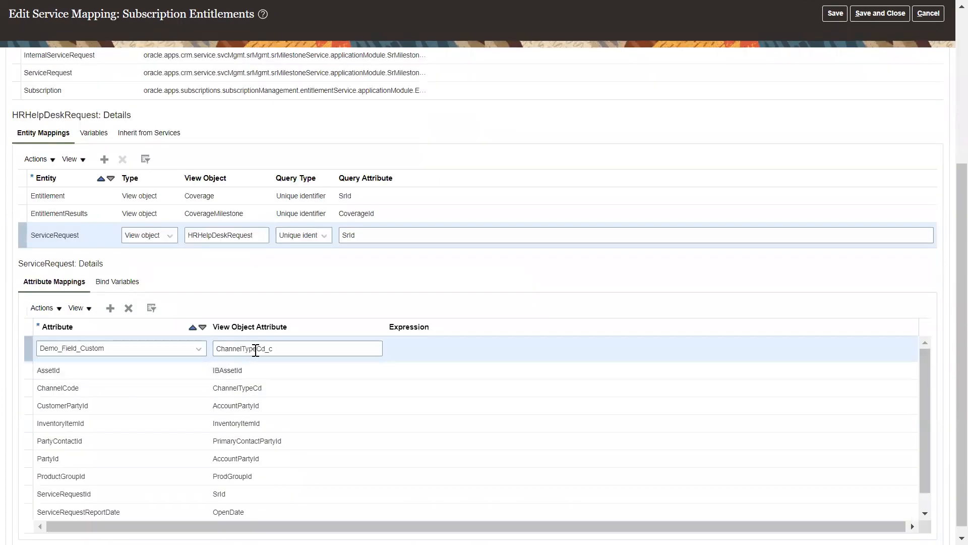
pyautogui.scroll(3, 302, 296)
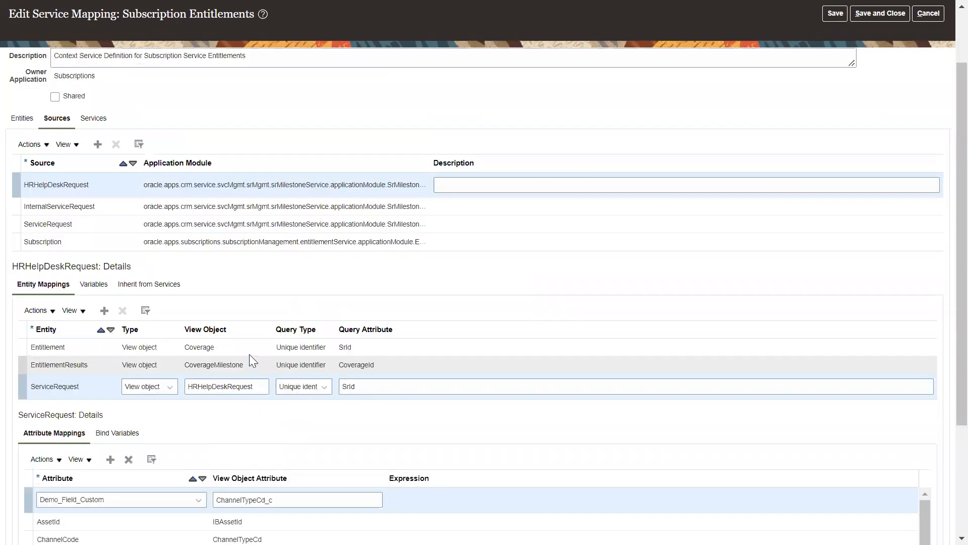
pyautogui.scroll(2, 168, 272)
# Step: Add Demo_Field_Custom to the ServiceRequest entity of the GetSubscriptionEntitlements service, with read access enabled and write access disabled
pyautogui.click(89, 197)
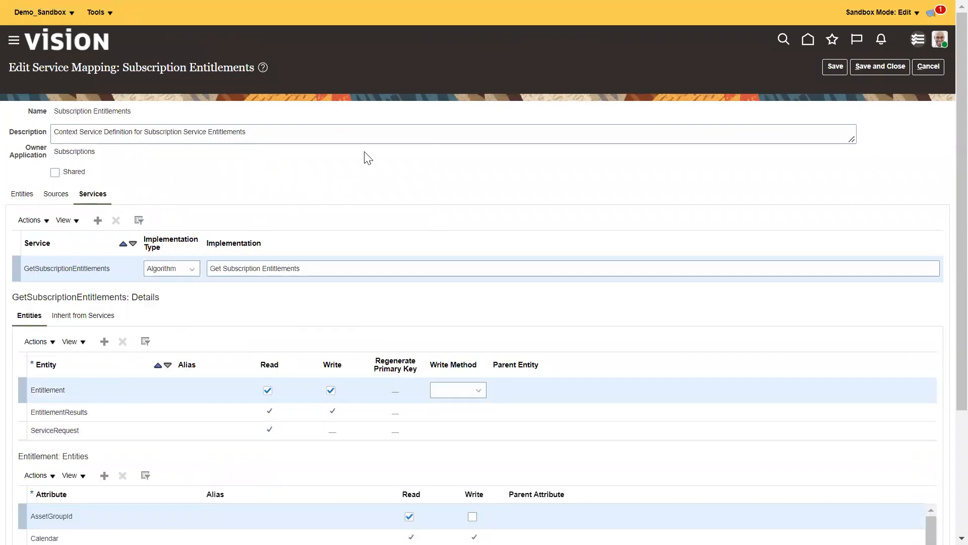
pyautogui.scroll(-3, 353, 167)
pyautogui.click(327, 223)
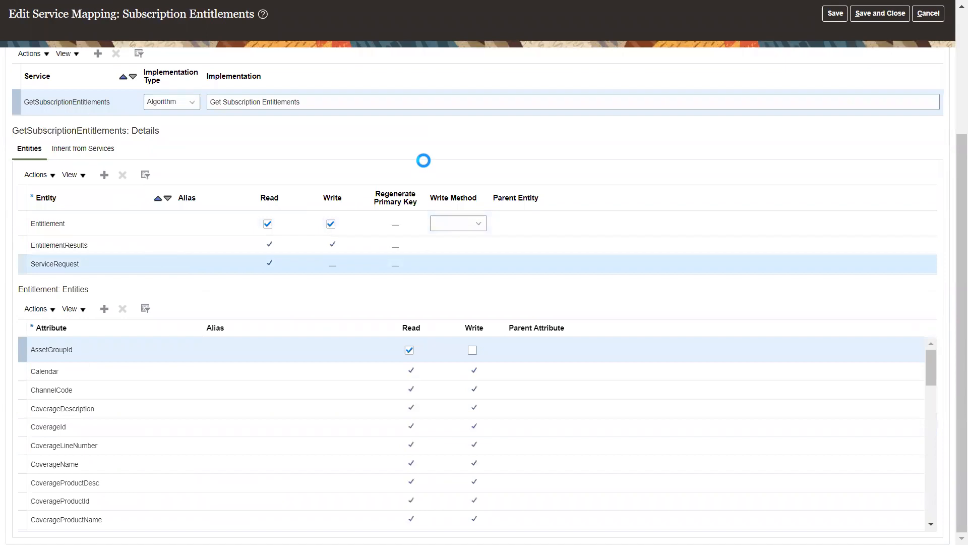
pyautogui.scroll(1, 232, 182)
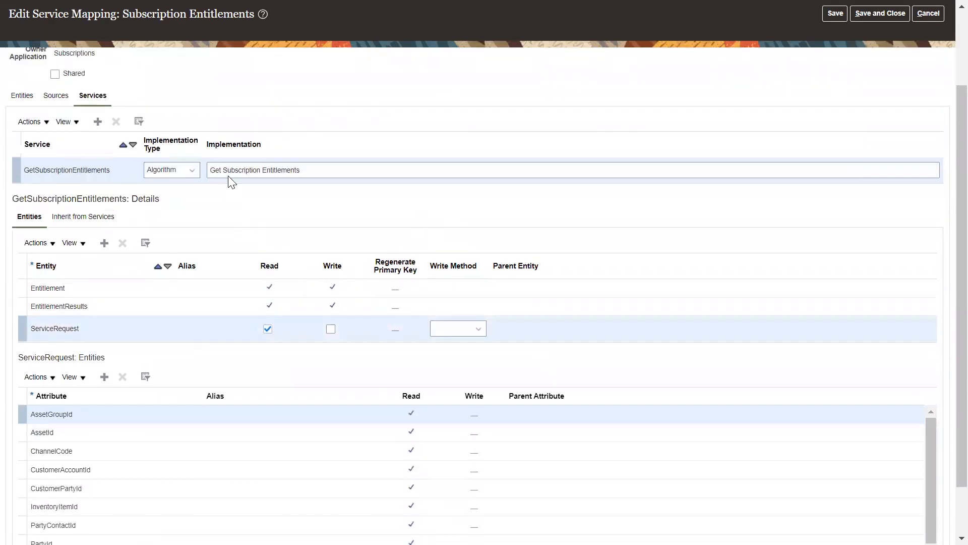
pyautogui.scroll(-1, 124, 309)
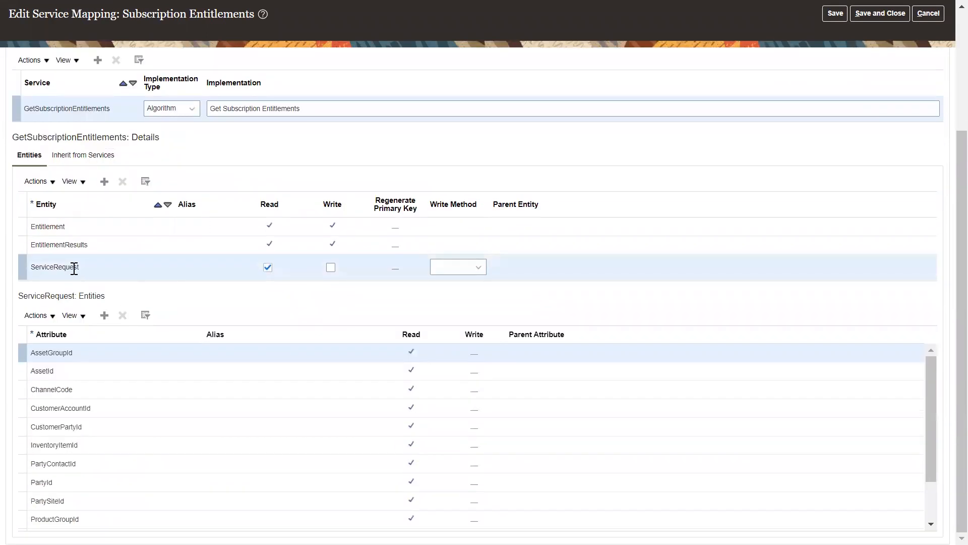
pyautogui.click(104, 316)
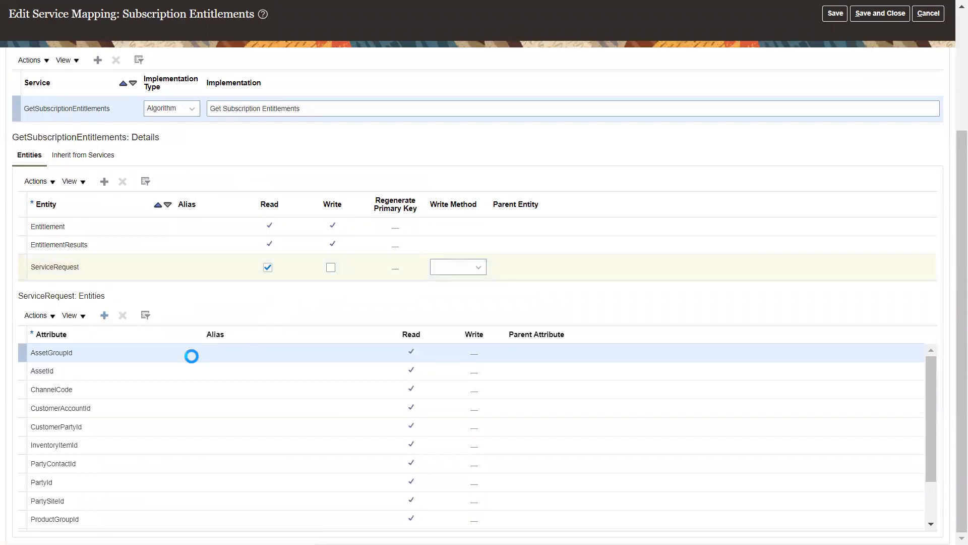
pyautogui.click(132, 355)
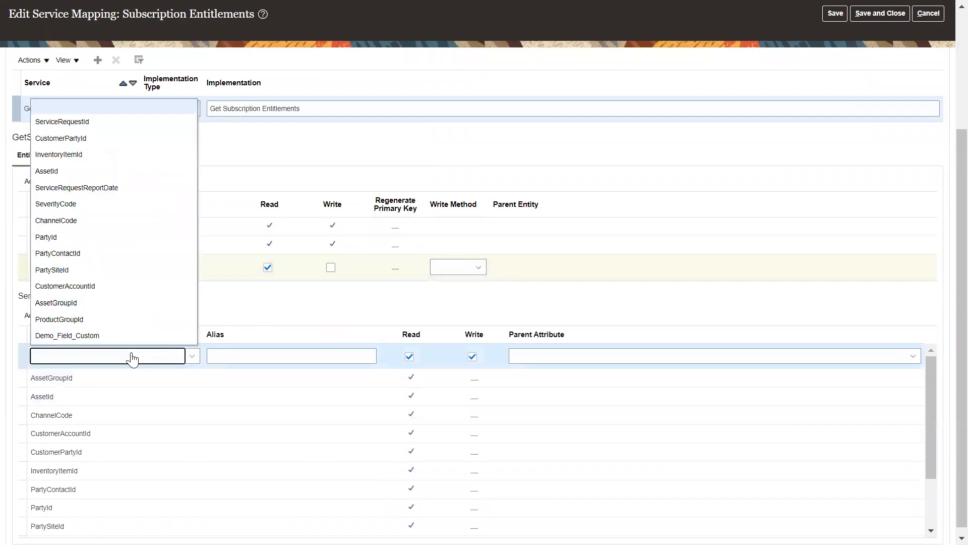
pyautogui.click(104, 337)
pyautogui.click(214, 311)
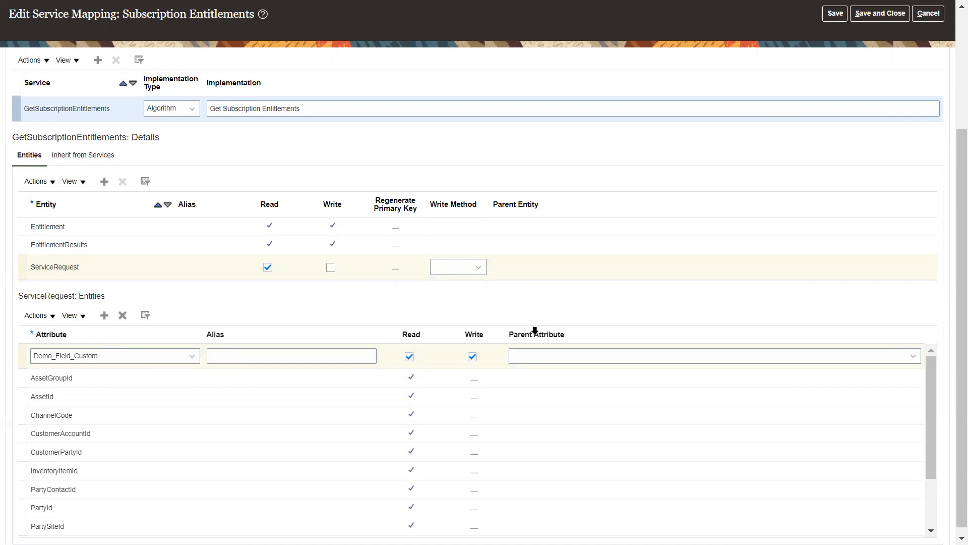
pyautogui.click(473, 357)
pyautogui.scroll(5, 486, 315)
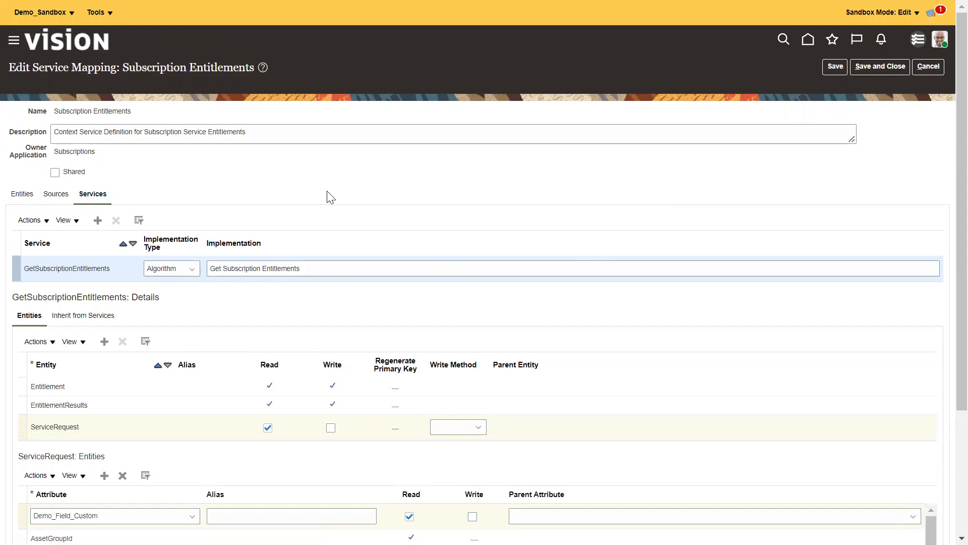
# Step: Review the Demo_Field_Custom entry in the GetSubscriptionEntitlements service and its view object attribute mapping in the HRHelpDeskRequest source
pyautogui.scroll(-1, 299, 200)
pyautogui.scroll(1, 728, 157)
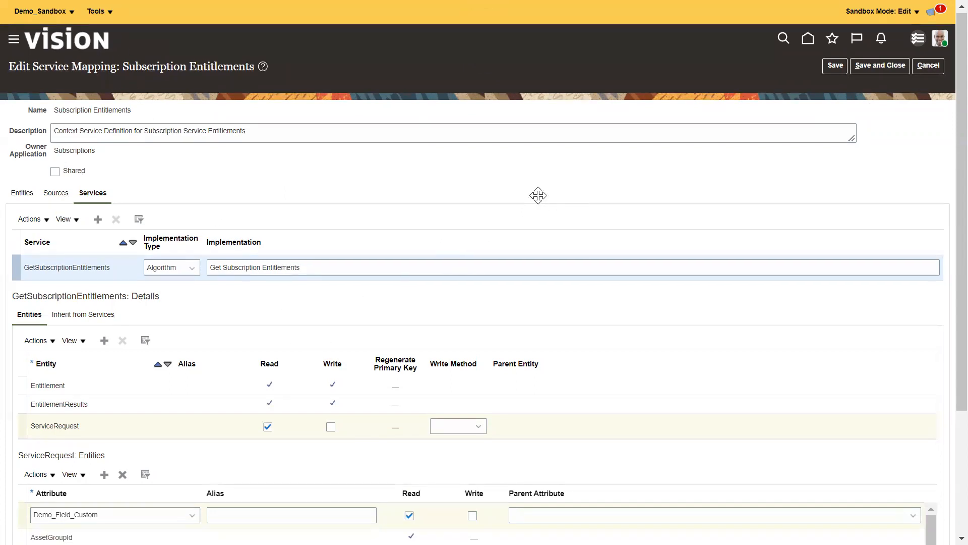
pyautogui.scroll(-3, 156, 372)
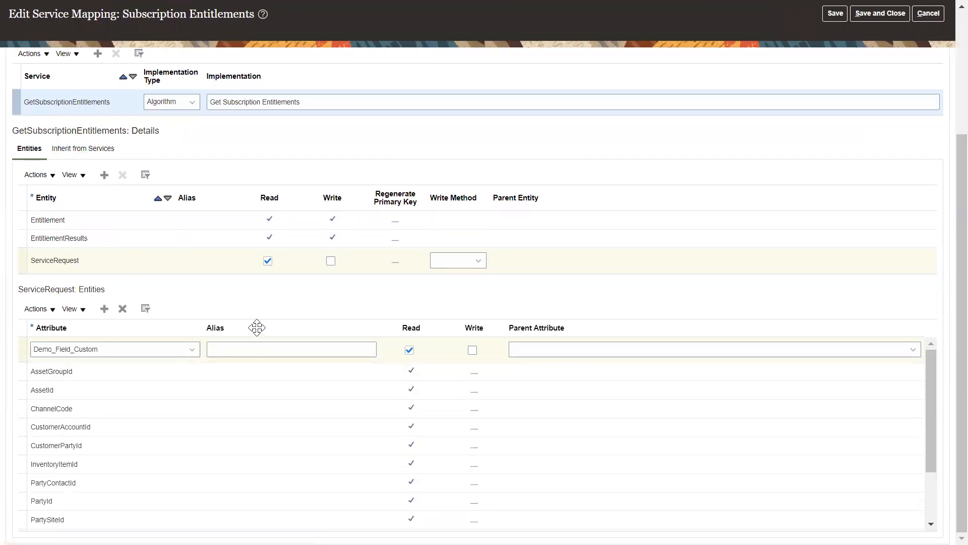
pyautogui.scroll(3, 141, 124)
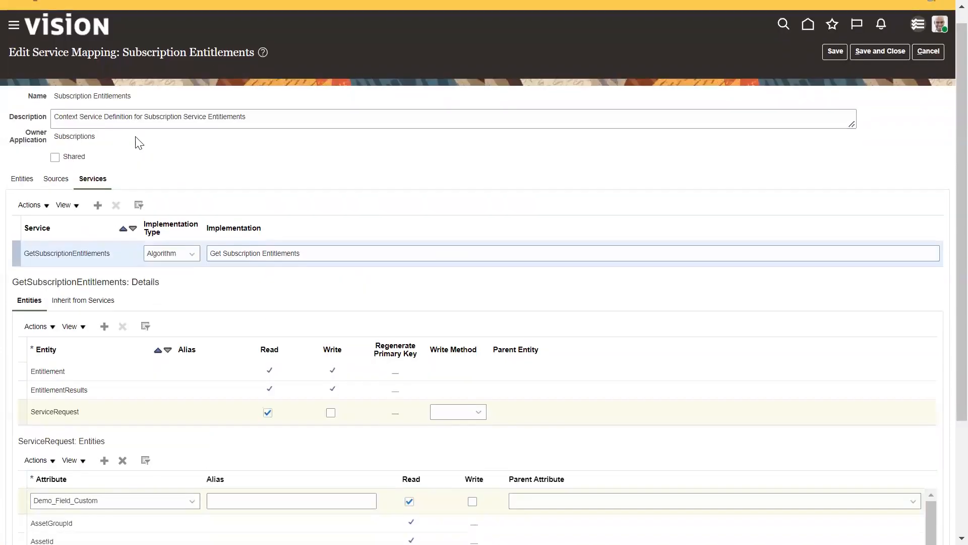
pyautogui.click(54, 178)
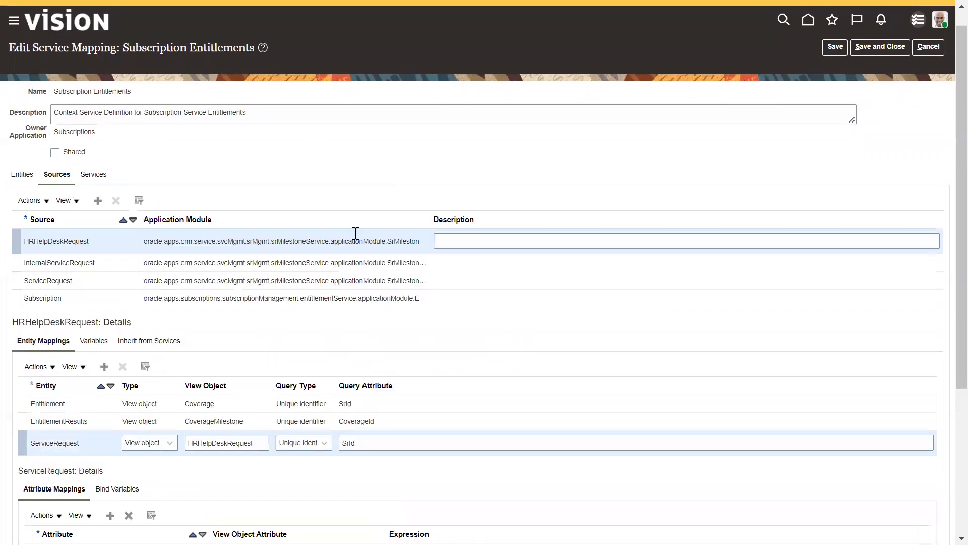
pyautogui.scroll(-5, 354, 231)
pyautogui.click(254, 339)
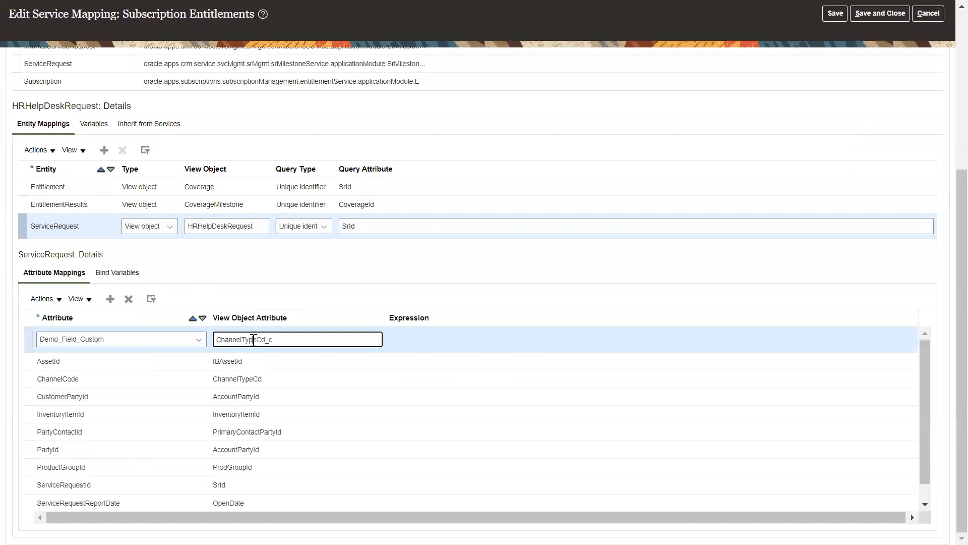
pyautogui.doubleClick(297, 343)
pyautogui.scroll(3, 237, 253)
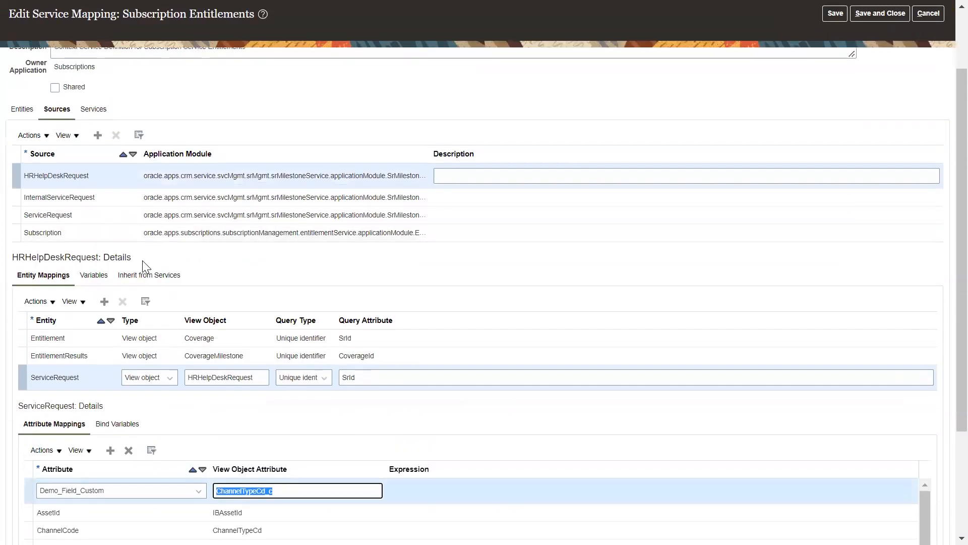
pyautogui.scroll(-3, 142, 264)
pyautogui.scroll(5, 551, 181)
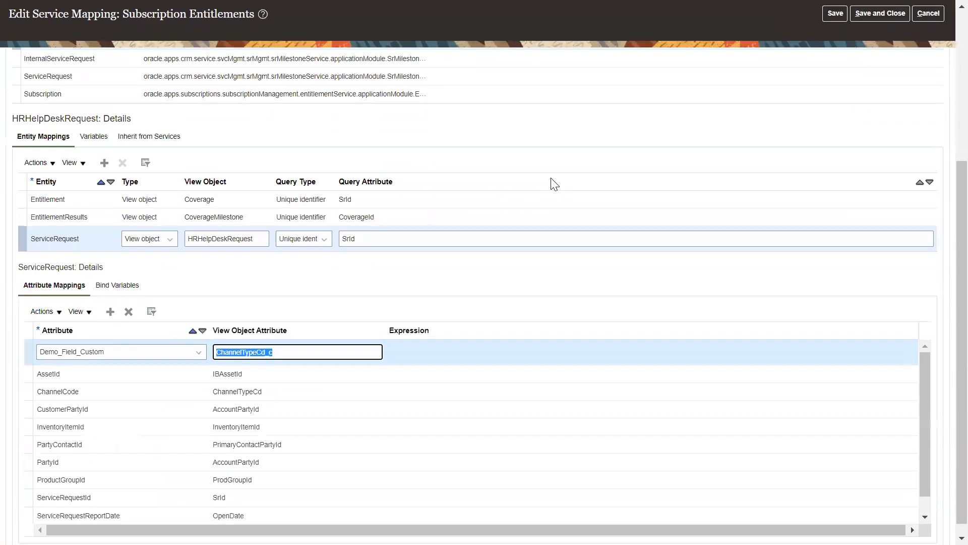
# Step: Cancel editing the Subscription Entitlements service mapping and open Application Composer
pyautogui.click(939, 67)
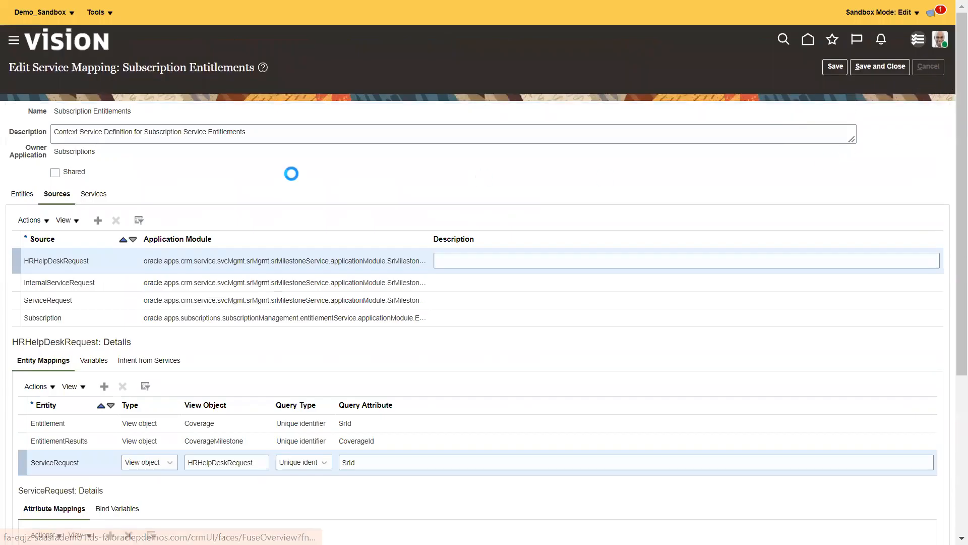
pyautogui.click(85, 14)
pyautogui.click(110, 33)
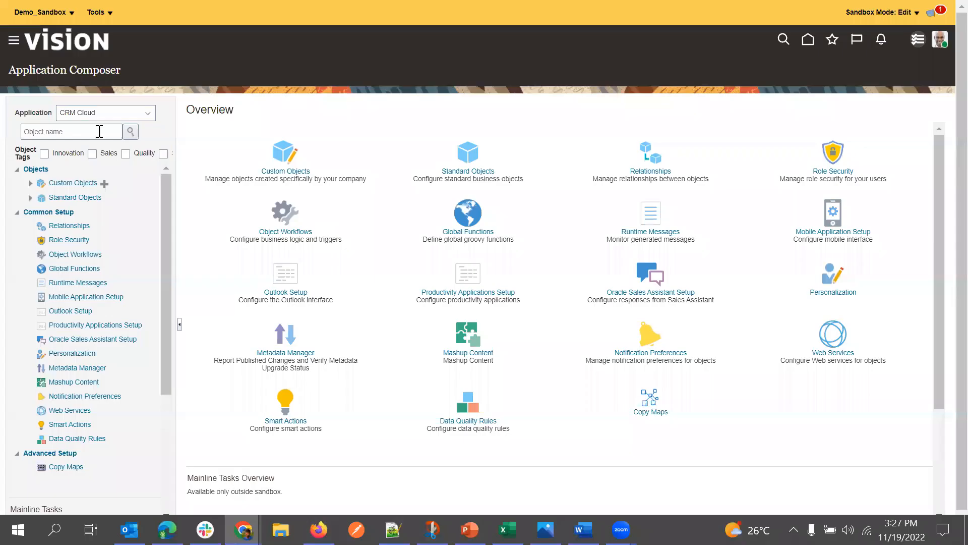
# Step: Search the objects for Ser and open the fields of the Service Request standard object
pyautogui.click(100, 131)
pyautogui.write('ser')
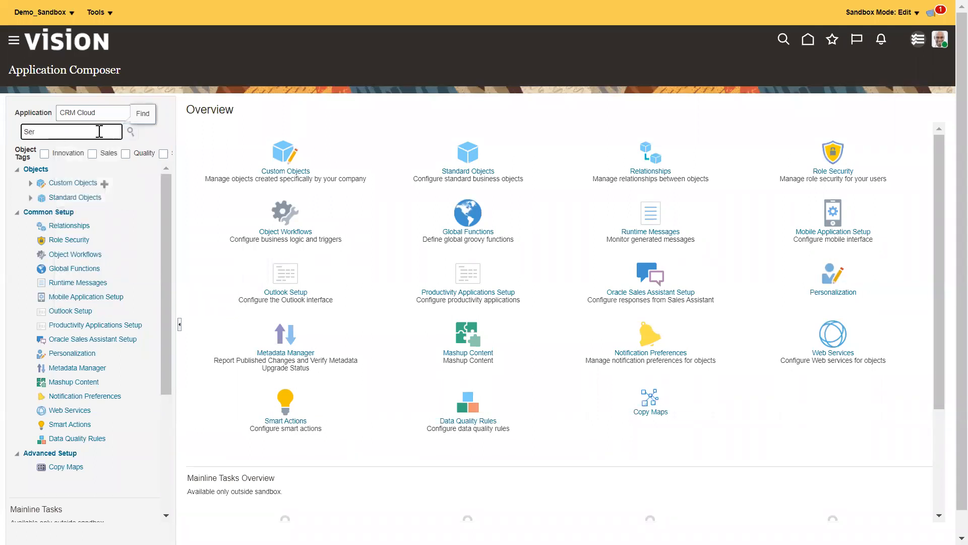
pyautogui.press('Return')
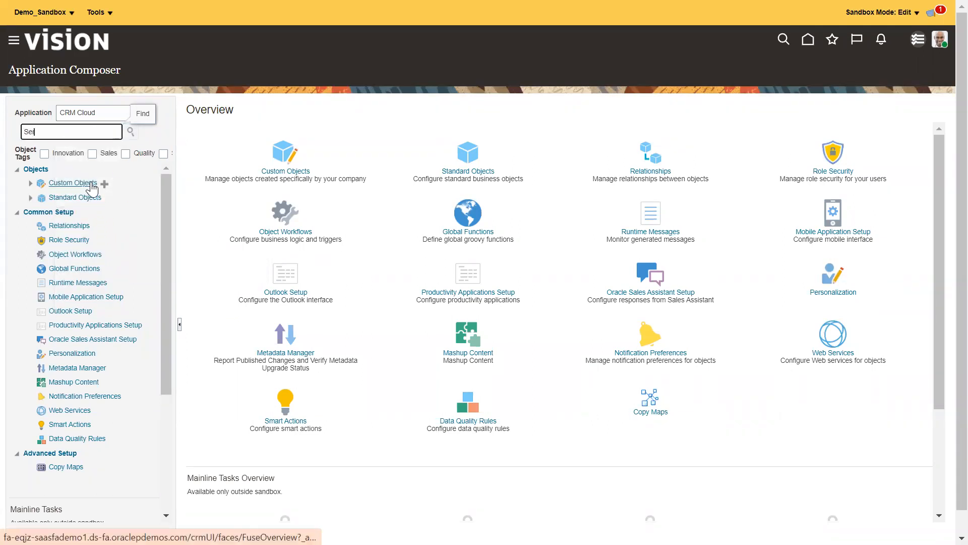
pyautogui.scroll(-1, 100, 188)
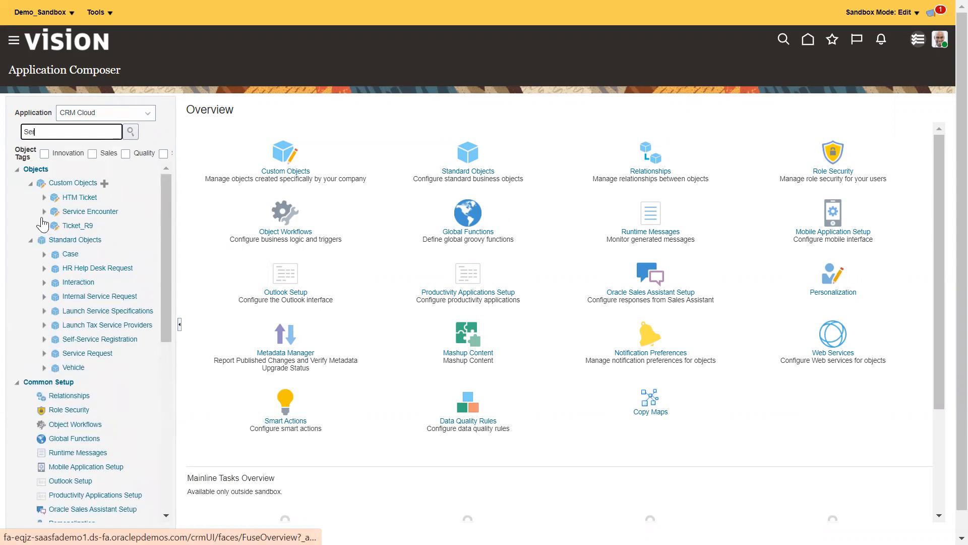
pyautogui.click(43, 212)
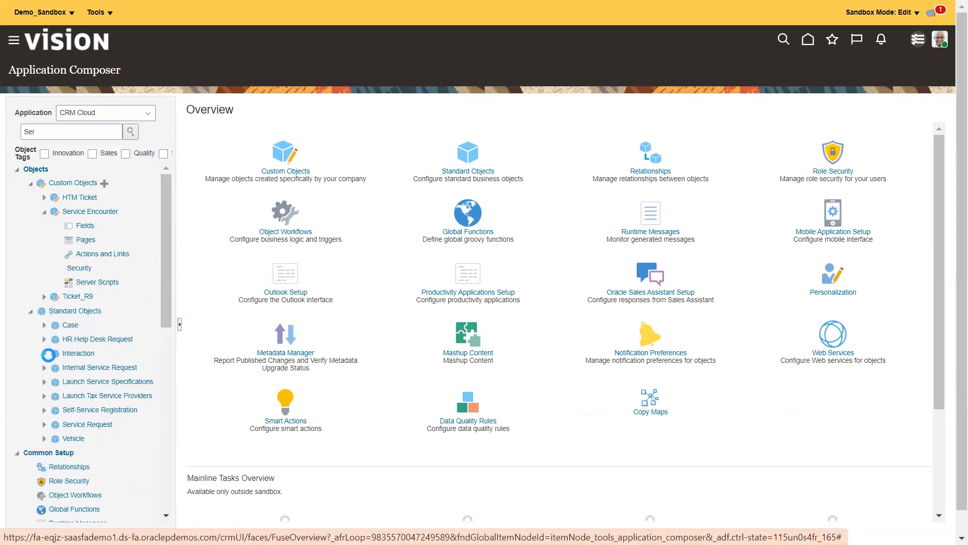
pyautogui.click(43, 425)
pyautogui.scroll(-1, 150, 324)
pyautogui.scroll(-2, 150, 324)
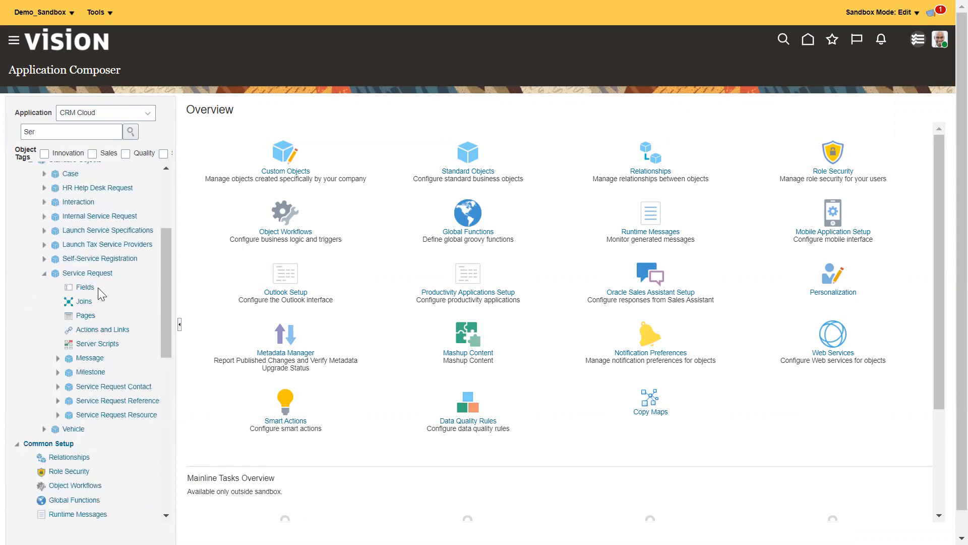
pyautogui.click(84, 287)
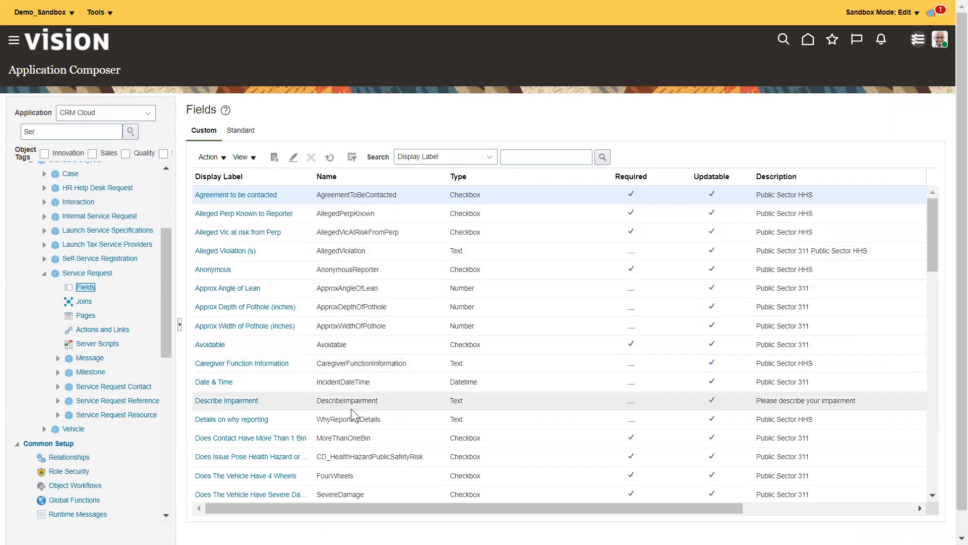
# Step: Look through the Service Request custom fields and select the PaymentMethod field's name text
pyautogui.scroll(-2, 385, 338)
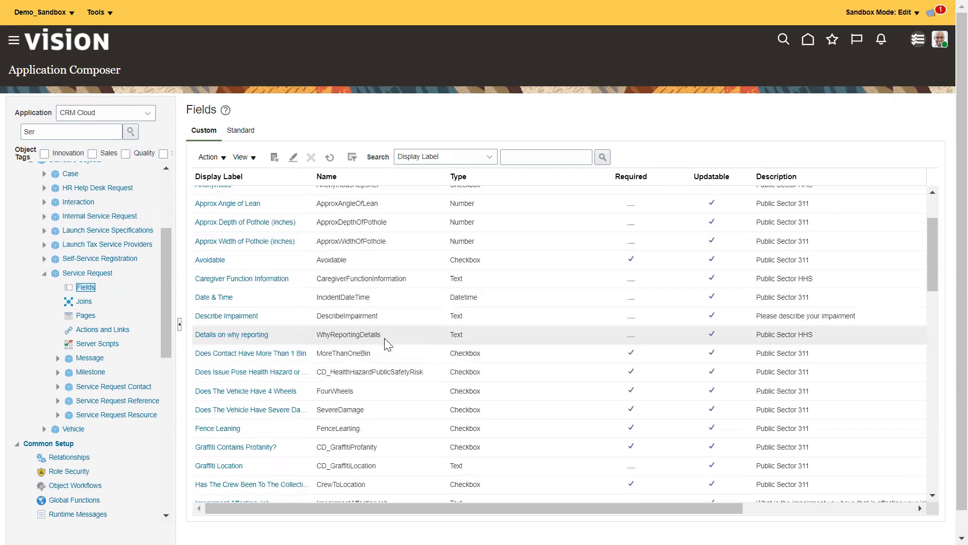
pyautogui.scroll(-3, 360, 396)
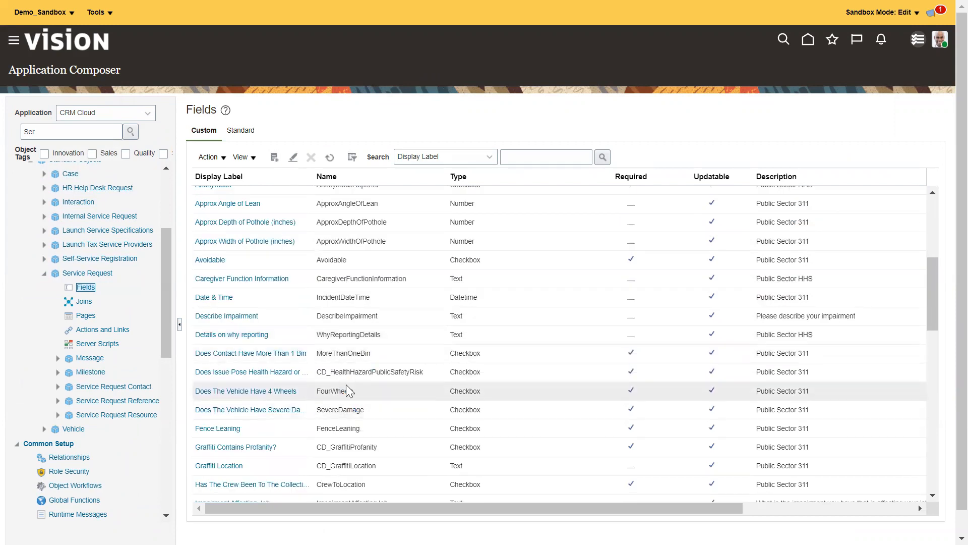
pyautogui.scroll(-5, 351, 390)
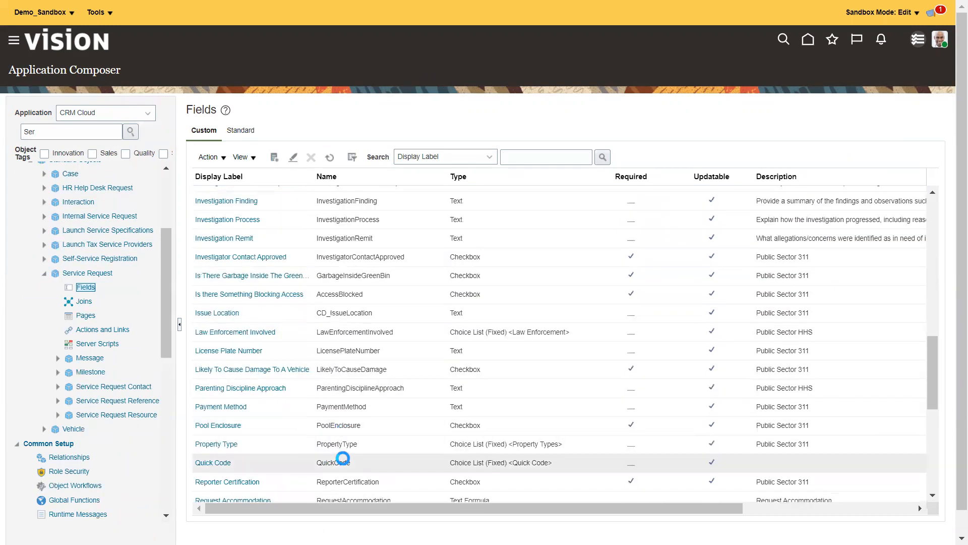
pyautogui.doubleClick(336, 425)
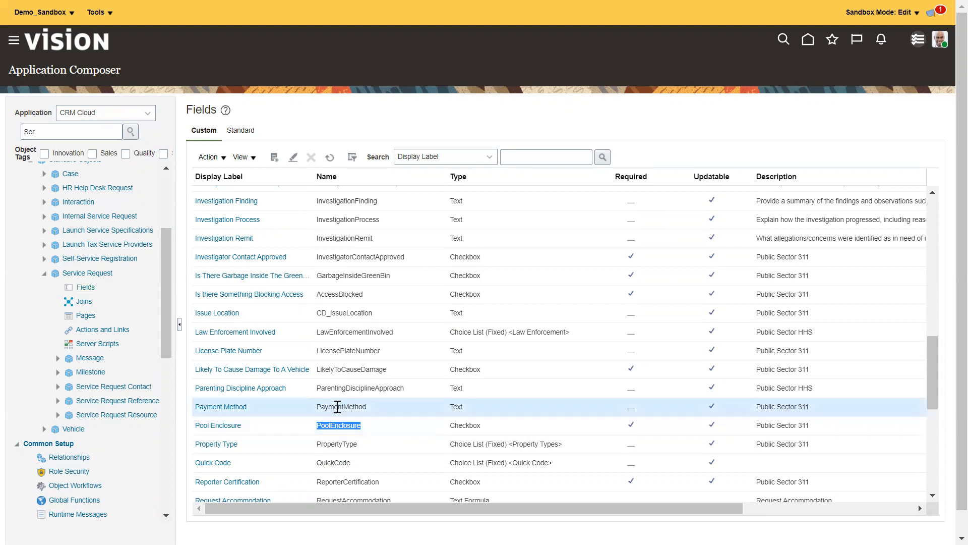
pyautogui.scroll(-3, 340, 405)
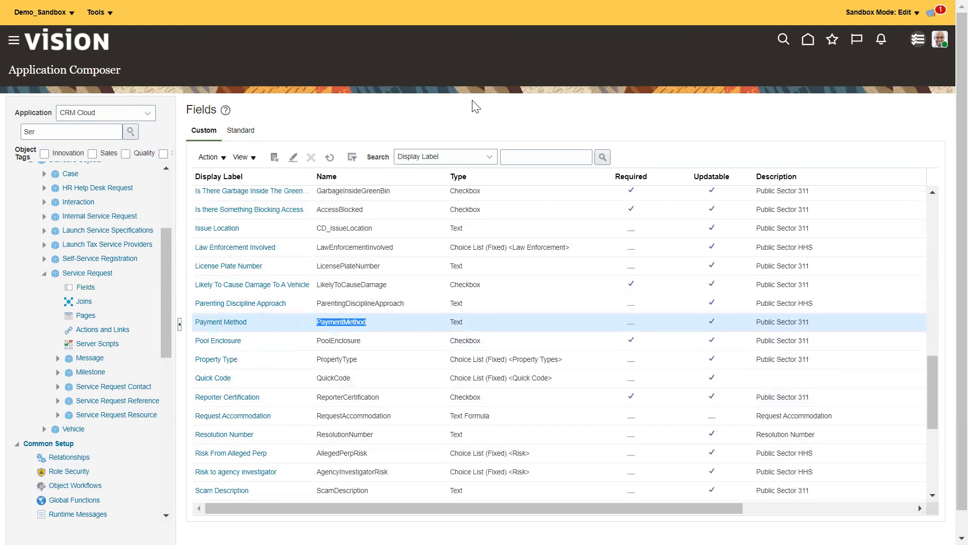
# Step: Return to the subscription configuration and open the Subscription Entitlements service mapping for editing
pyautogui.click(14, 40)
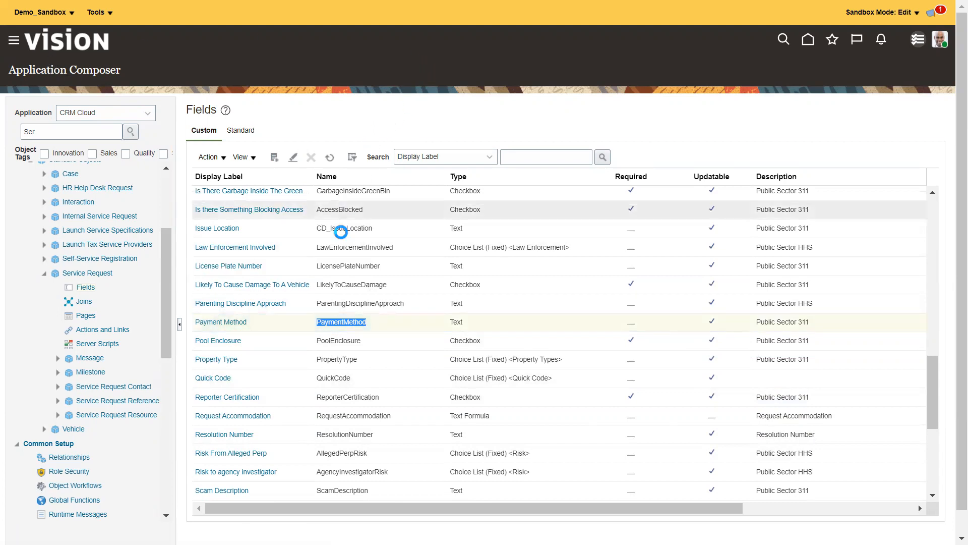
pyautogui.scroll(-5, 192, 353)
pyautogui.scroll(-3, 189, 367)
pyautogui.scroll(5, 86, 298)
pyautogui.click(49, 237)
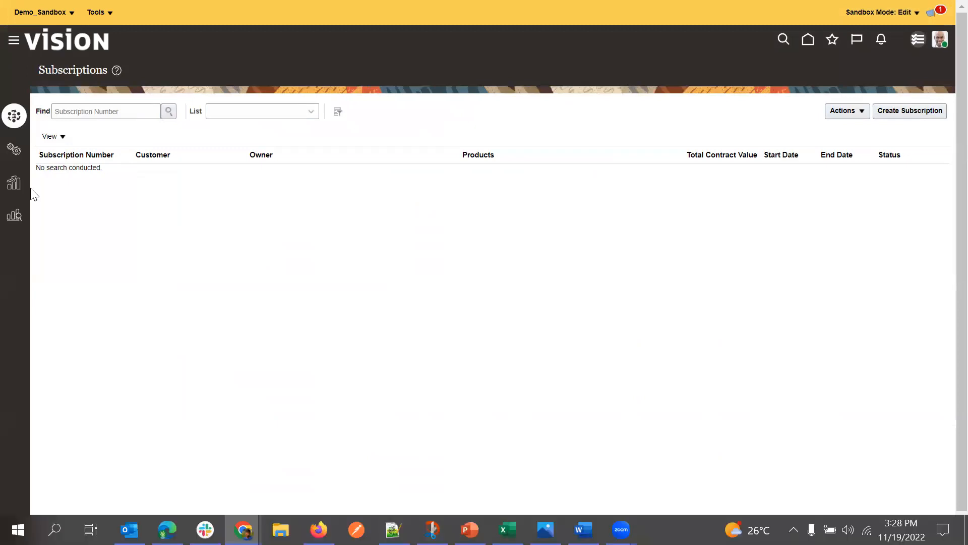
pyautogui.click(13, 149)
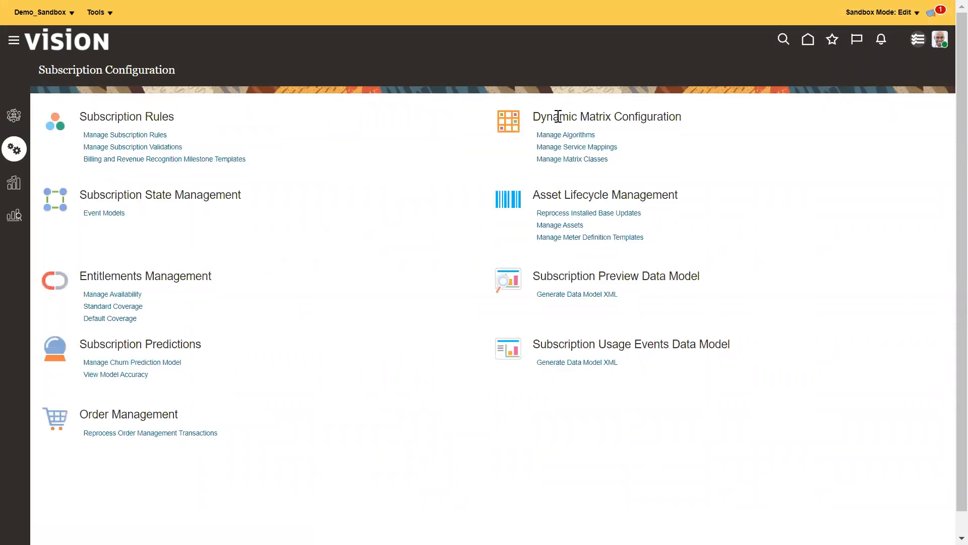
pyautogui.click(570, 147)
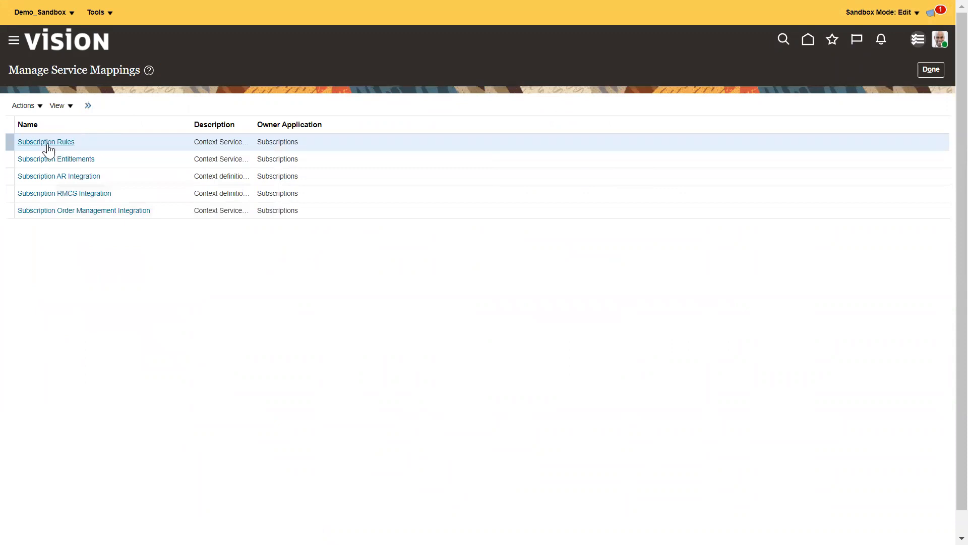
pyautogui.click(52, 160)
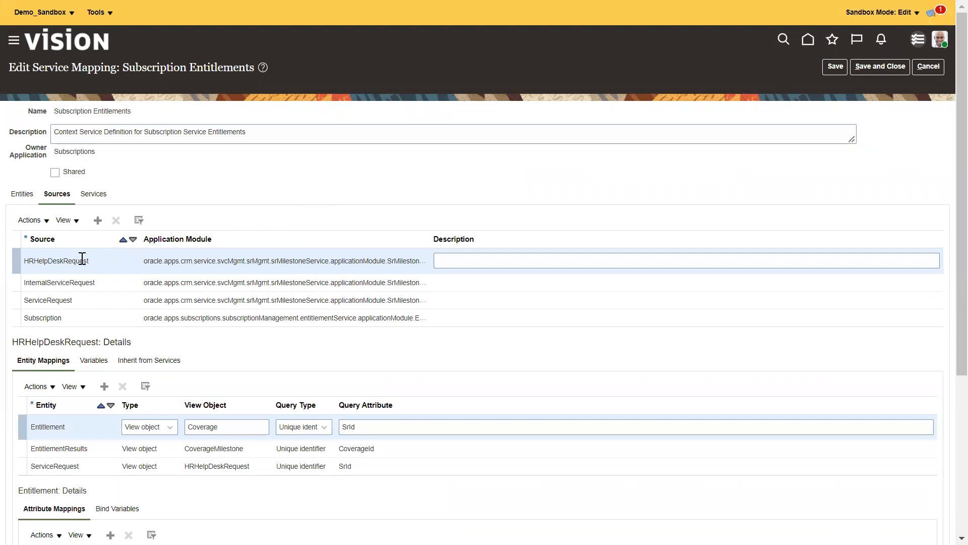
# Step: Add an attribute named PaymentMethod_Custom of type String to the ServiceRequest entity of the service mapping
pyautogui.click(76, 301)
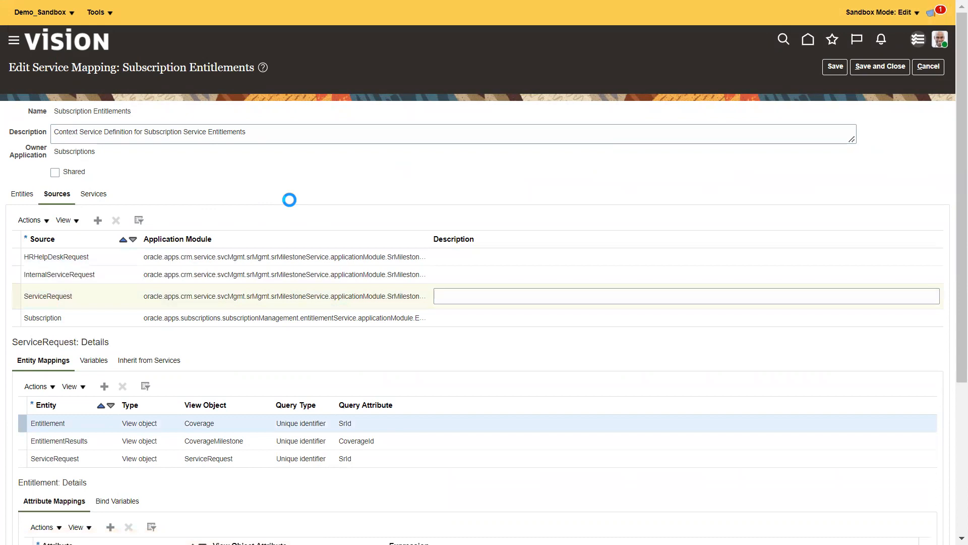
pyautogui.scroll(-1, 252, 227)
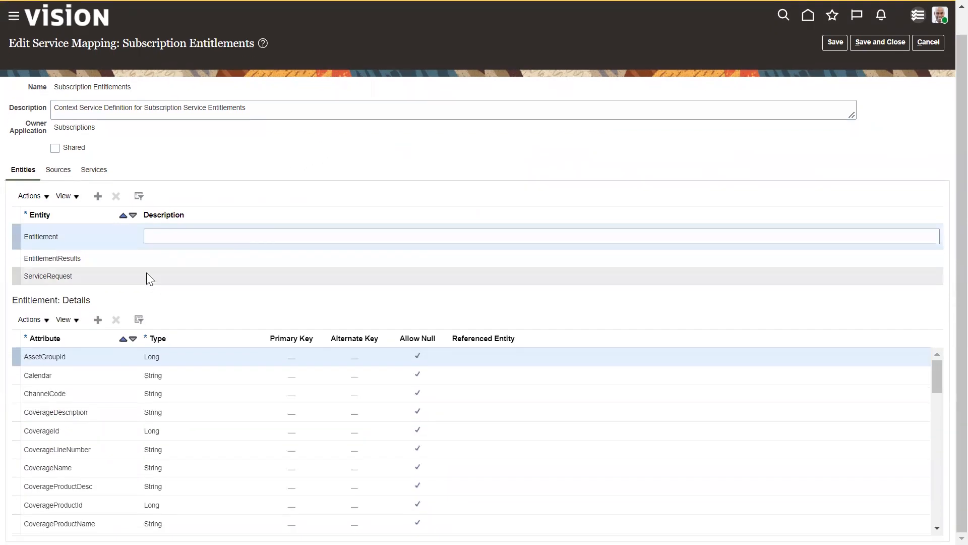
pyautogui.click(147, 275)
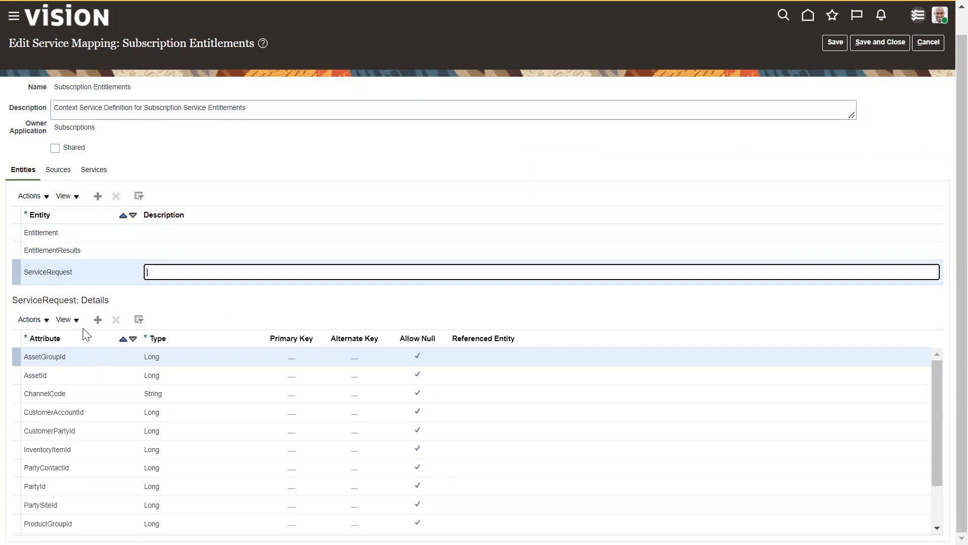
pyautogui.click(98, 319)
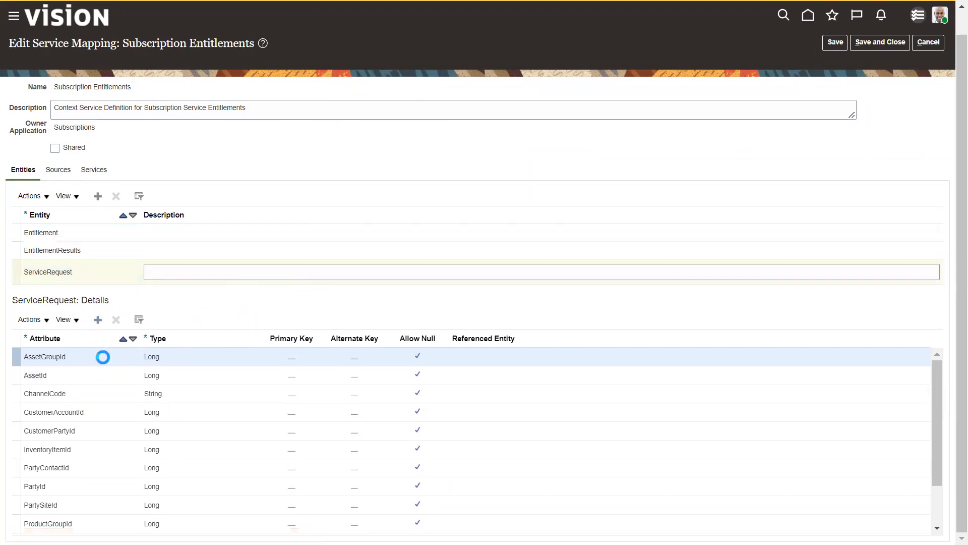
pyautogui.click(69, 356)
pyautogui.write('PaymentMethod_c')
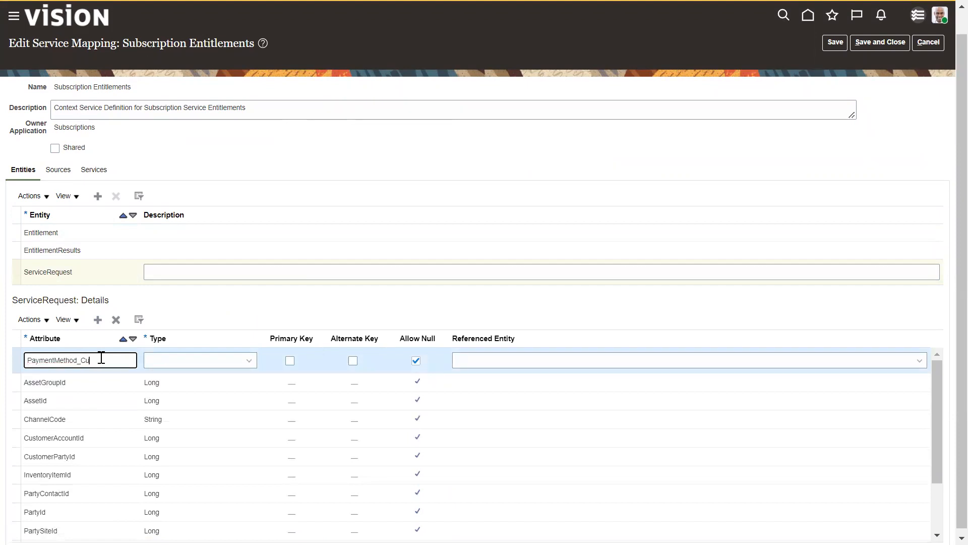
pyautogui.click(193, 361)
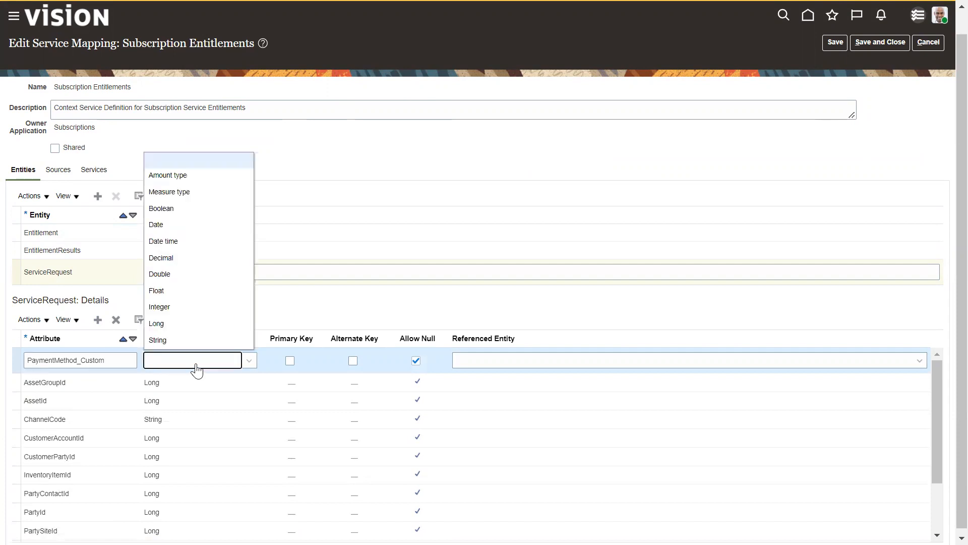
pyautogui.click(195, 339)
pyautogui.click(289, 284)
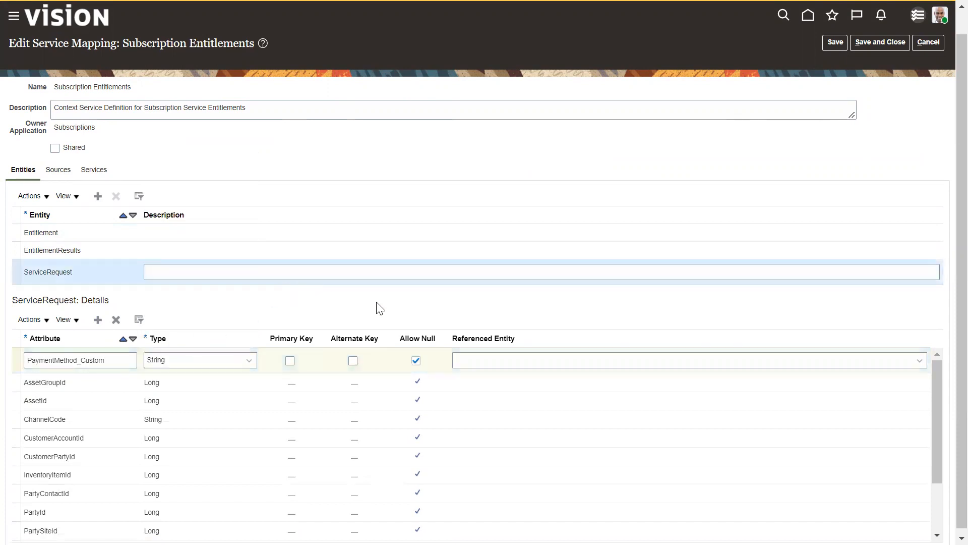
# Step: Show the sources of the service mapping and bring the entity and attribute mappings of the ServiceRequest source into view
pyautogui.click(59, 170)
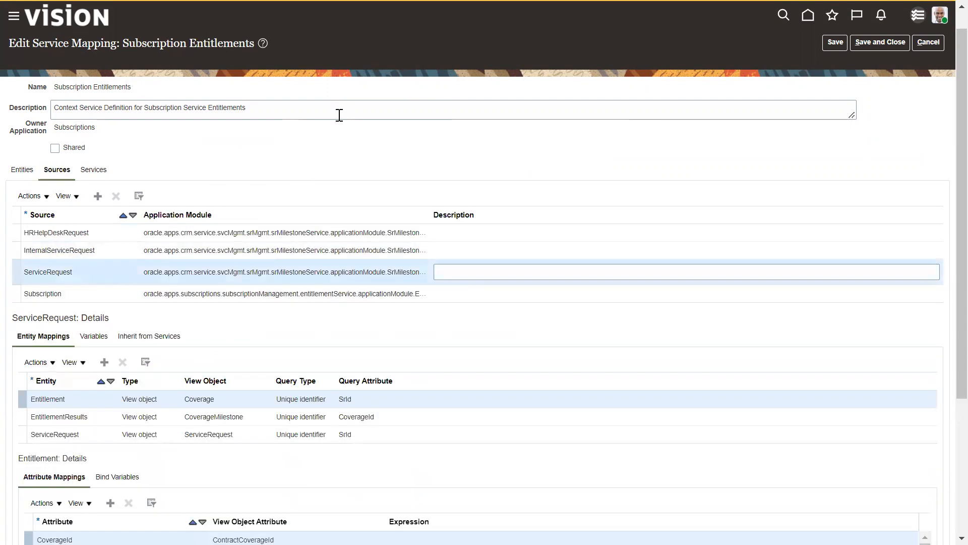
pyautogui.scroll(-2, 193, 276)
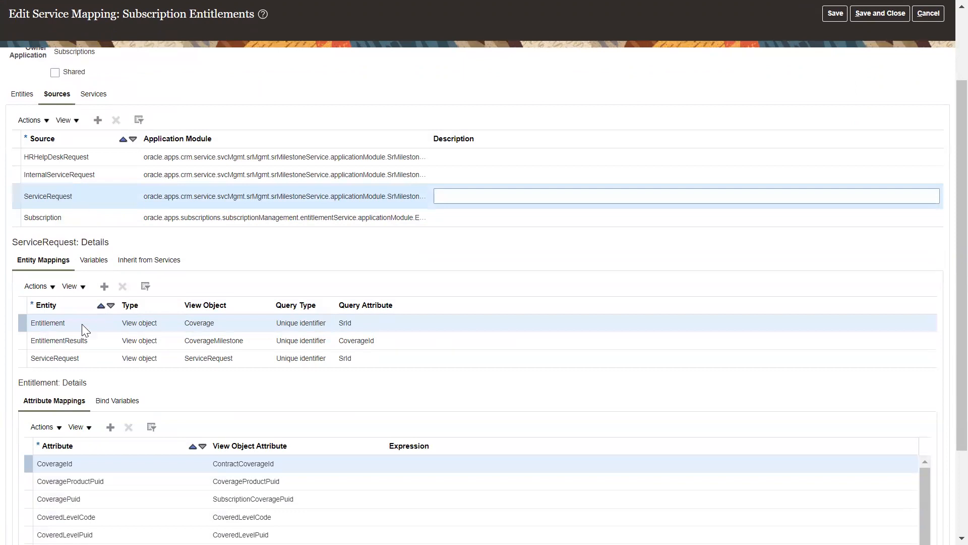
pyautogui.scroll(-3, 162, 406)
pyautogui.click(106, 309)
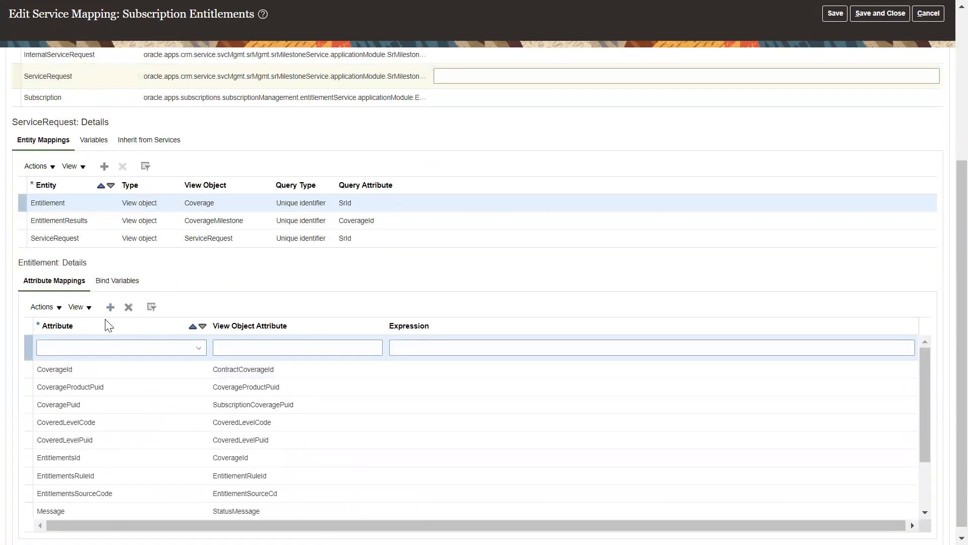
pyautogui.click(108, 351)
pyautogui.scroll(-2, 110, 454)
pyautogui.scroll(-6, 112, 456)
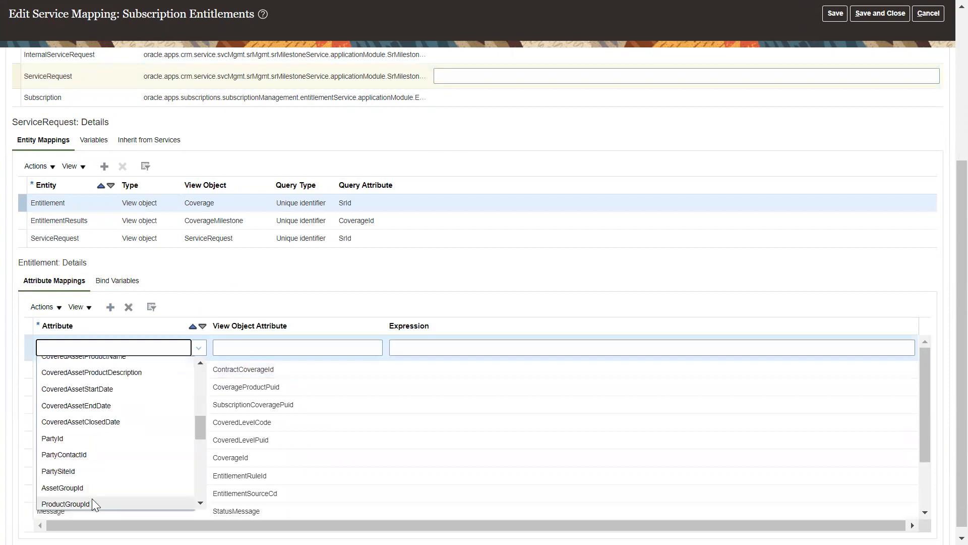
pyautogui.scroll(-2, 114, 494)
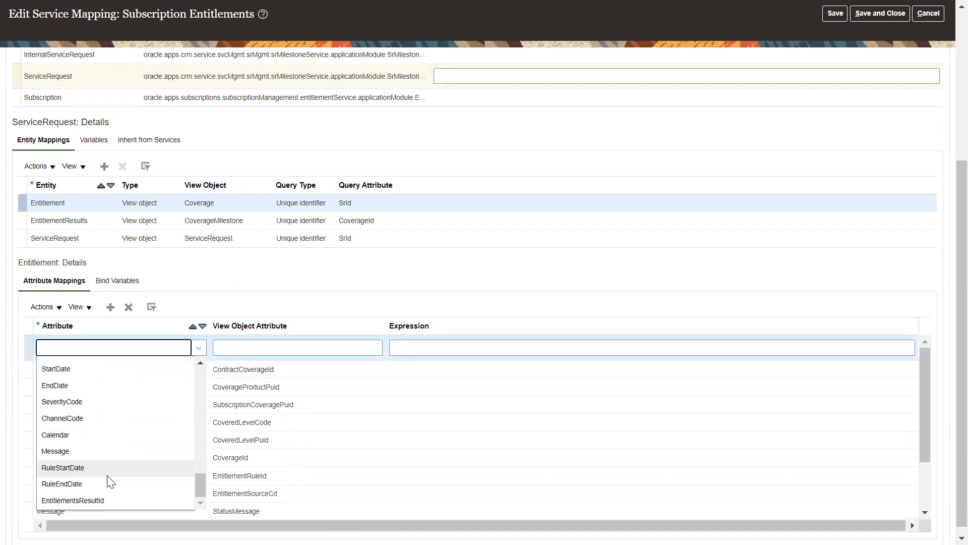
pyautogui.scroll(3, 111, 373)
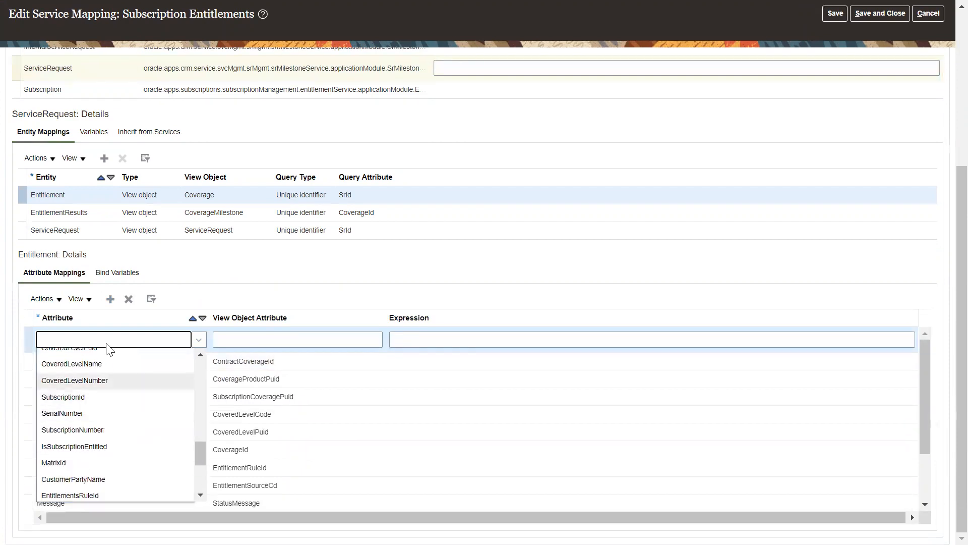
pyautogui.click(117, 219)
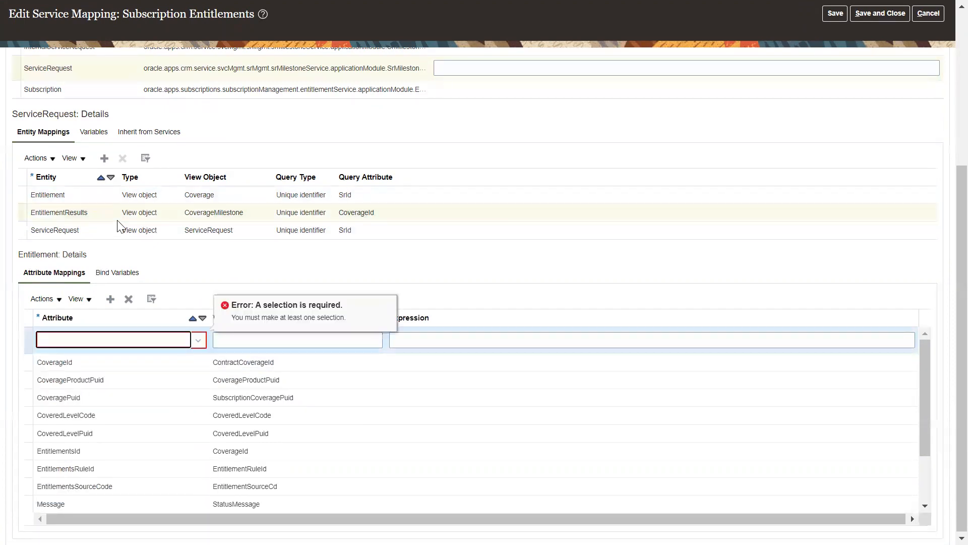
pyautogui.click(392, 339)
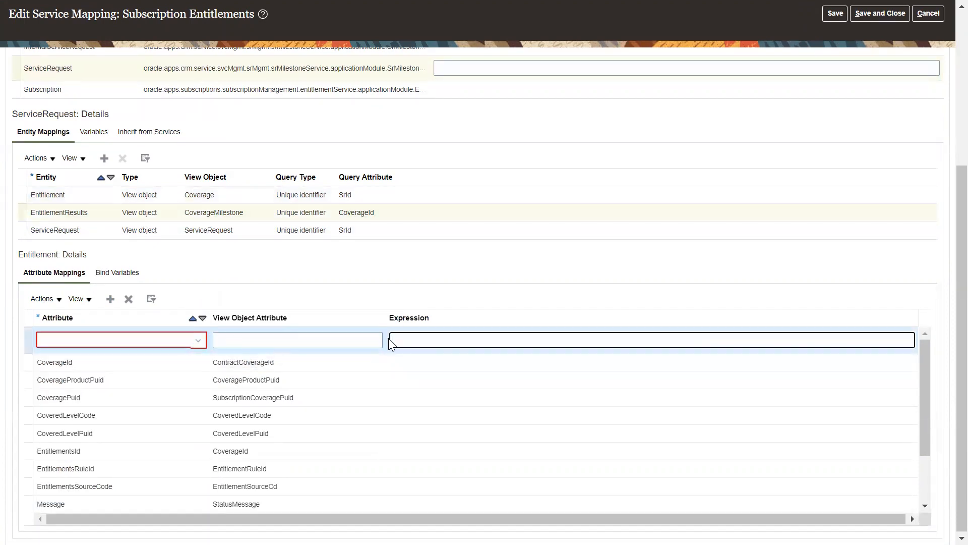
pyautogui.click(130, 299)
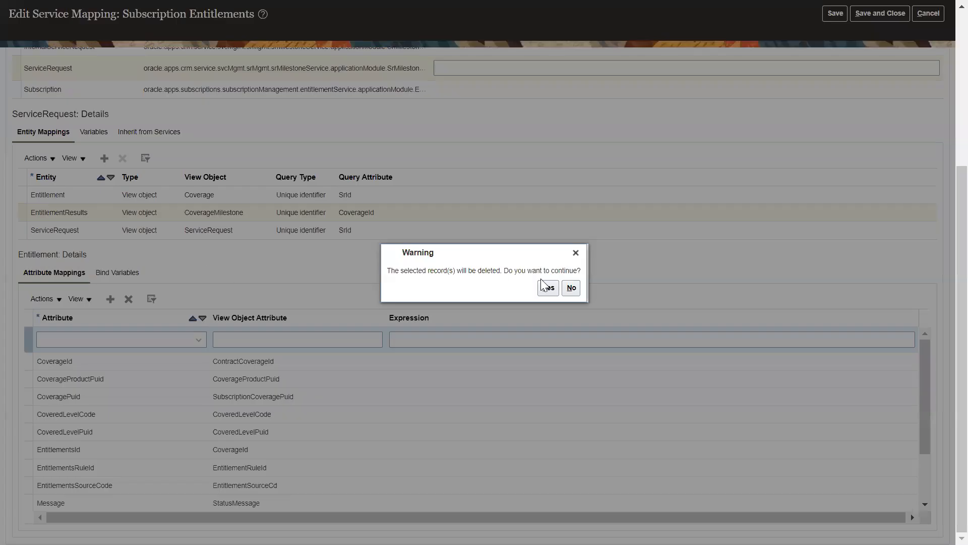
pyautogui.click(545, 287)
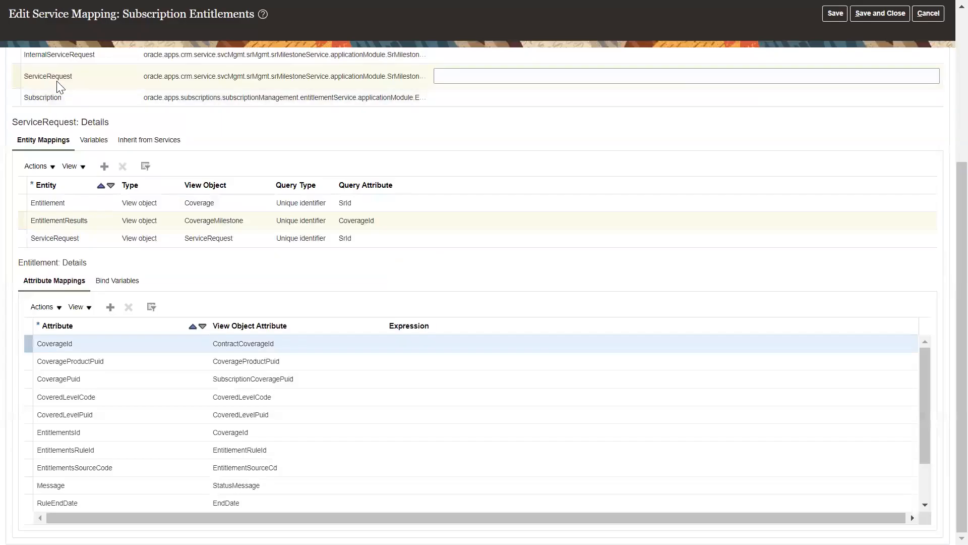
# Step: In the ServiceRequest source's ServiceRequest entity, add an attribute mapping from PaymentMethod_Custom to the view object attribute PaymentMethod_c
pyautogui.click(96, 237)
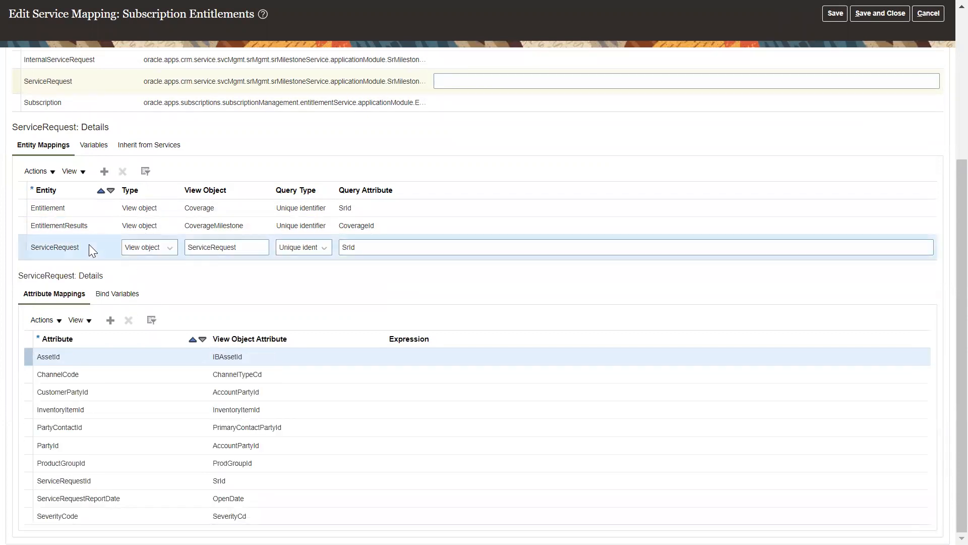
pyautogui.click(111, 320)
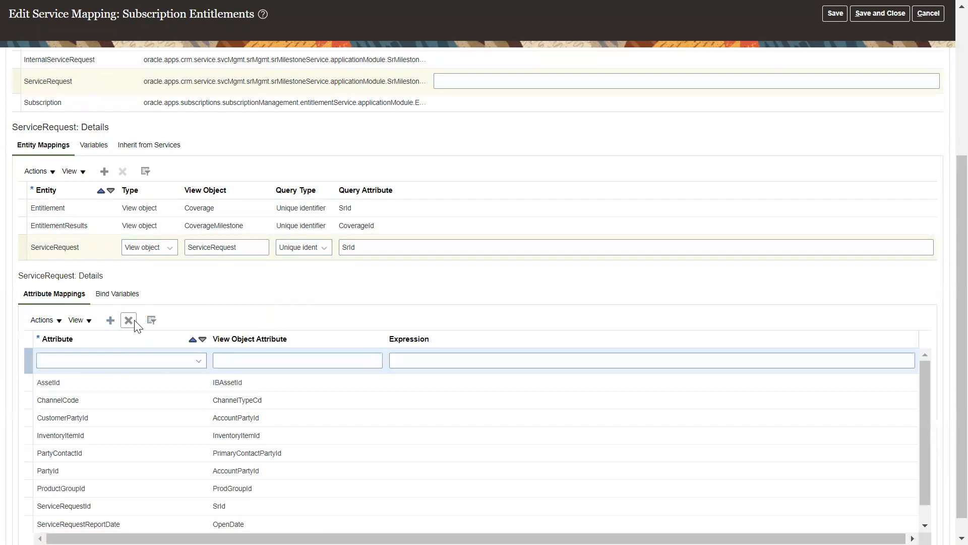
pyautogui.click(119, 360)
pyautogui.click(112, 339)
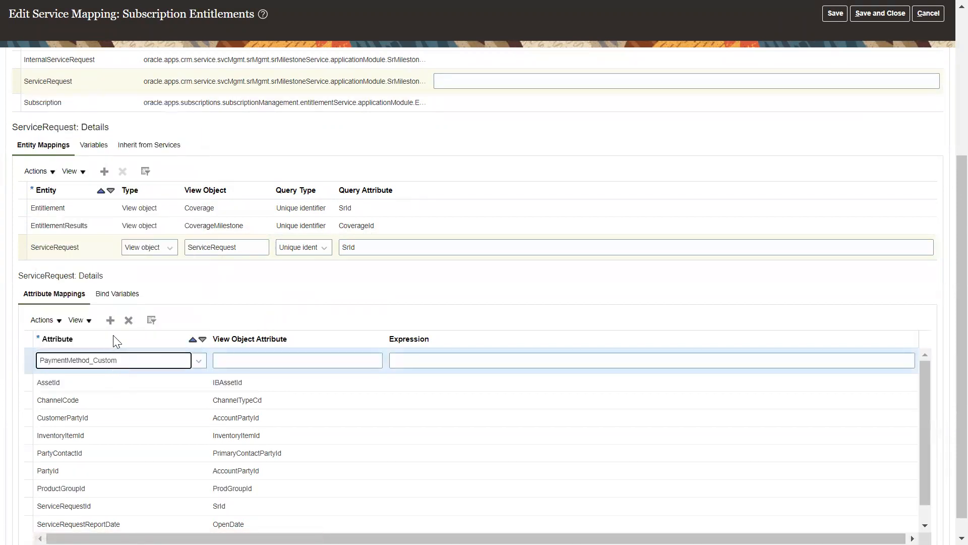
pyautogui.click(256, 367)
pyautogui.write('PaymentMethod_')
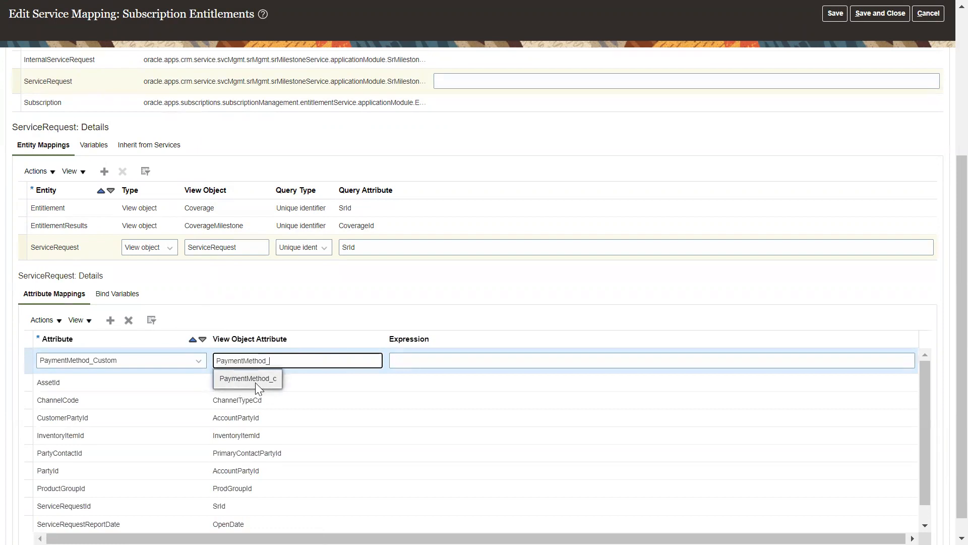
pyautogui.click(255, 382)
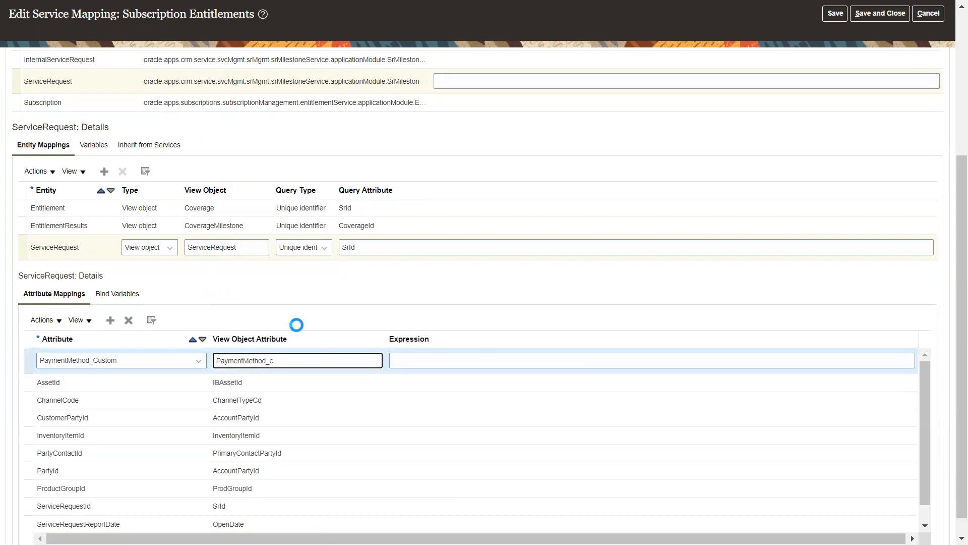
# Step: Add PaymentMethod_Custom to the ServiceRequest entity of the GetSubscriptionEntitlements service with read access only
pyautogui.scroll(5, 216, 321)
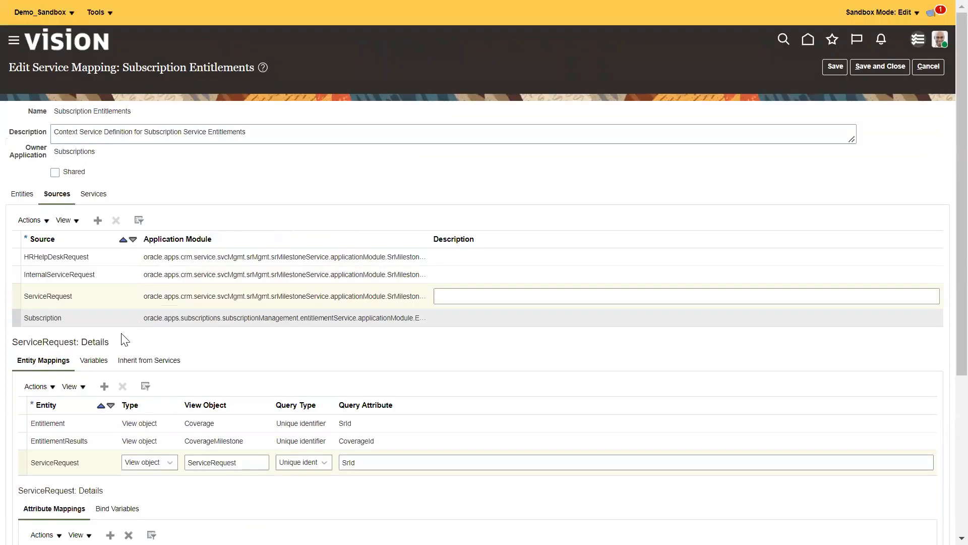
pyautogui.click(101, 194)
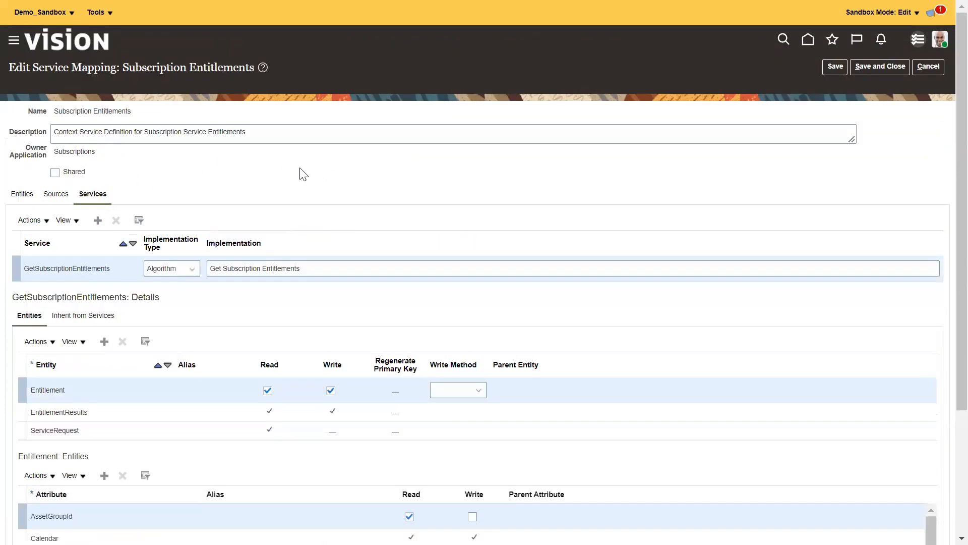
pyautogui.scroll(-2, 288, 170)
pyautogui.click(136, 352)
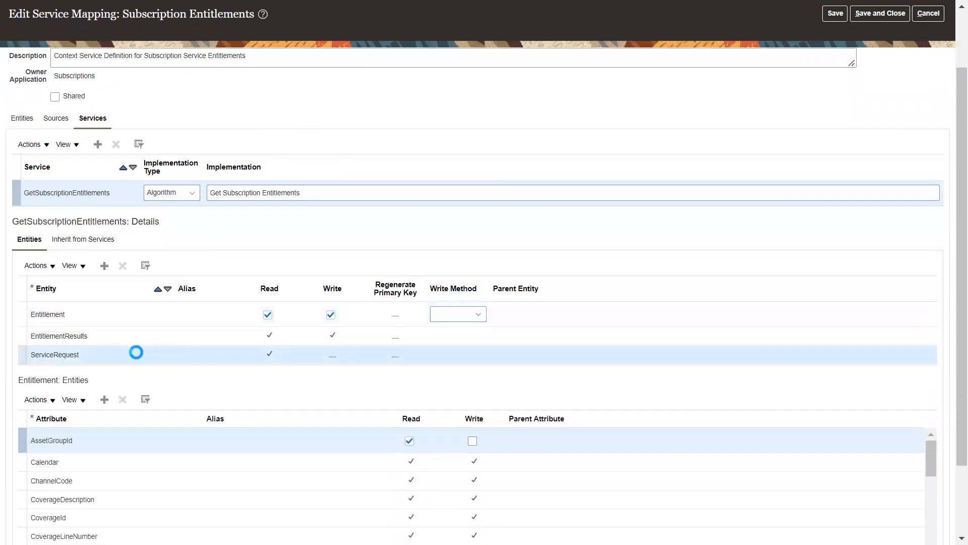
pyautogui.scroll(-2, 313, 248)
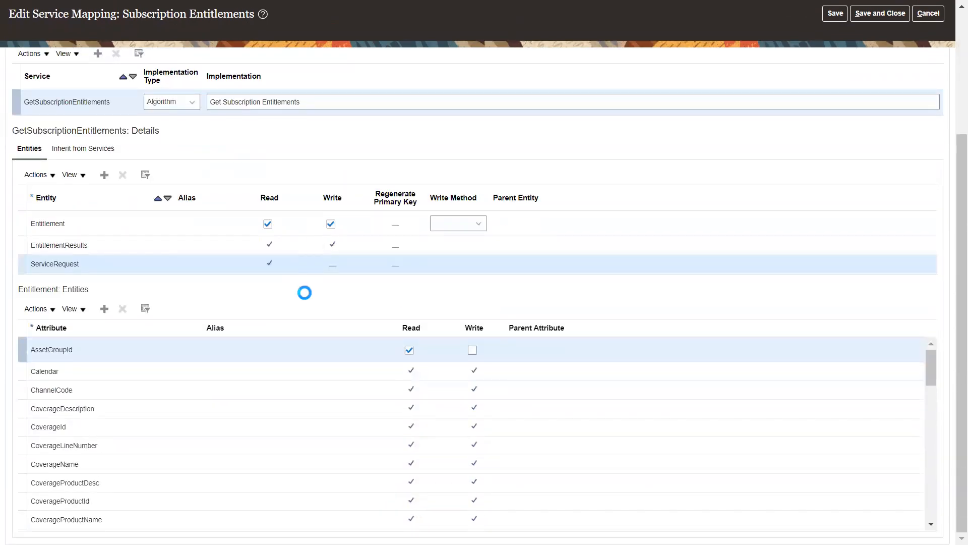
pyautogui.click(104, 315)
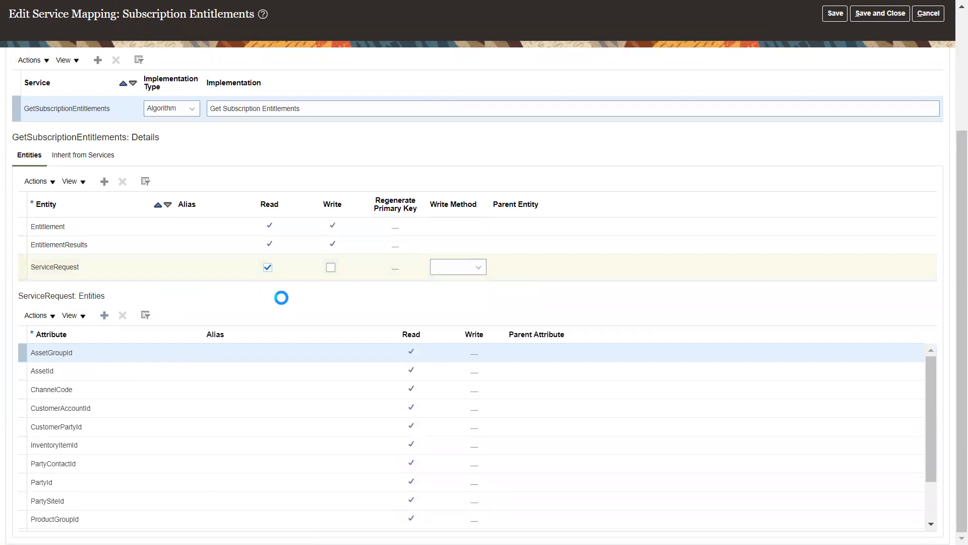
pyautogui.click(98, 358)
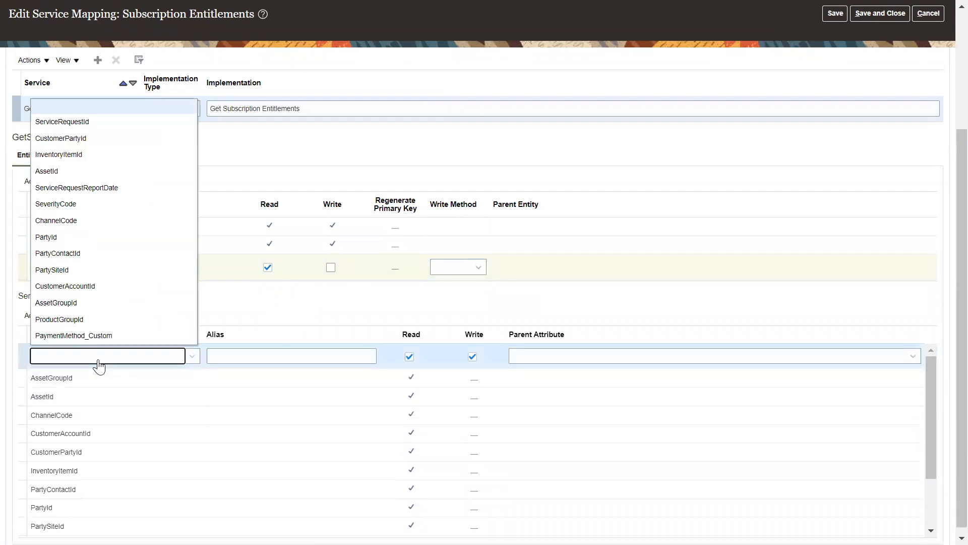
pyautogui.click(98, 336)
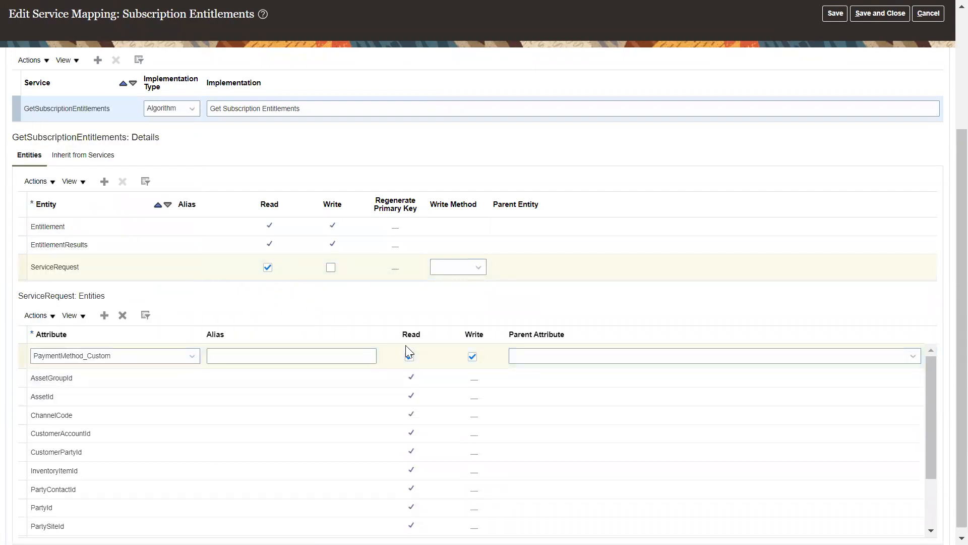
pyautogui.click(472, 357)
# Step: Save the Subscription Entitlements service mapping and close it
pyautogui.scroll(5, 504, 306)
pyautogui.click(835, 66)
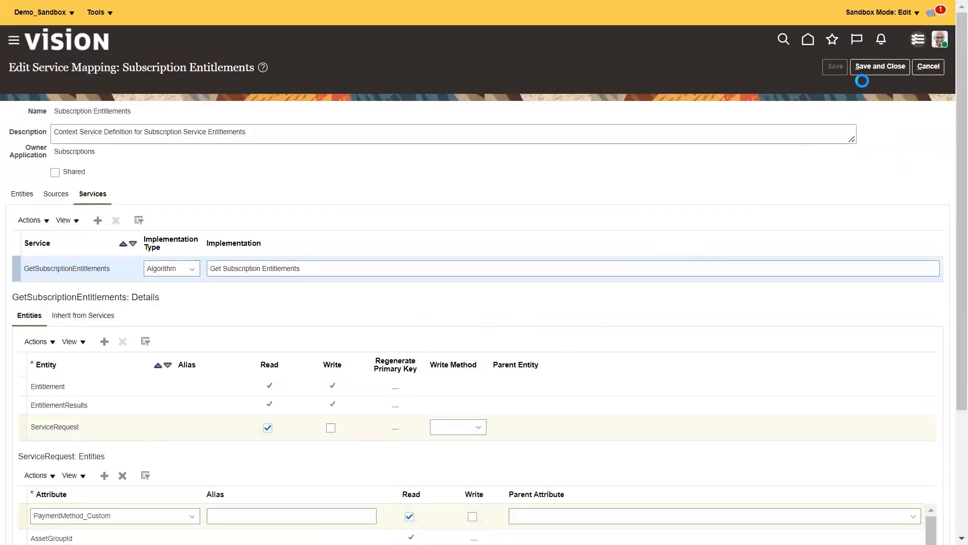
pyautogui.click(879, 68)
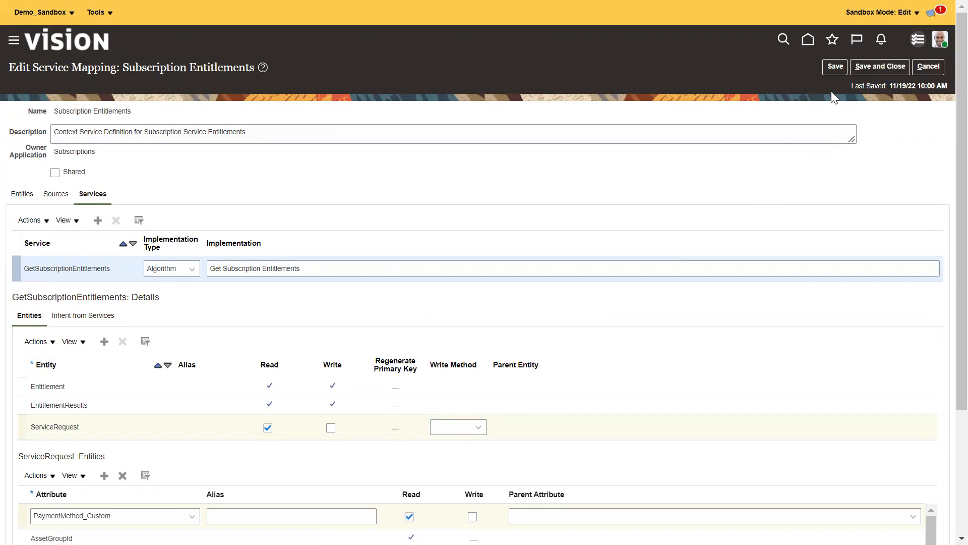
pyautogui.click(870, 64)
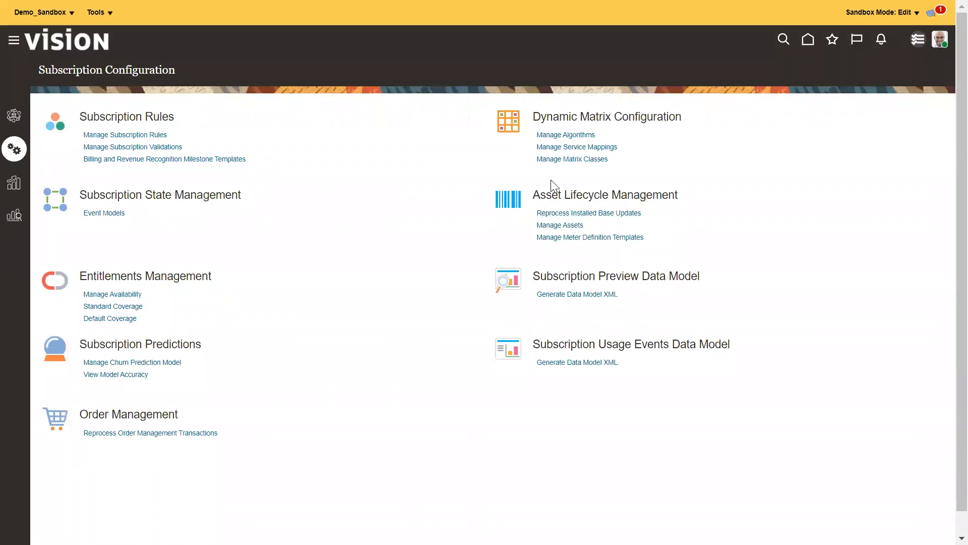
# Step: Open the Subscription Entitlements matrix class and add a condition column named Payment Method with source code name PaymentMethod
pyautogui.click(593, 160)
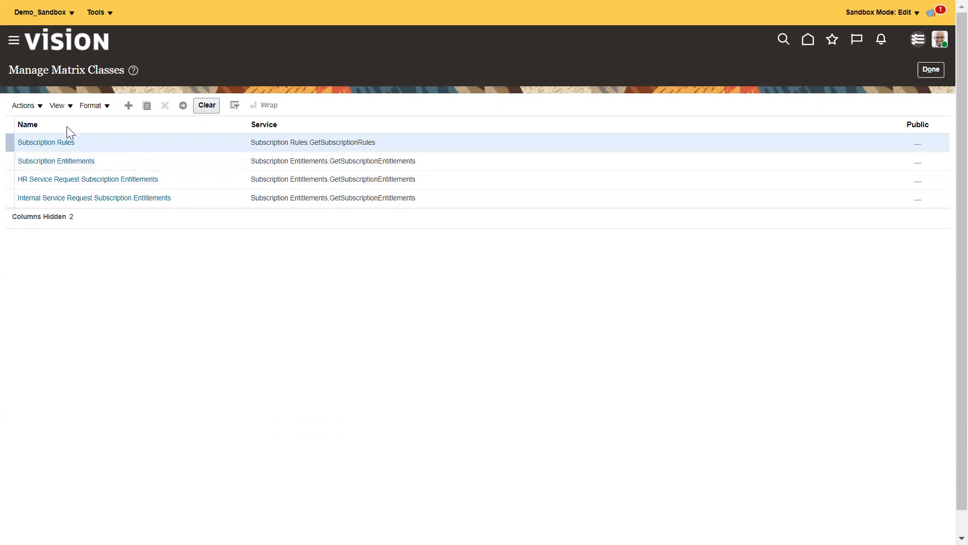
pyautogui.click(46, 161)
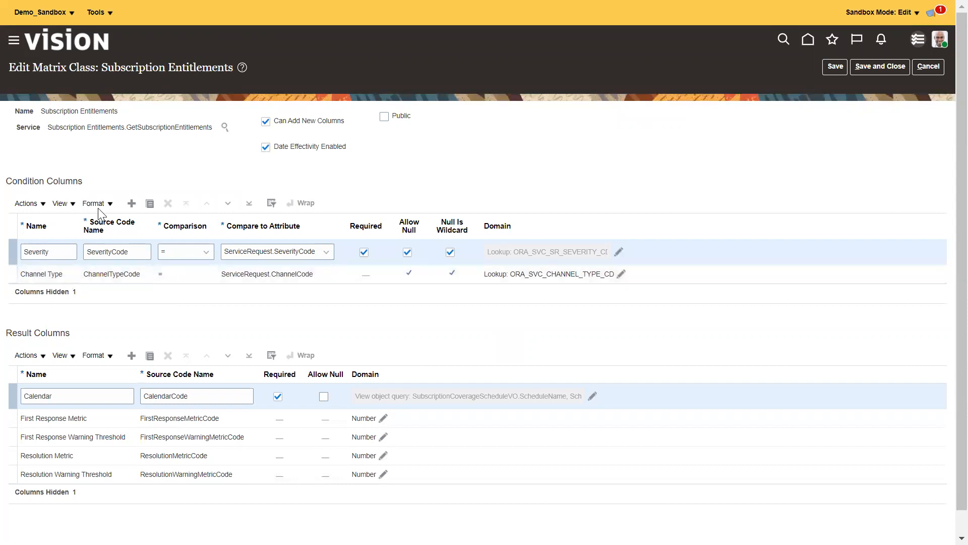
pyautogui.click(133, 203)
pyautogui.click(53, 290)
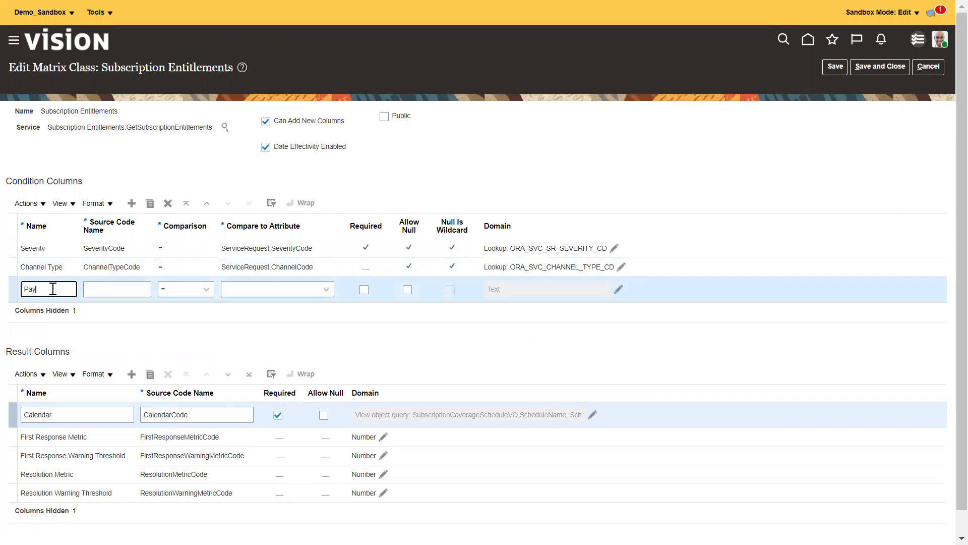
pyautogui.write('Payment Method')
pyautogui.click(103, 284)
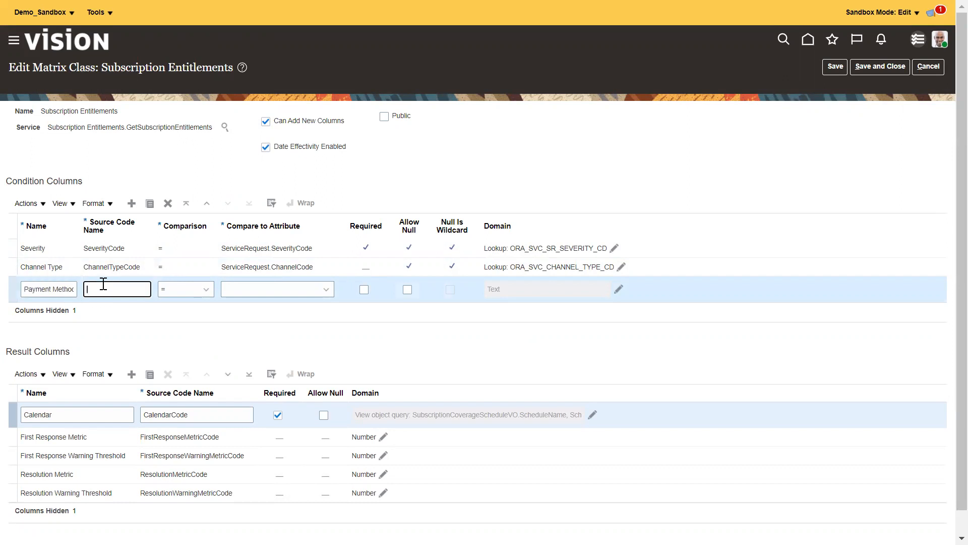
pyautogui.write('PaymentMethod')
# Step: Compare the Payment Method column to ServiceRequest.PaymentMethod_Custom and allow null values, with null as wildcard
pyautogui.click(245, 291)
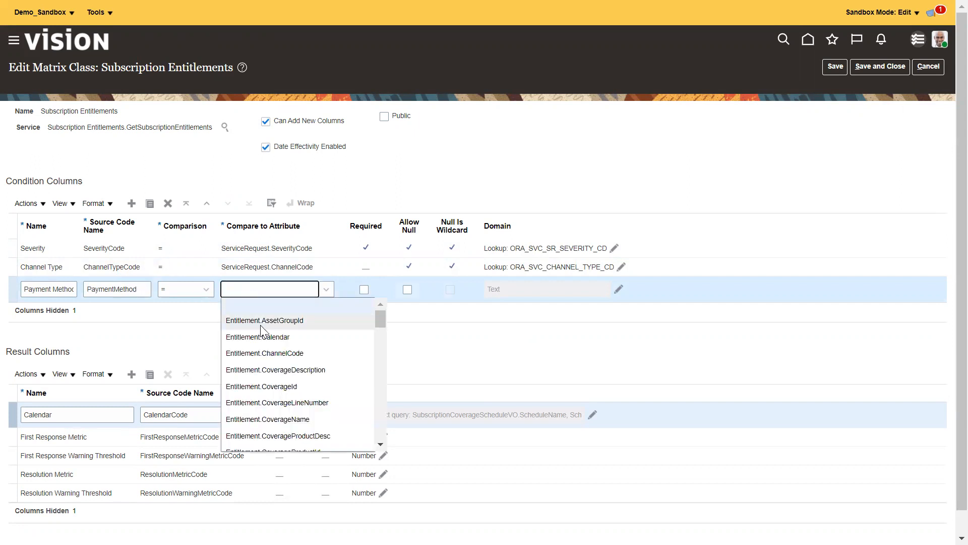
pyautogui.scroll(-5, 288, 355)
pyautogui.scroll(-2, 298, 381)
pyautogui.scroll(2, 298, 381)
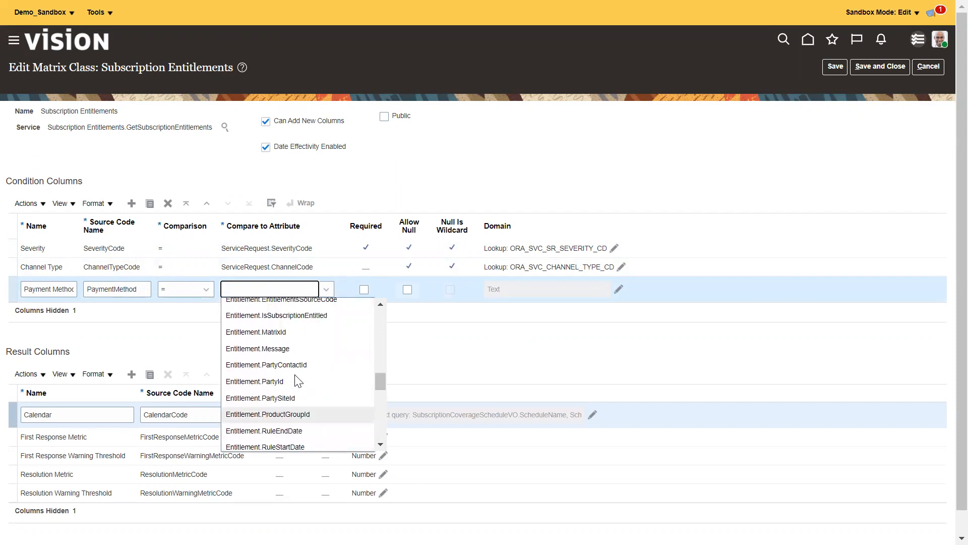
pyautogui.scroll(1, 297, 381)
pyautogui.scroll(-5, 298, 354)
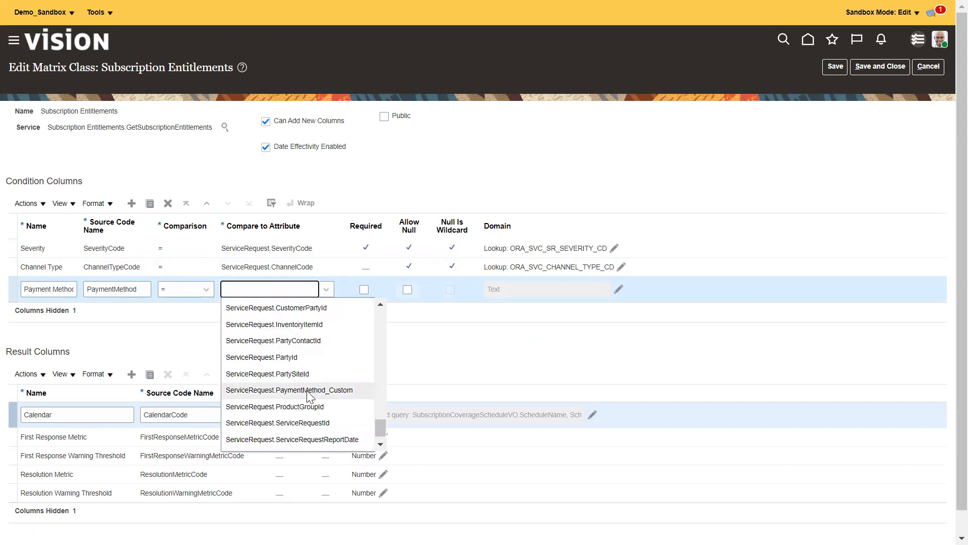
pyautogui.click(301, 390)
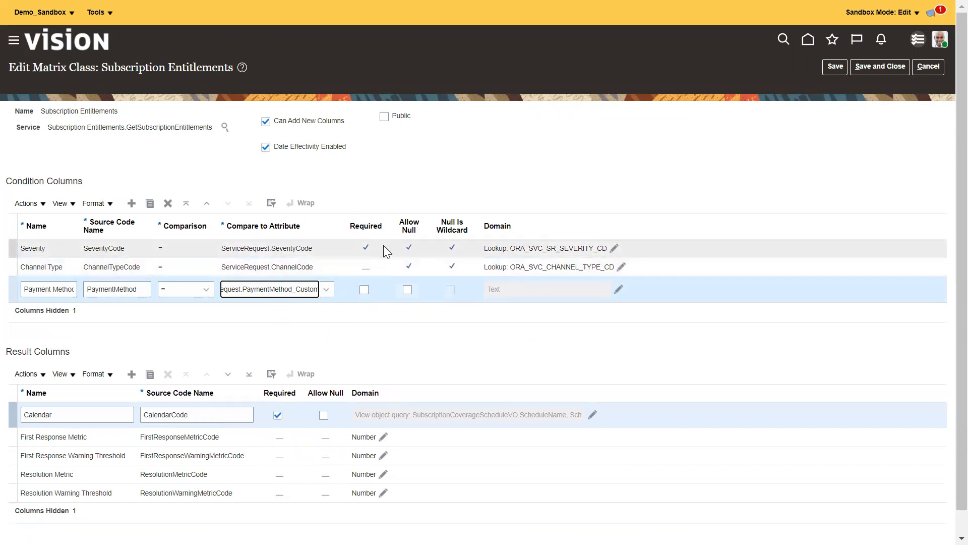
pyautogui.click(408, 290)
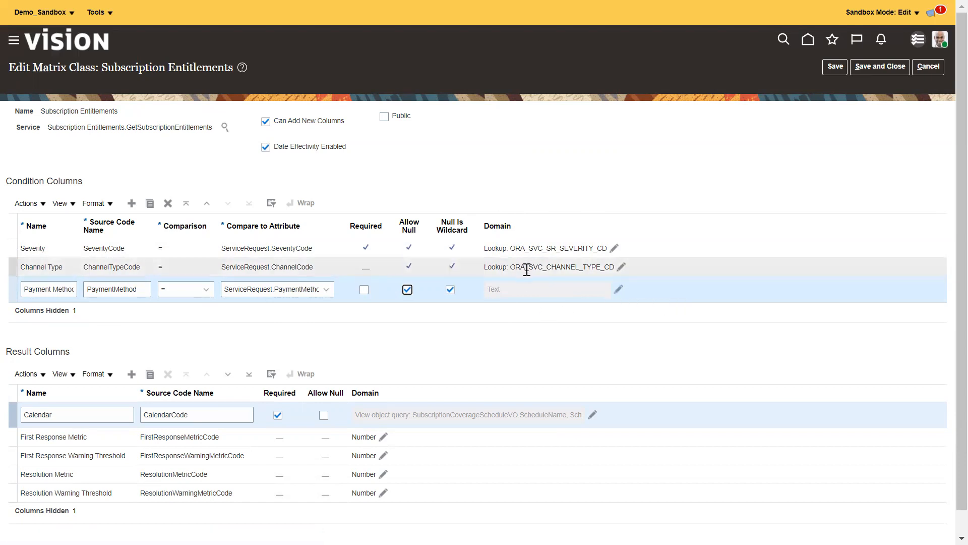
# Step: Examine the domain settings of the Channel Type condition column, including the available domain types, and leave without changes
pyautogui.click(621, 267)
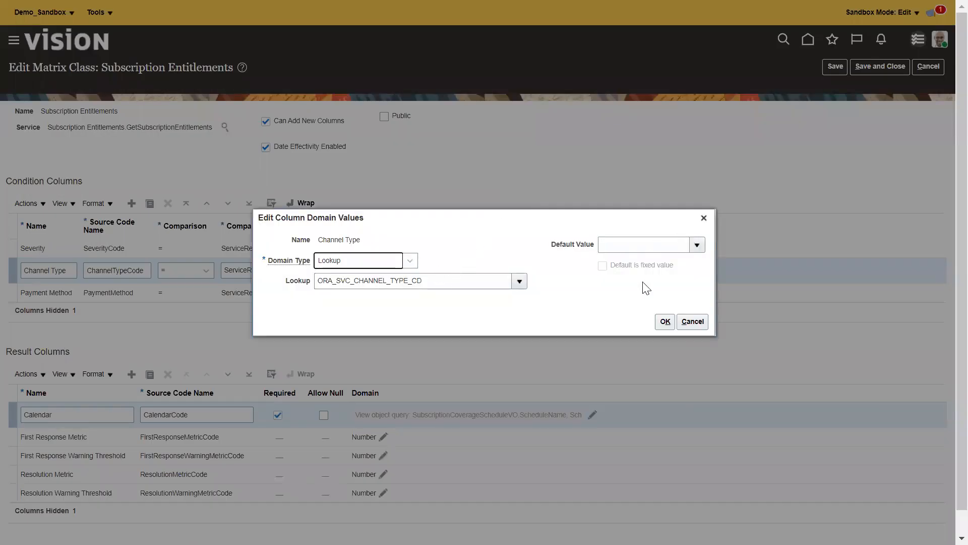
pyautogui.click(340, 263)
pyautogui.click(339, 289)
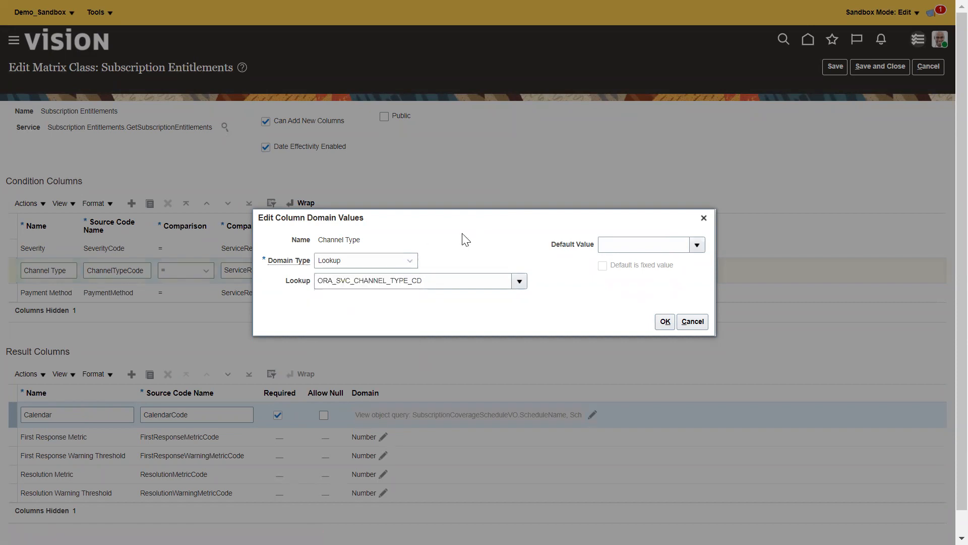
pyautogui.click(393, 264)
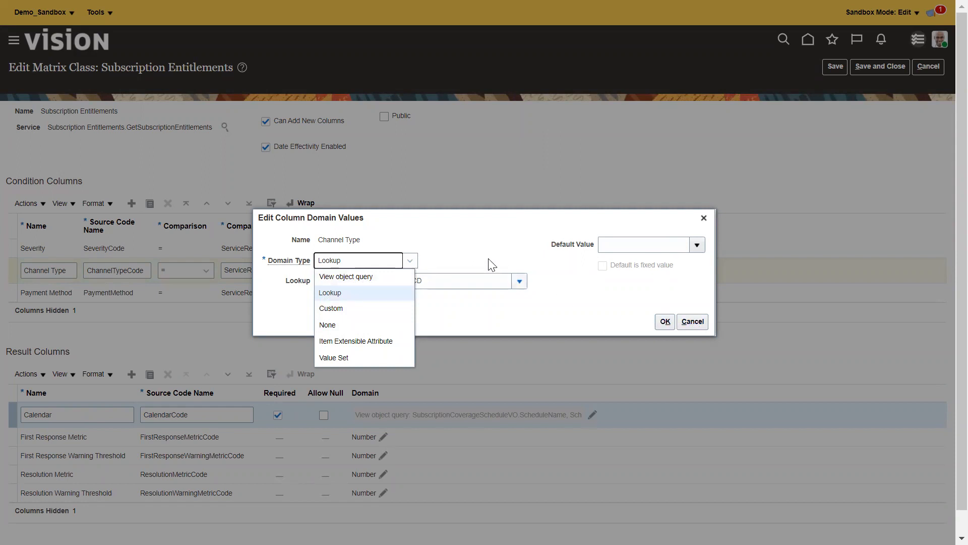
pyautogui.click(499, 268)
pyautogui.click(348, 267)
pyautogui.click(451, 247)
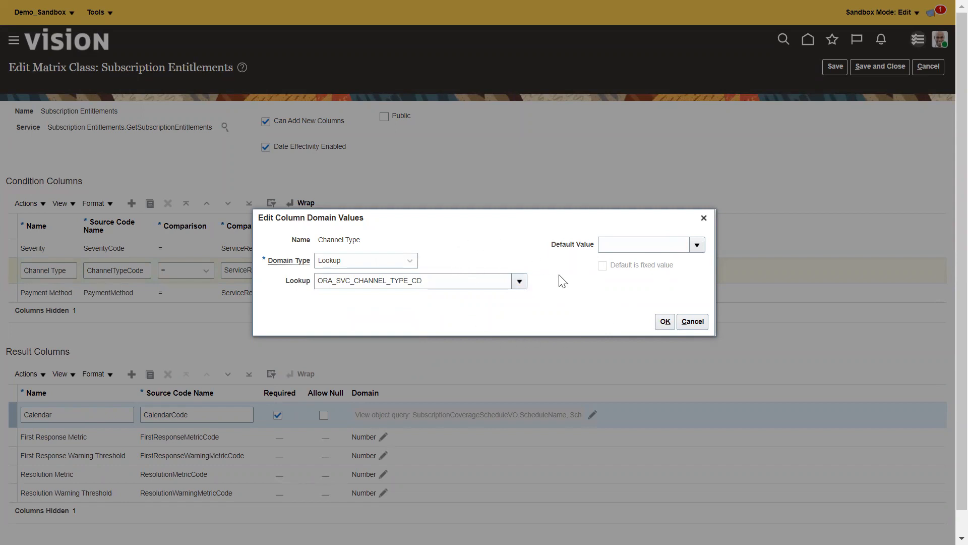
pyautogui.click(694, 321)
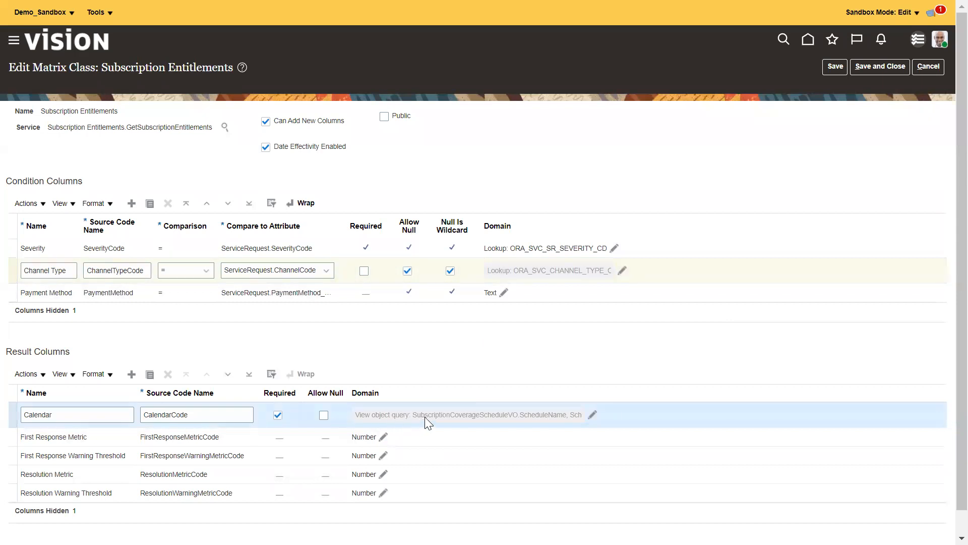
# Step: Examine the Calendar result column's view object query settings, including the available view criteria, and leave without changes
pyautogui.click(592, 416)
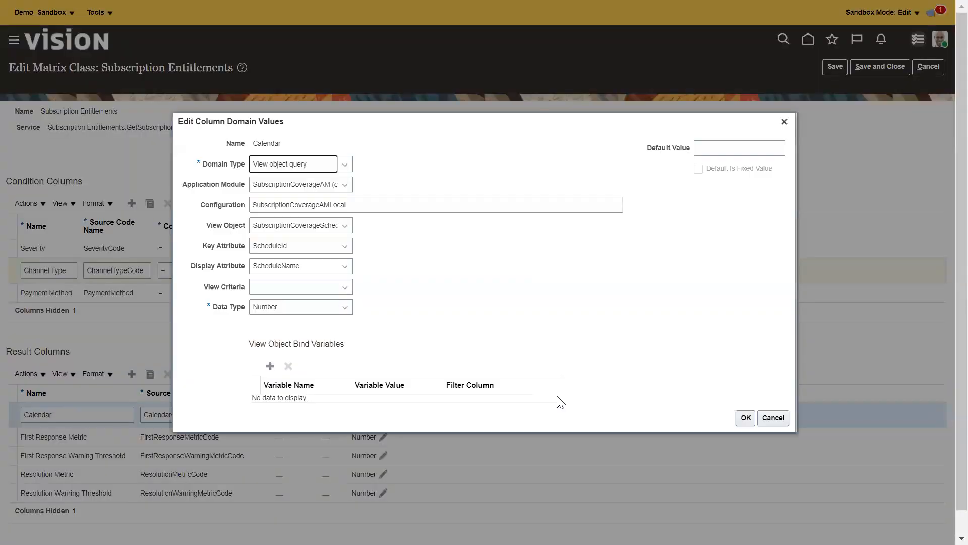
pyautogui.click(283, 186)
pyautogui.click(473, 172)
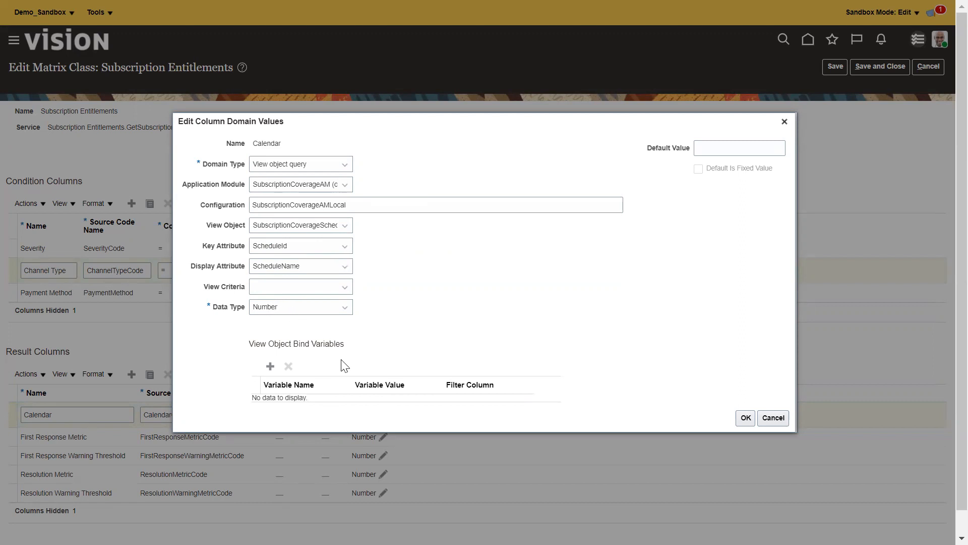
pyautogui.click(273, 288)
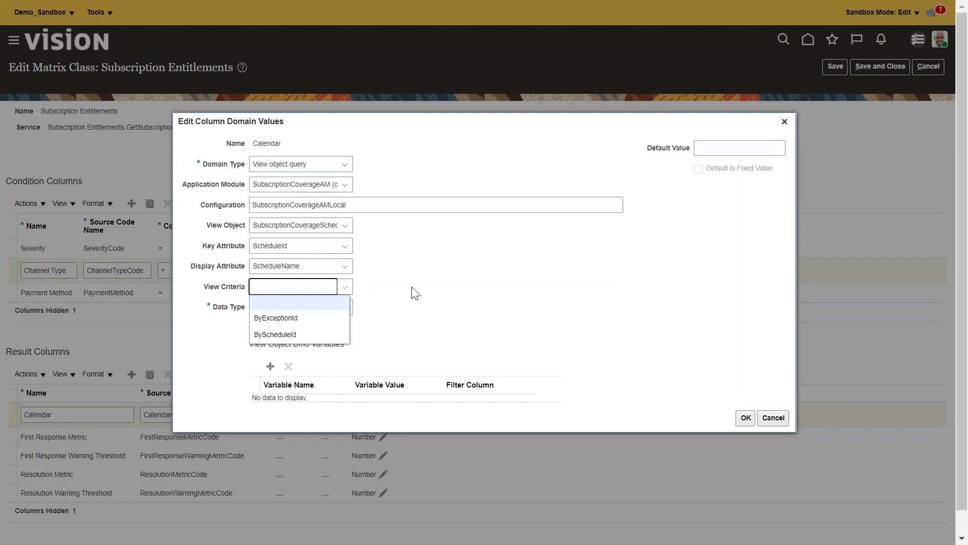
pyautogui.click(432, 289)
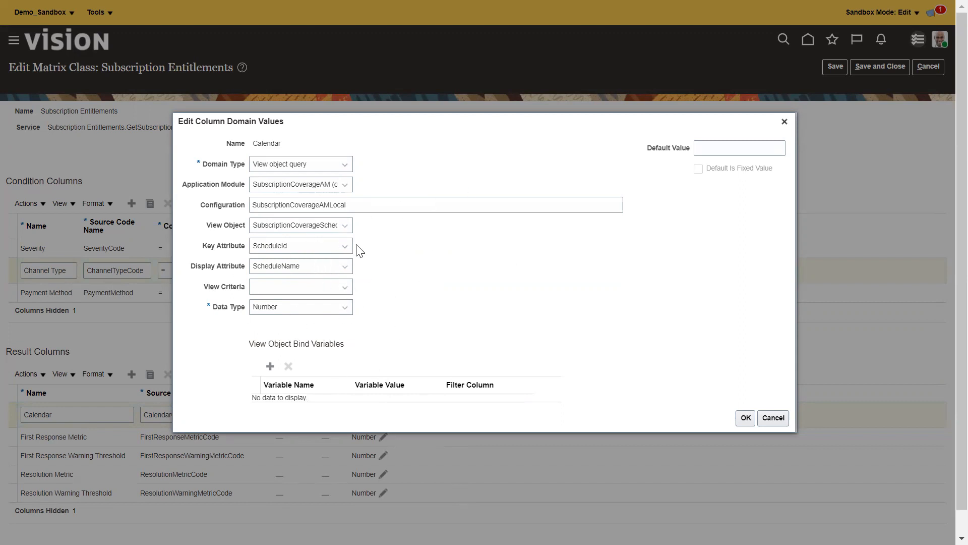
pyautogui.click(766, 418)
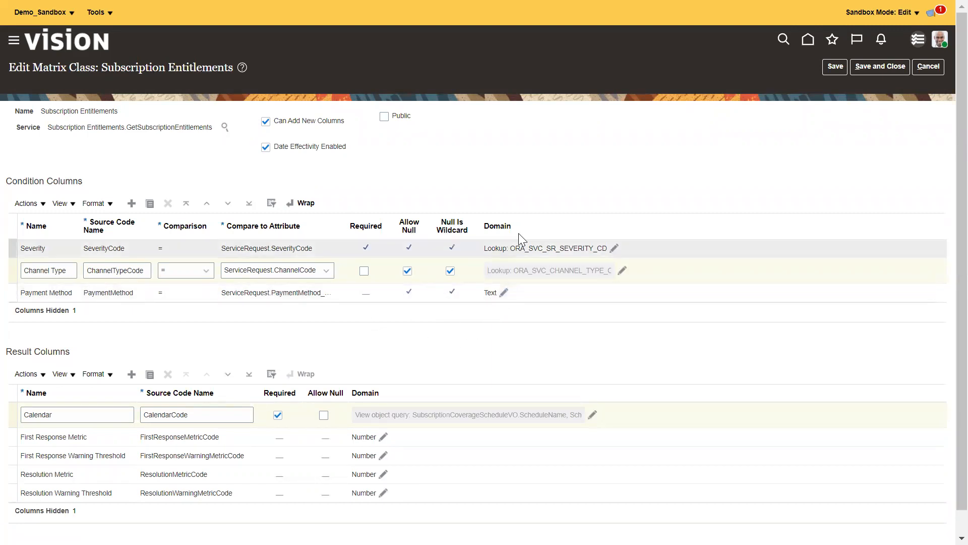
# Step: Save and close the Subscription Entitlements matrix class and open the Demo SR Coverage standard coverage template
pyautogui.click(835, 67)
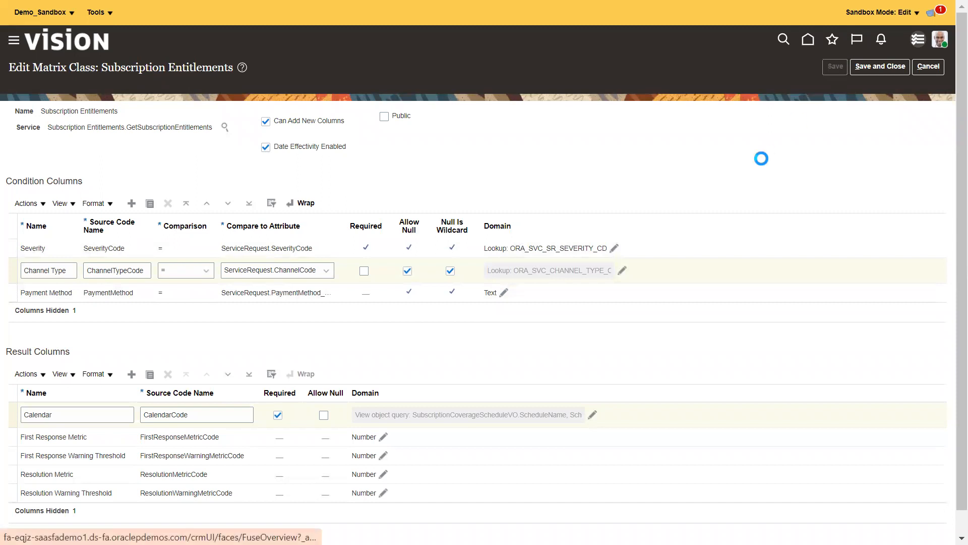
pyautogui.click(882, 68)
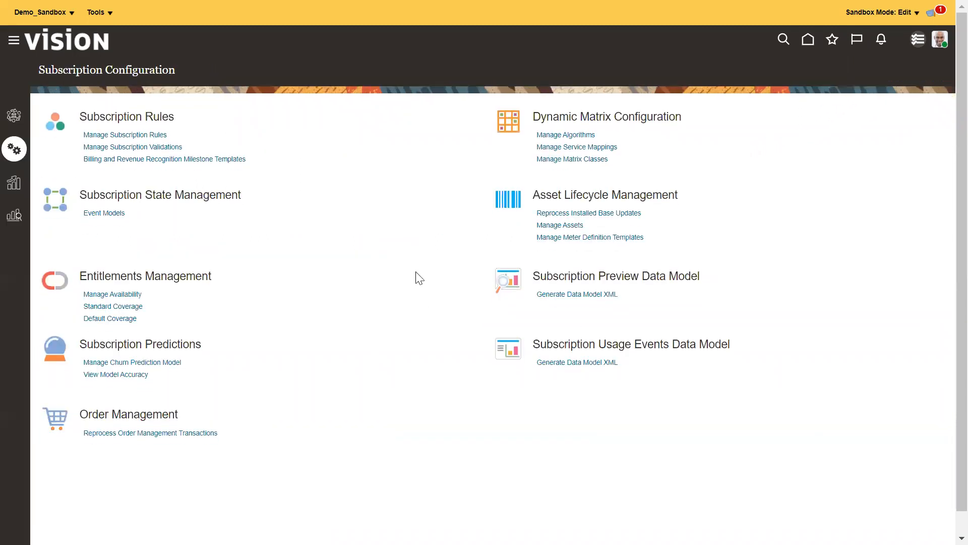
pyautogui.click(124, 307)
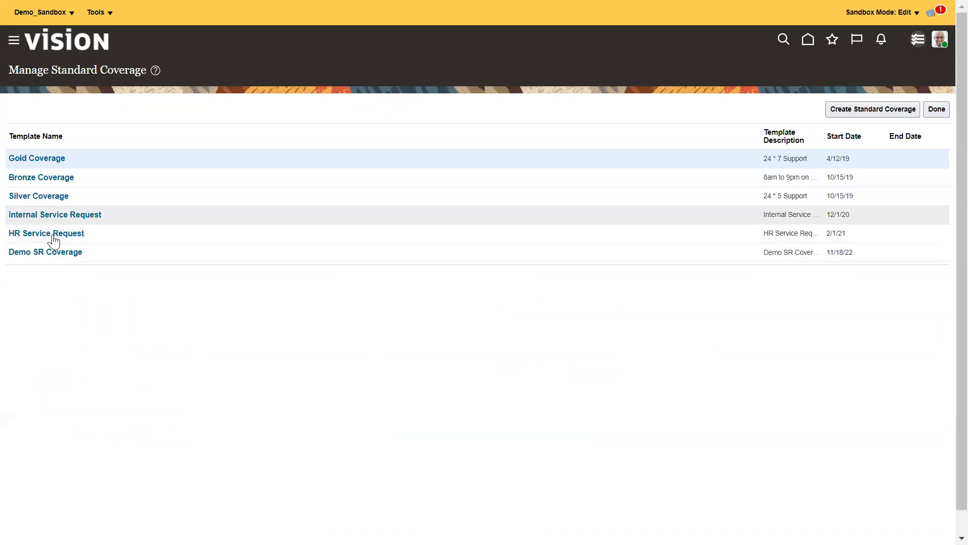
pyautogui.click(52, 256)
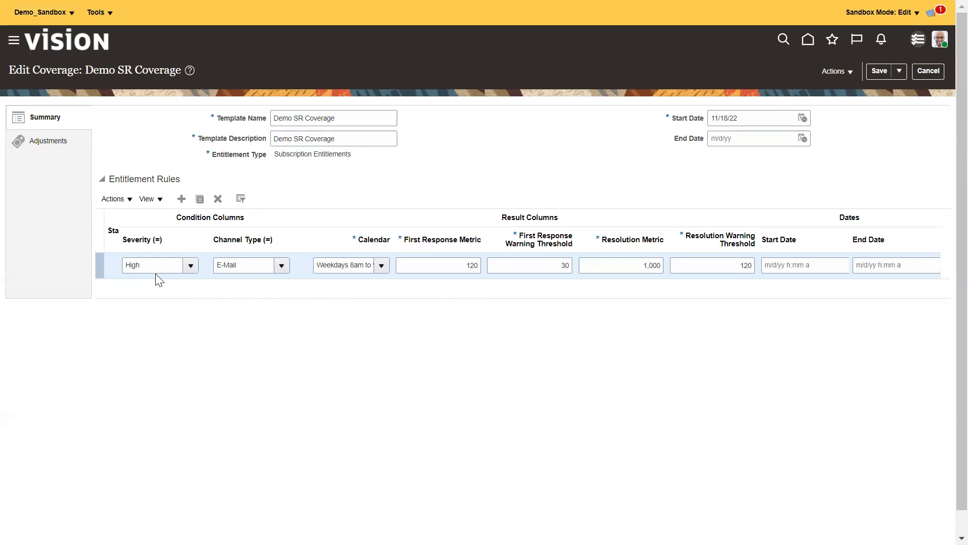
pyautogui.click(842, 68)
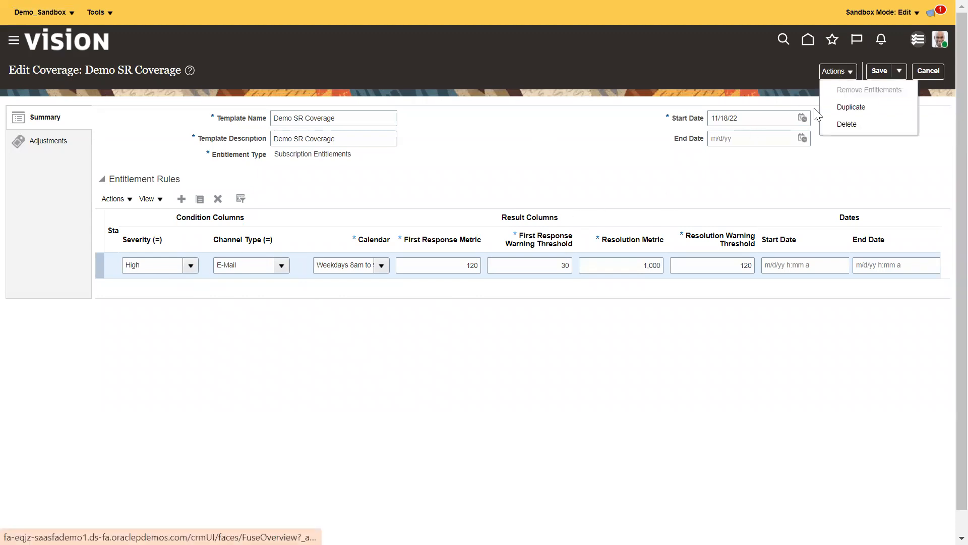
pyautogui.click(549, 182)
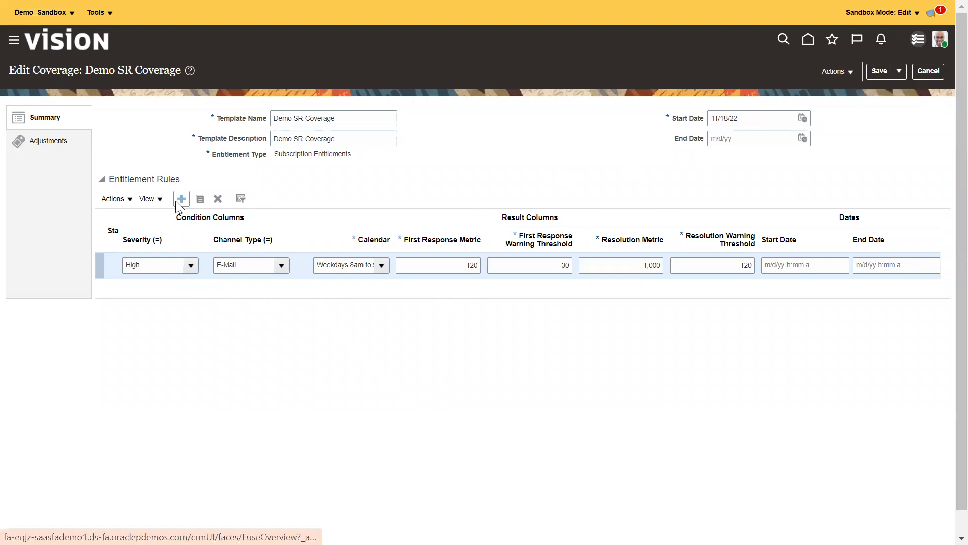
pyautogui.click(897, 68)
pyautogui.click(848, 75)
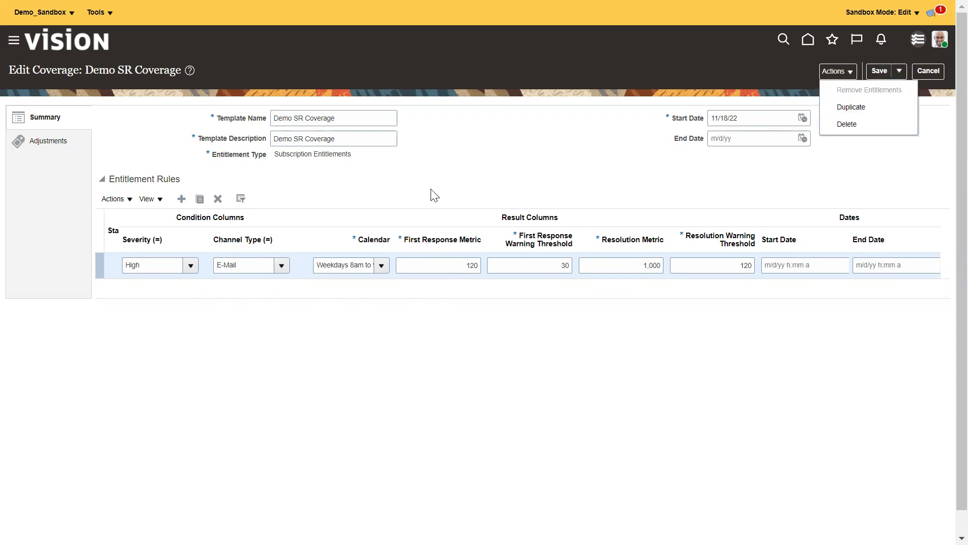
pyautogui.click(534, 167)
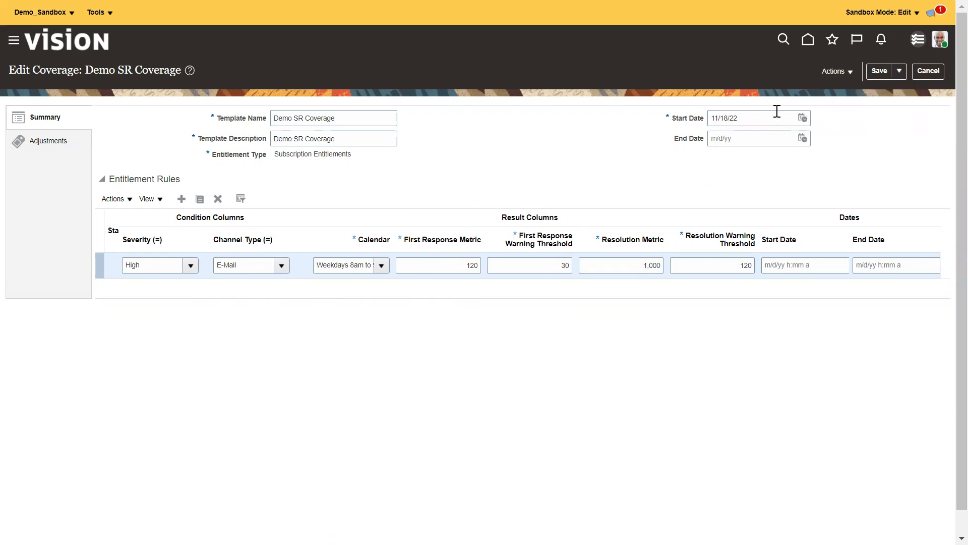
# Step: Duplicate the Demo SR Coverage template under the template name Demo SR Coverage V2
pyautogui.click(845, 72)
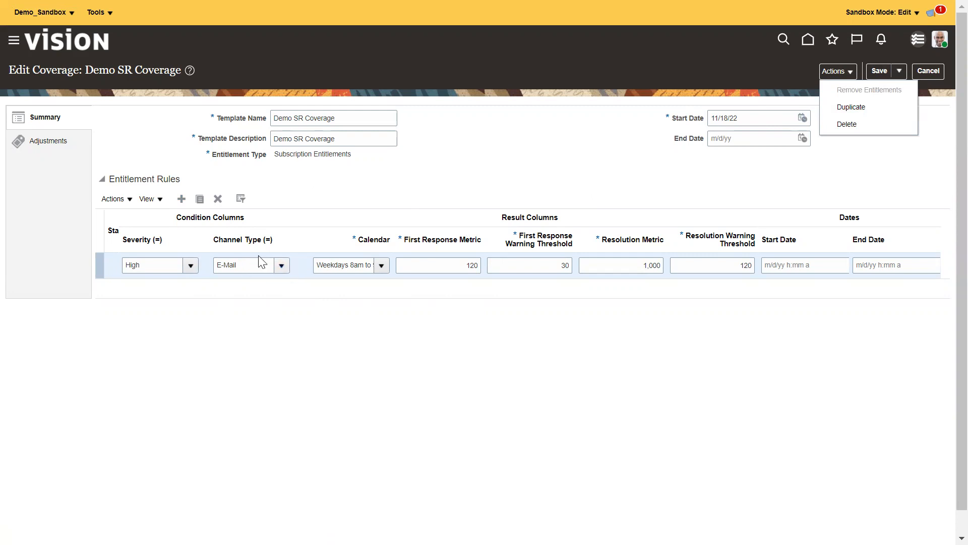
pyautogui.click(851, 107)
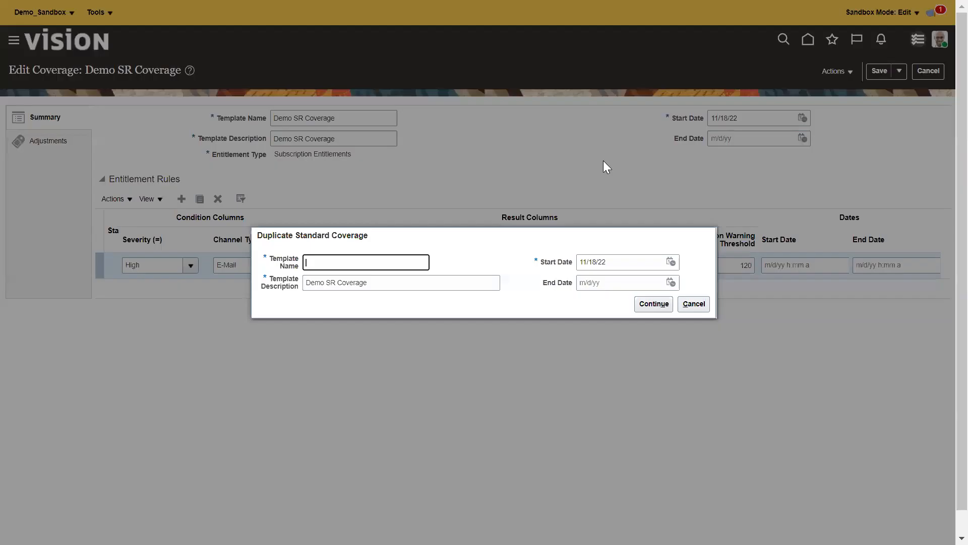
pyautogui.tripleClick(369, 283)
pyautogui.hotkey('ctrl', 'c')
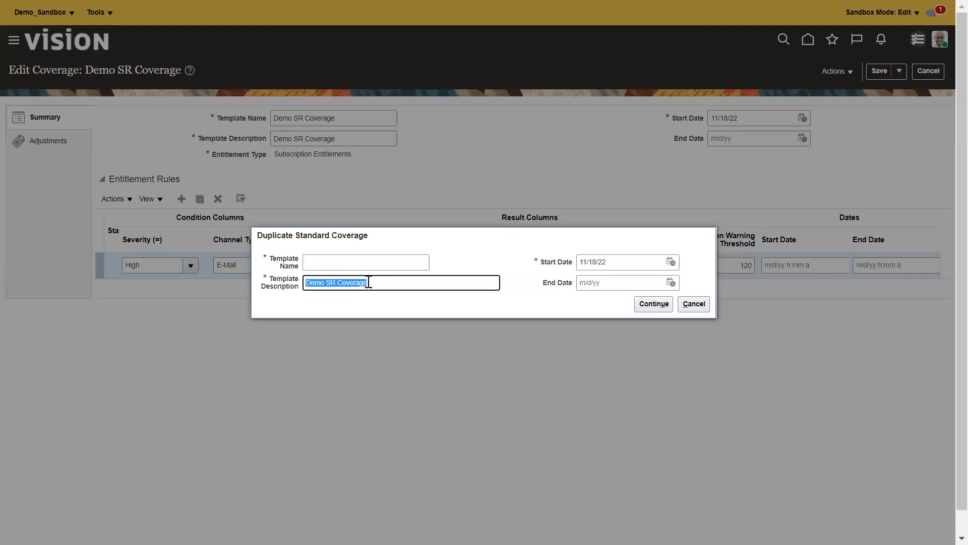
pyautogui.click(332, 260)
pyautogui.hotkey('ctrl', 'v')
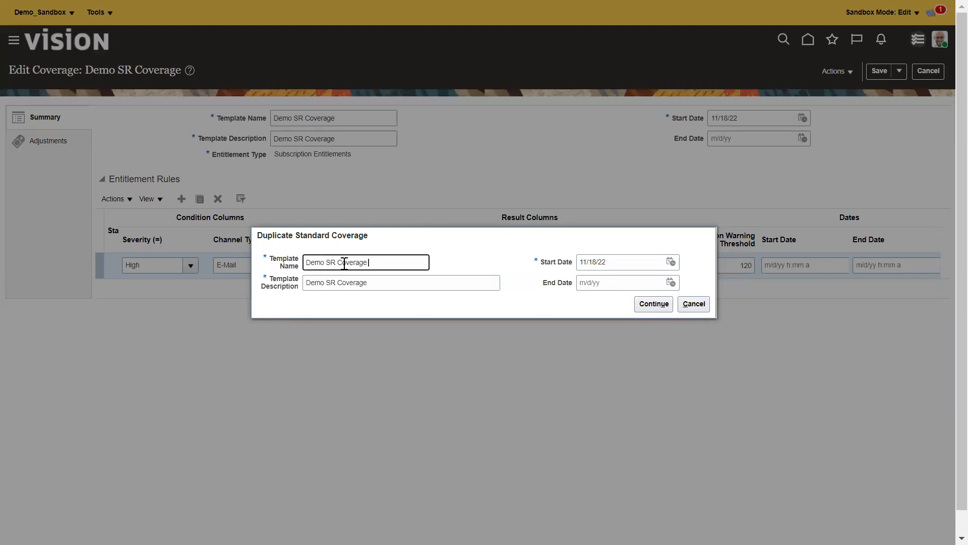
pyautogui.click(654, 304)
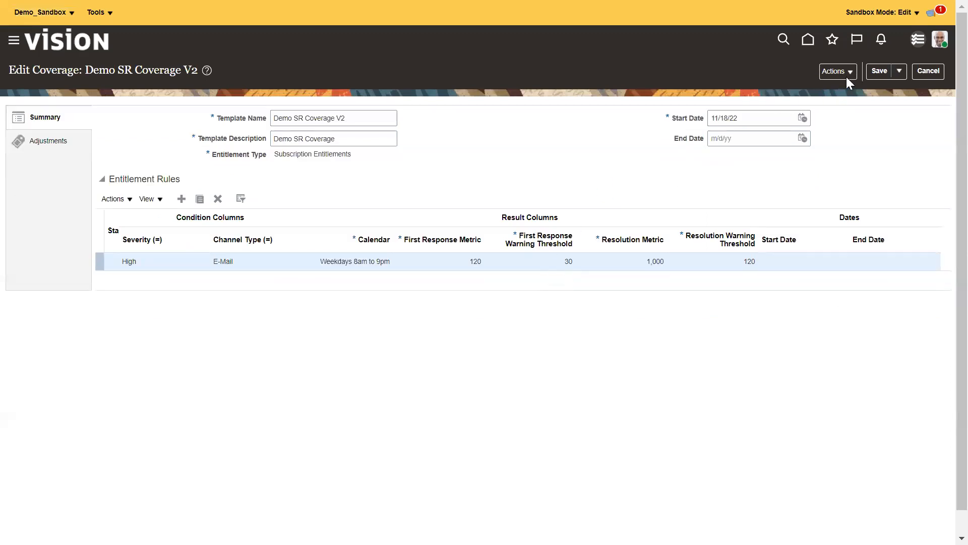
# Step: Remove the existing entitlements from the Demo SR Coverage V2 template
pyautogui.click(847, 76)
pyautogui.click(511, 180)
pyautogui.click(837, 72)
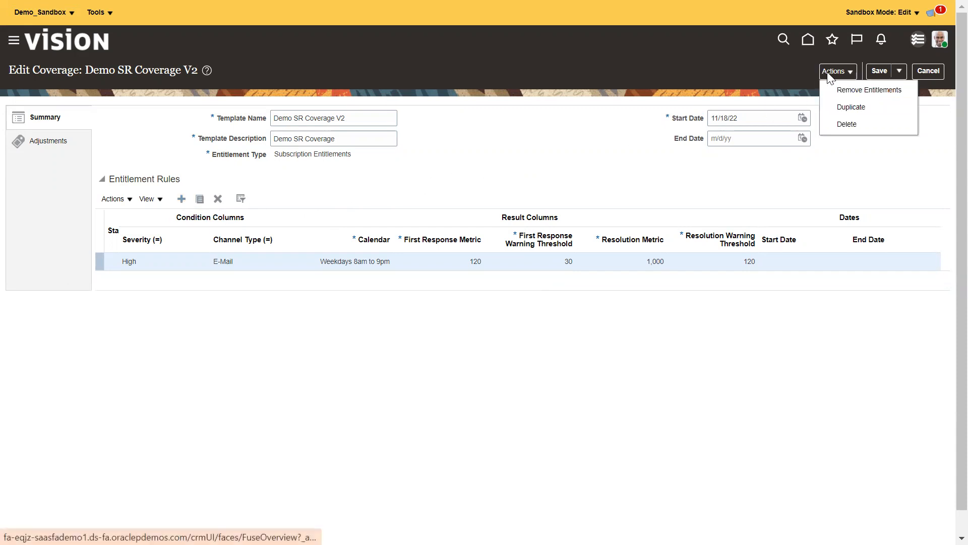
pyautogui.click(853, 88)
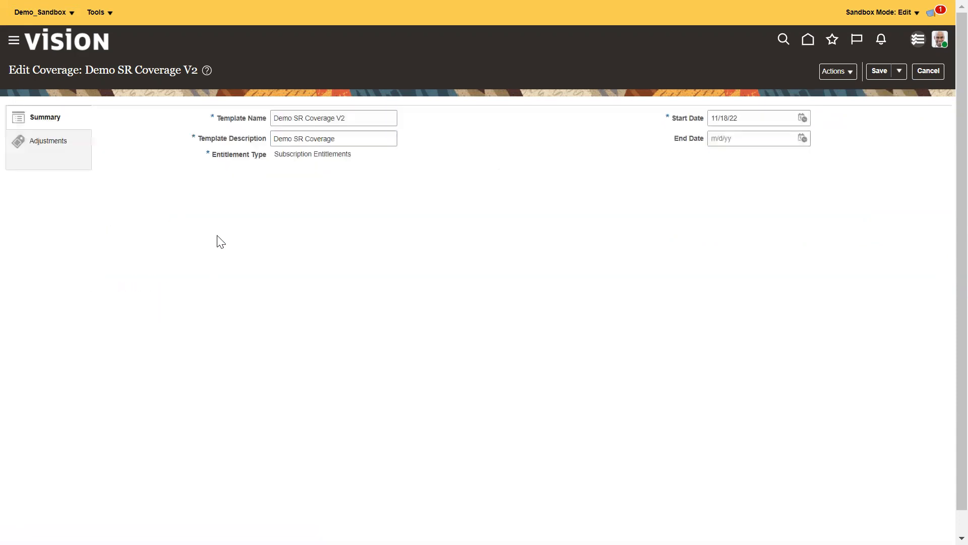
# Step: Start adding entitlements to the coverage with Channel Type and Payment Method as optional condition columns
pyautogui.click(837, 73)
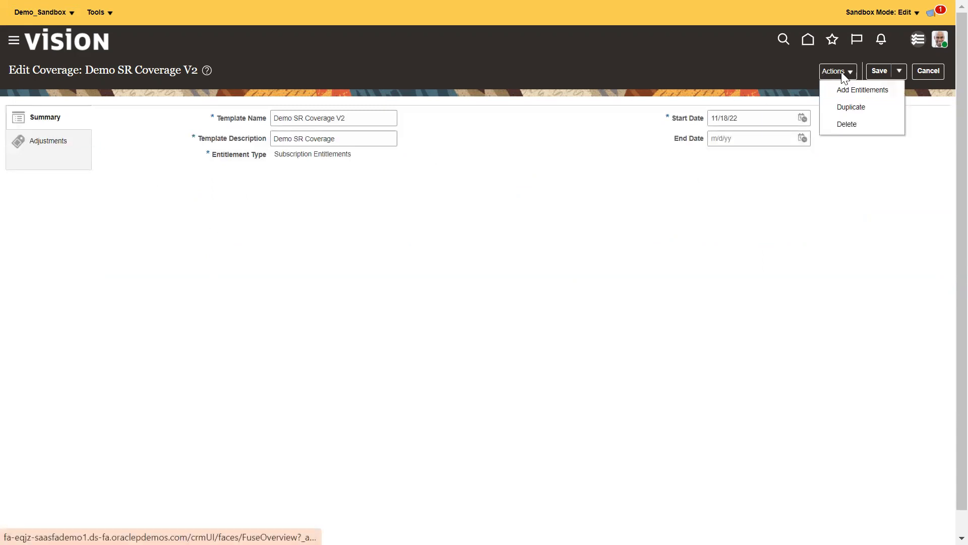
pyautogui.click(854, 92)
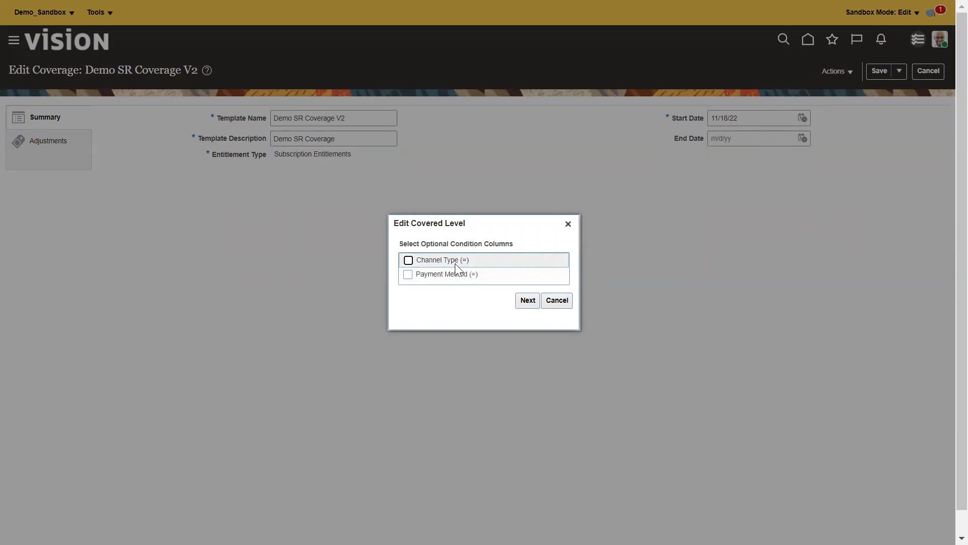
pyautogui.click(408, 274)
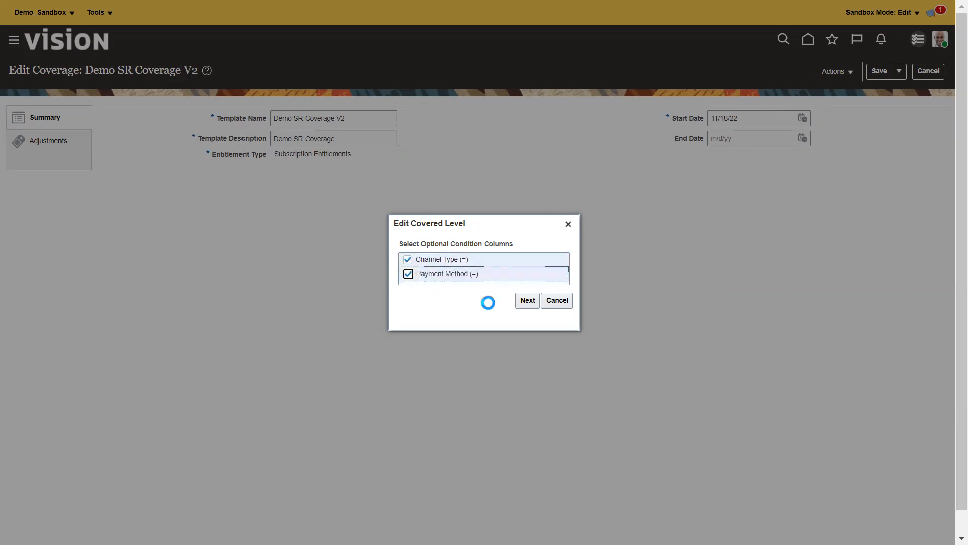
pyautogui.click(528, 300)
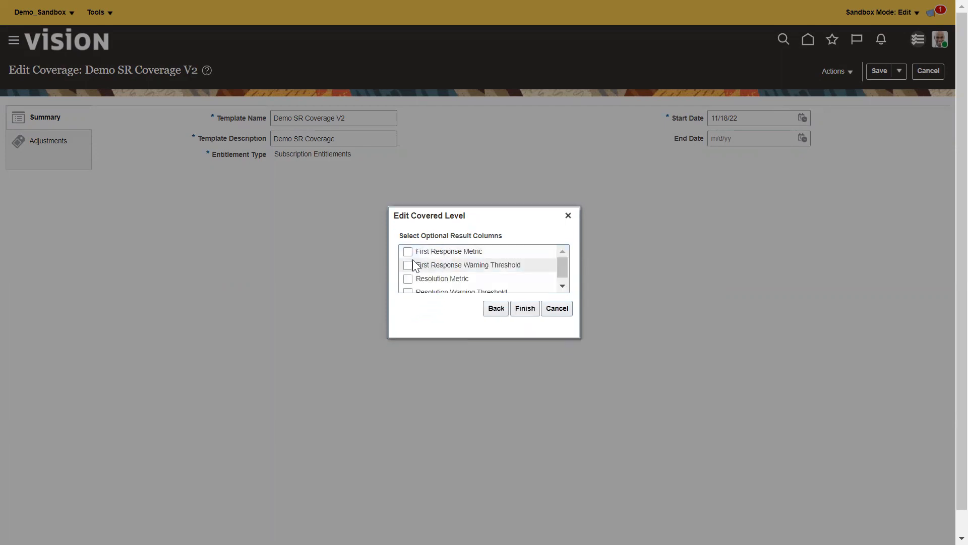
# Step: Include First Response Metric, First Response Warning Threshold, Resolution Metric and Resolution Warning Threshold as result columns and finish adding the entitlements
pyautogui.click(408, 252)
pyautogui.click(408, 266)
pyautogui.click(408, 280)
pyautogui.scroll(-1, 411, 272)
pyautogui.click(409, 286)
pyautogui.click(525, 309)
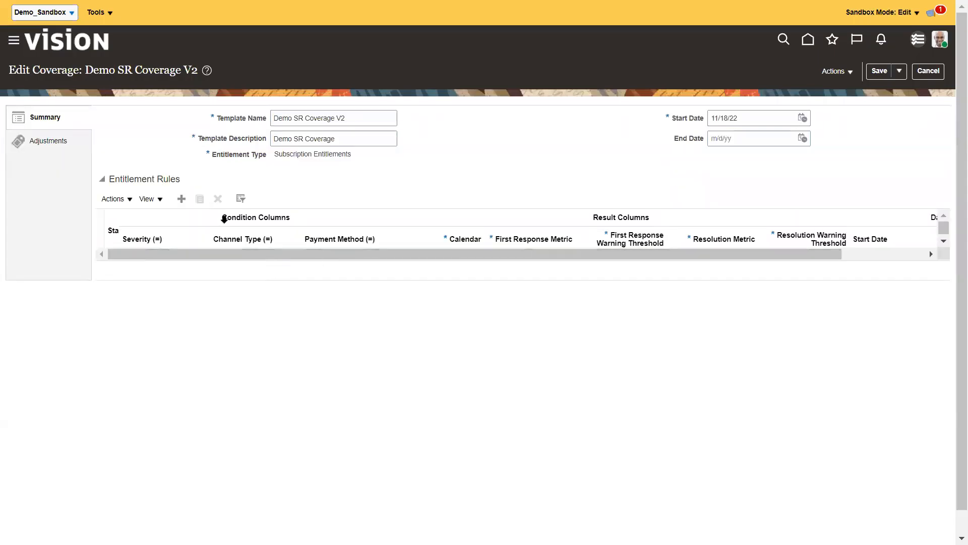
# Step: Add an entitlement rule to Demo SR Coverage V2 and set its calendar to the Demo Calender 10 entry
pyautogui.click(182, 199)
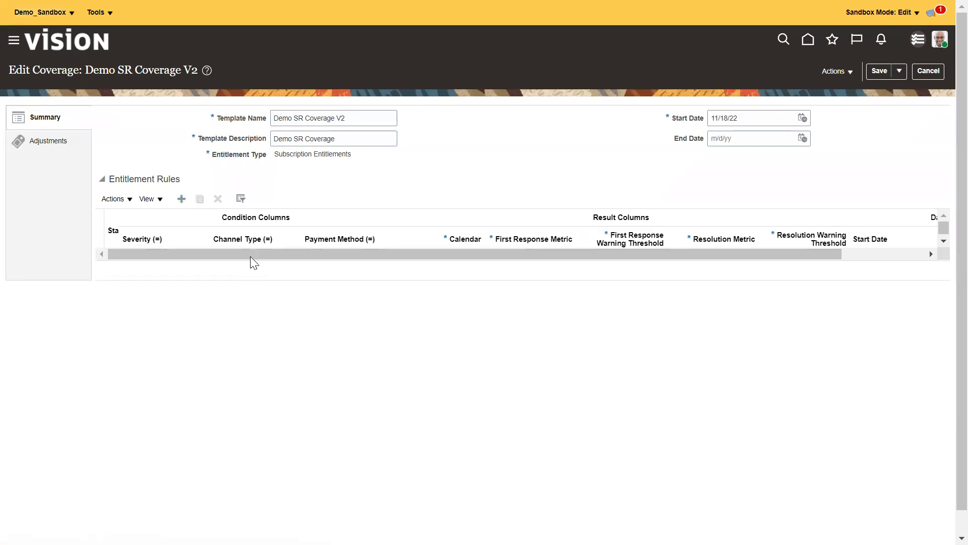
pyautogui.scroll(-1, 339, 245)
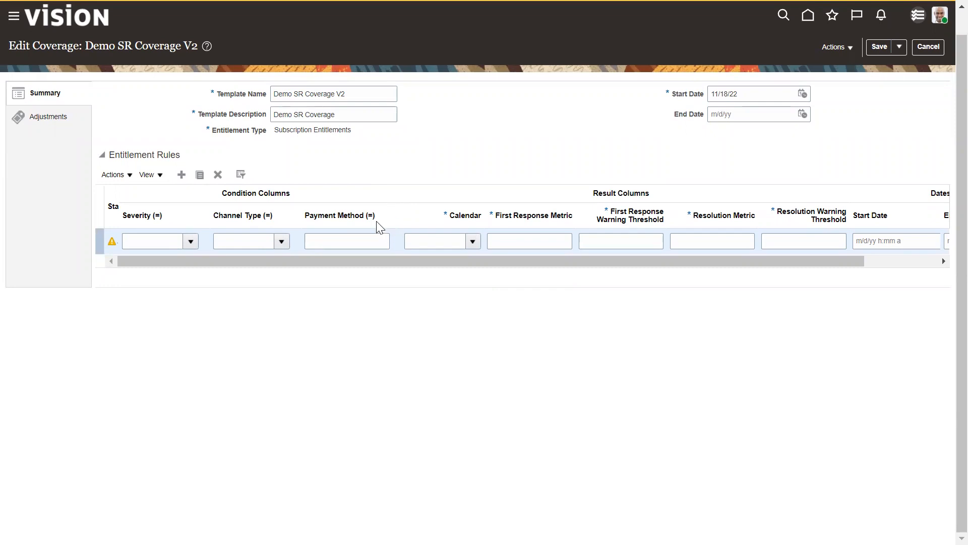
pyautogui.click(346, 241)
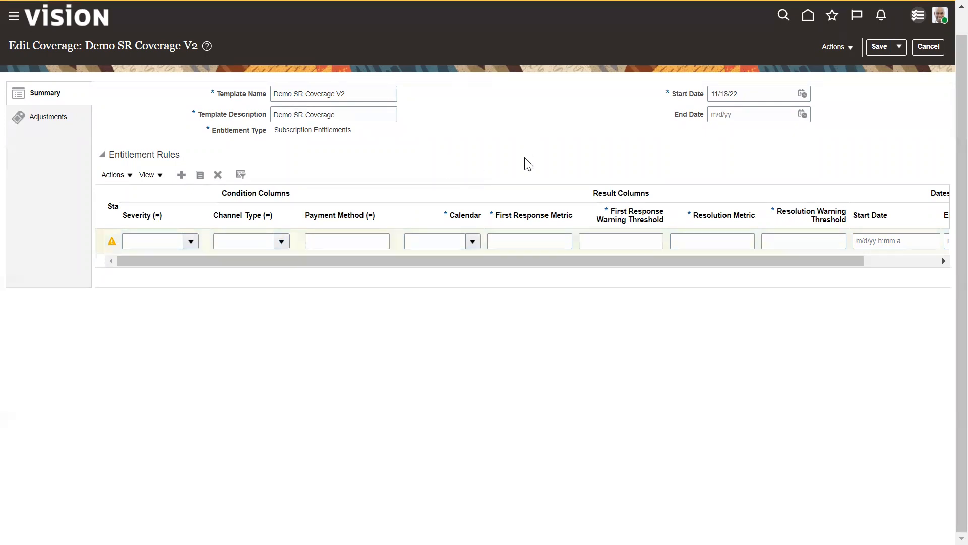
pyautogui.click(475, 242)
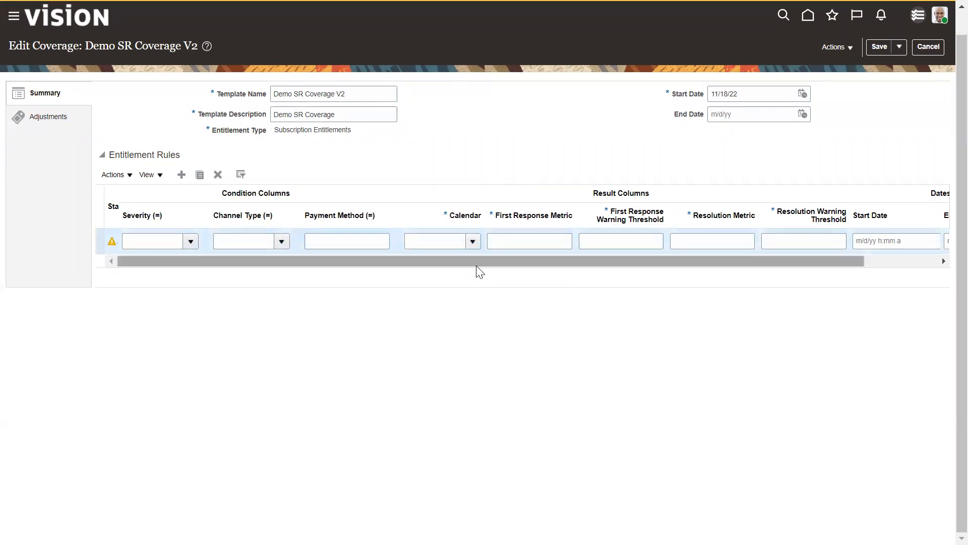
pyautogui.click(448, 329)
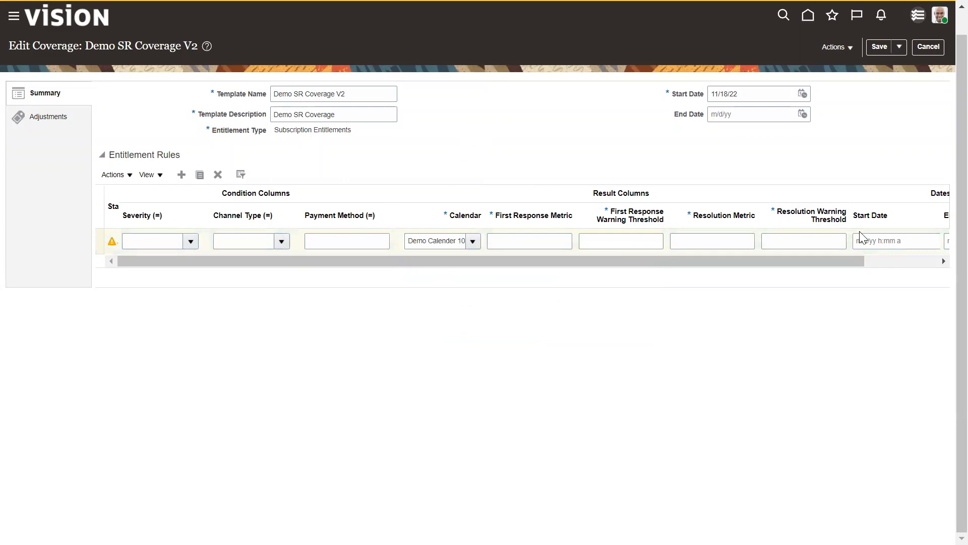
# Step: Cancel editing the Demo SR Coverage V2 template and open the Service Requests work area
pyautogui.click(928, 71)
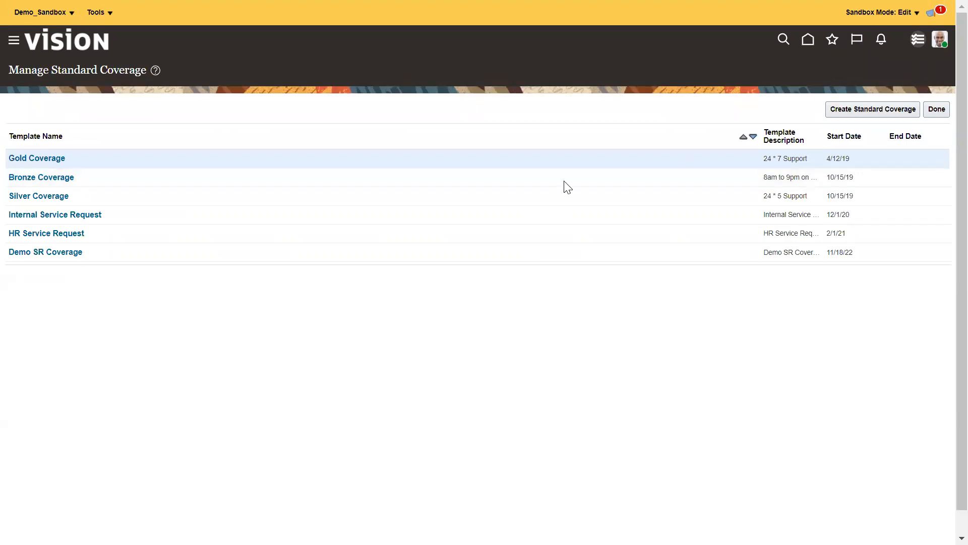
pyautogui.click(13, 42)
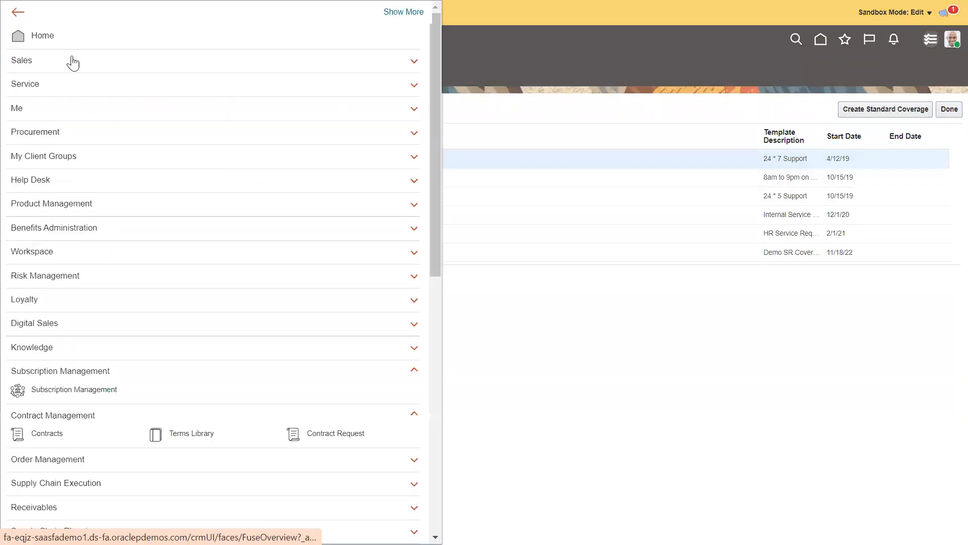
pyautogui.click(564, 123)
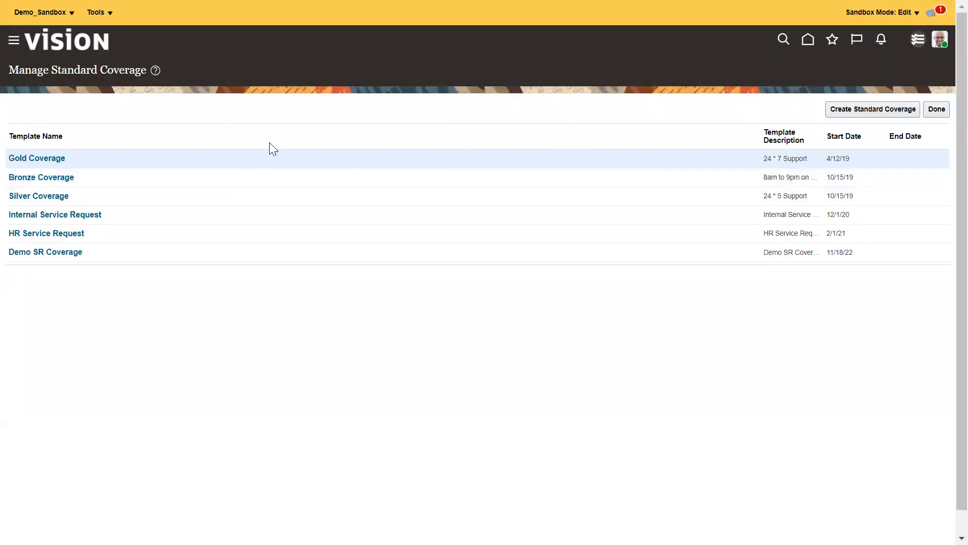
pyautogui.click(13, 40)
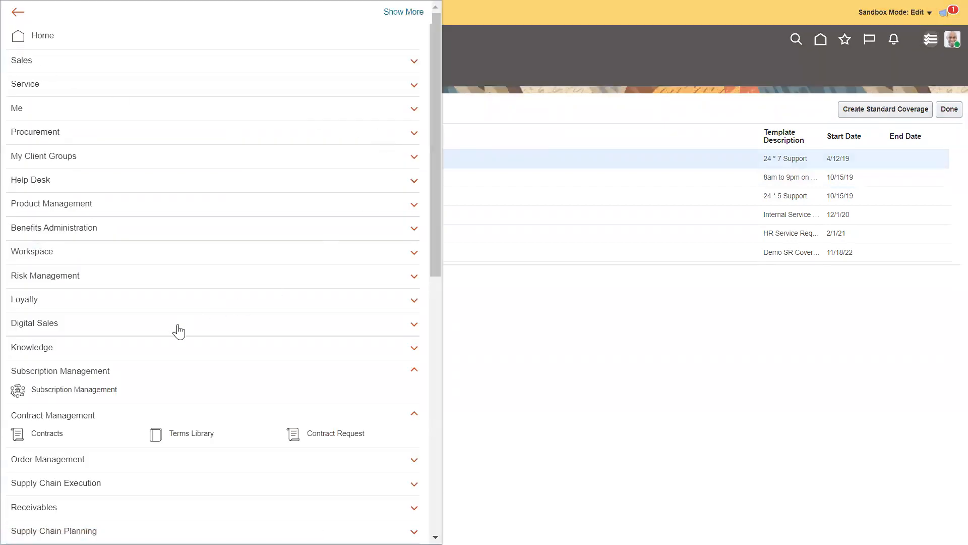
pyautogui.scroll(-5, 128, 357)
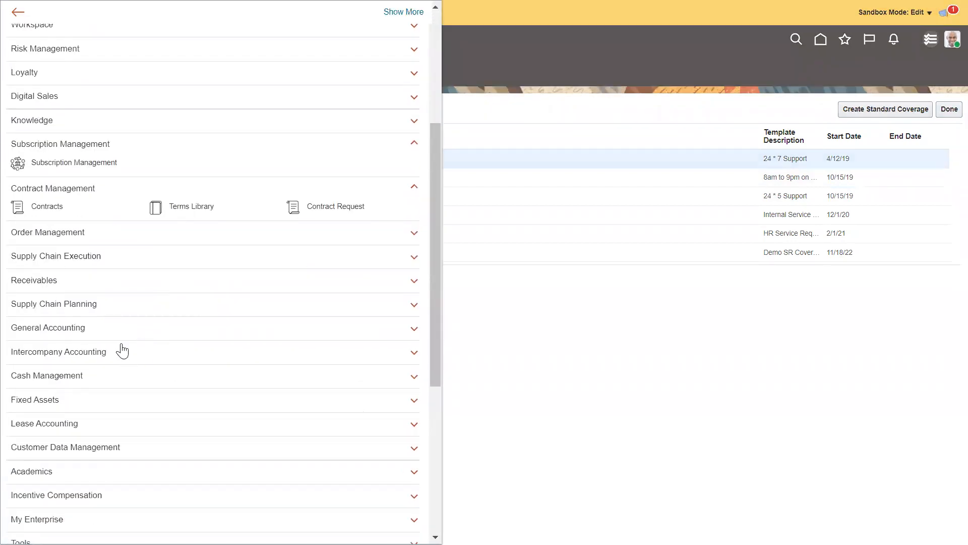
pyautogui.scroll(5, 122, 352)
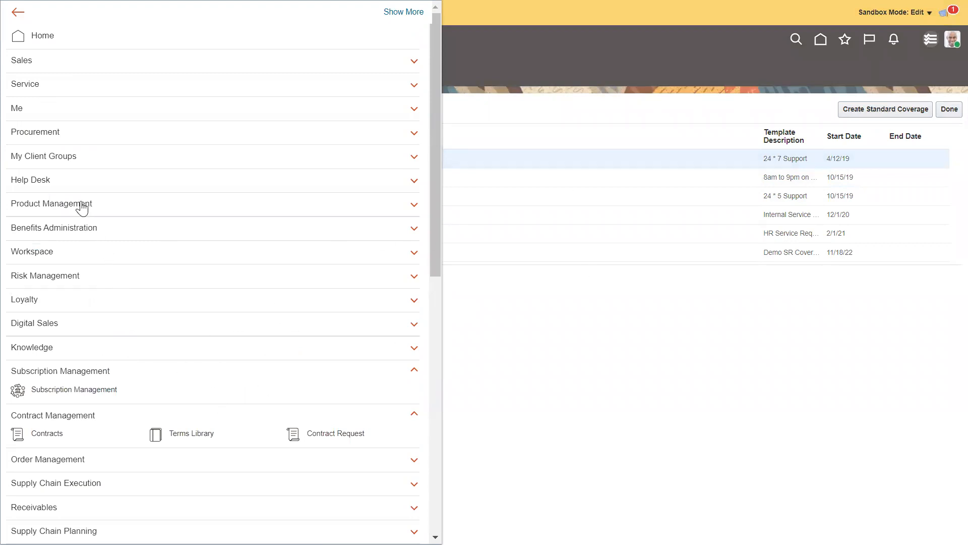
pyautogui.scroll(-7, 120, 164)
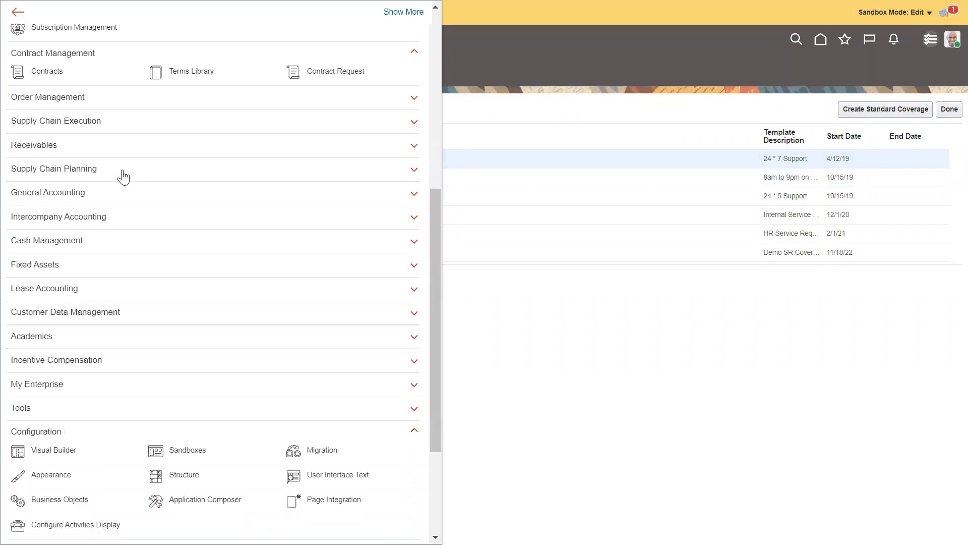
pyautogui.scroll(7, 122, 178)
pyautogui.click(70, 83)
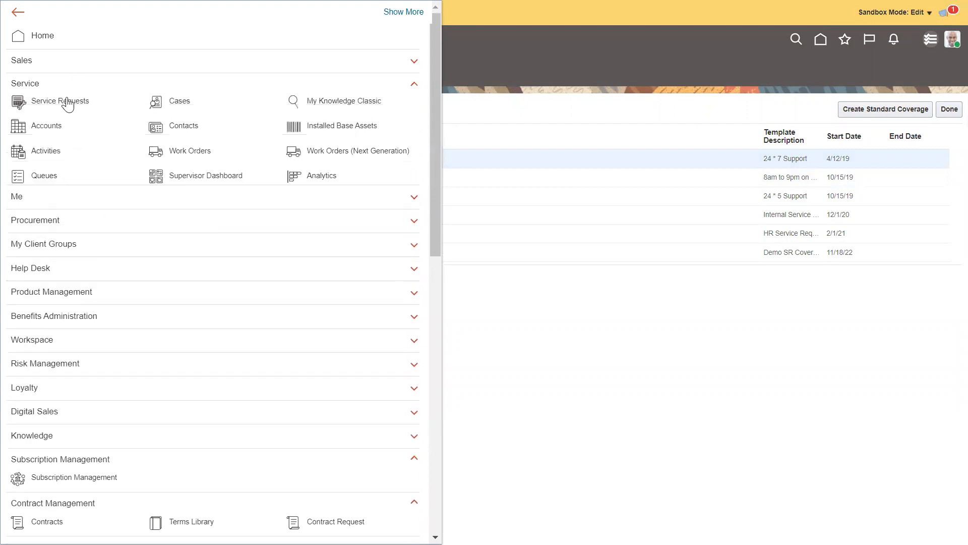
pyautogui.click(67, 103)
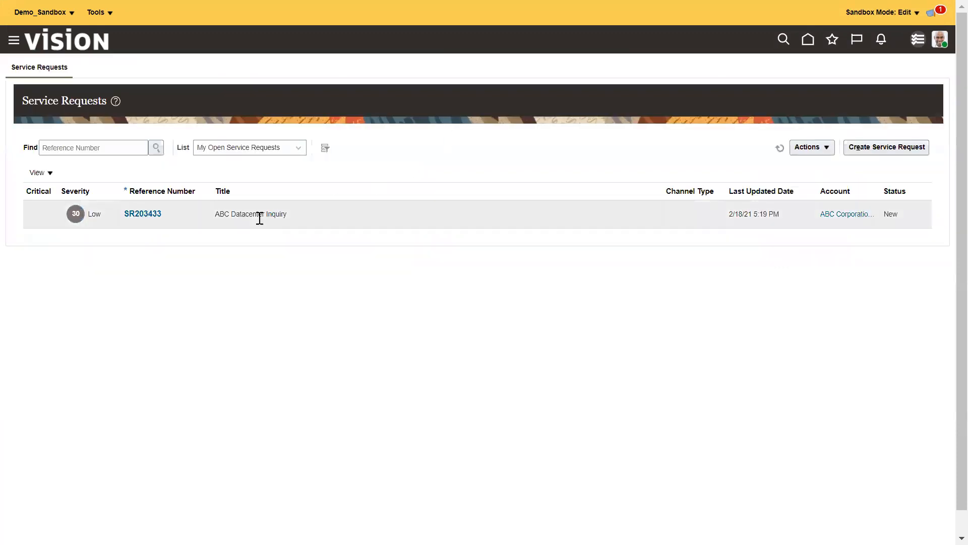
# Step: Open the ABC Datacenter Inquiry service request and examine its milestone field and the actions available for it
pyautogui.click(146, 214)
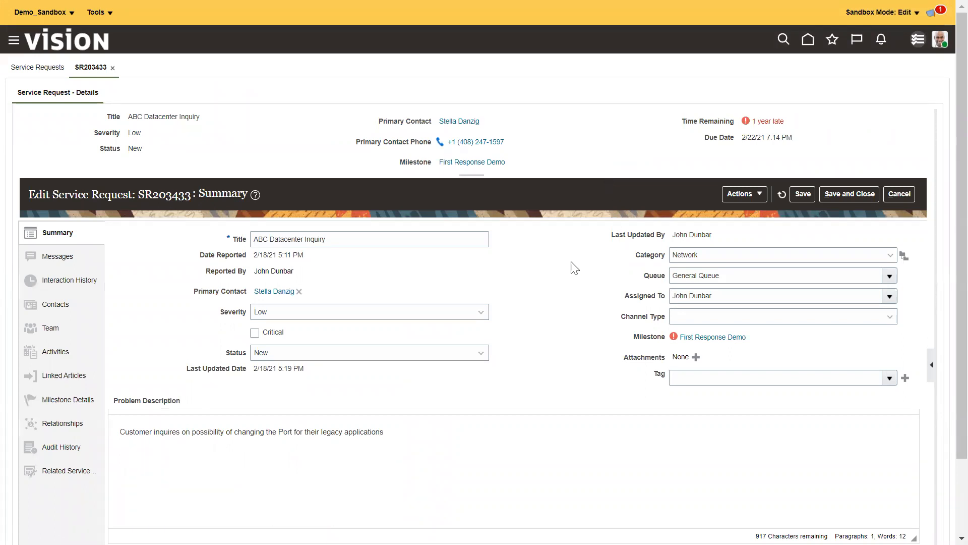
pyautogui.moveTo(628, 337)
pyautogui.mouseDown()
pyautogui.moveTo(805, 334)
pyautogui.moveTo(779, 350)
pyautogui.moveTo(621, 348)
pyautogui.mouseUp()
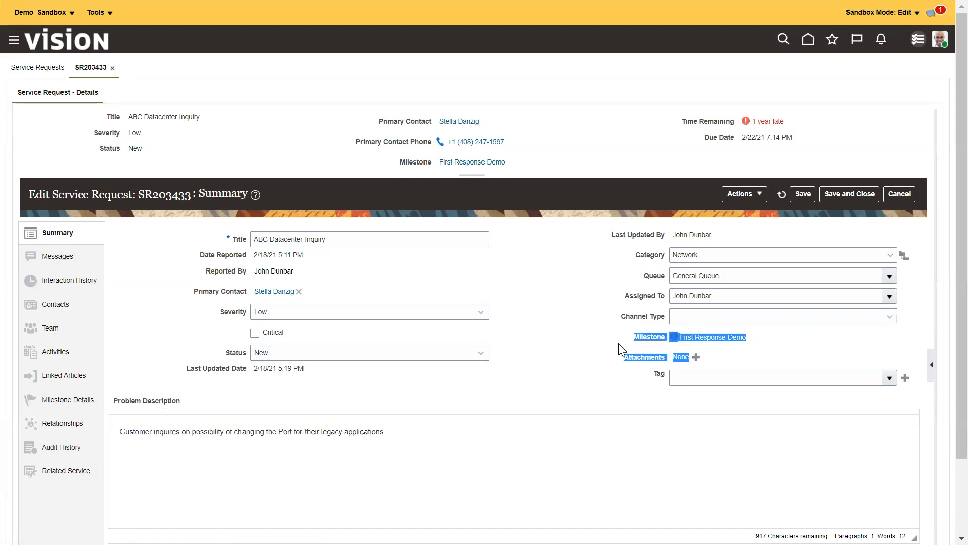
pyautogui.click(584, 371)
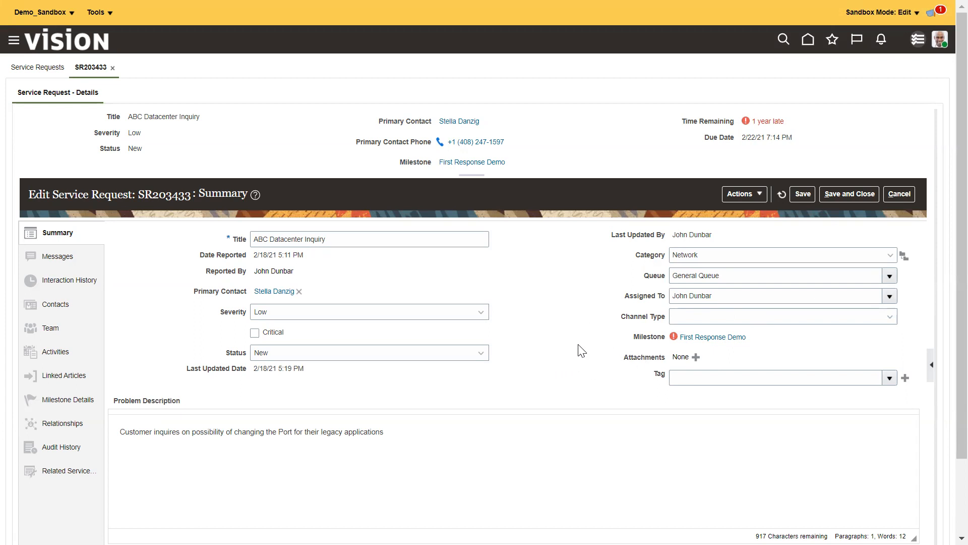
pyautogui.click(742, 194)
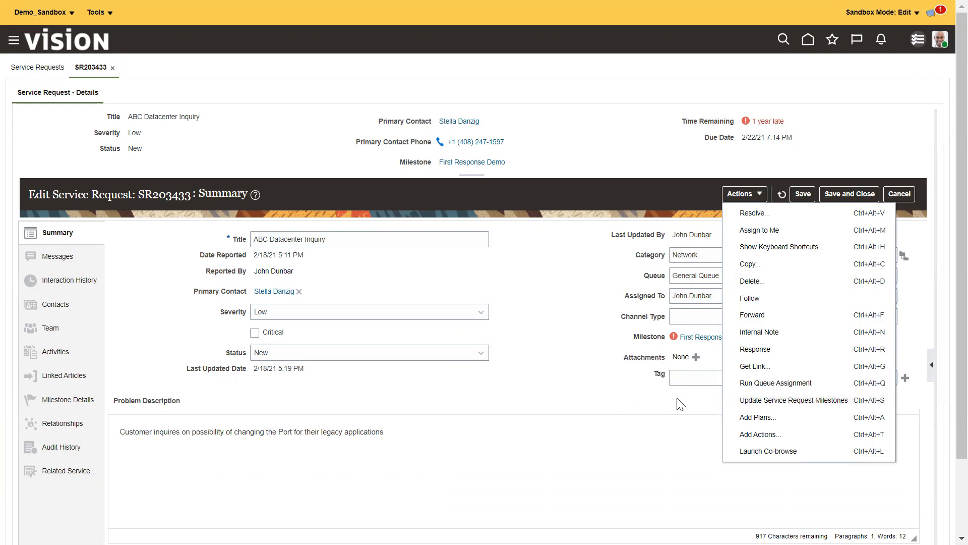
pyautogui.click(593, 348)
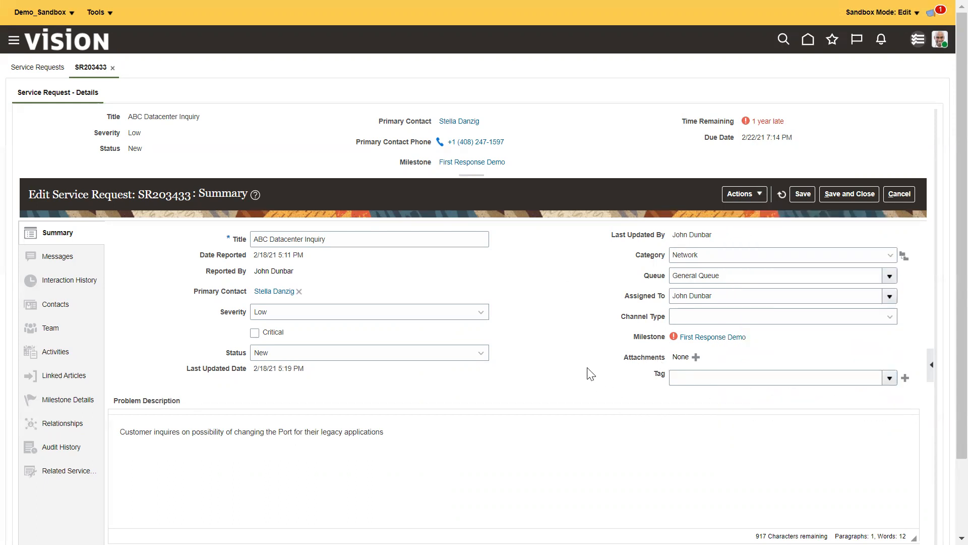
# Step: Open the milestone details of the service request, switch them to the timeline view and expand the First Response Demo history
pyautogui.click(707, 336)
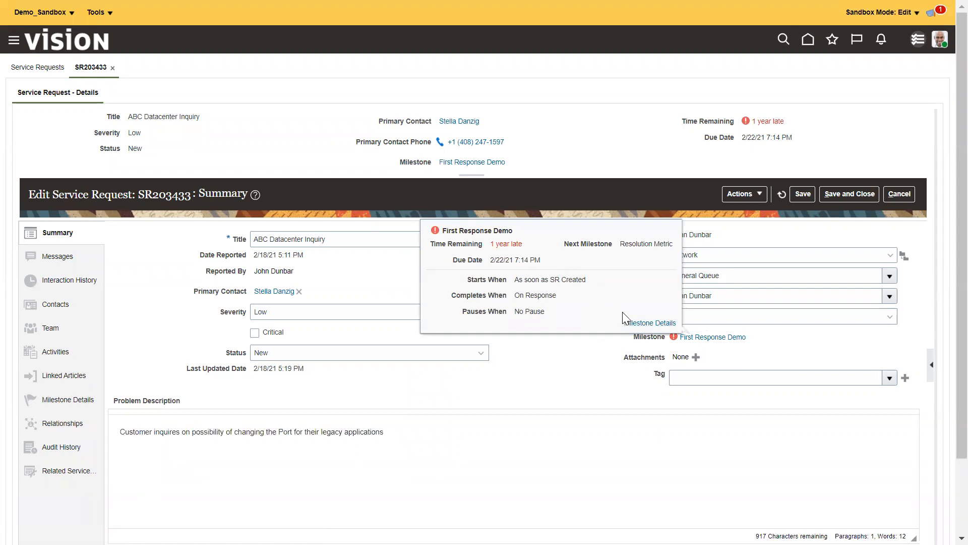
pyautogui.click(640, 323)
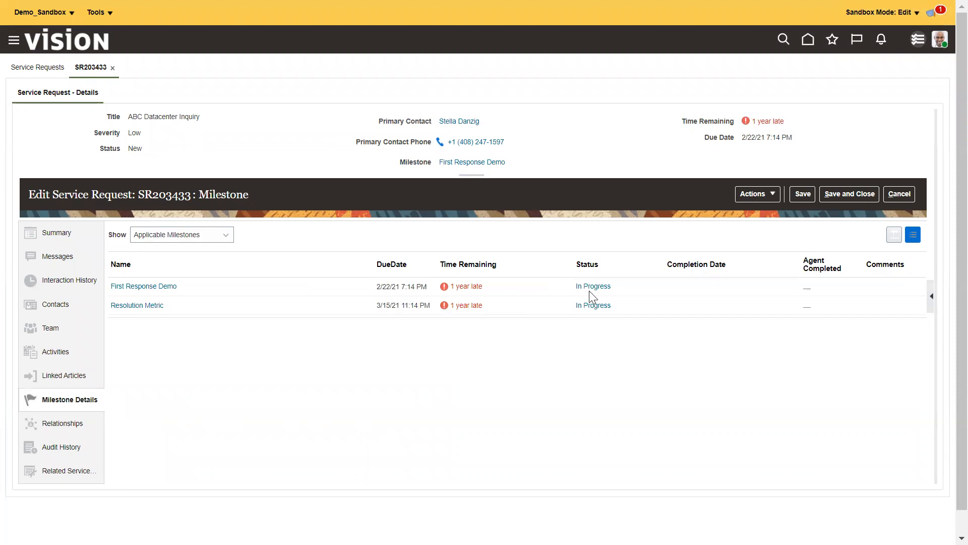
pyautogui.click(896, 244)
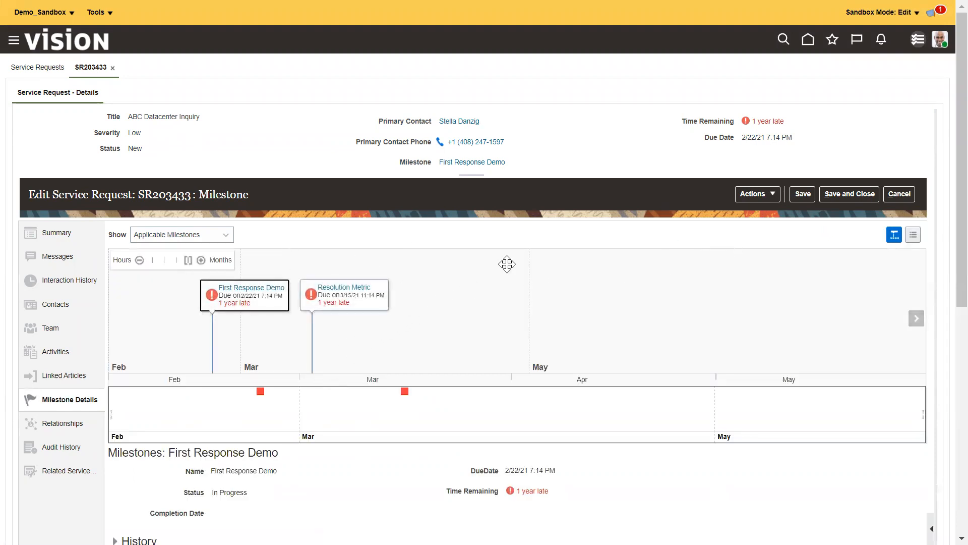
pyautogui.scroll(-2, 521, 319)
pyautogui.scroll(2, 356, 422)
pyautogui.scroll(-8, 428, 303)
pyautogui.click(114, 164)
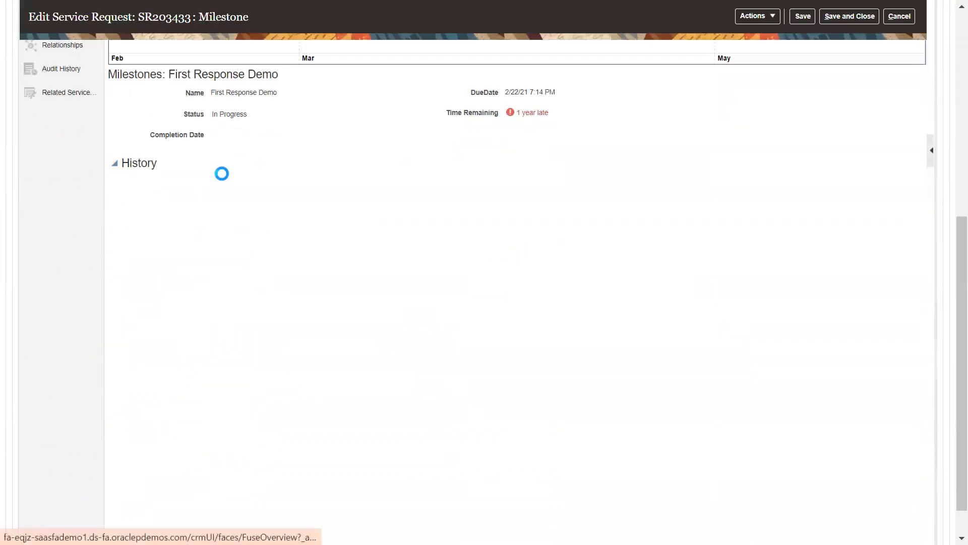
pyautogui.scroll(8, 323, 212)
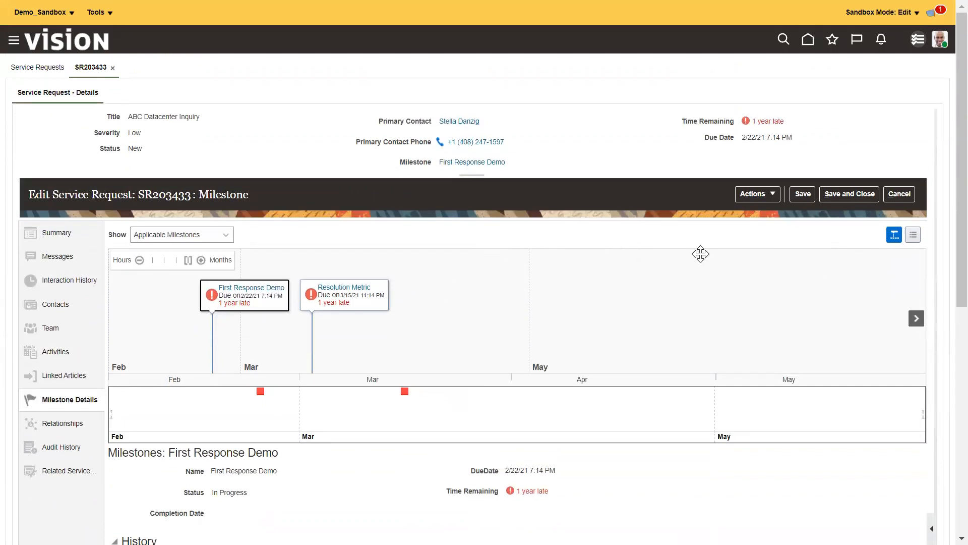
# Step: Search Setup and Maintenance for "Manage Service mil" and open the Manage Service Milestone Configuration task
pyautogui.click(45, 235)
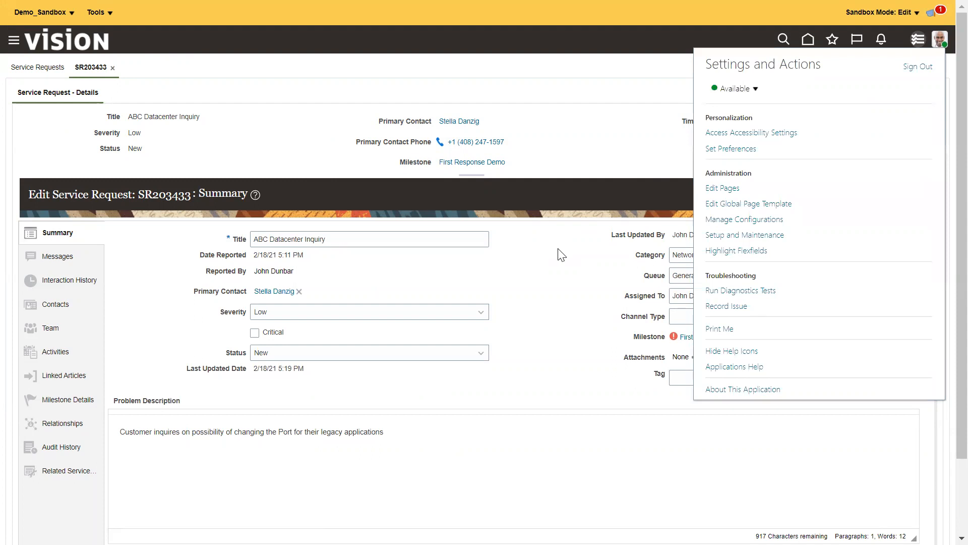
pyautogui.click(745, 235)
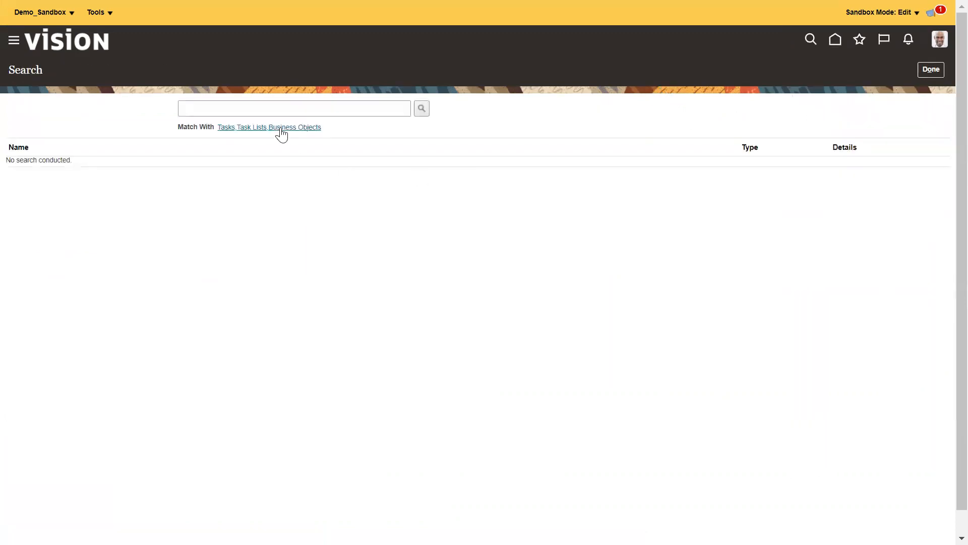
pyautogui.click(282, 109)
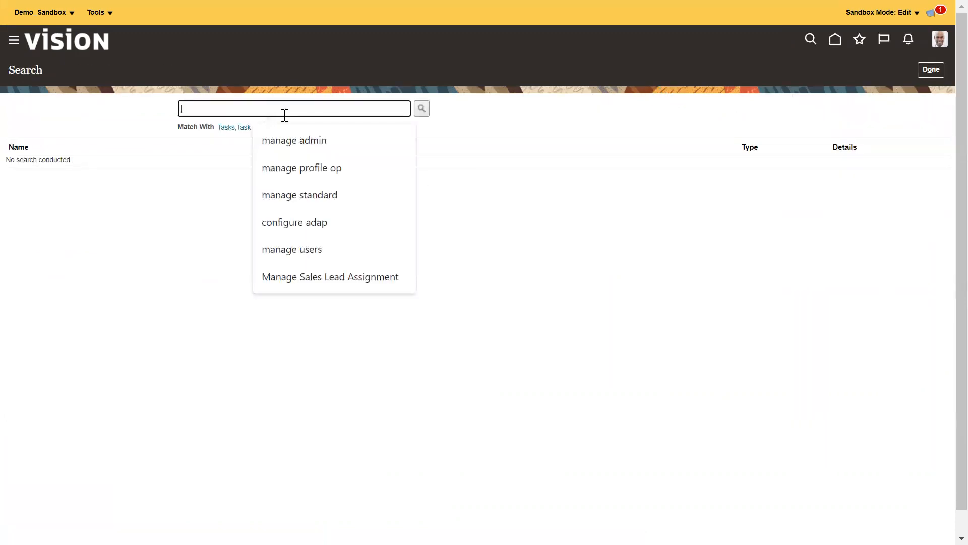
pyautogui.click(295, 141)
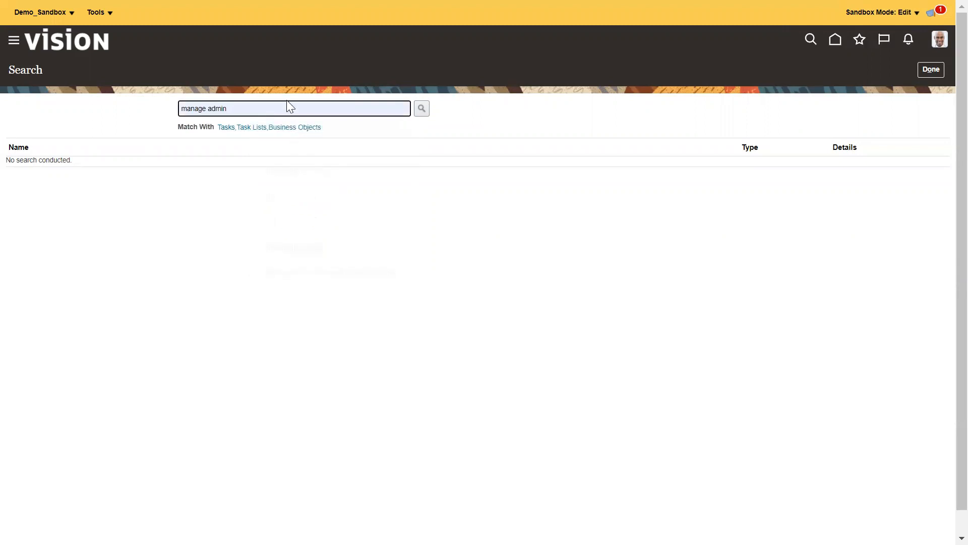
pyautogui.press('BackSpace')
pyautogui.press('BackSpace')
pyautogui.press('BackSpace')
pyautogui.press('BackSpace')
pyautogui.press('BackSpace')
pyautogui.write('ser')
pyautogui.press('Down')
pyautogui.press('Return')
pyautogui.click(93, 163)
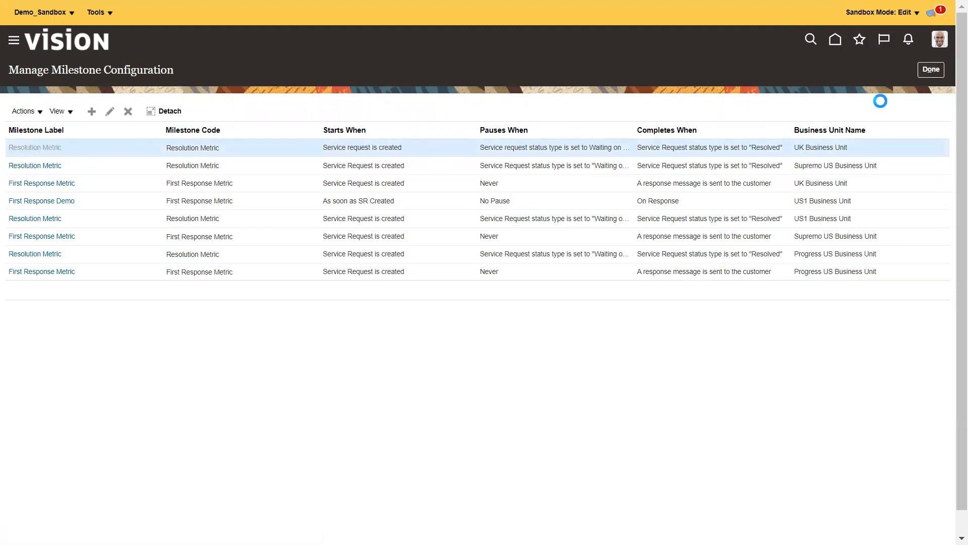
# Step: Dismiss the warning and leave the milestone configuration for the task search results
pyautogui.click(932, 73)
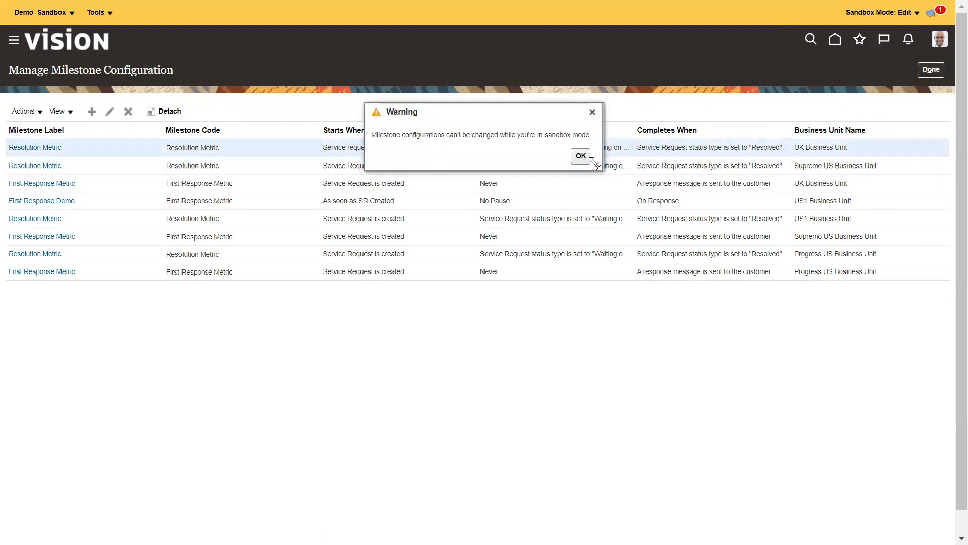
pyautogui.click(580, 156)
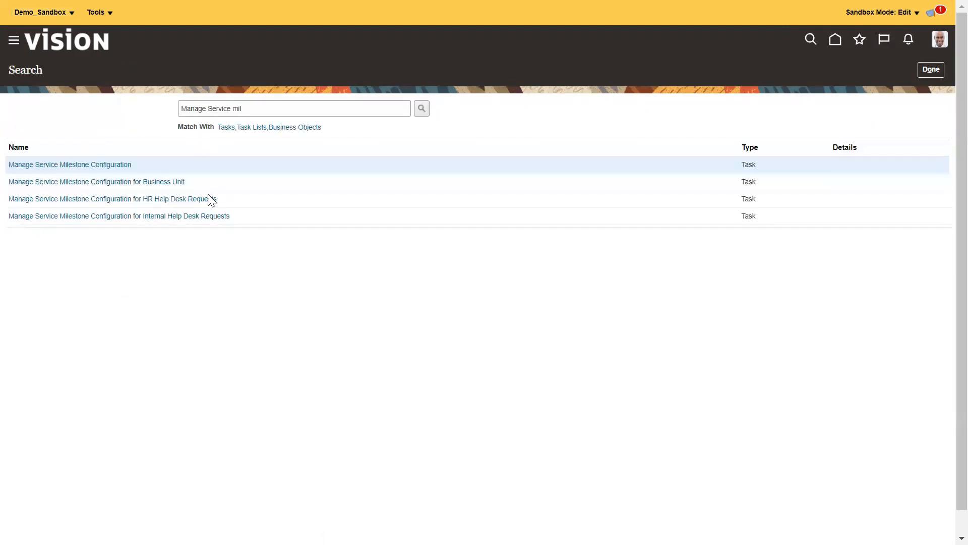
pyautogui.scroll(-1, 251, 177)
pyautogui.scroll(1, 249, 194)
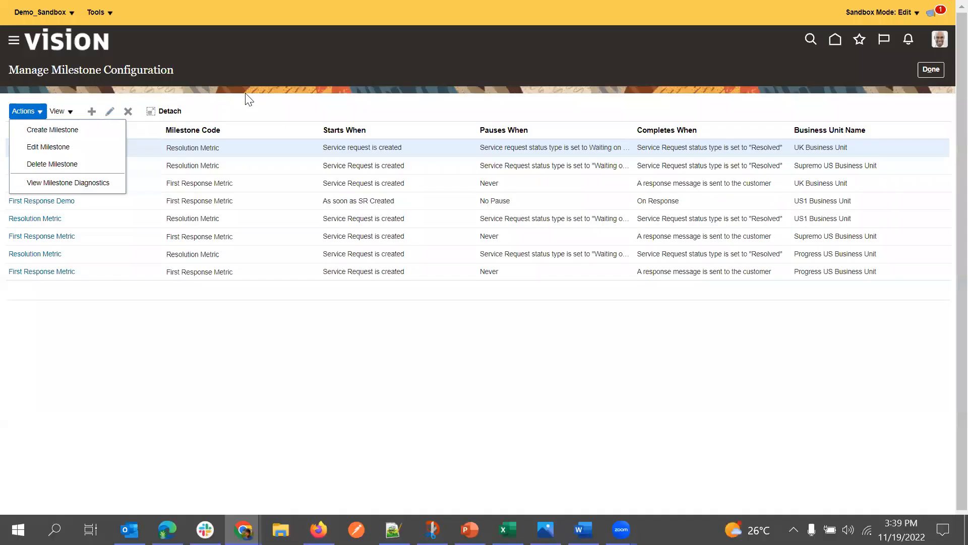
# Step: Open the milestone diagnostics from the milestone configuration and examine the service request reference number field and milestone check
pyautogui.click(67, 182)
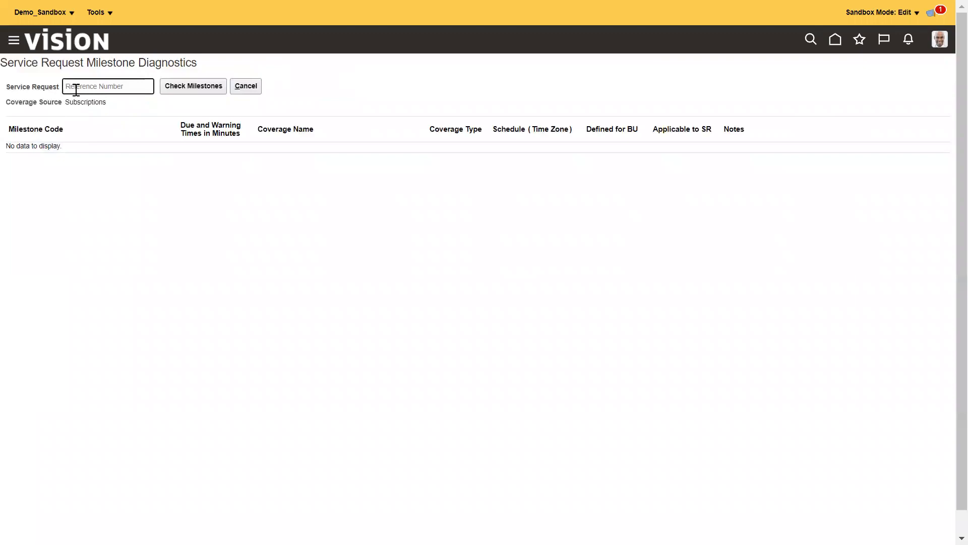
pyautogui.click(188, 84)
pyautogui.click(96, 84)
pyautogui.click(365, 80)
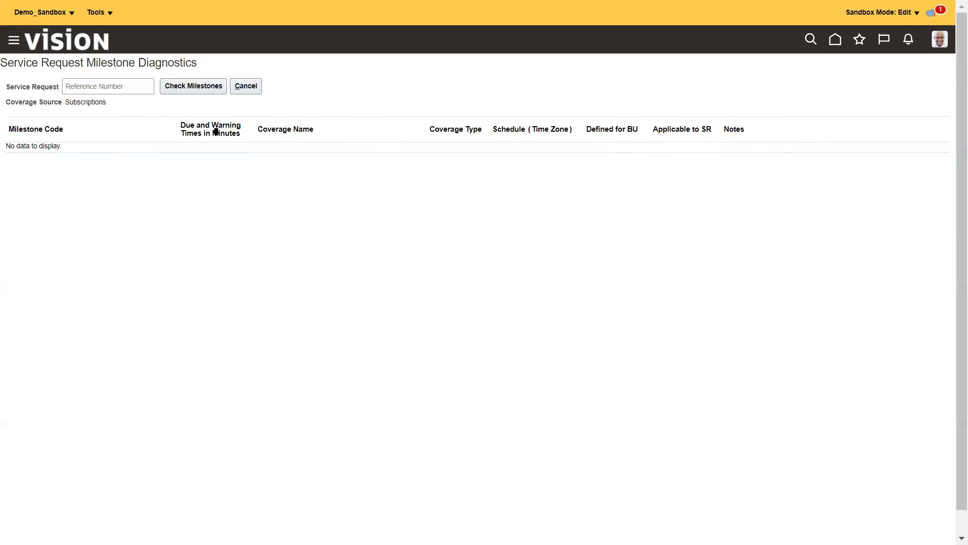